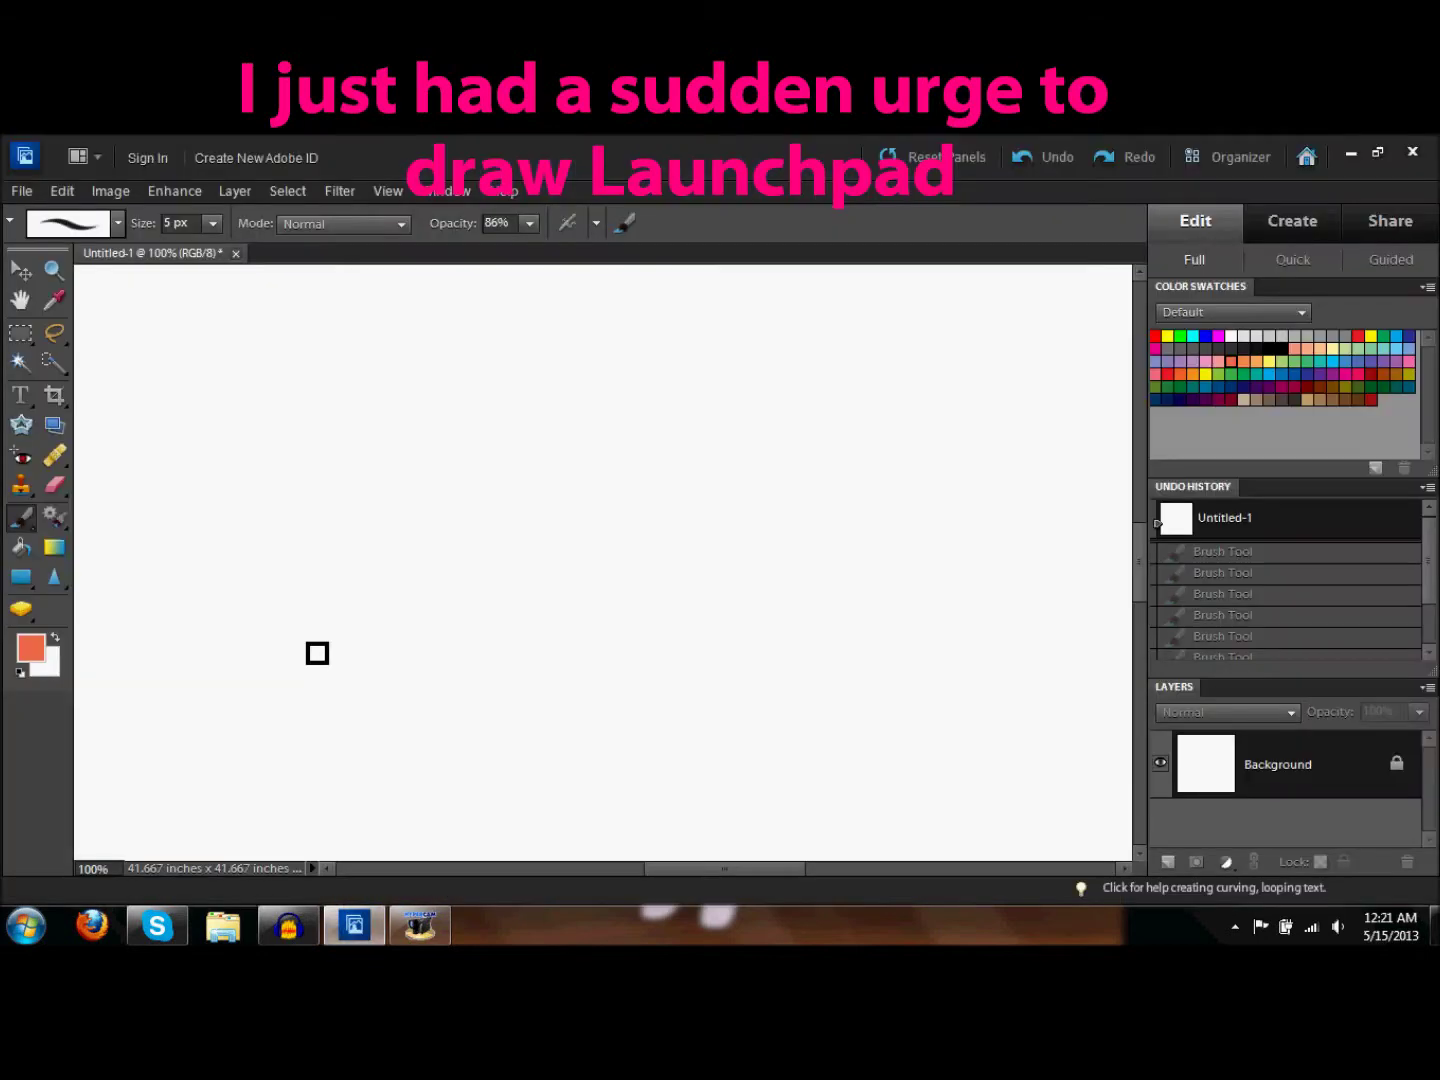
Step: Close Audacity without saving the audio project
key(ctrl+w)
click(656, 612)
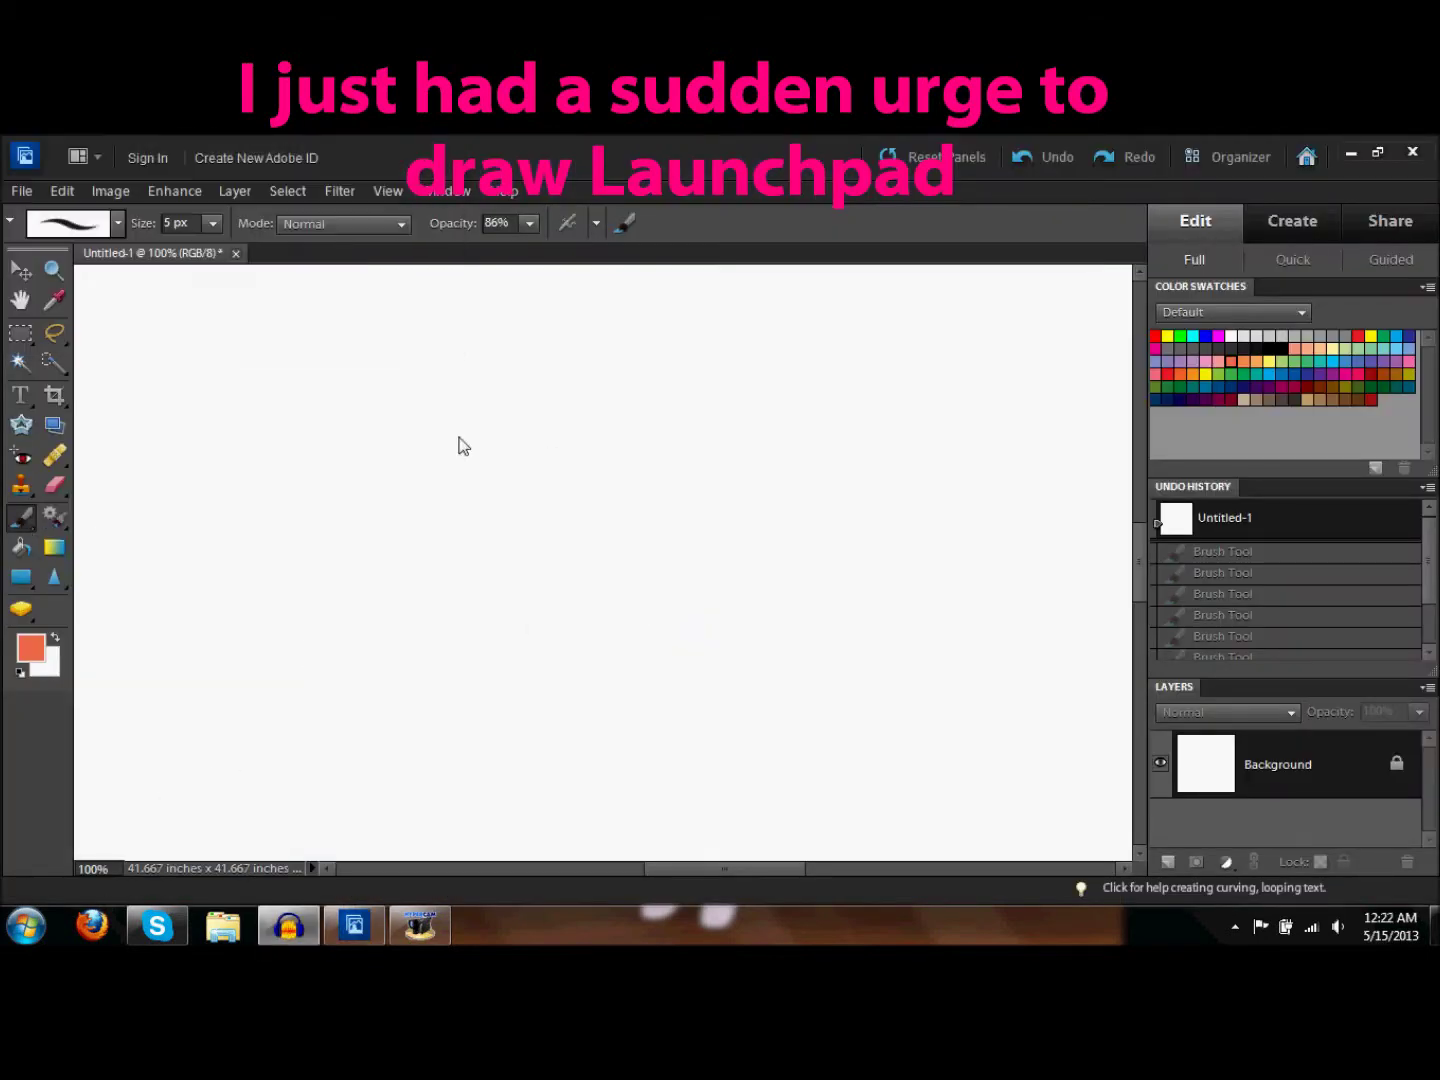
click(546, 528)
Step: Sketch the head circles, face lines, shoulders and body in orange
drag(700, 319, 779, 656)
drag(620, 401, 608, 572)
mouse_move(600, 491)
mouse_down()
mouse_move(759, 572)
mouse_move(578, 474)
mouse_up()
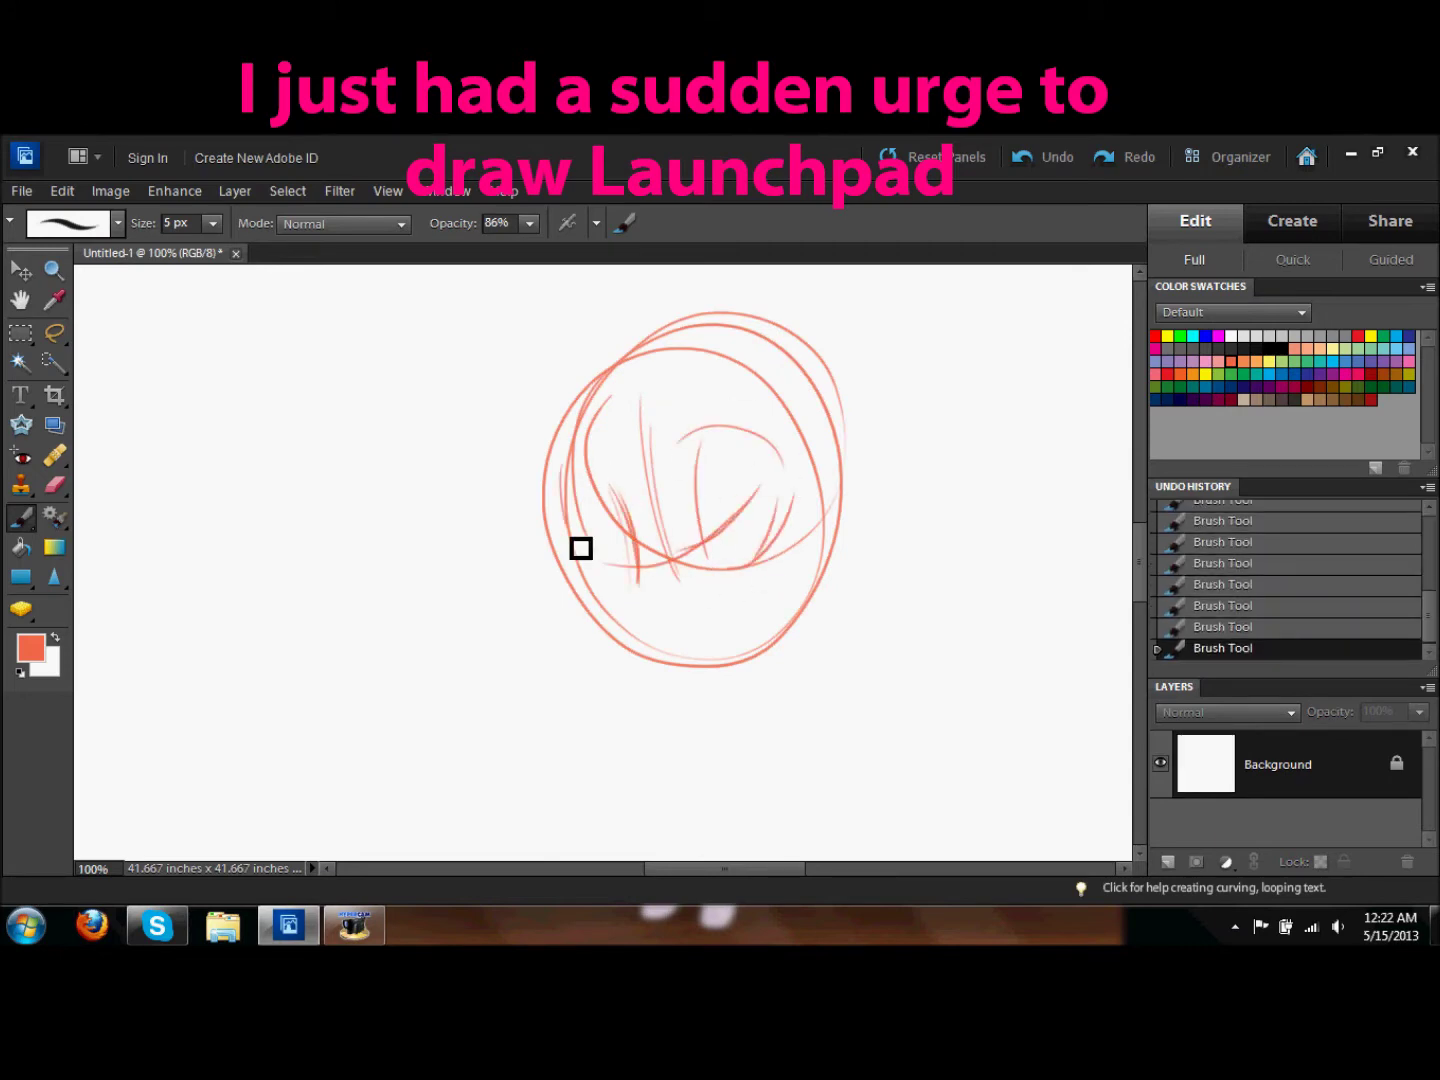
drag(450, 690, 595, 650)
drag(515, 772, 679, 786)
drag(814, 560, 830, 671)
drag(571, 800, 845, 690)
mouse_move(820, 599)
mouse_down()
mouse_move(840, 566)
mouse_move(837, 690)
mouse_up()
Step: Add more orange strokes outlining the head and torso
scroll(875, 575, down, 3)
drag(589, 617, 626, 662)
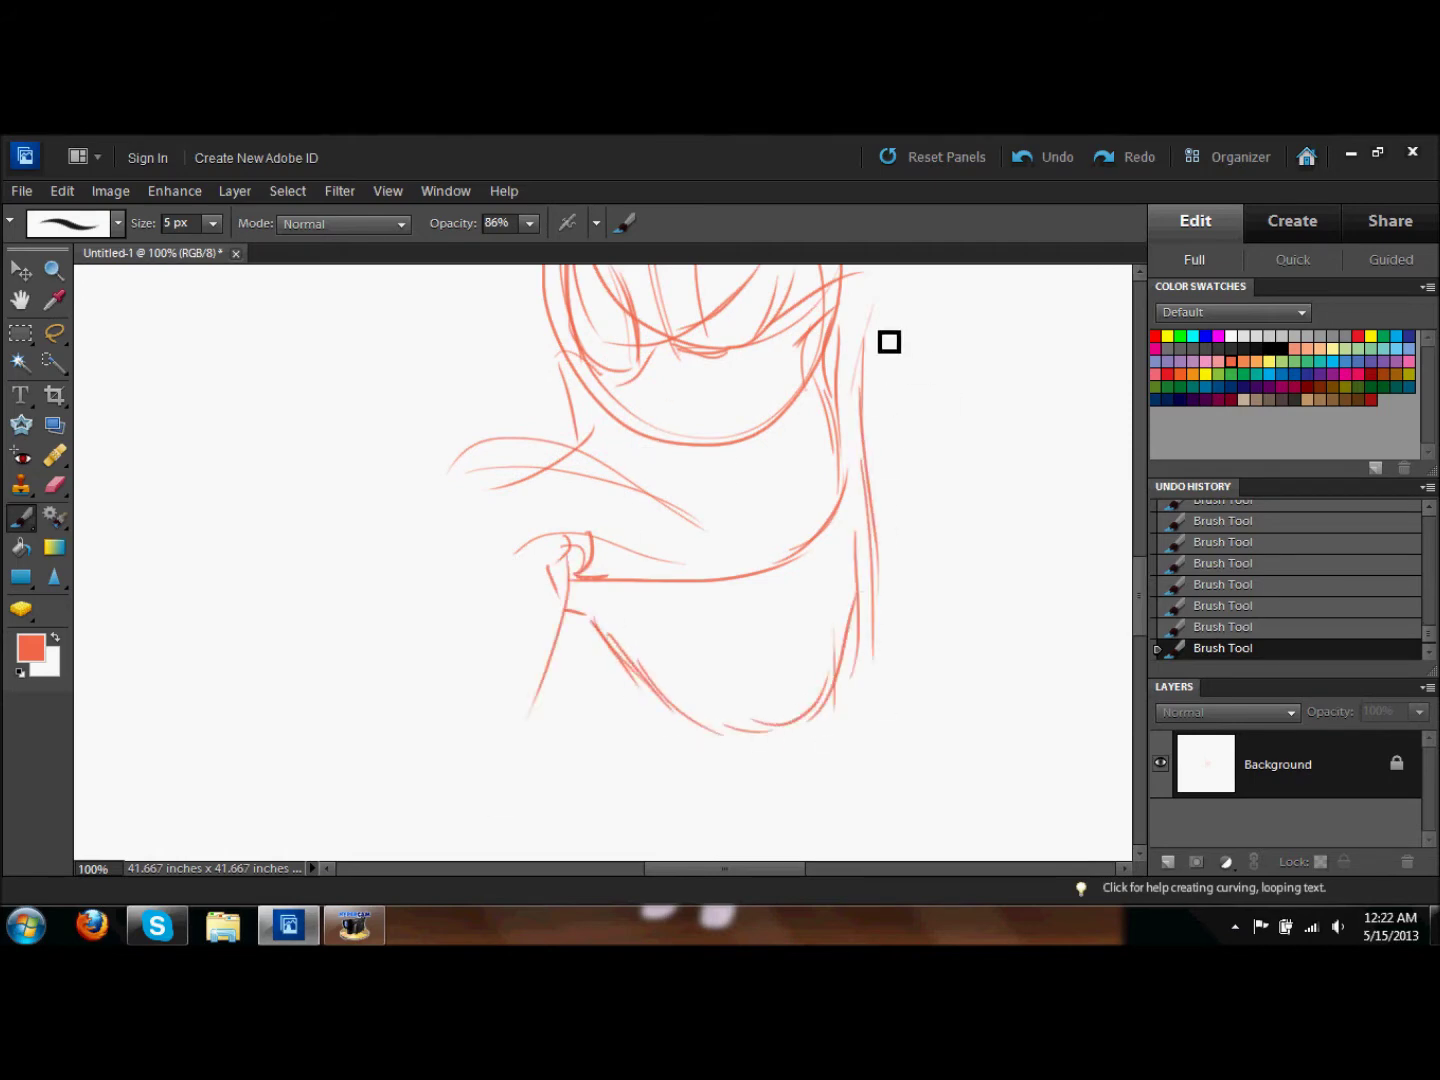
drag(1139, 606, 1140, 554)
drag(360, 626, 564, 510)
drag(599, 540, 741, 391)
drag(610, 364, 788, 330)
drag(665, 320, 900, 600)
Step: Add a hair bun atop the head and wavy strokes right of the shoulder
mouse_move(720, 421)
mouse_down()
mouse_move(852, 350)
mouse_move(640, 370)
mouse_up()
drag(849, 440, 858, 476)
drag(886, 571, 980, 599)
drag(879, 491, 1064, 487)
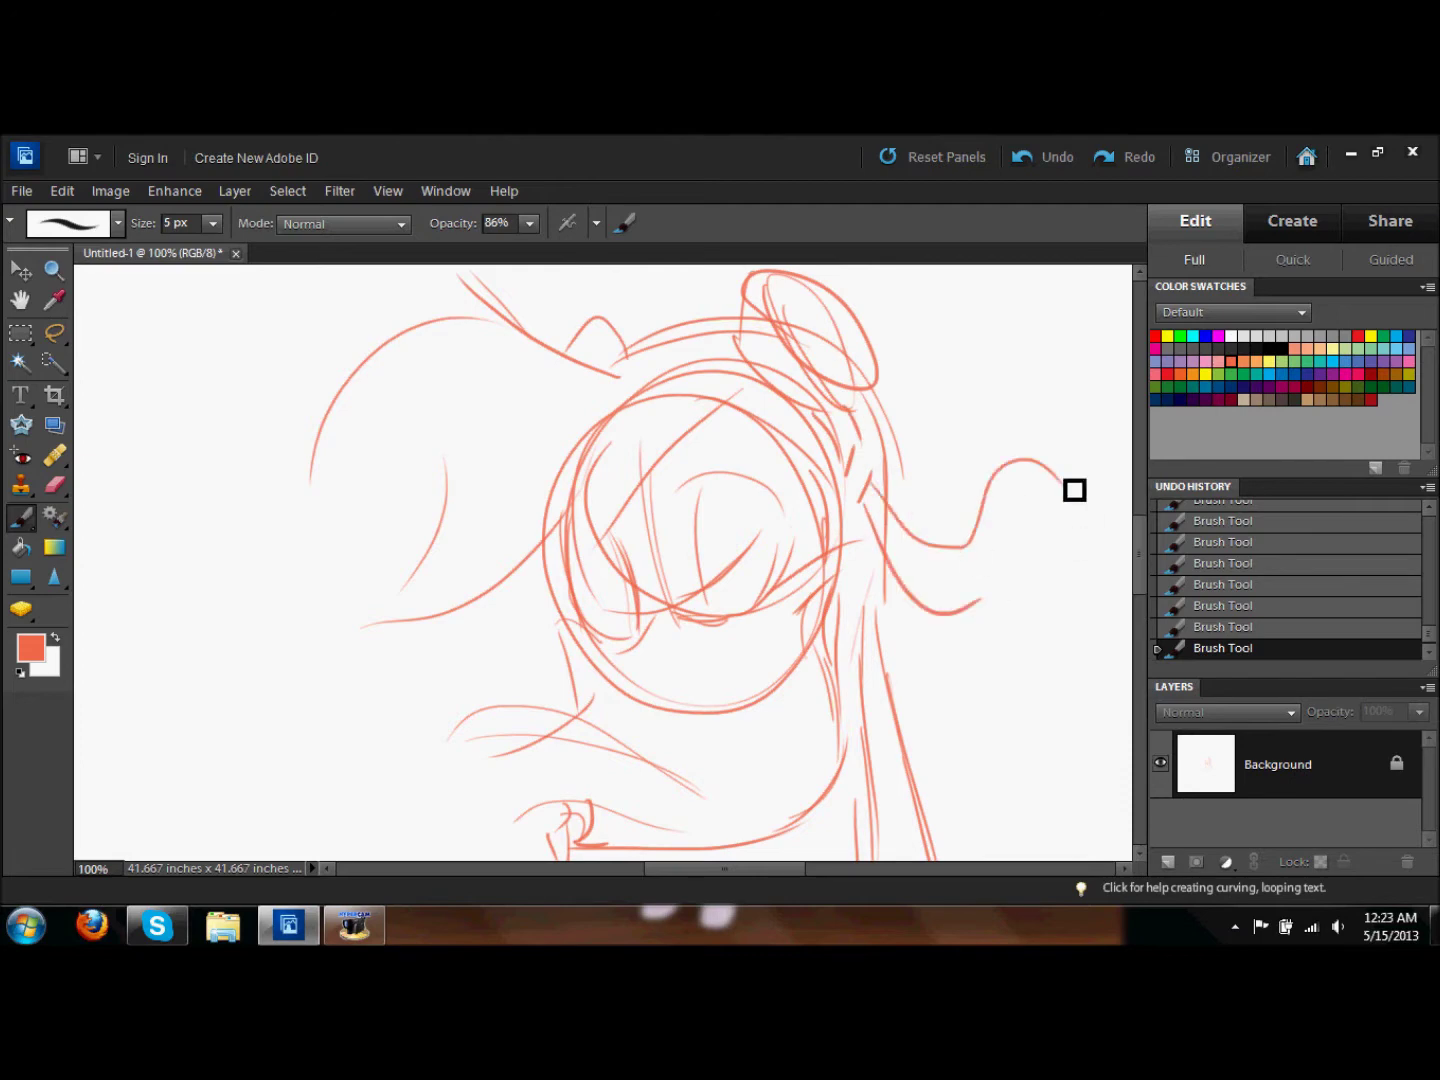
Step: Sketch a diagonal line and the raised arm above the head's right side
alt+click(241, 486)
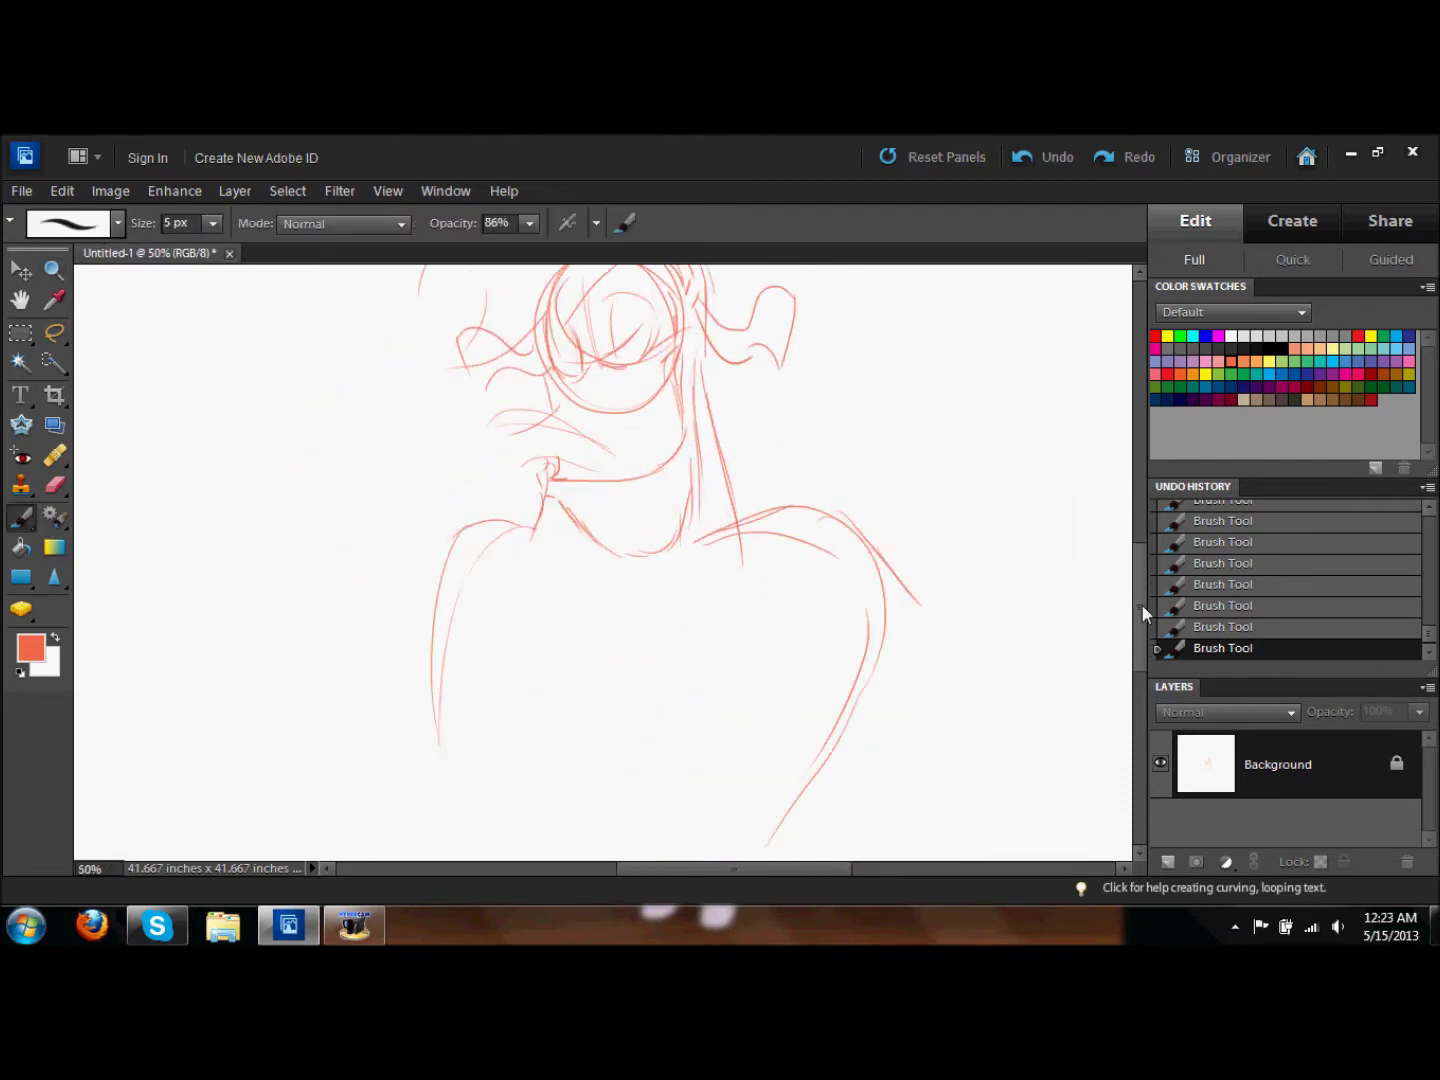
scroll(769, 579, down, 3)
scroll(600, 520, up, 2)
drag(403, 410, 478, 478)
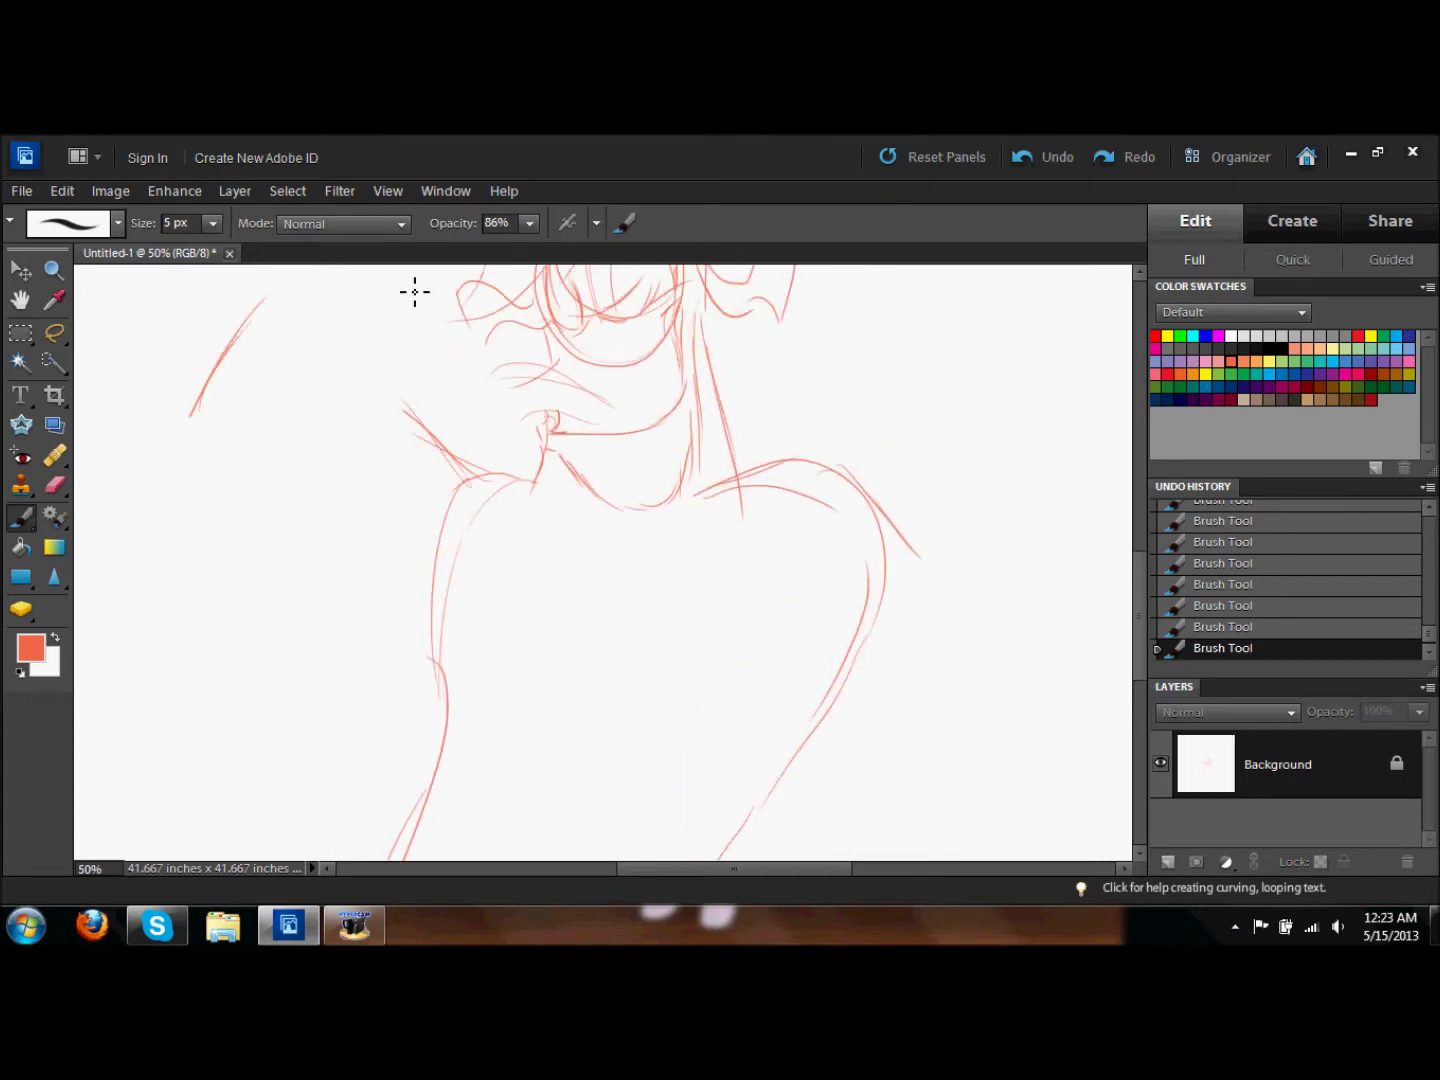
scroll(867, 299, up, 2)
drag(830, 310, 768, 492)
scroll(900, 470, up, 3)
drag(910, 296, 808, 385)
drag(851, 325, 840, 435)
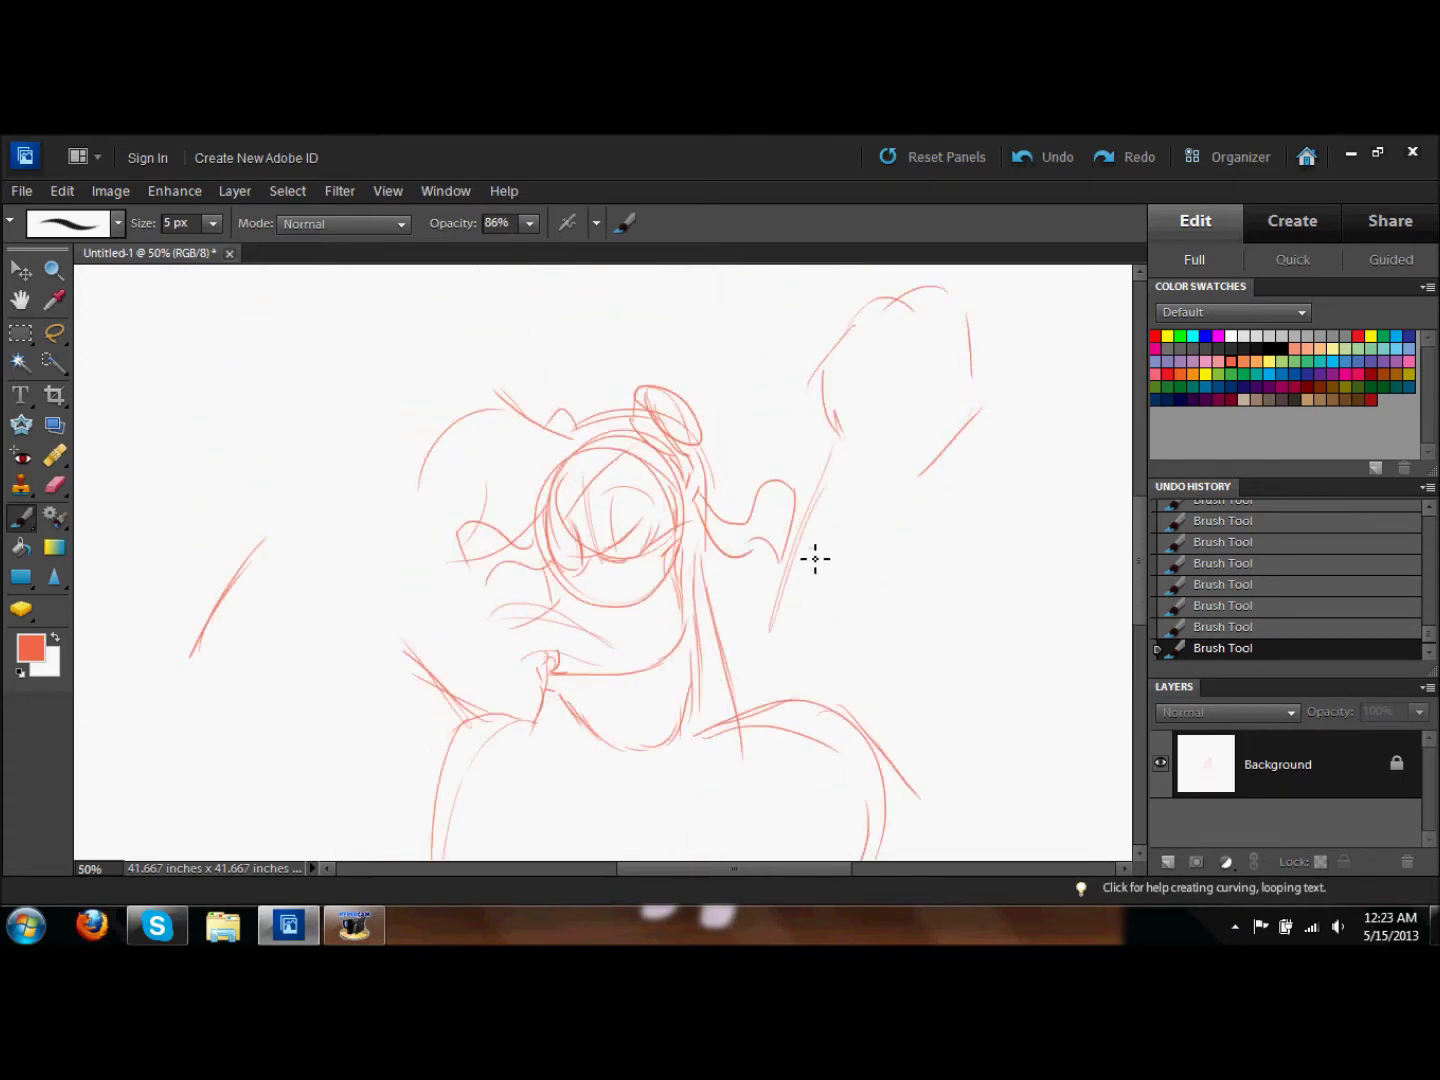
Step: Rough in further arm and body contours with orange strokes
scroll(886, 545, down, 3)
drag(886, 546, 810, 785)
drag(706, 660, 752, 401)
drag(796, 340, 788, 599)
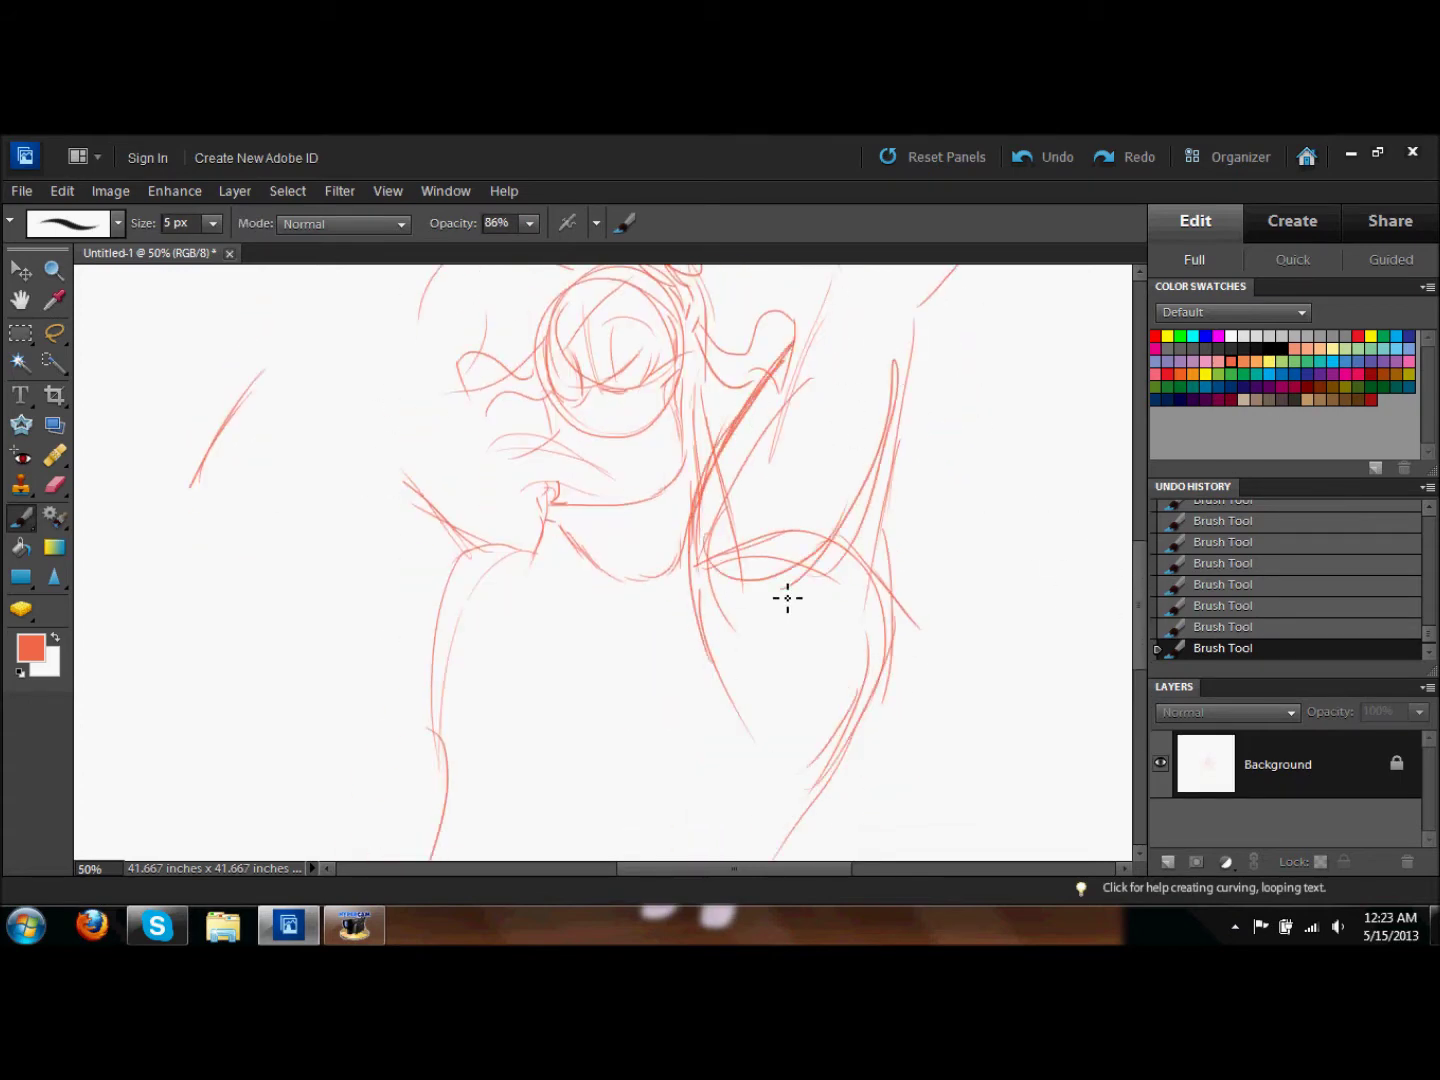
drag(890, 450, 689, 600)
scroll(1021, 530, up, 3)
scroll(481, 390, up, 1)
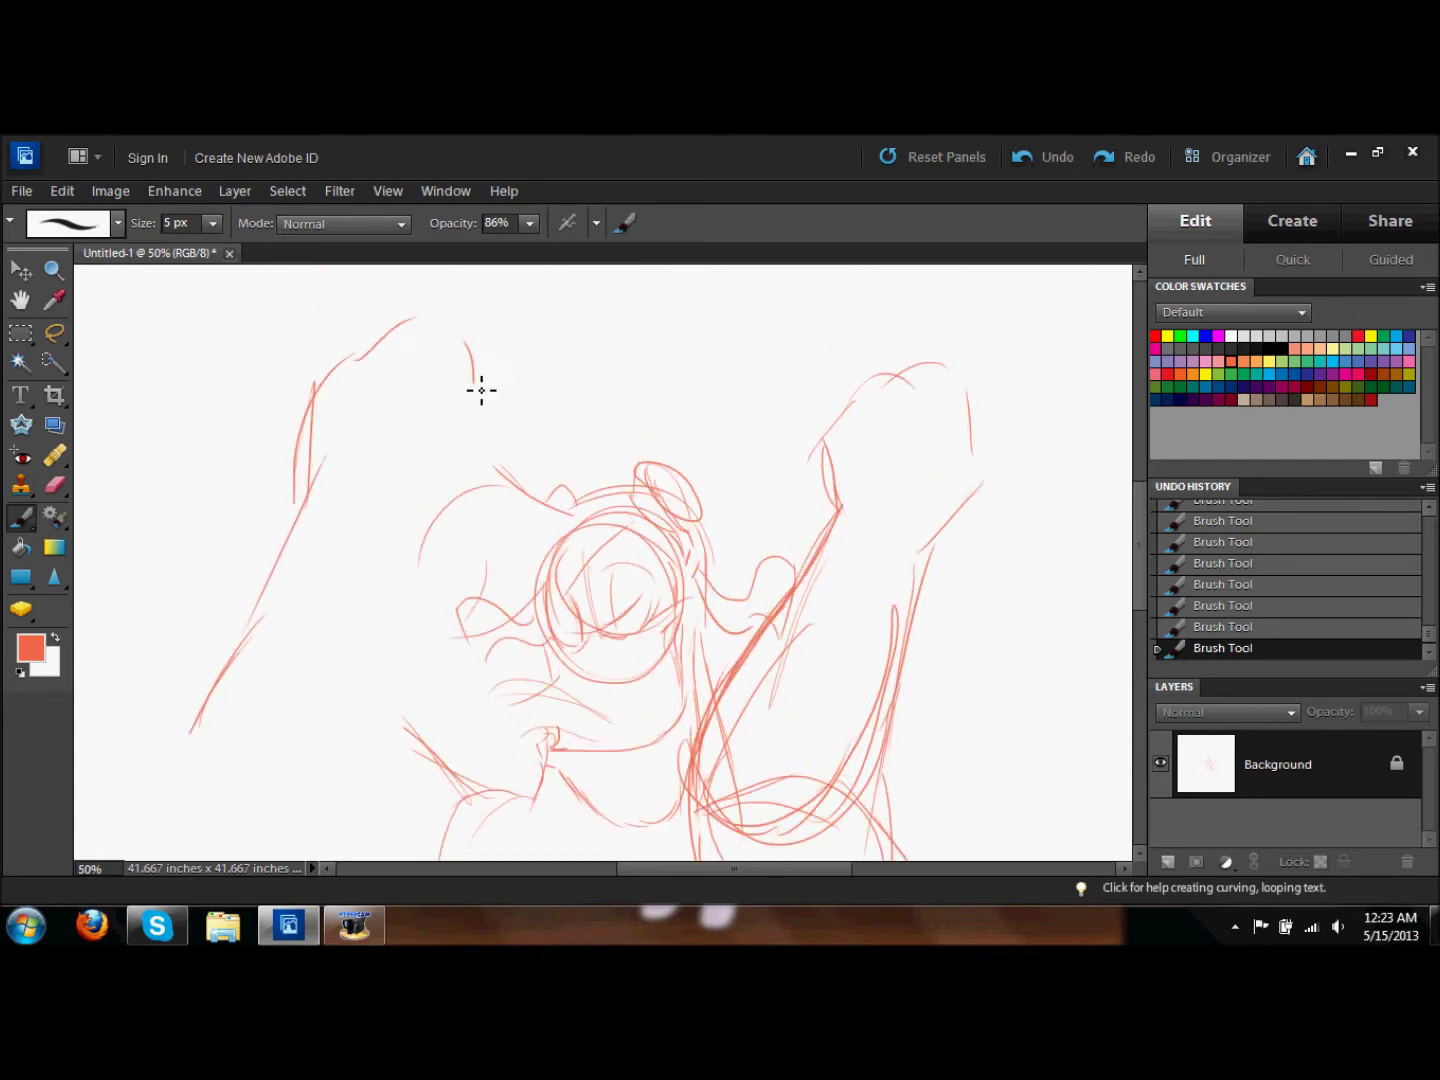
scroll(379, 698, down, 3)
key(ctrl+minus)
key(ctrl+minus)
Step: Select the whole sketch with the Rectangular Marquee and shrink it with Free Transform
key(m)
drag(449, 408, 791, 825)
key(ctrl+t)
drag(457, 418, 562, 472)
key(Return)
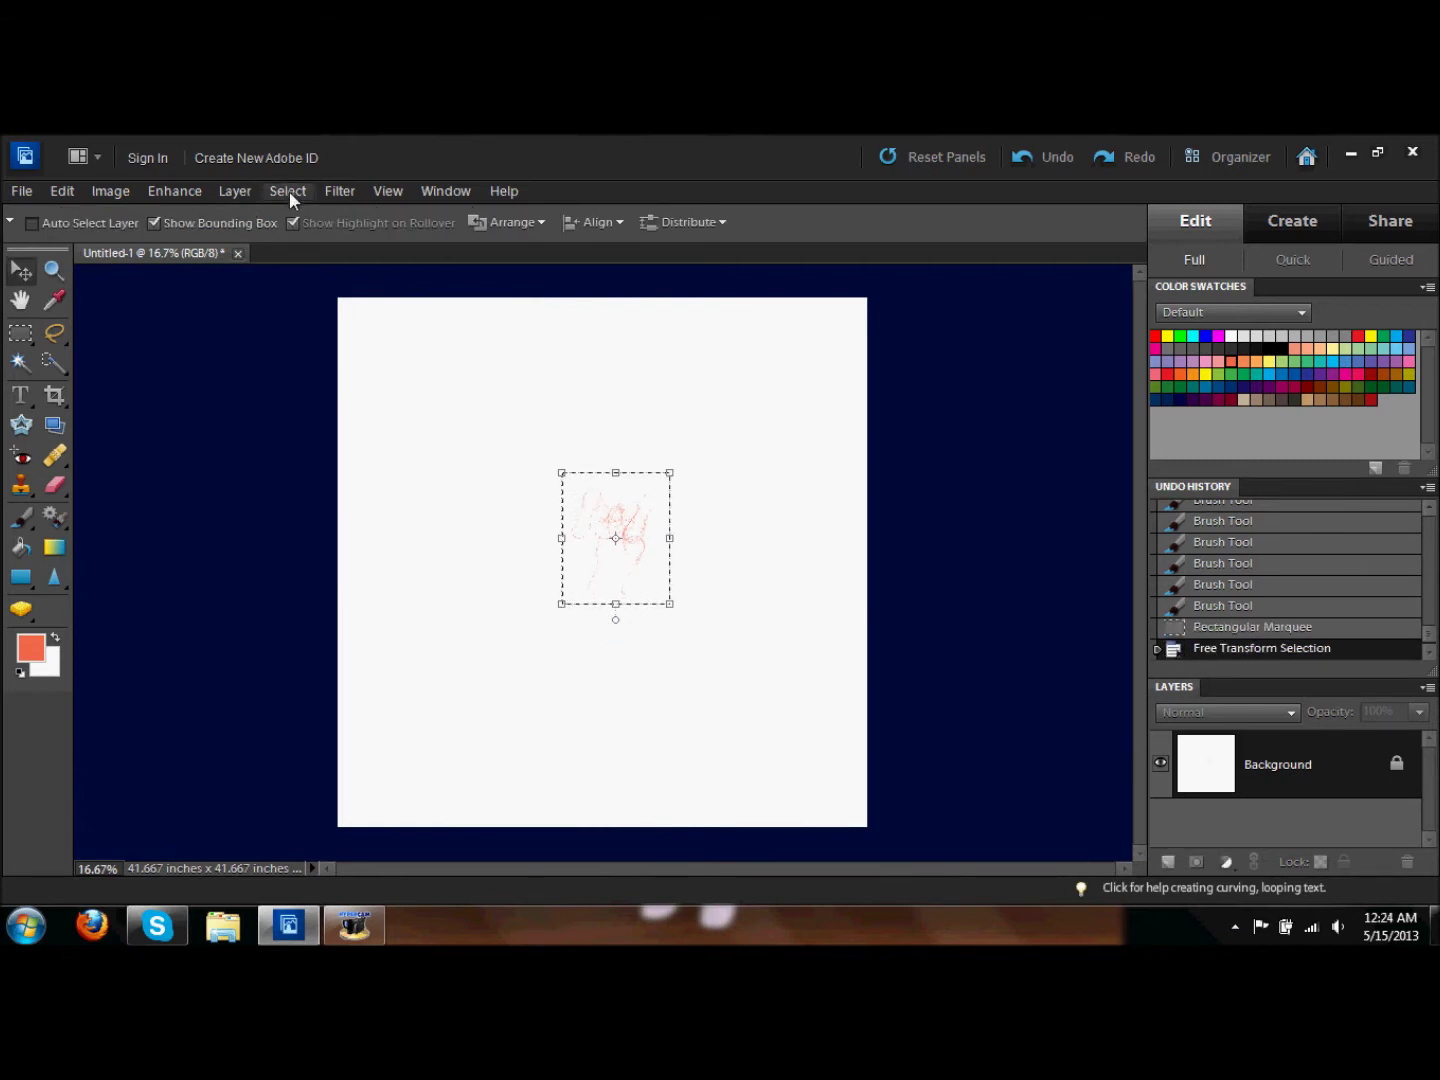
key(ctrl+d)
key(z)
key(ctrl+alt+0)
Step: Redraw the lines along the figure's arm with the brush
key(b)
drag(522, 355, 605, 425)
drag(423, 401, 561, 536)
drag(589, 412, 638, 419)
drag(635, 419, 565, 385)
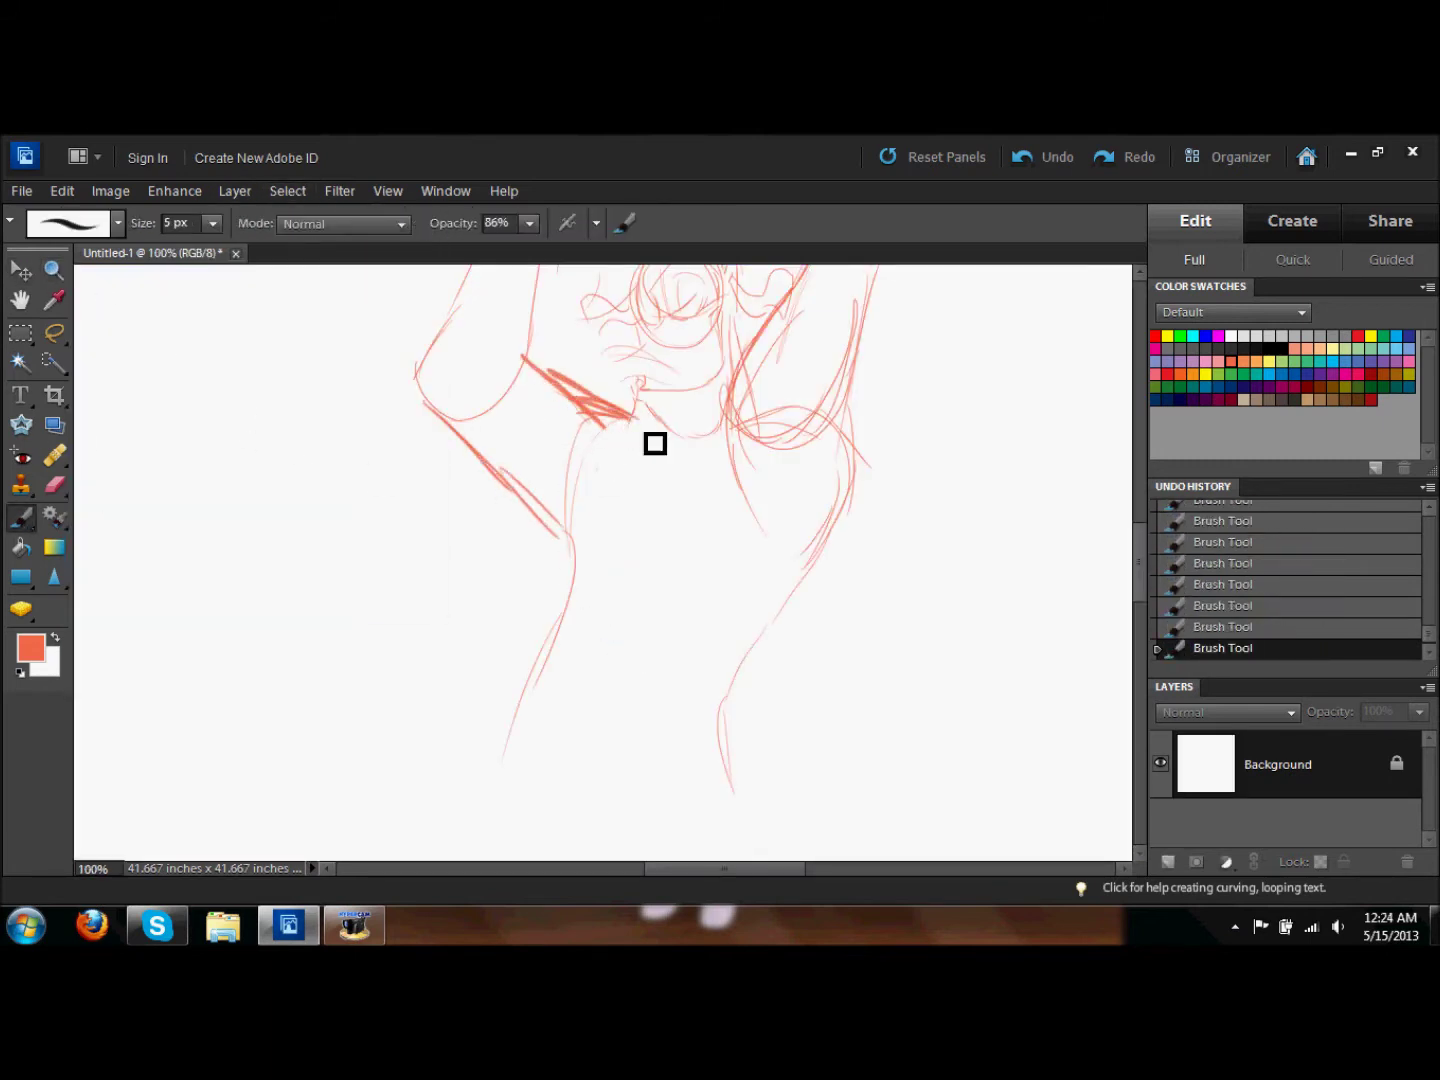
Step: Brush in the legs and feet below the body
scroll(800, 530, down, 3)
drag(760, 480, 734, 585)
drag(550, 570, 491, 783)
scroll(1150, 630, down, 2)
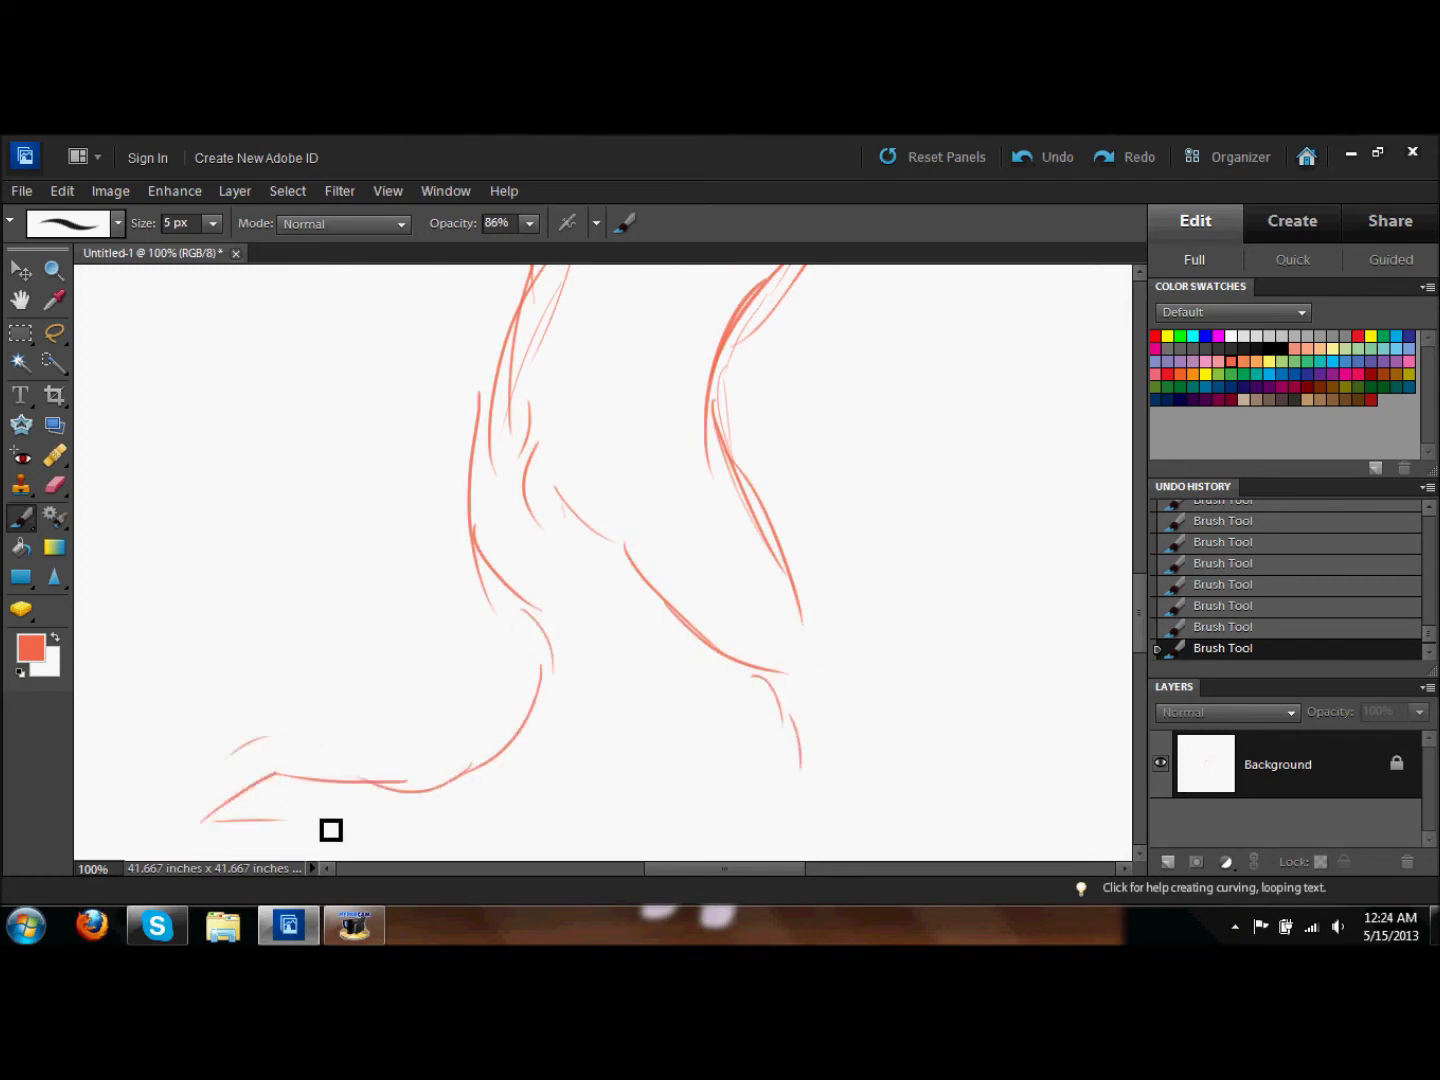
drag(833, 689, 879, 780)
scroll(879, 700, down, 3)
drag(810, 562, 710, 650)
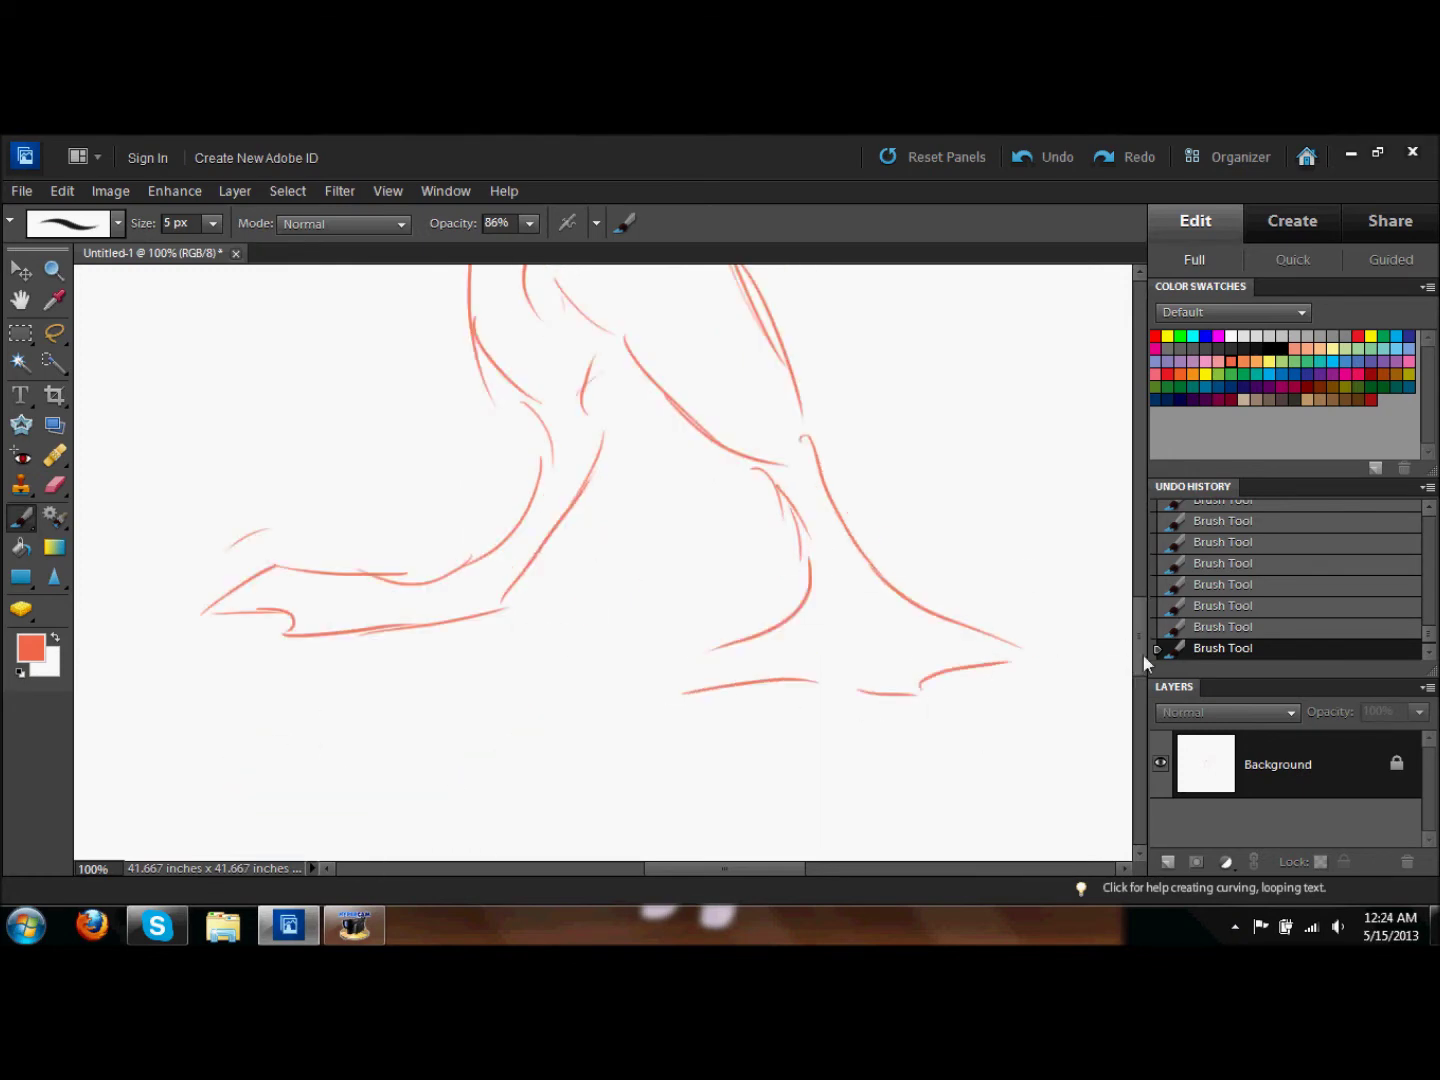
scroll(1130, 651, up, 2)
scroll(1122, 643, up, 1)
Step: Lasso the feet, scale them to 89.6% and move them into place
key(l)
drag(470, 329, 330, 445)
key(ctrl+t)
drag(161, 329, 189, 320)
click(288, 190)
key(Return)
scroll(1129, 610, up, 2)
scroll(599, 499, down, 2)
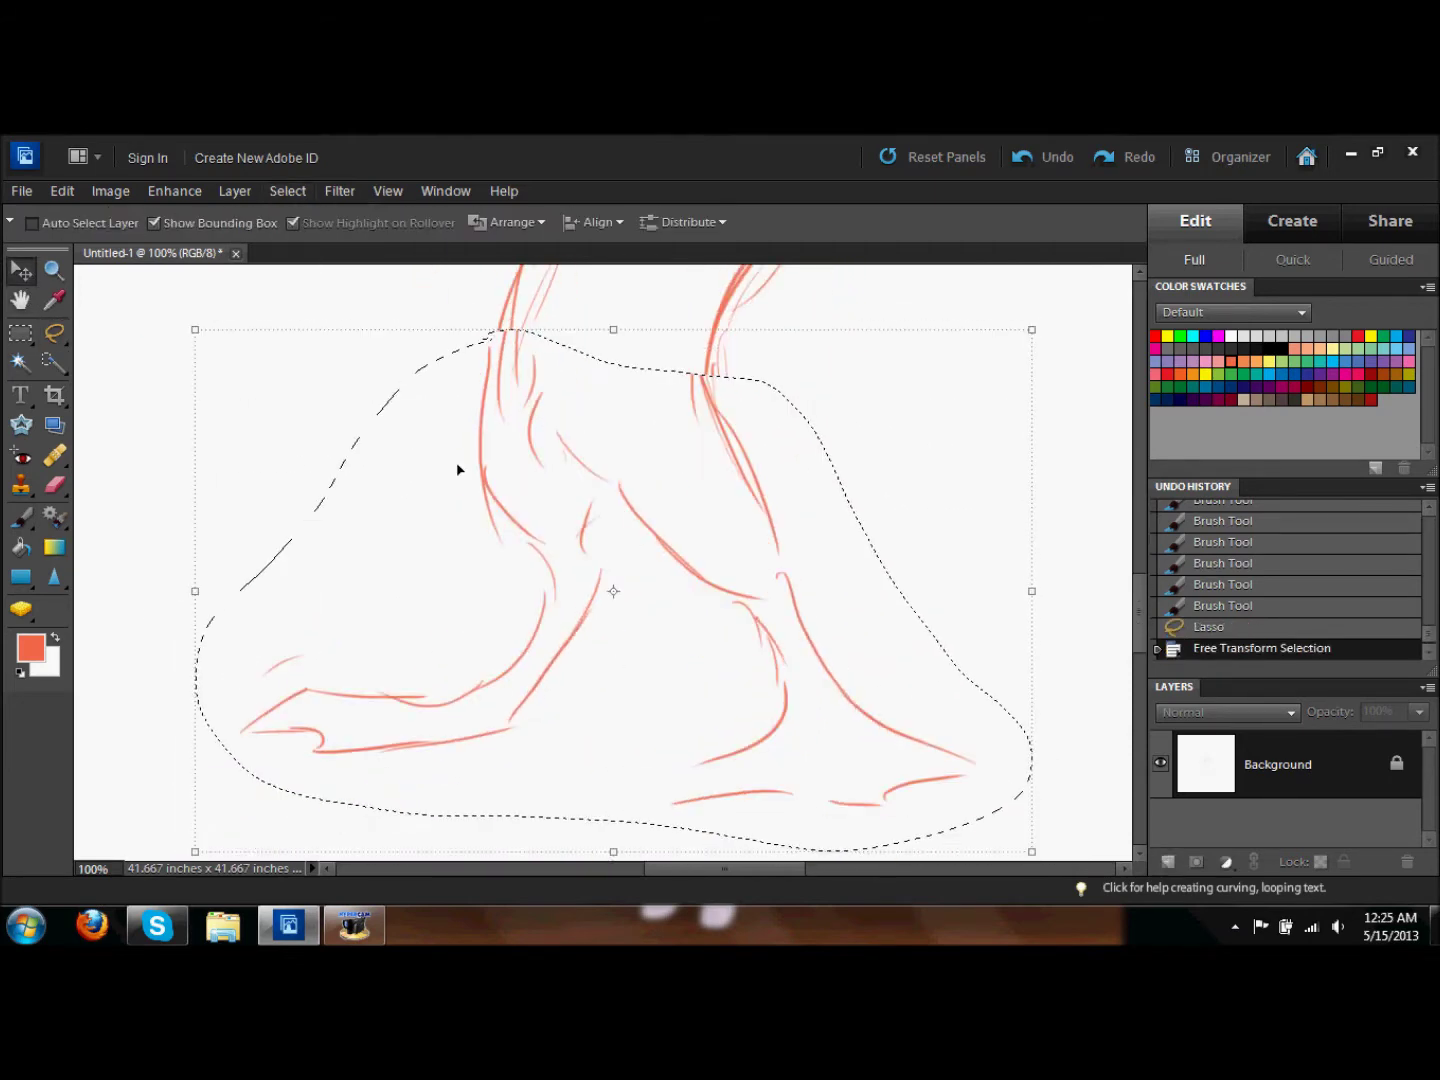
drag(157, 359, 154, 377)
key(ctrl+d)
Step: Refine the upper-body lines with new brush strokes
key(b)
drag(506, 316, 481, 451)
mouse_move(699, 363)
mouse_down()
mouse_move(886, 468)
mouse_move(930, 530)
mouse_up()
scroll(1137, 571, up, 3)
scroll(1135, 572, up, 2)
drag(612, 419, 610, 475)
drag(644, 519, 734, 506)
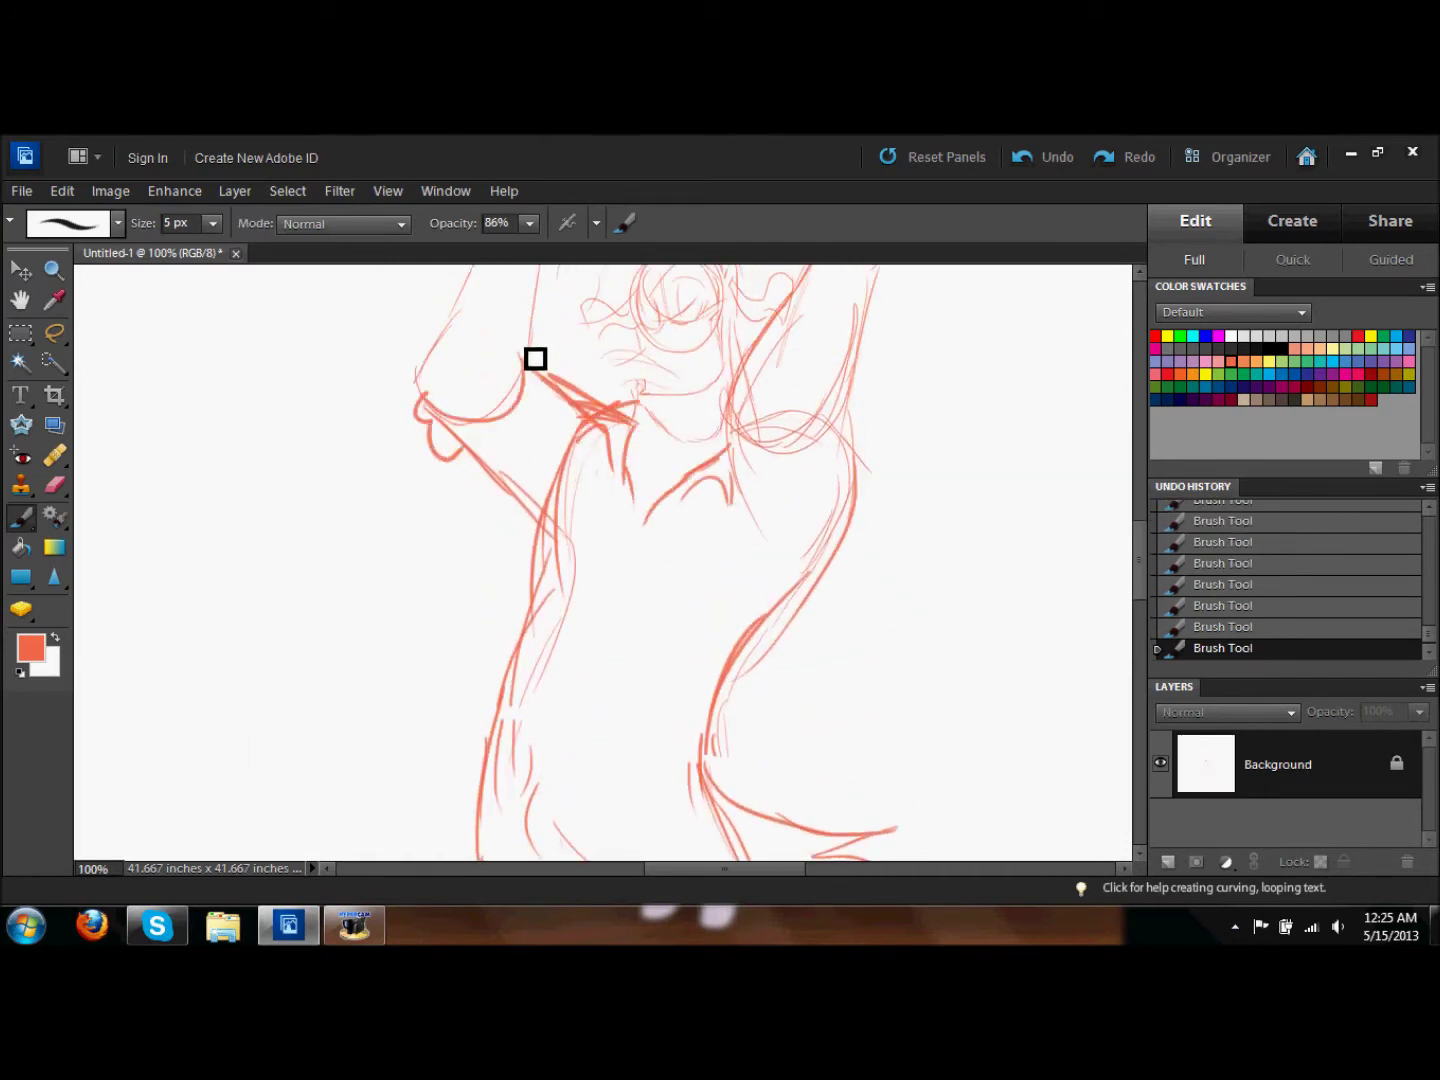
Step: Add a stroke at the top of the head, then step back via Undo History
scroll(1151, 581, down, 3)
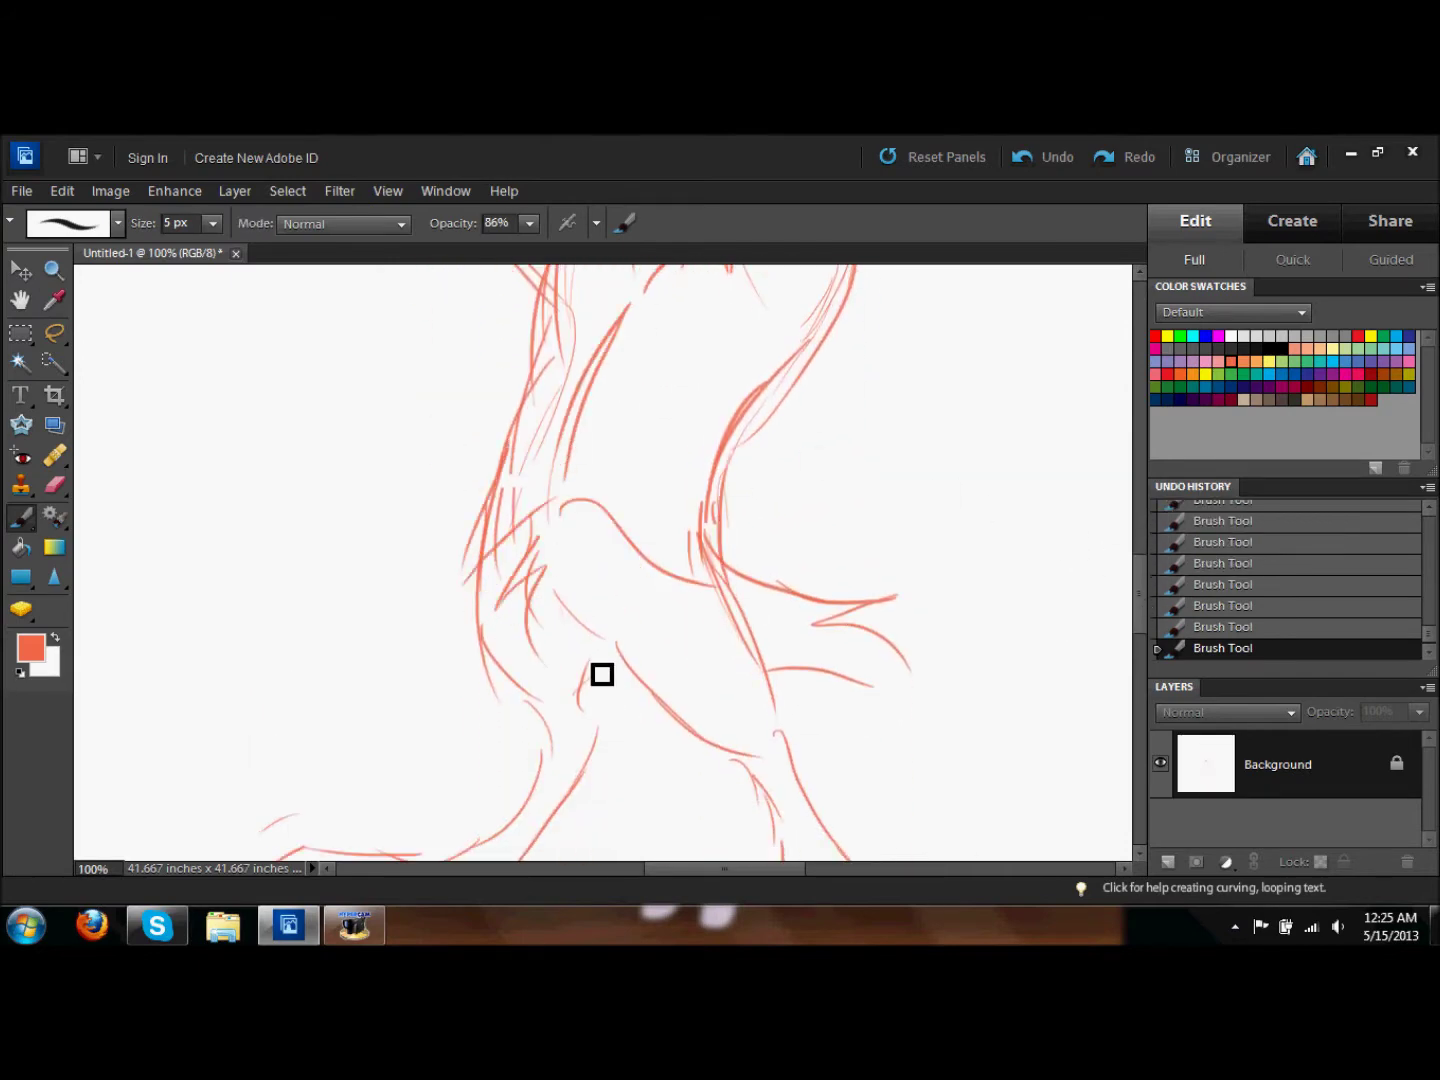
scroll(1139, 556, up, 3)
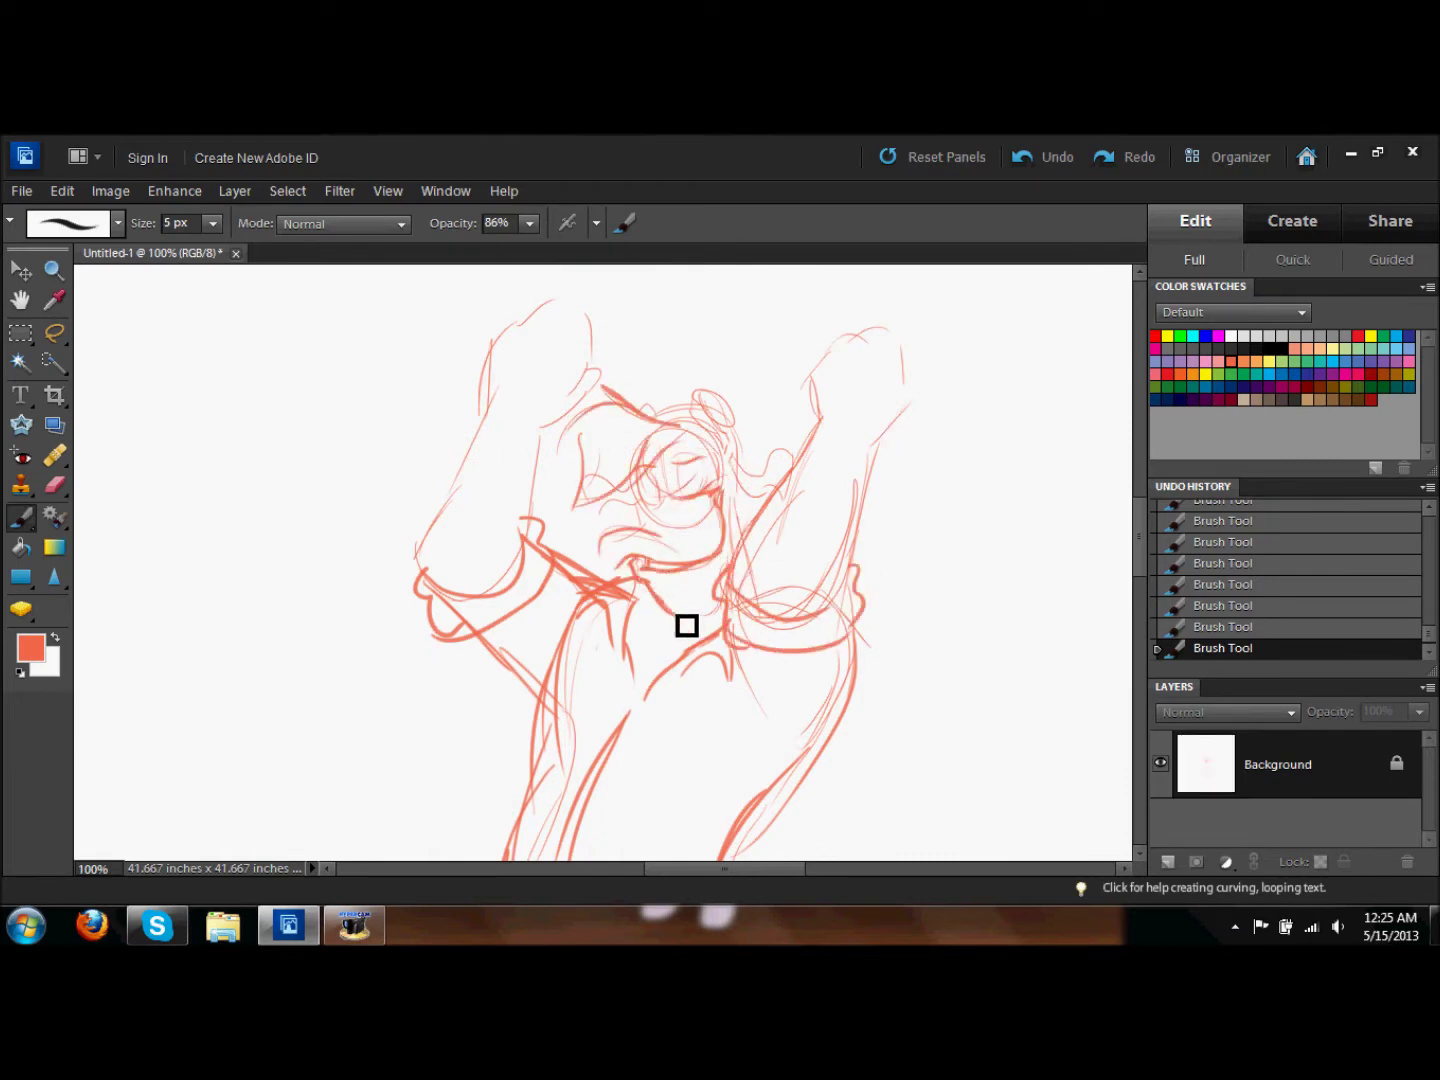
drag(599, 302, 612, 367)
click(1221, 542)
click(1221, 605)
click(1222, 520)
Step: Redraw the top of the head and draw the face and raised fist
drag(585, 315, 557, 422)
drag(910, 391, 880, 345)
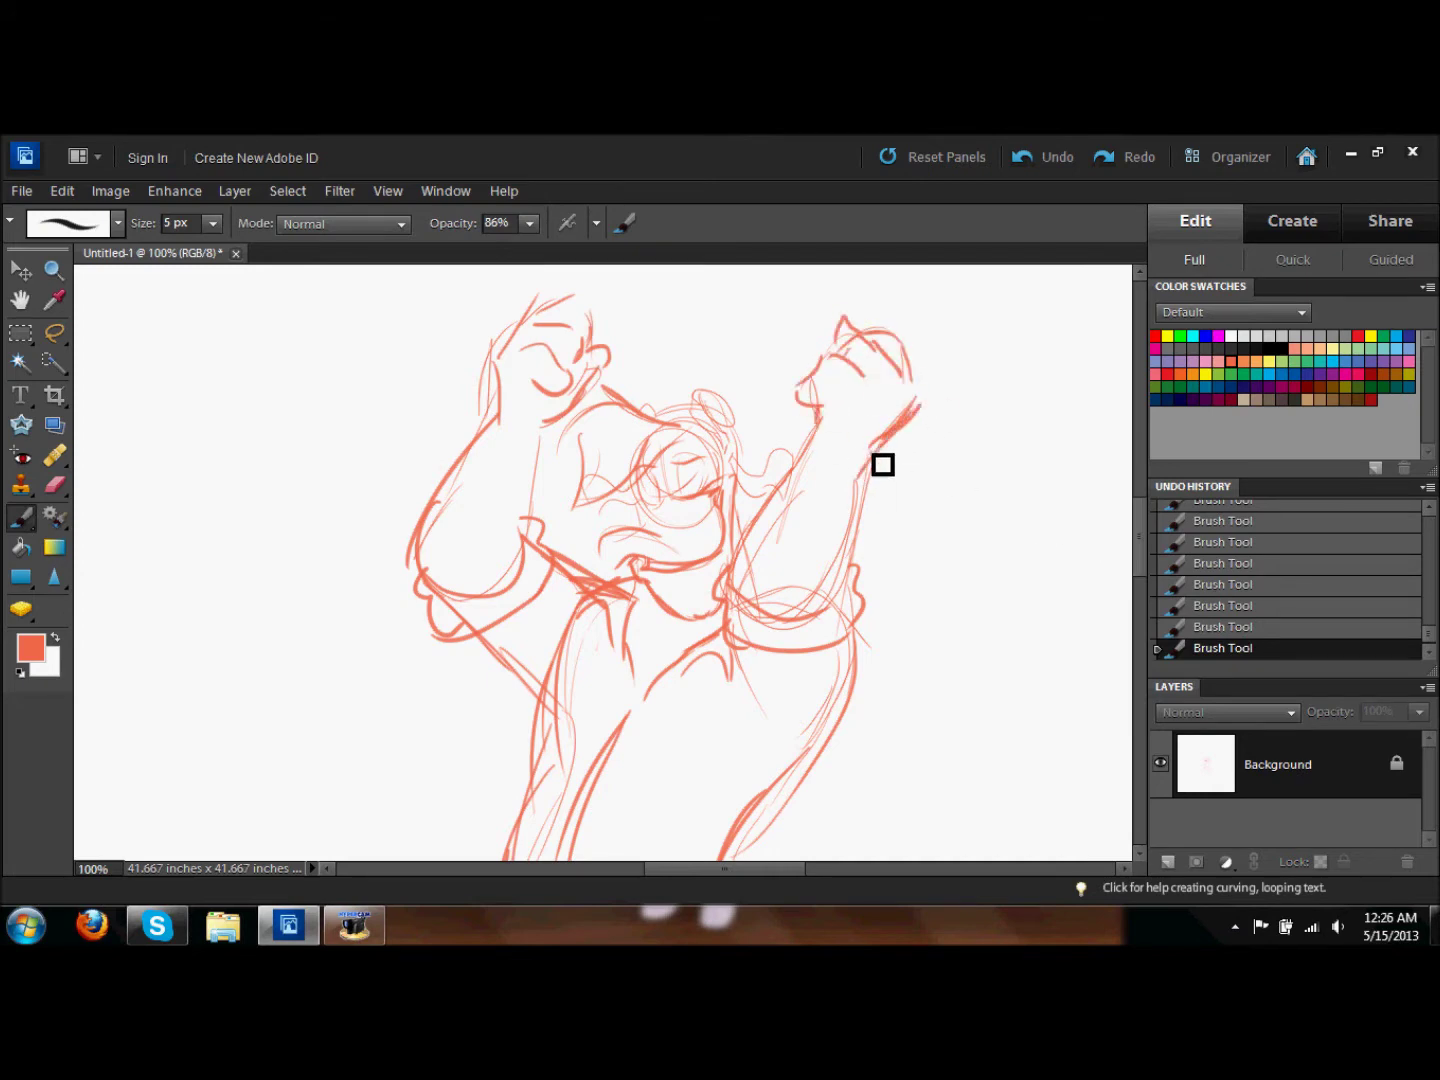
scroll(818, 536, down, 5)
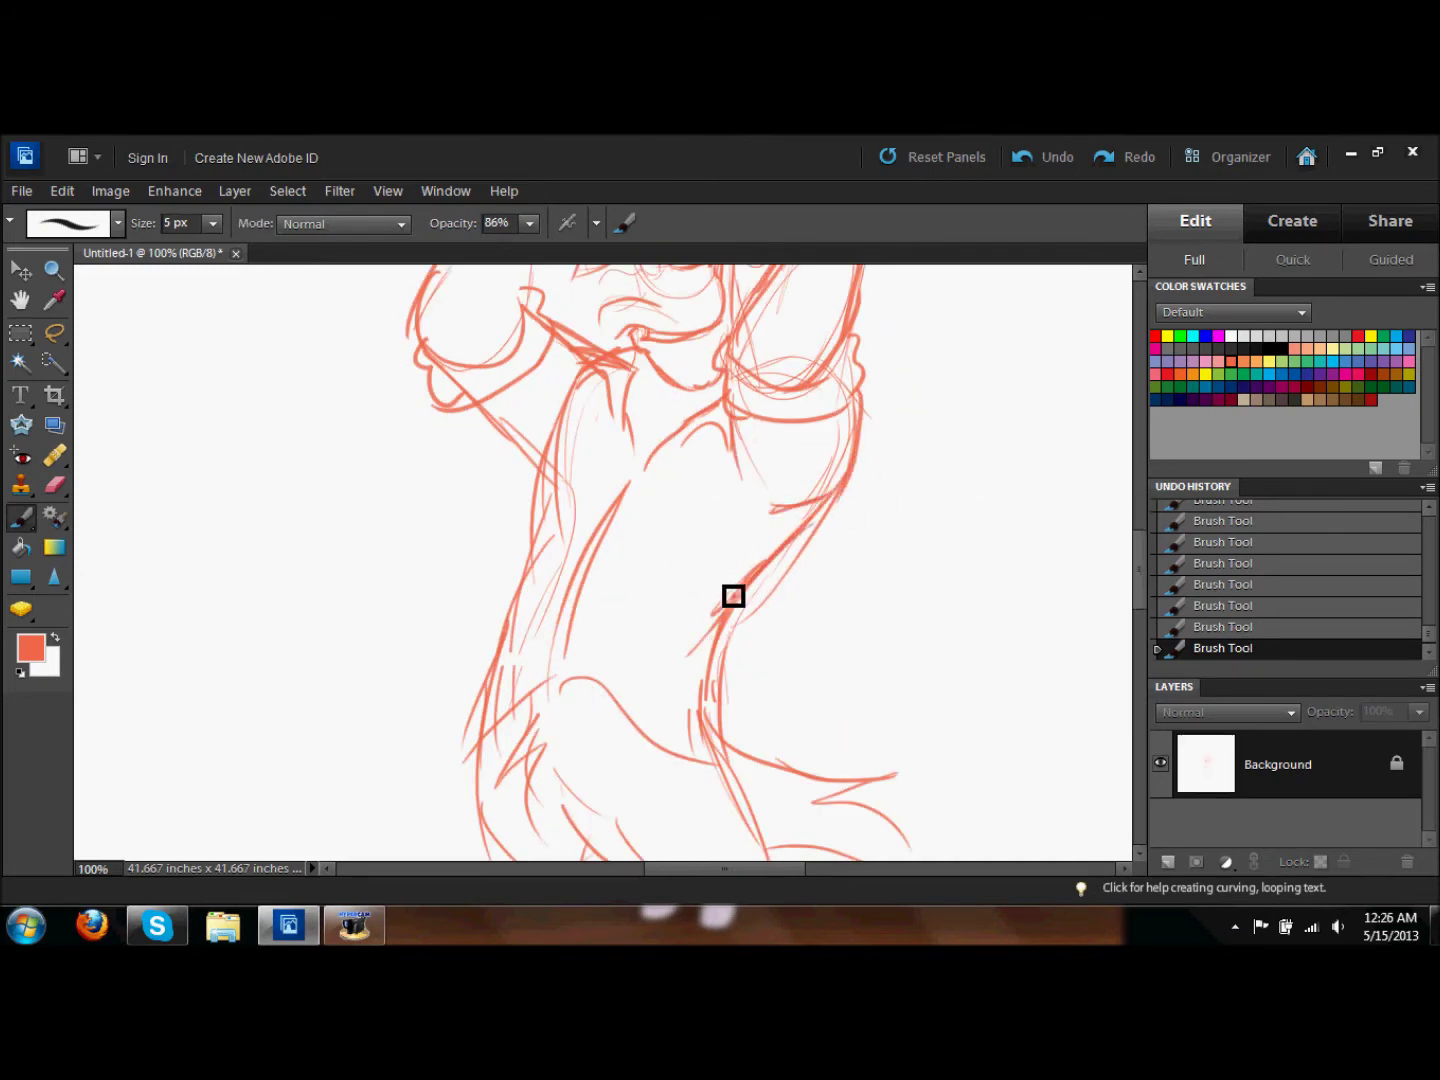
key(ctrl+minus)
Step: Zoom out to the whole canvas and switch to the Rectangular Marquee for cropping
key(z)
scroll(1141, 580, up, 1)
alt+click(379, 689)
alt+click(405, 716)
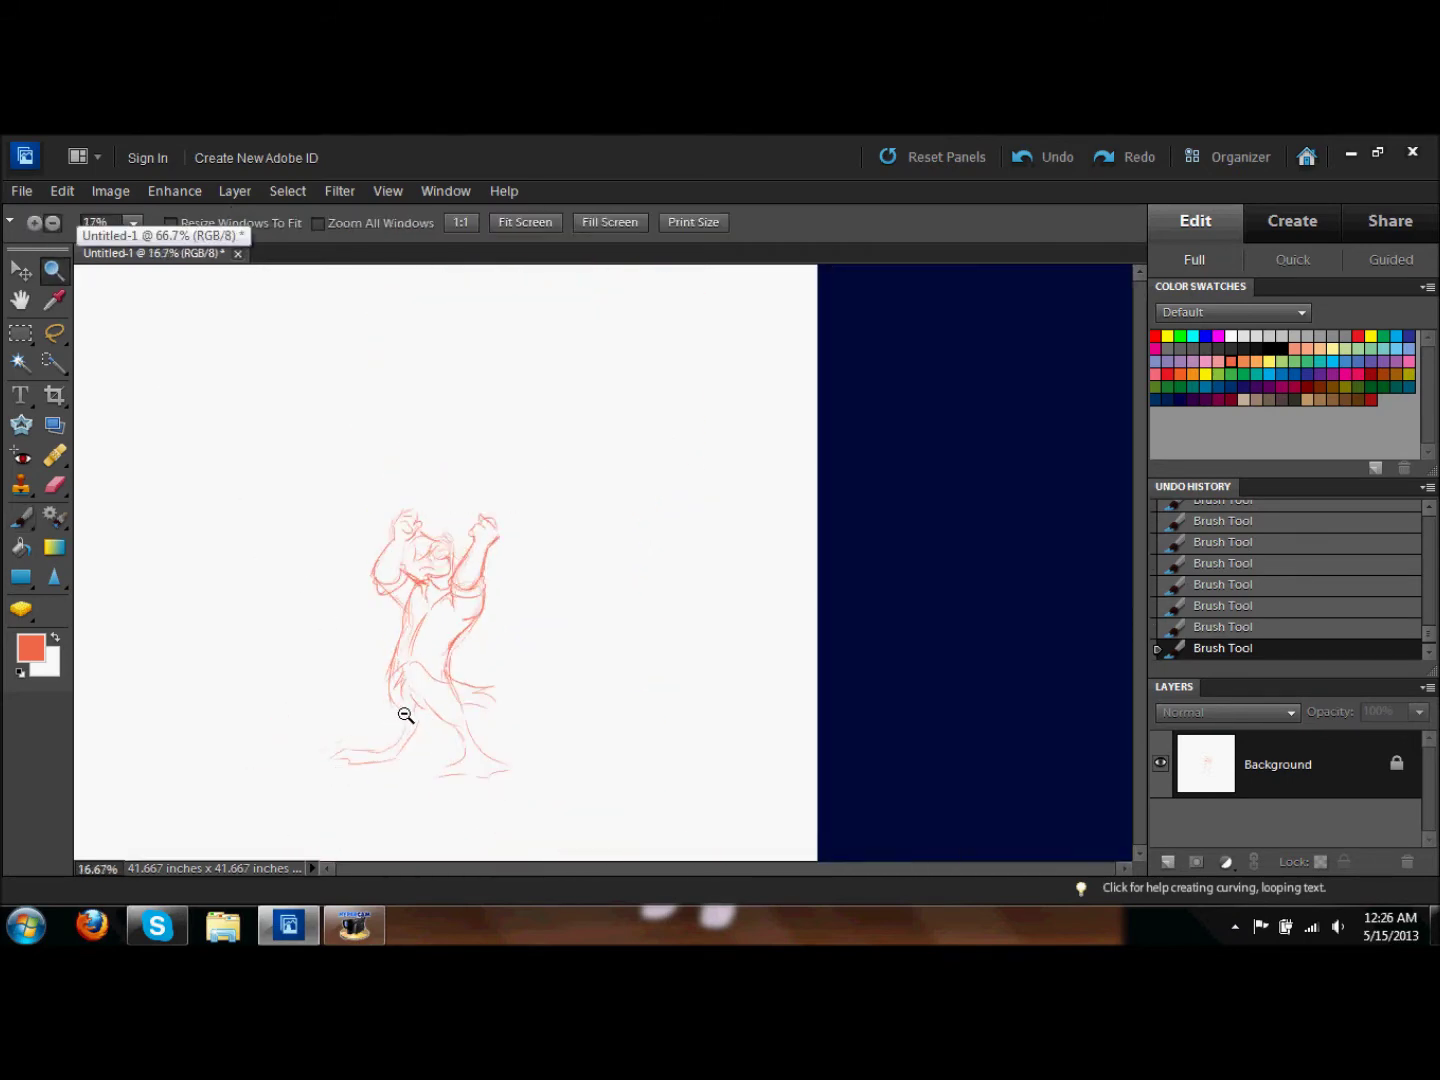
key(m)
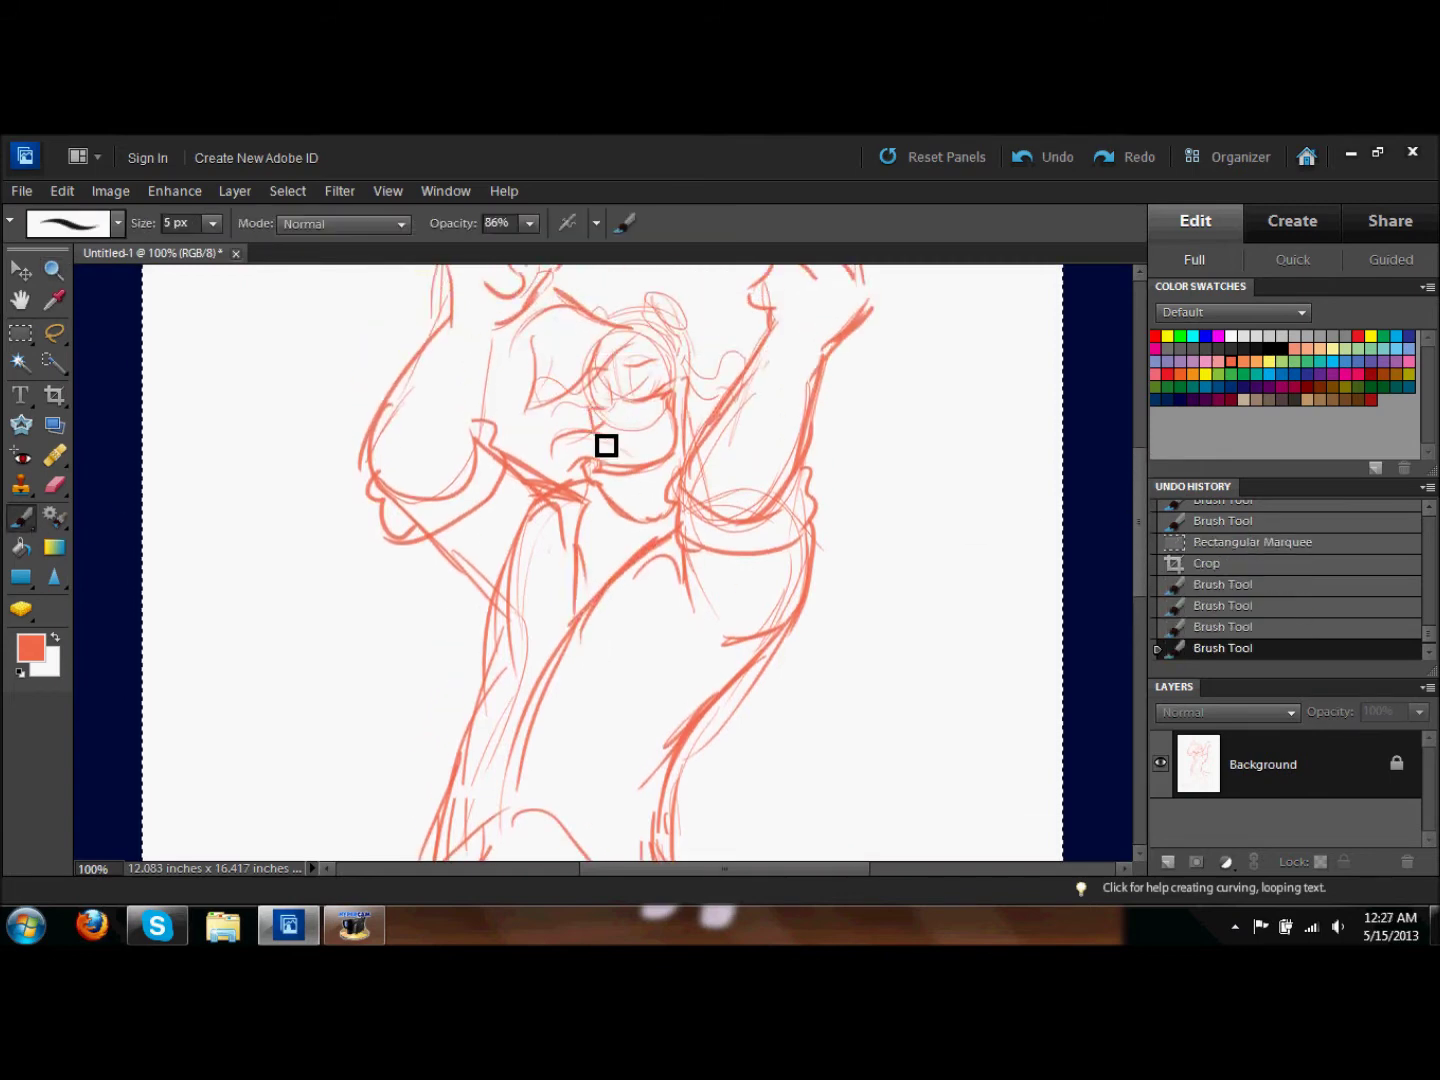
Step: Save the sketch as lp dance and open the PaintTool SAI English Pack folder
click(21, 190)
click(87, 373)
text(lp dance)
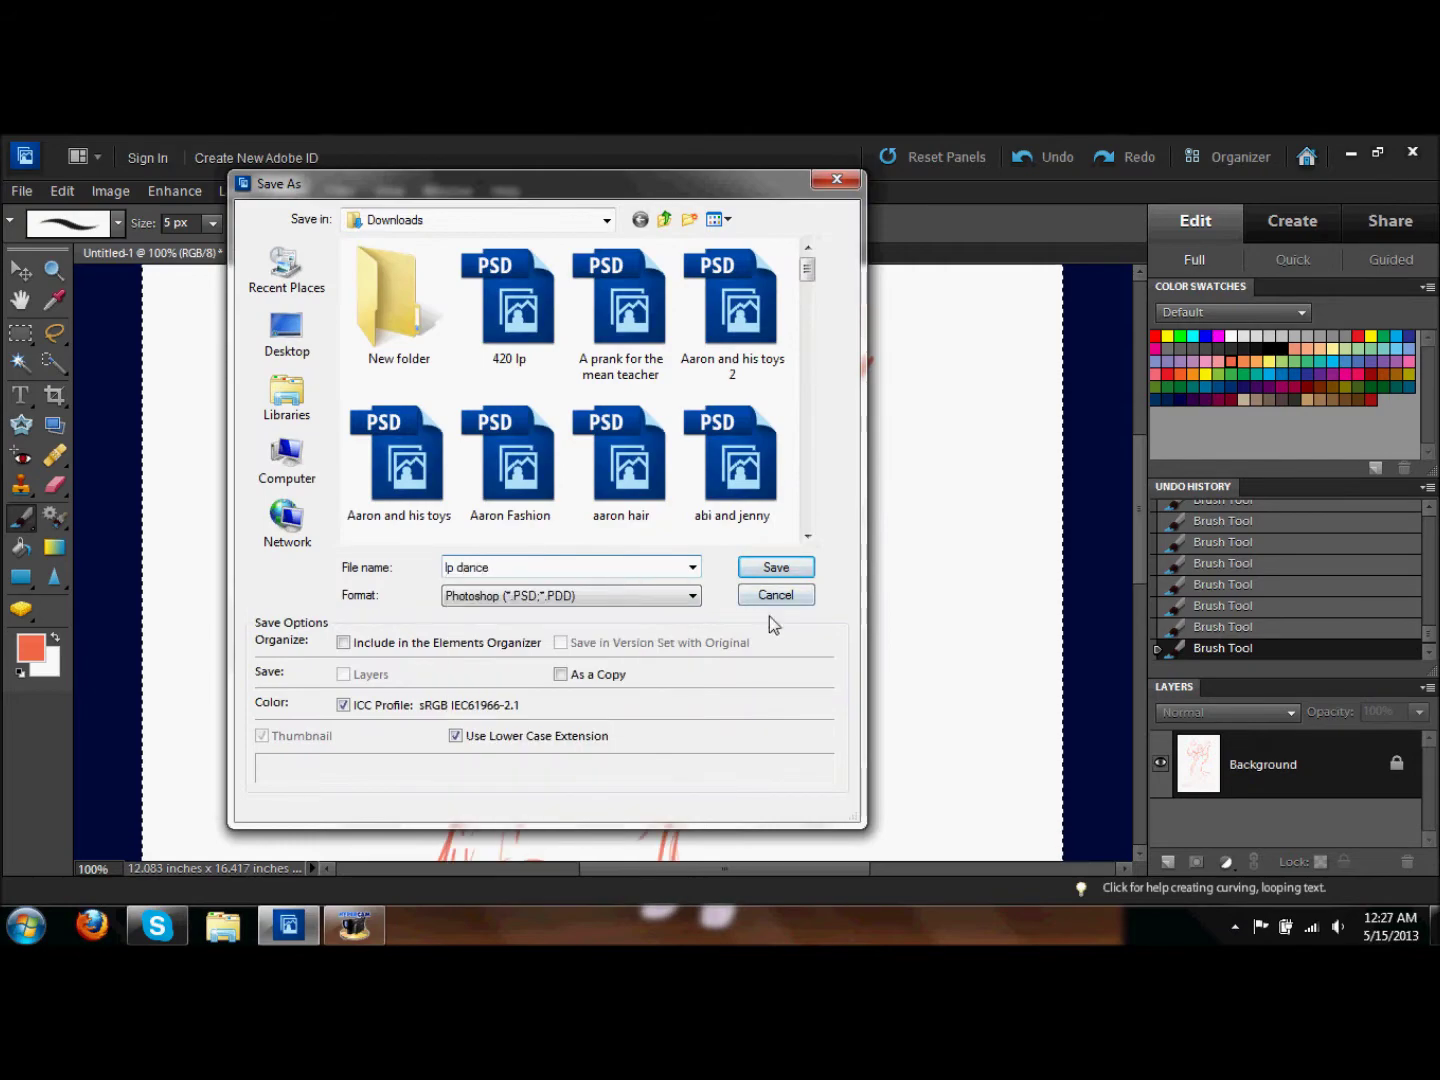
click(785, 568)
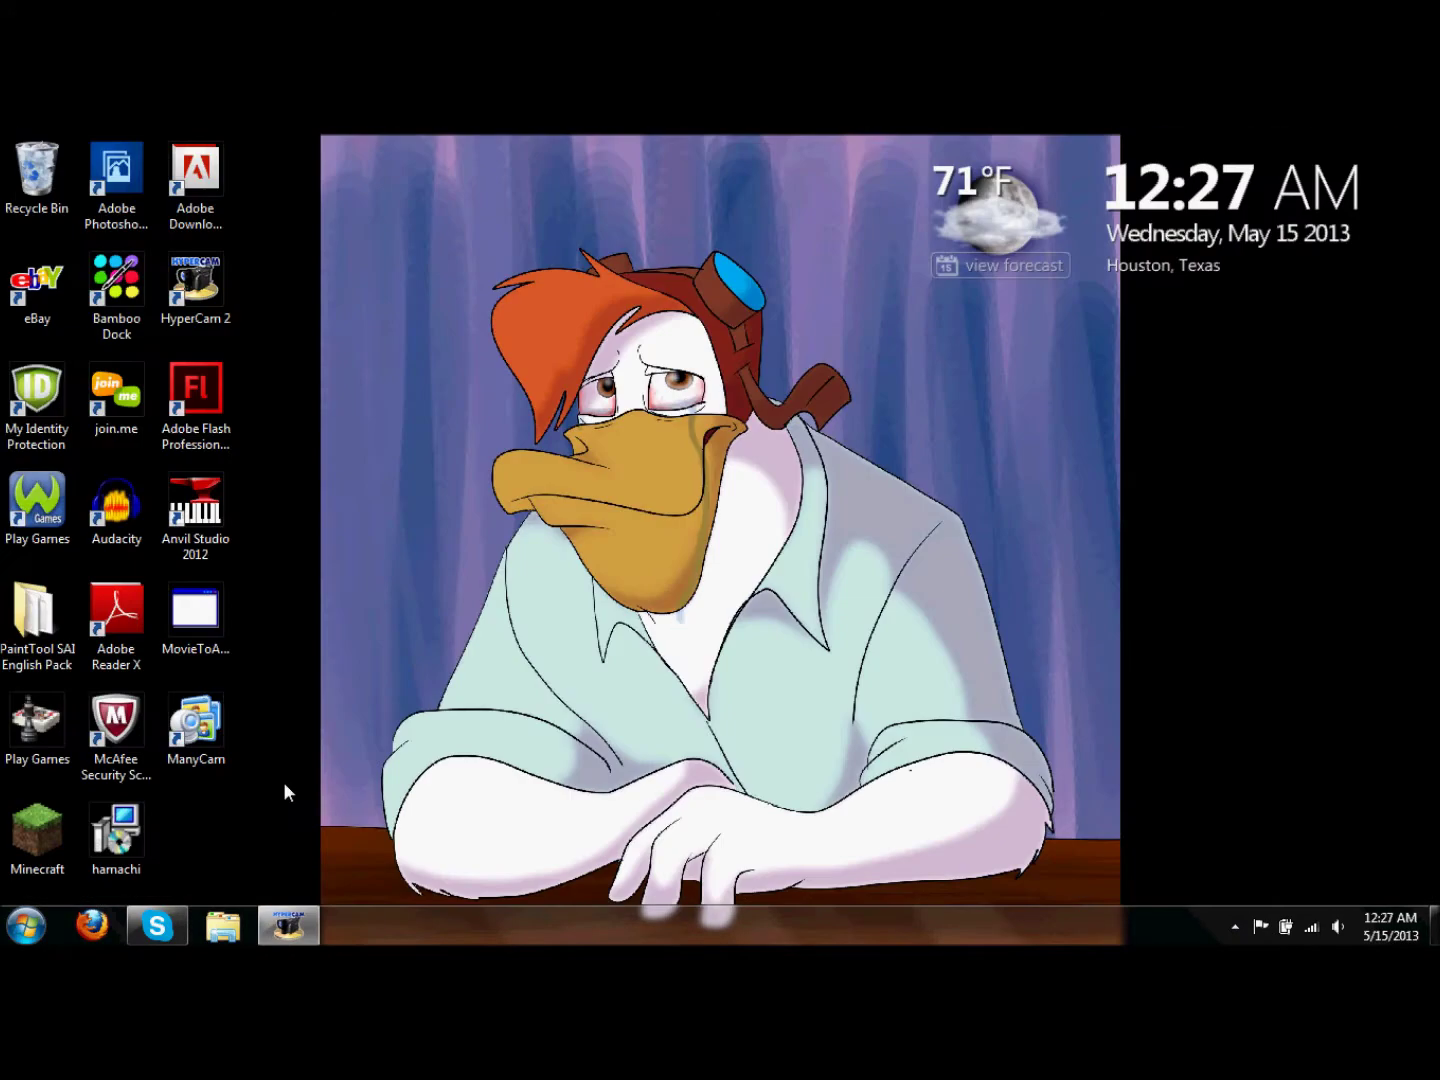
double_click(35, 612)
double_click(344, 284)
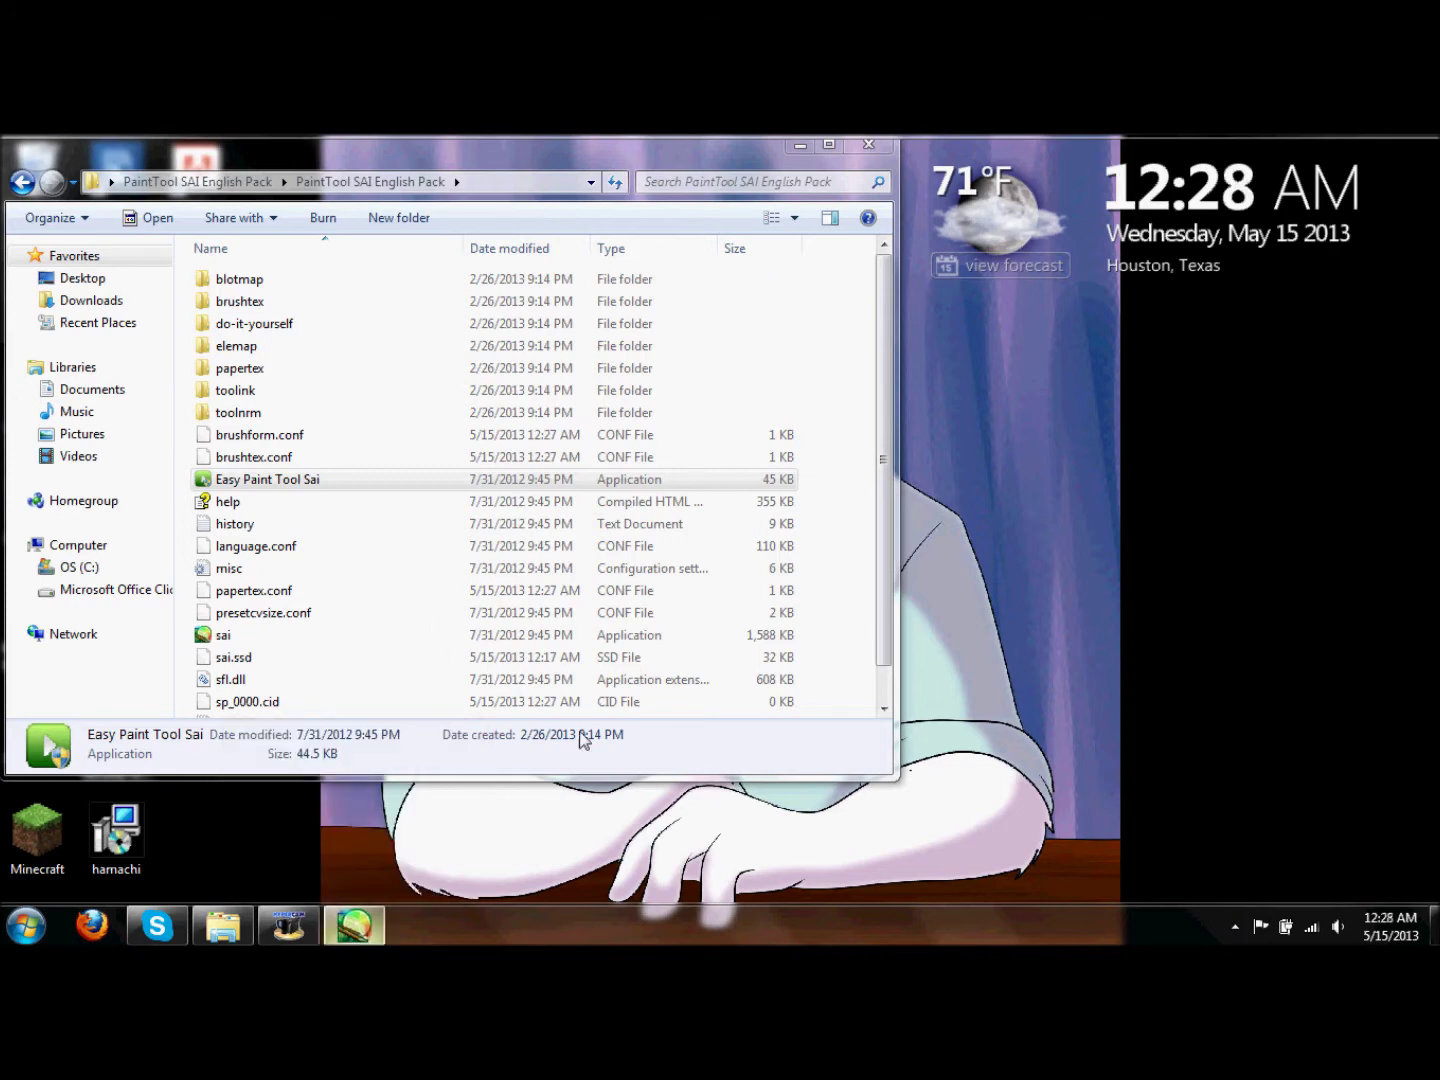
Step: Close the running PaintTool SAI from the taskbar and relaunch Easy Paint Tool Sai from its folder
click(224, 924)
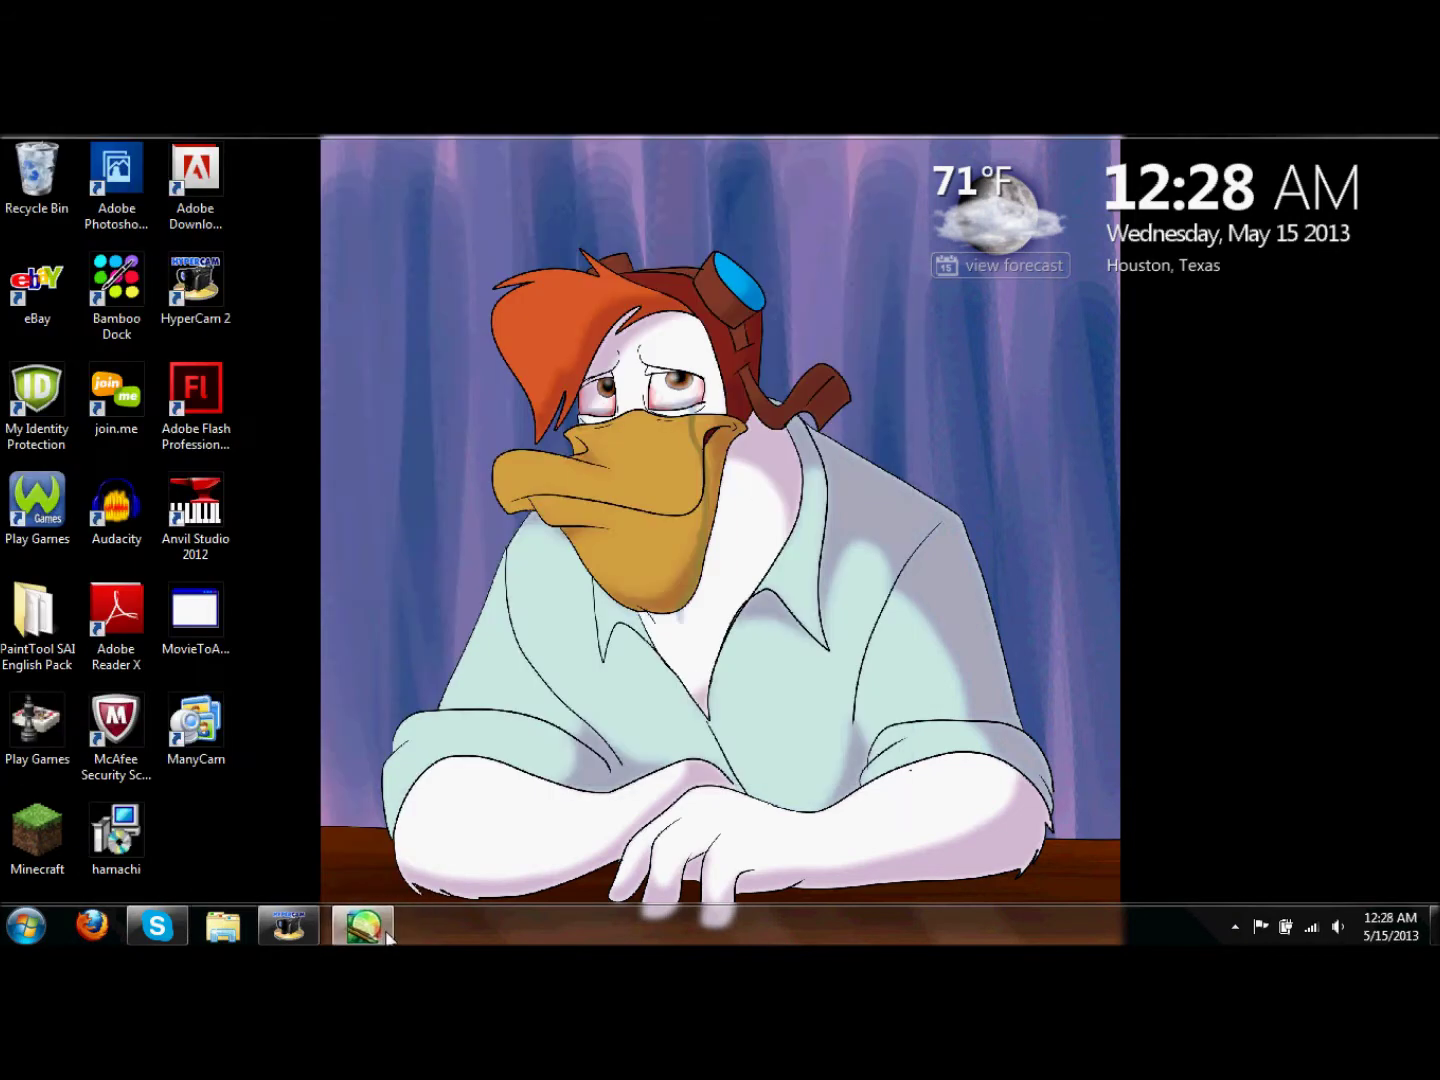
right_click(355, 925)
click(330, 869)
double_click(39, 625)
double_click(268, 479)
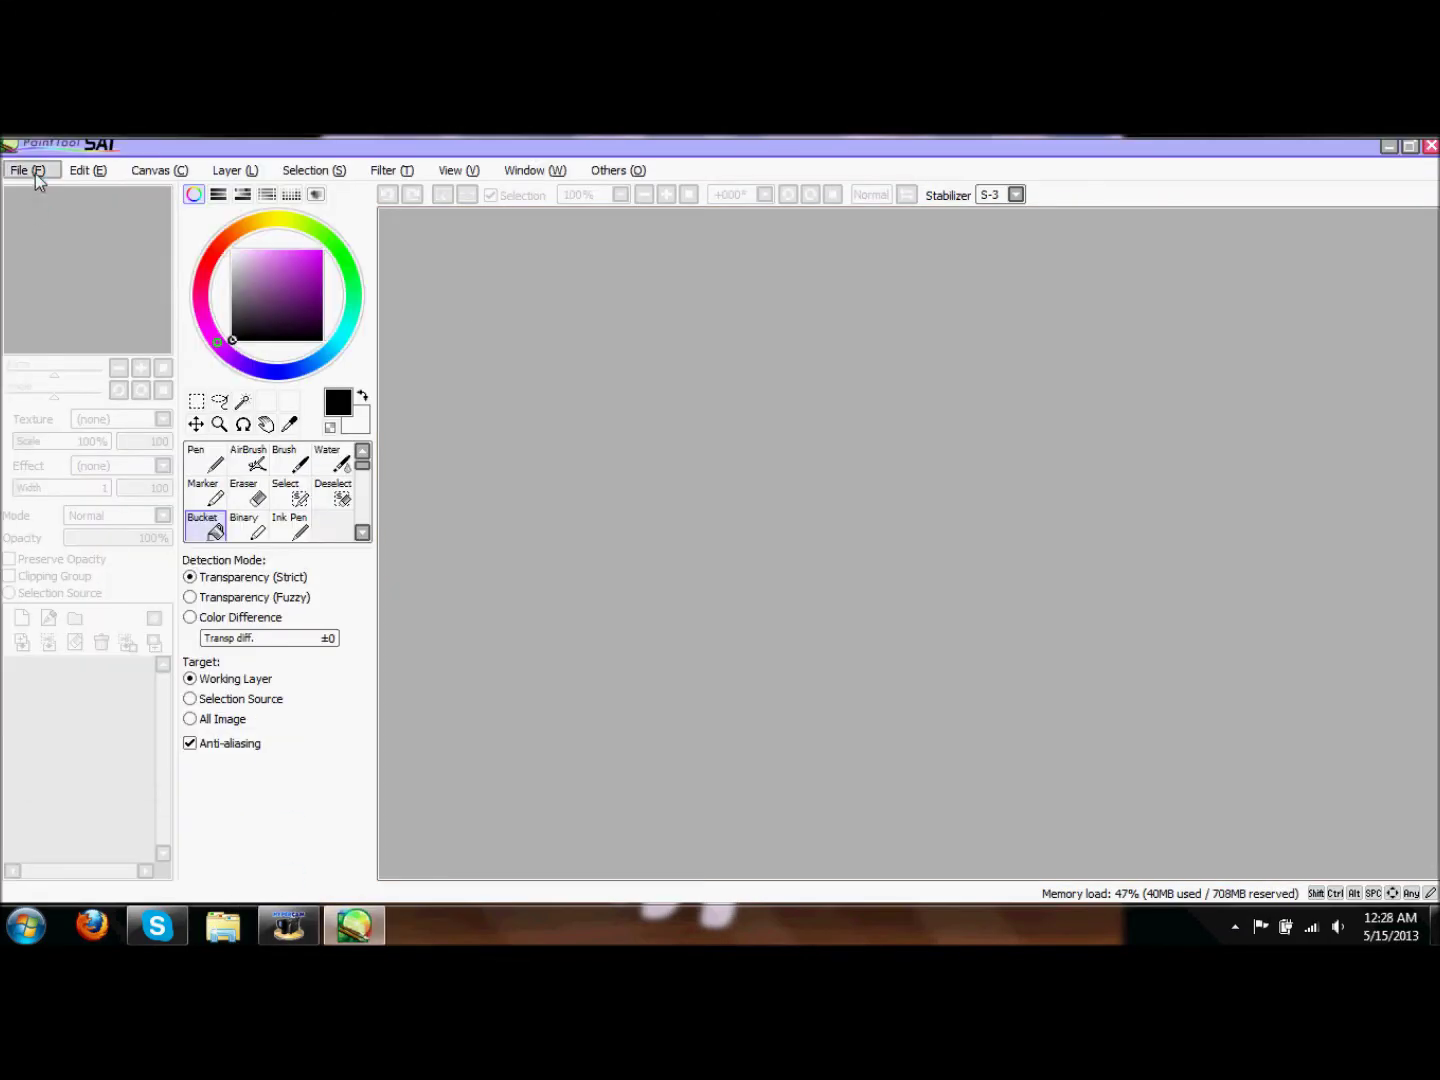
Step: Open lp dance.psd in PaintTool SAI and zoom in on the character's face
click(35, 170)
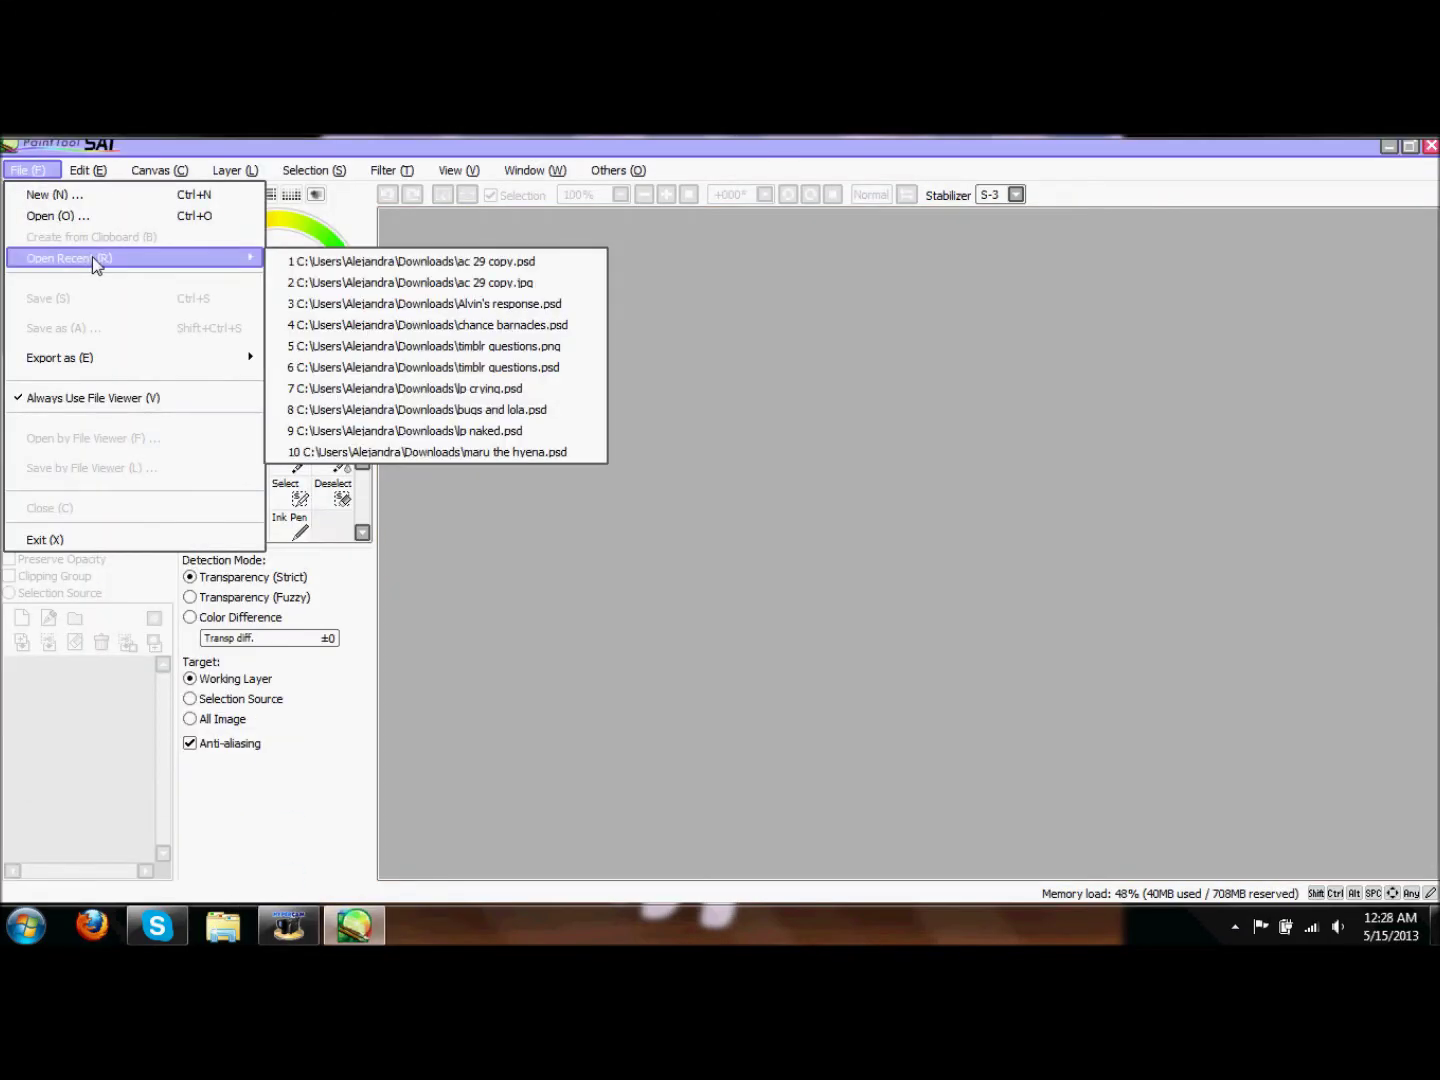
click(55, 236)
drag(533, 246, 542, 394)
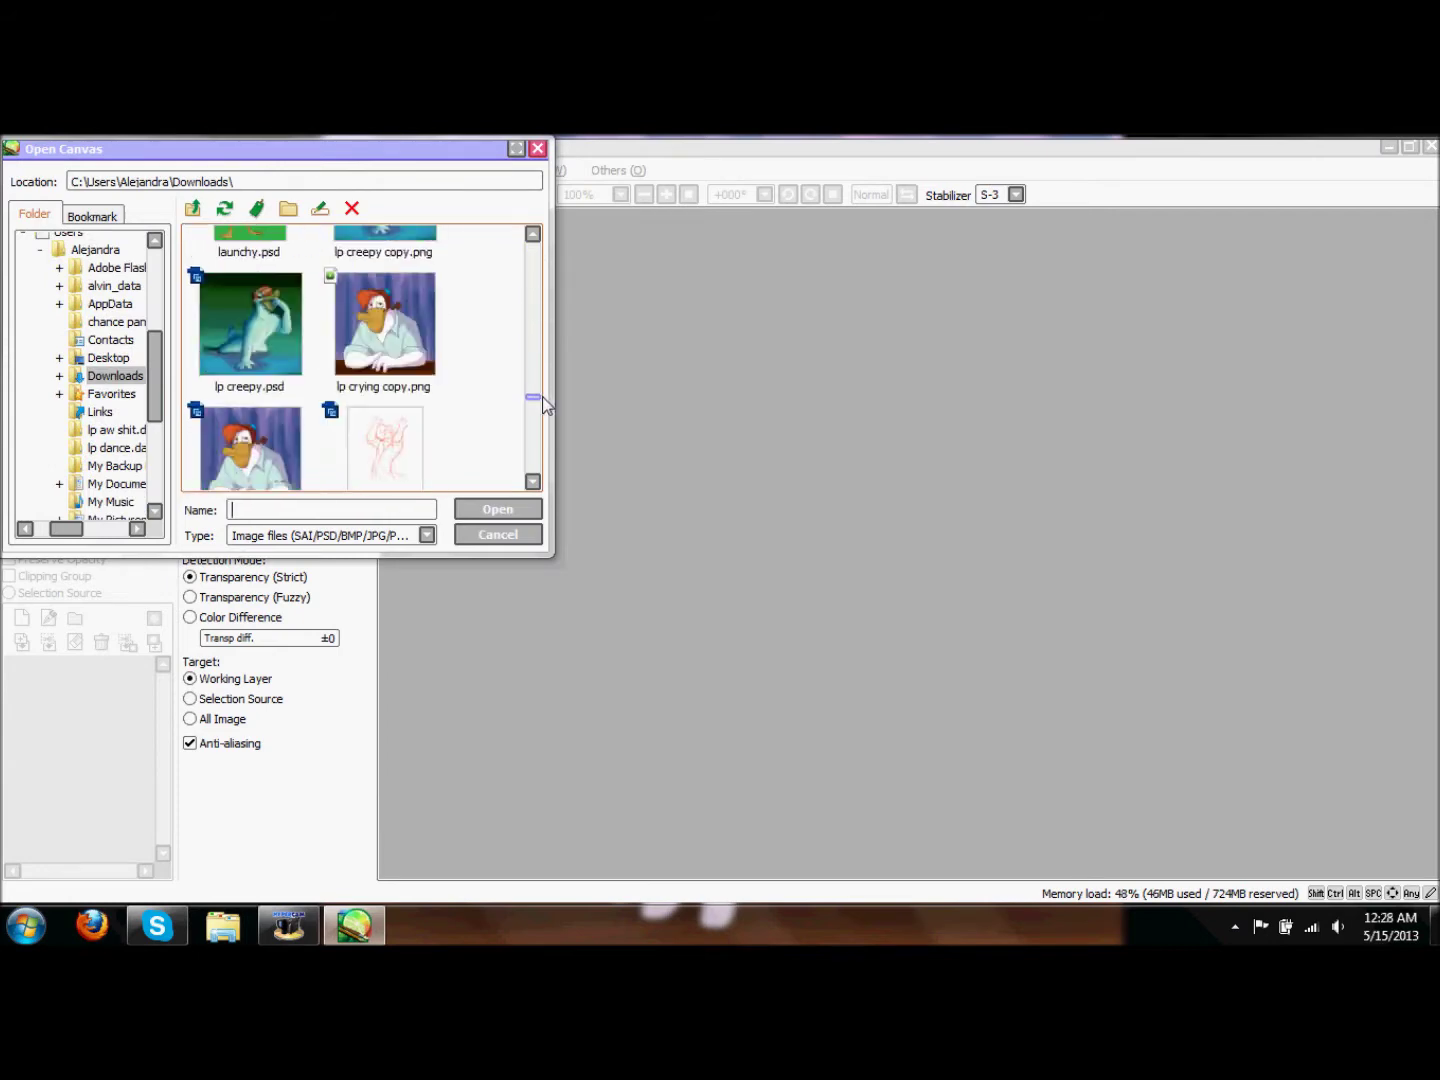
click(384, 430)
click(497, 509)
click(665, 193)
scroll(900, 519, up, 5)
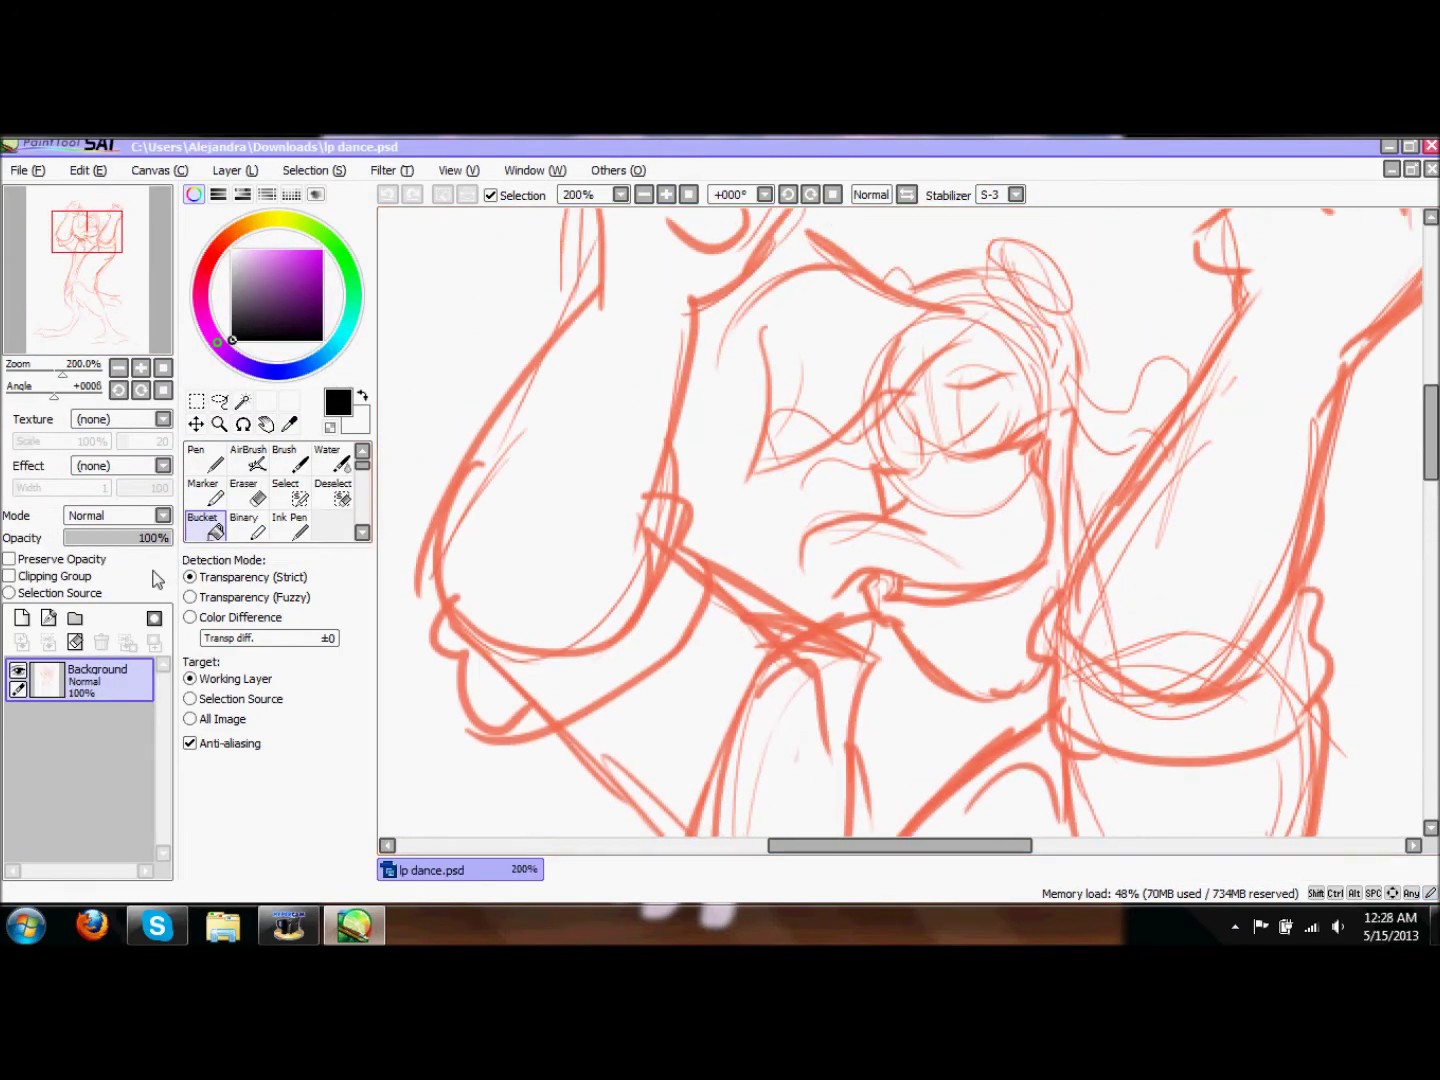
Step: On a new layer, ink the upper and lower beak outlines in black with the Ink Pen
click(22, 641)
click(290, 526)
drag(879, 519, 910, 492)
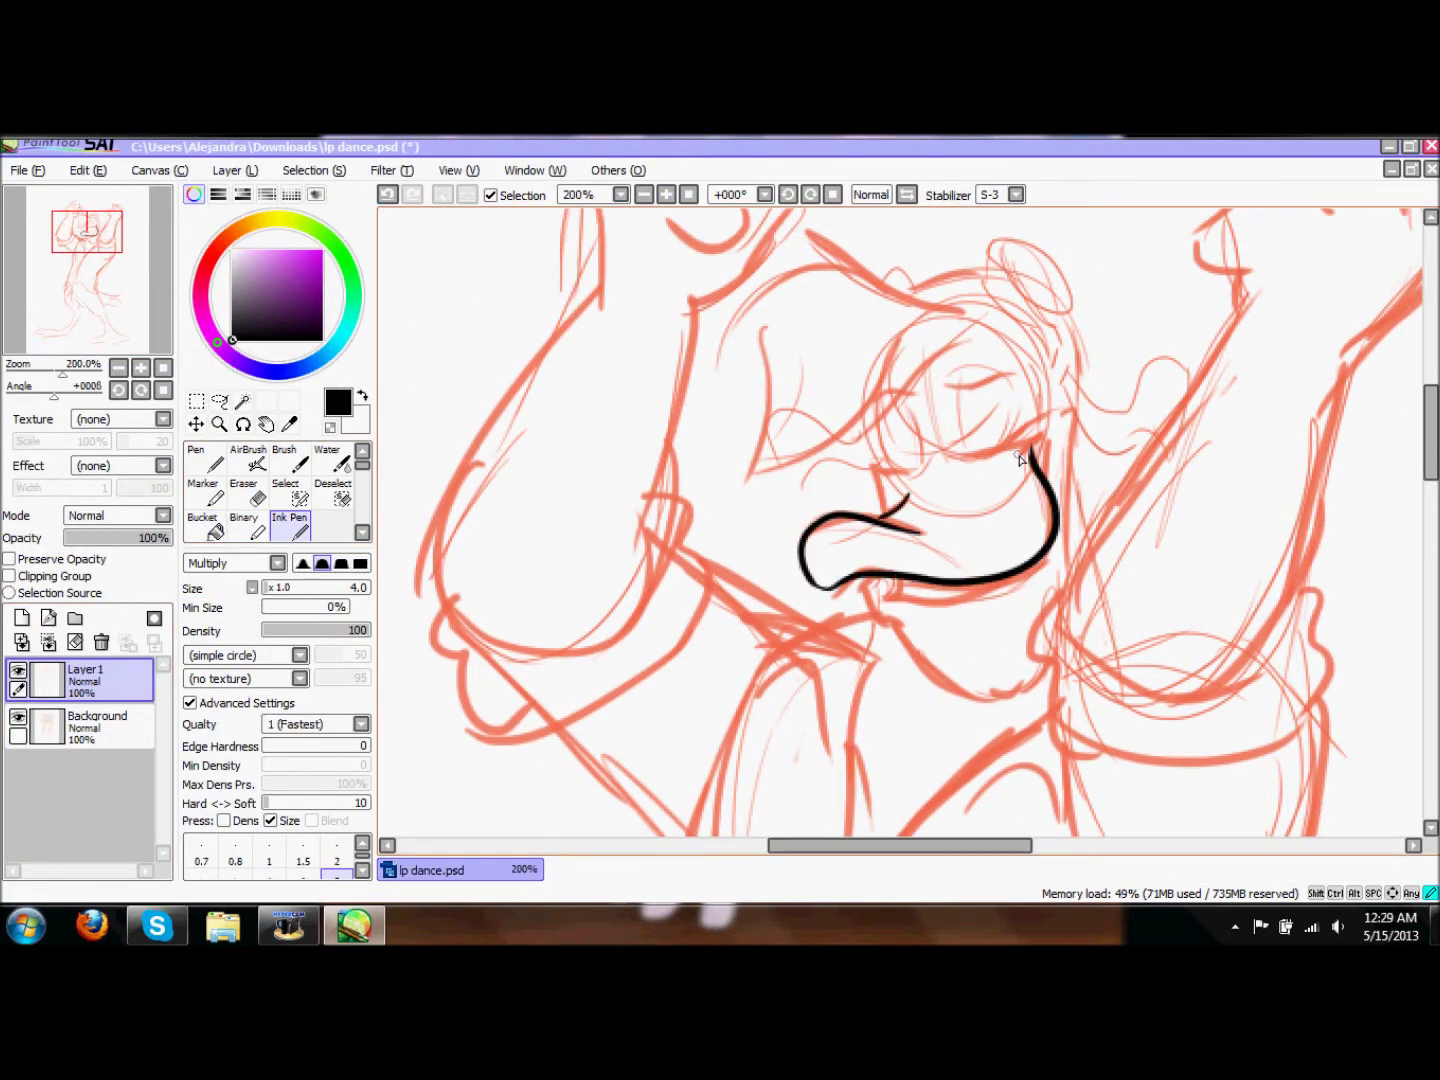
drag(857, 283, 896, 390)
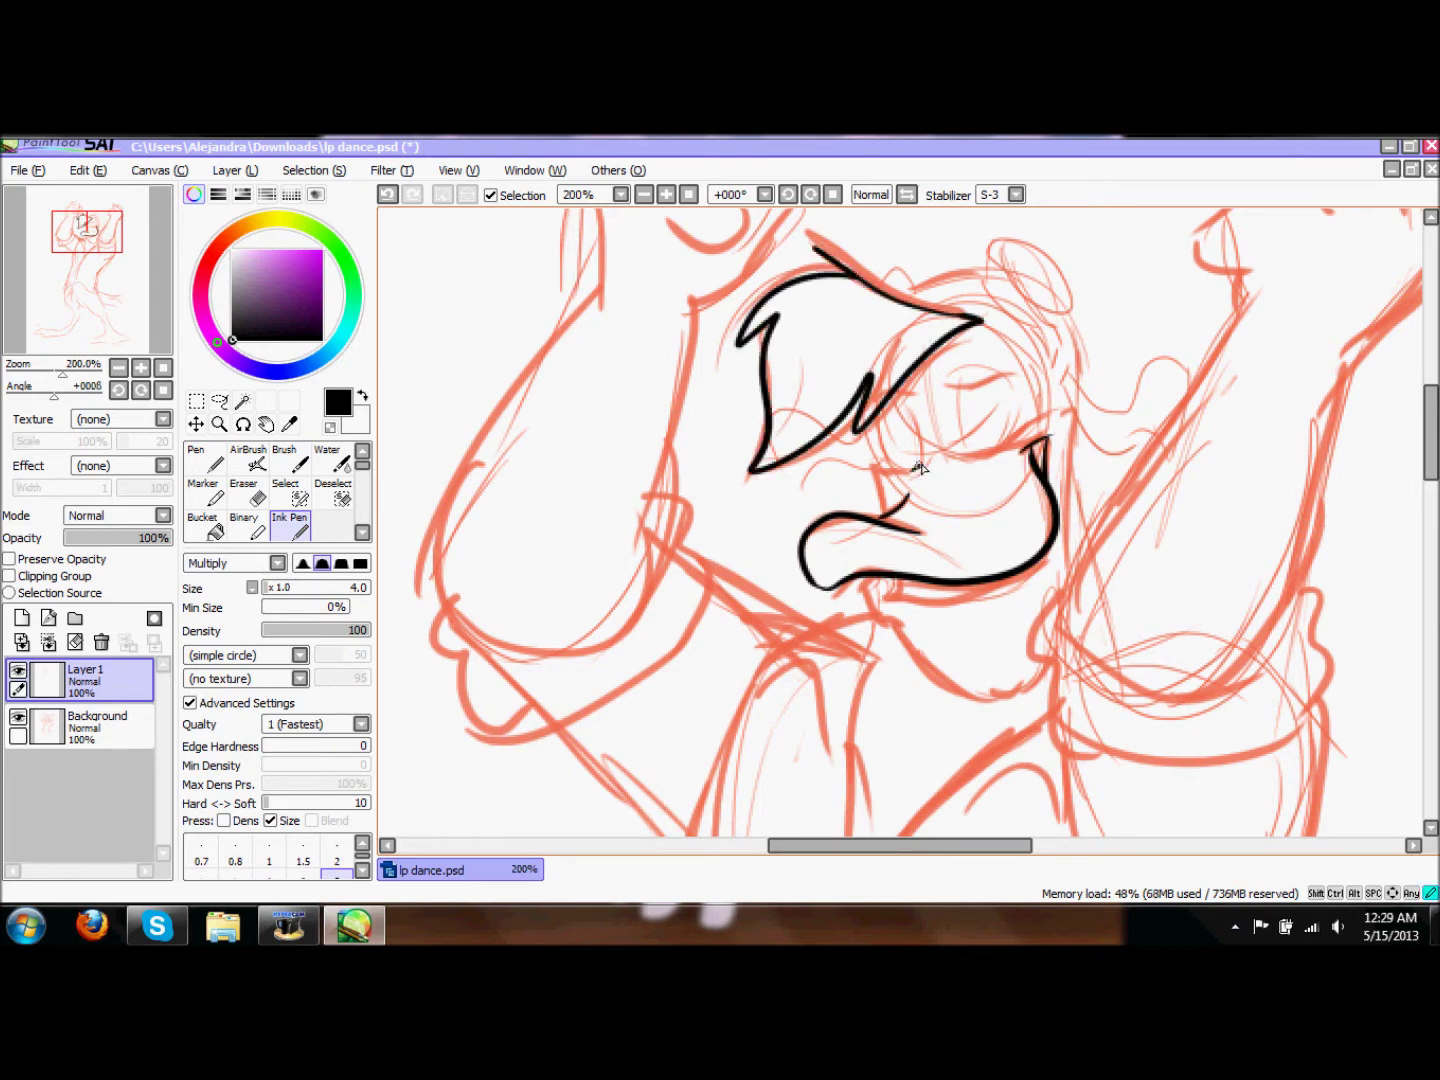
scroll(1350, 480, down, 2)
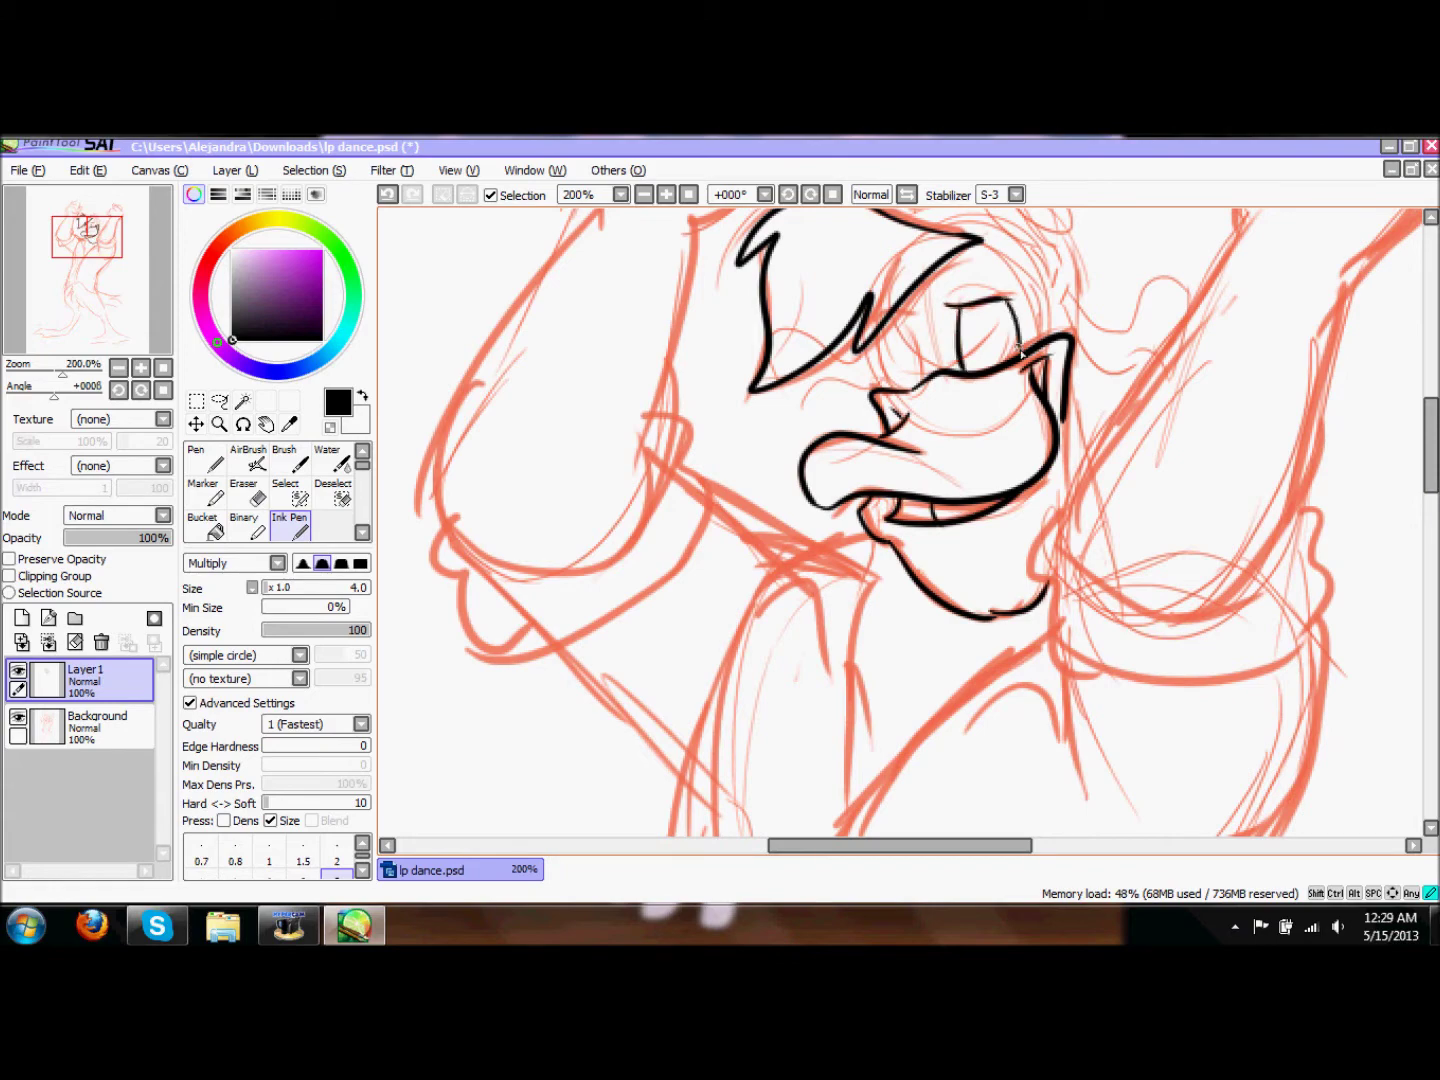
scroll(873, 351, up, 3)
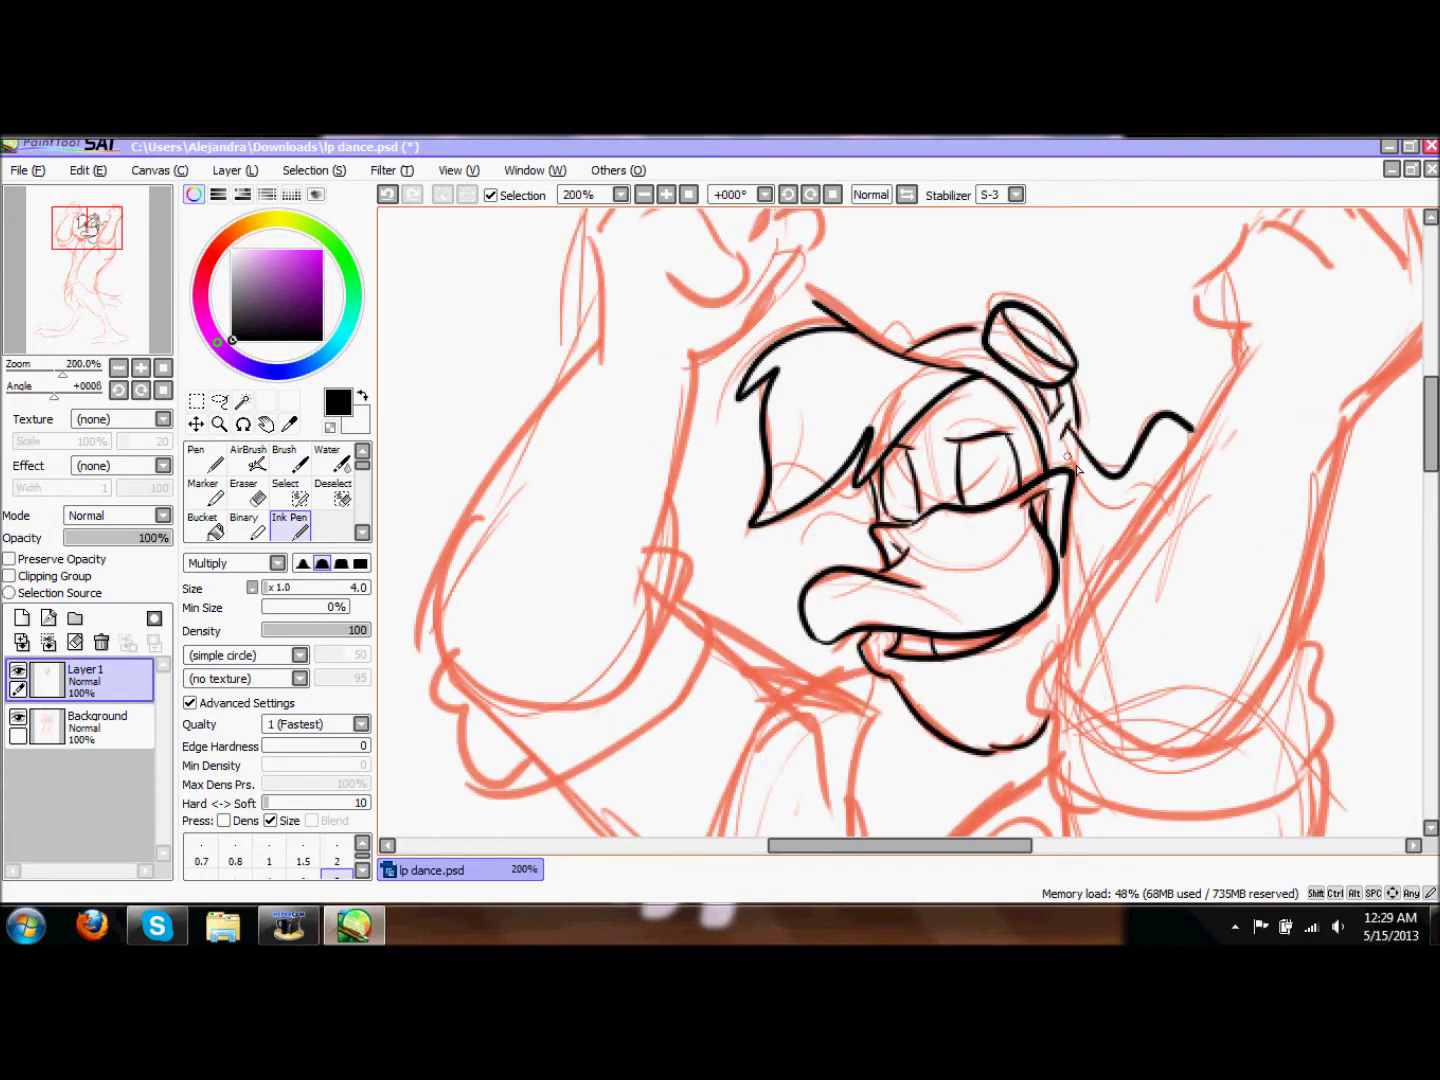
scroll(900, 329, down, 2)
scroll(1375, 516, down, 2)
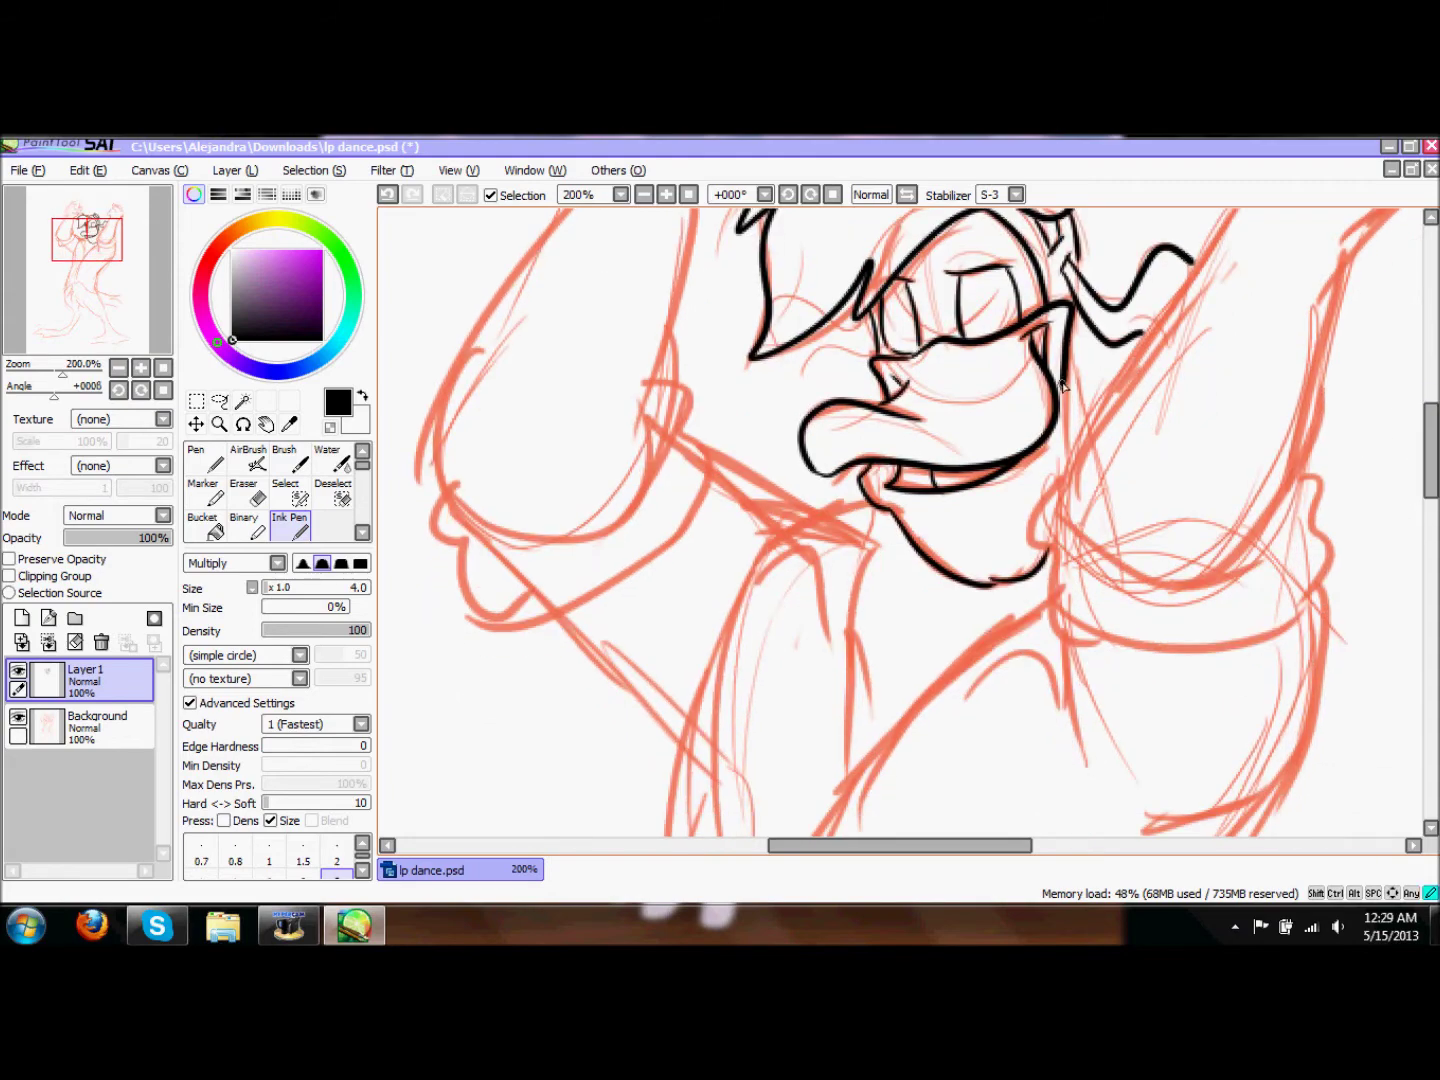
Step: Ink the collar outlines below the head
drag(880, 510, 828, 683)
drag(748, 573, 828, 683)
scroll(900, 561, down, 2)
mouse_move(868, 505)
mouse_down()
mouse_move(749, 573)
mouse_move(1044, 501)
mouse_up()
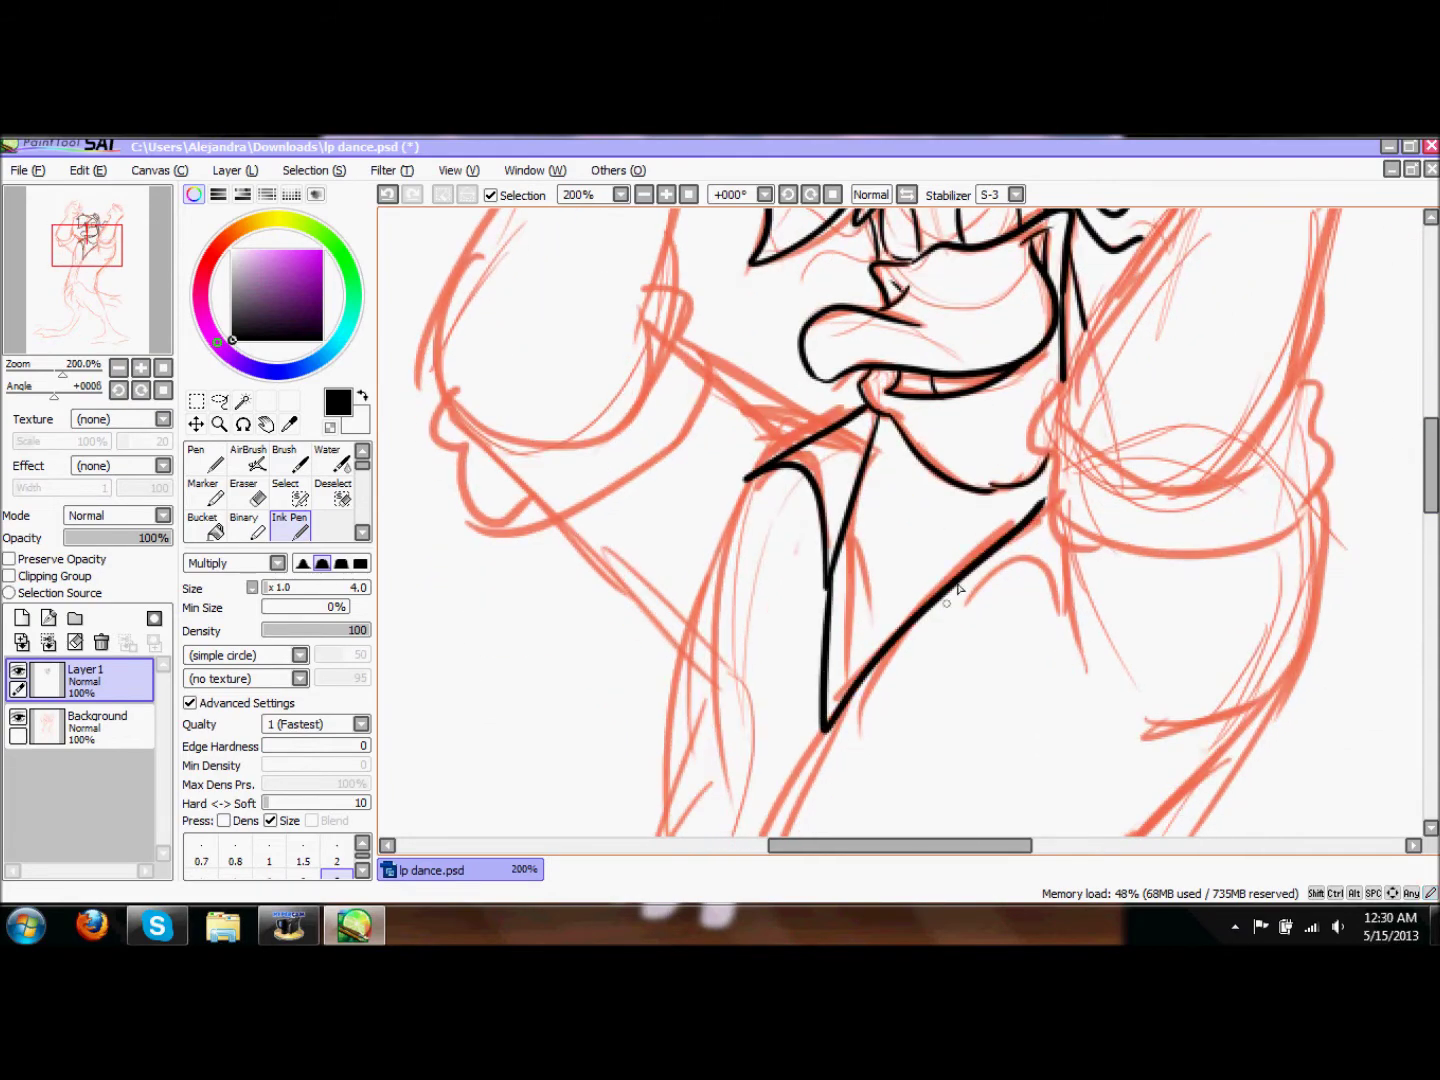
Step: Ink the raised right arm and fist, including the thumb outline
drag(1067, 622, 1084, 695)
scroll(1066, 623, up, 6)
scroll(1066, 622, right, 5)
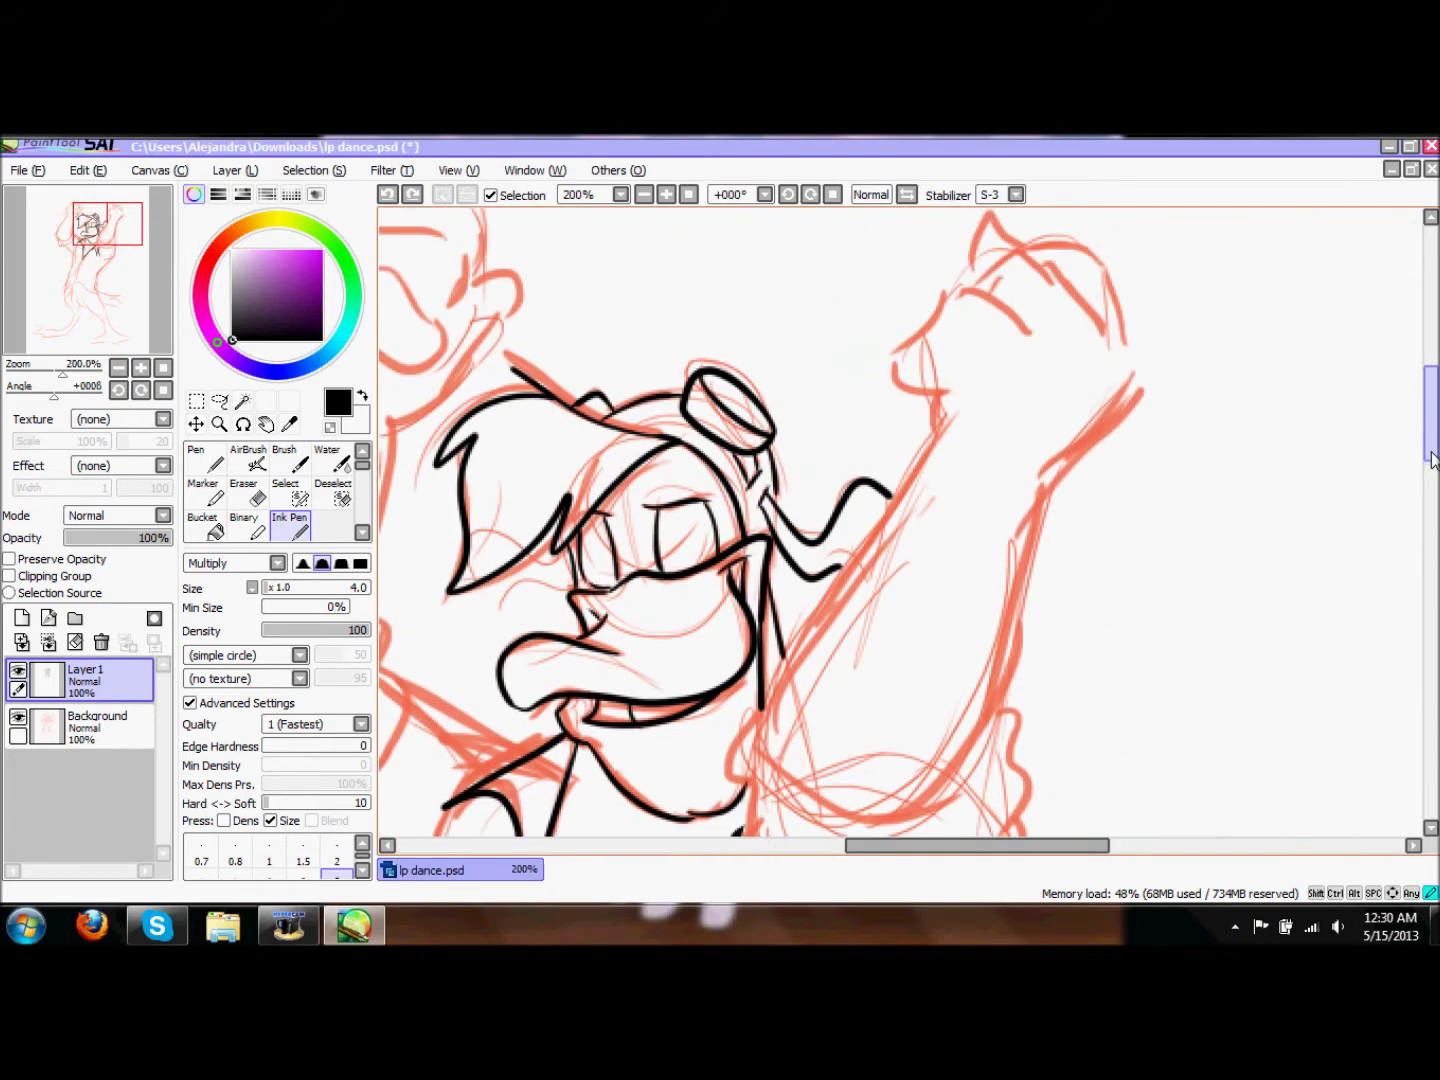
scroll(1067, 622, up, 2)
drag(1035, 491, 1111, 262)
drag(951, 318, 975, 368)
drag(970, 372, 920, 467)
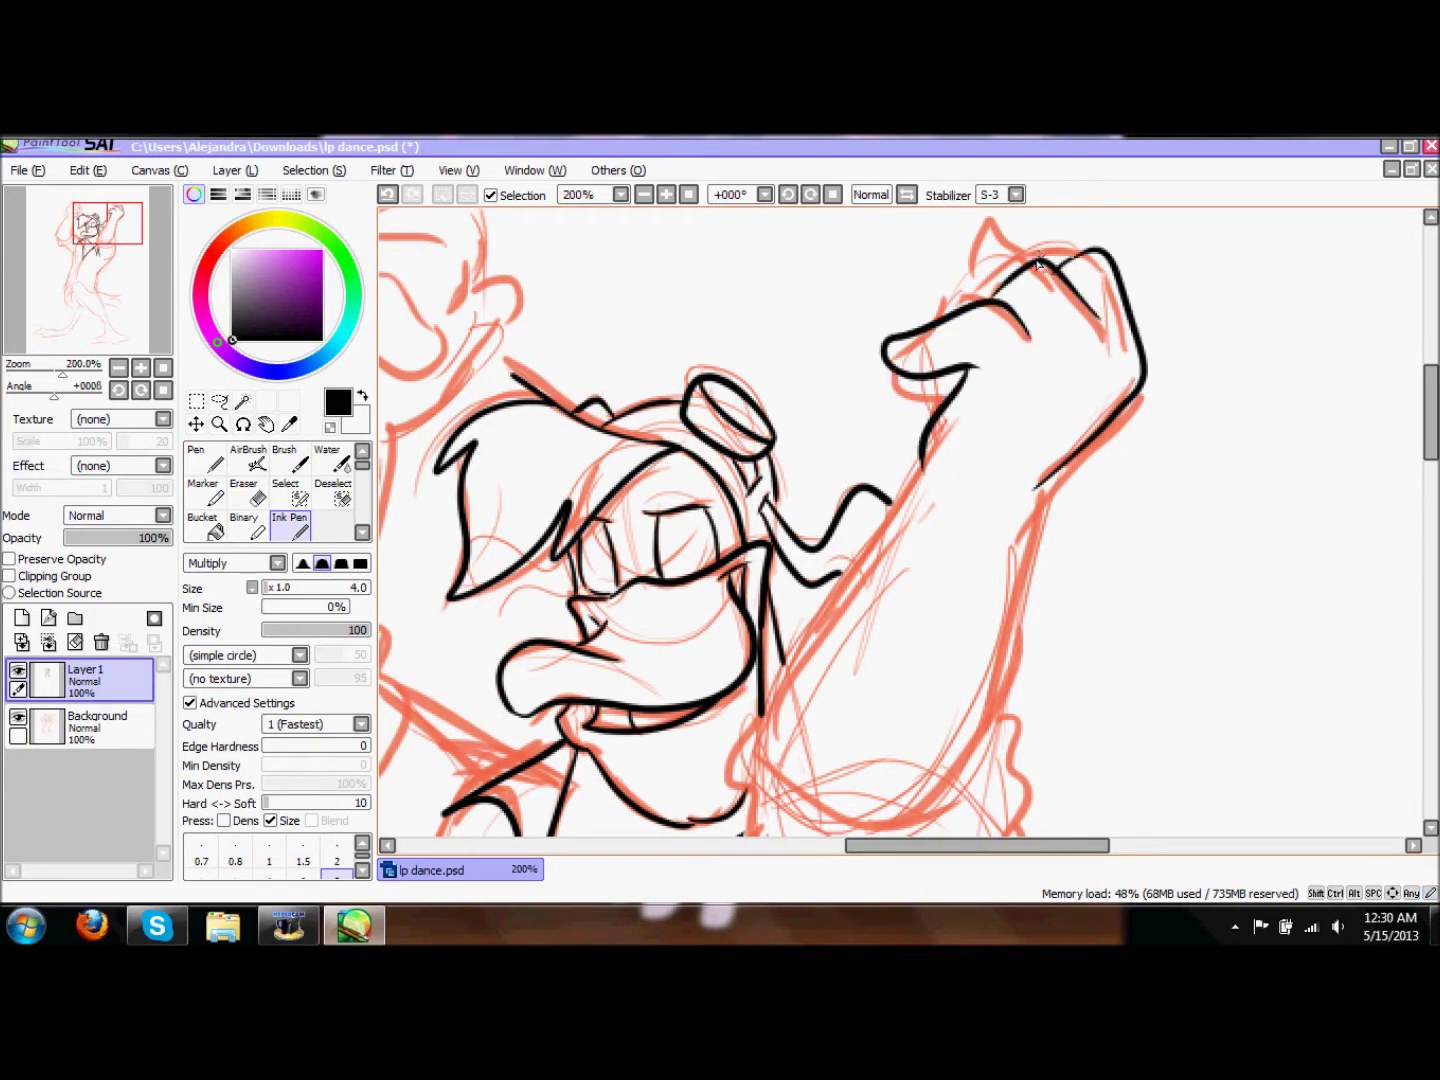
Step: Ink the sleeve cuff ring and the arm outline in black
scroll(1253, 444, down, 2)
key(ctrl+z)
drag(918, 355, 895, 403)
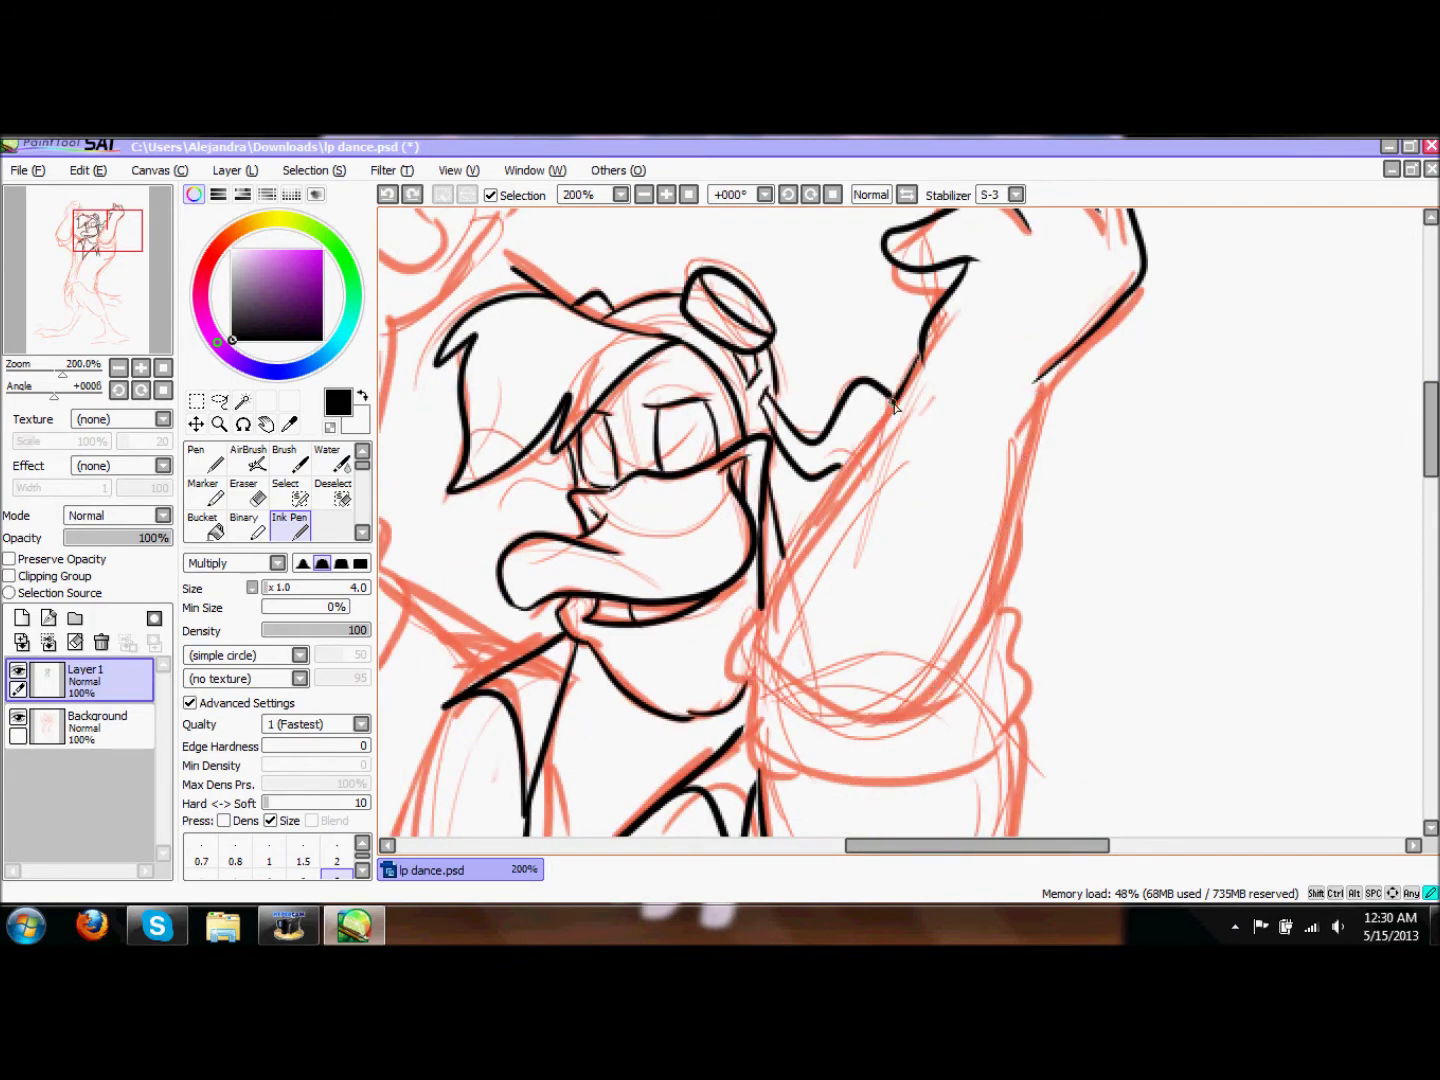
drag(746, 634, 1021, 374)
scroll(1147, 501, down, 5)
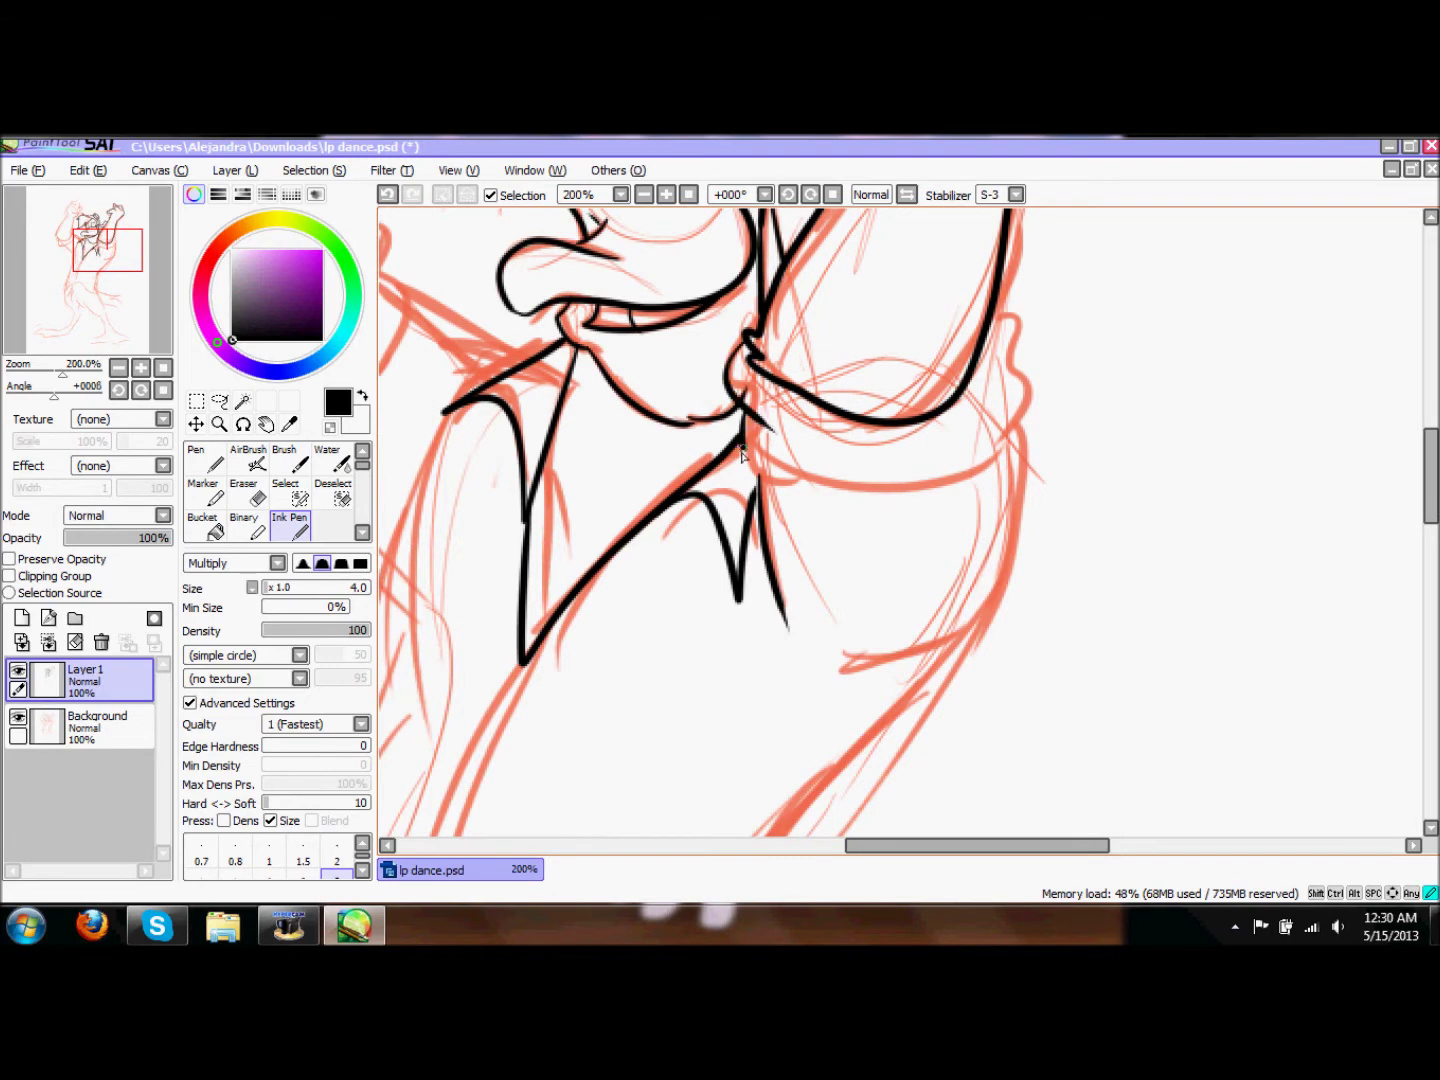
drag(741, 454, 995, 309)
drag(1015, 436, 826, 805)
drag(813, 658, 909, 651)
scroll(1290, 568, down, 7)
Step: Redo the body curve, undoing and erasing the unwanted black lines
drag(759, 455, 700, 740)
key(ctrl+z)
key(e)
mouse_move(834, 405)
mouse_down()
mouse_move(959, 252)
mouse_move(958, 228)
mouse_up()
key(n)
drag(879, 312, 725, 761)
scroll(860, 671, down, 5)
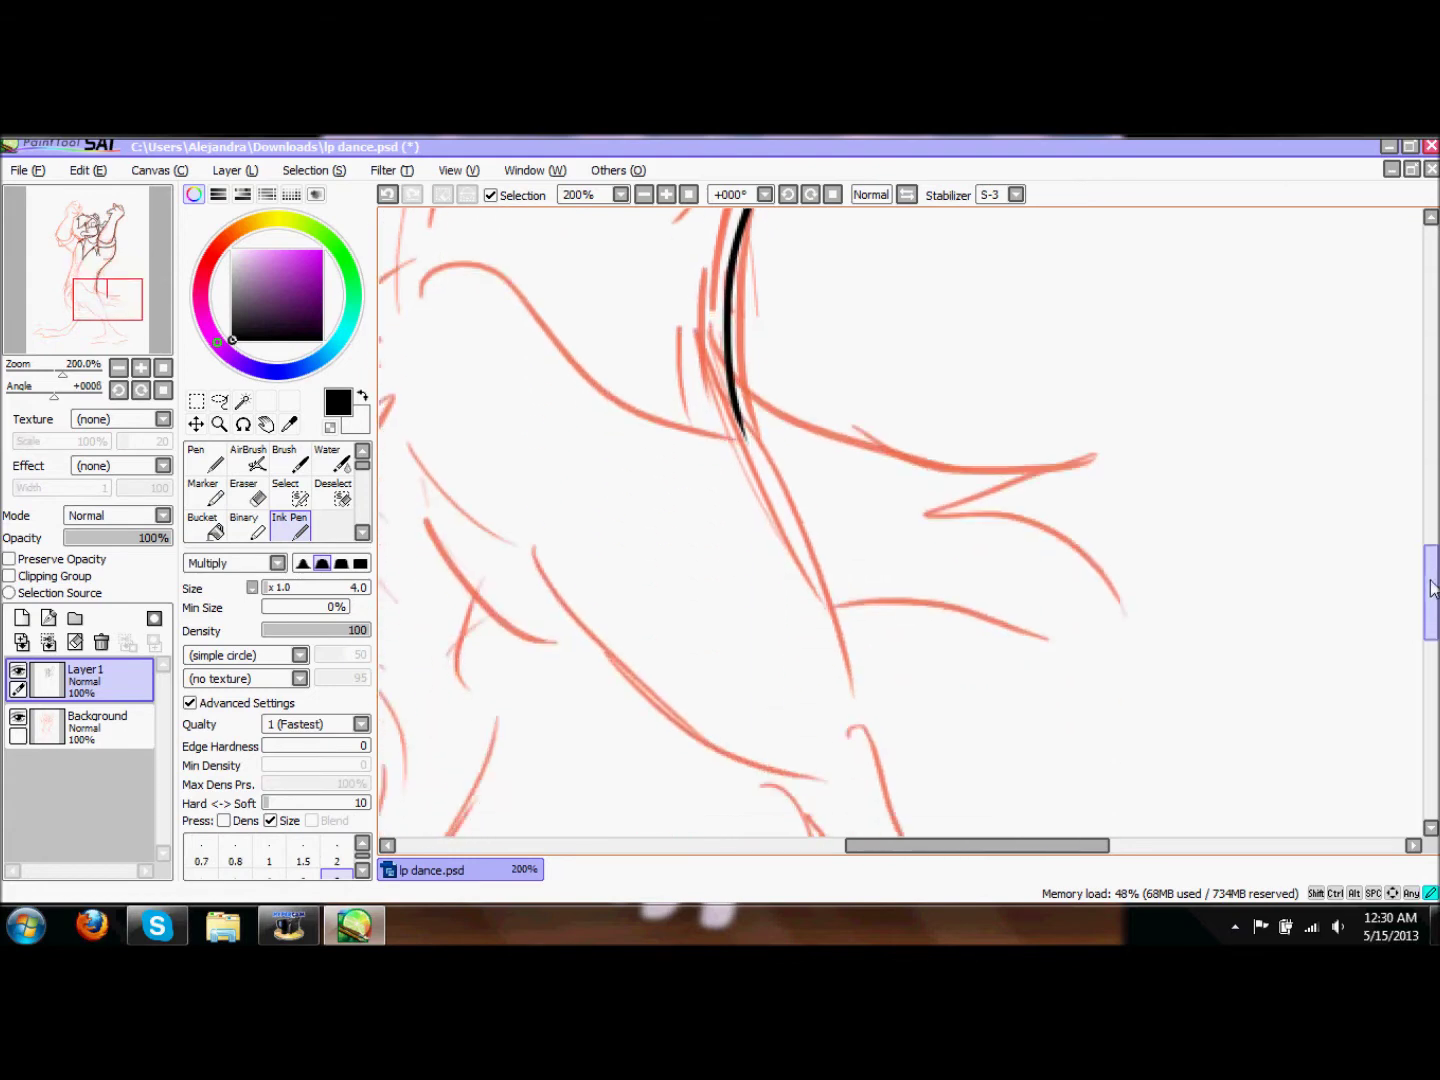
scroll(859, 670, up, 7)
key(ctrl+z)
drag(951, 380, 718, 835)
Step: Trace additional outline strokes around the upper body
scroll(718, 761, down, 2)
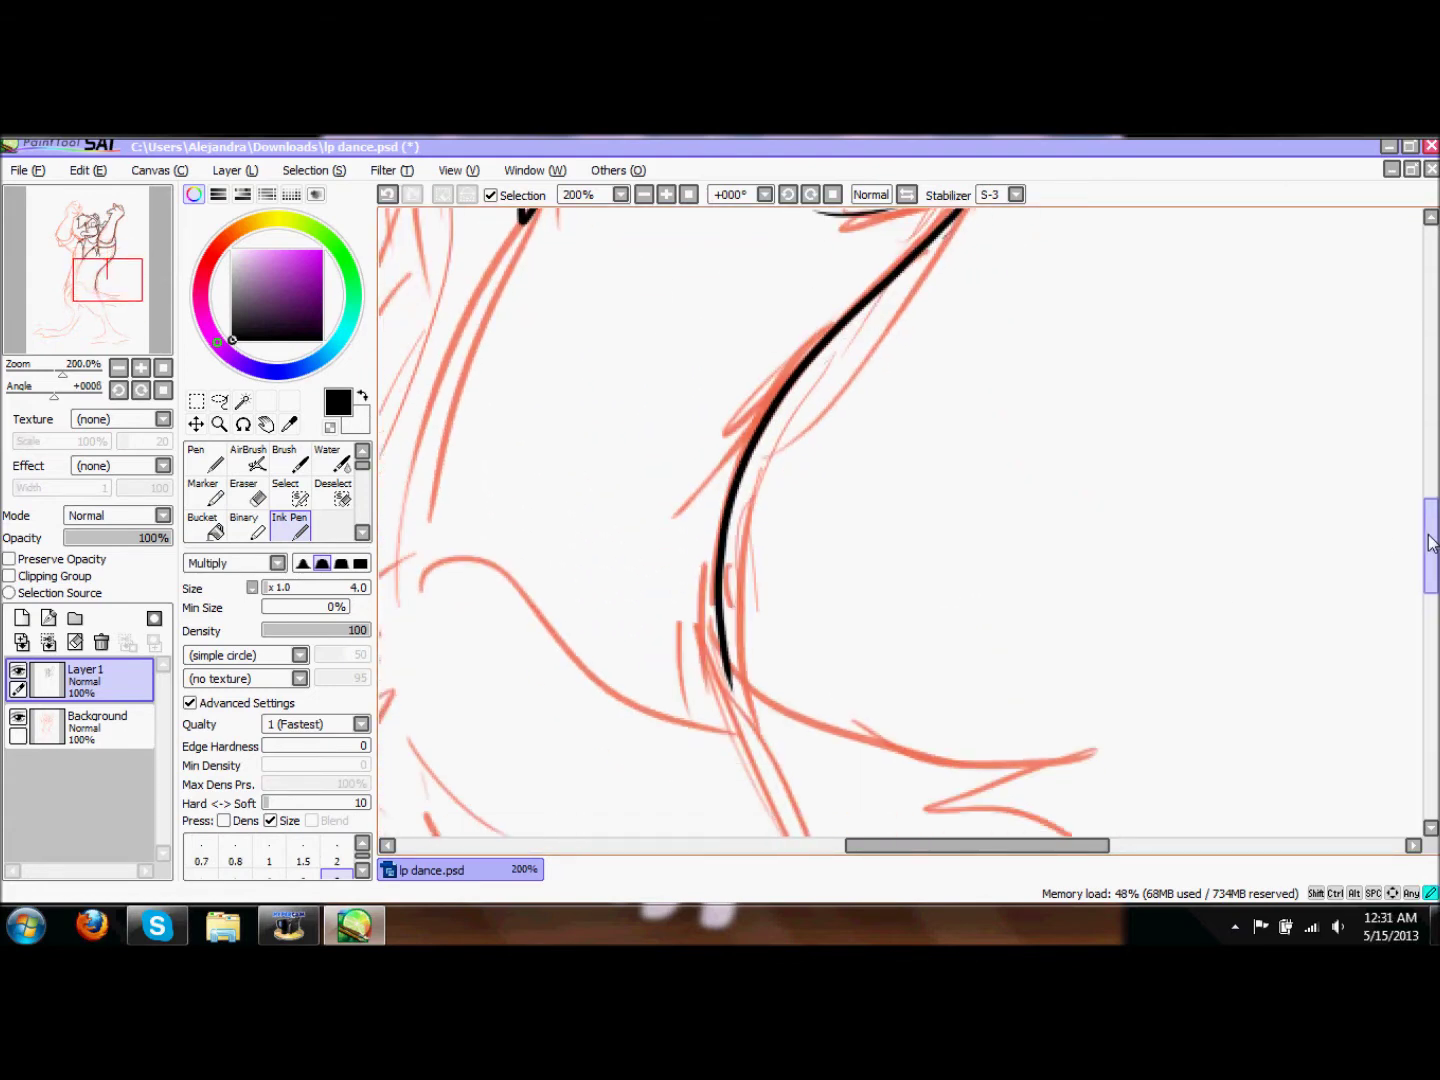
scroll(718, 761, down, 2)
drag(761, 454, 401, 295)
drag(977, 845, 880, 845)
drag(661, 240, 775, 292)
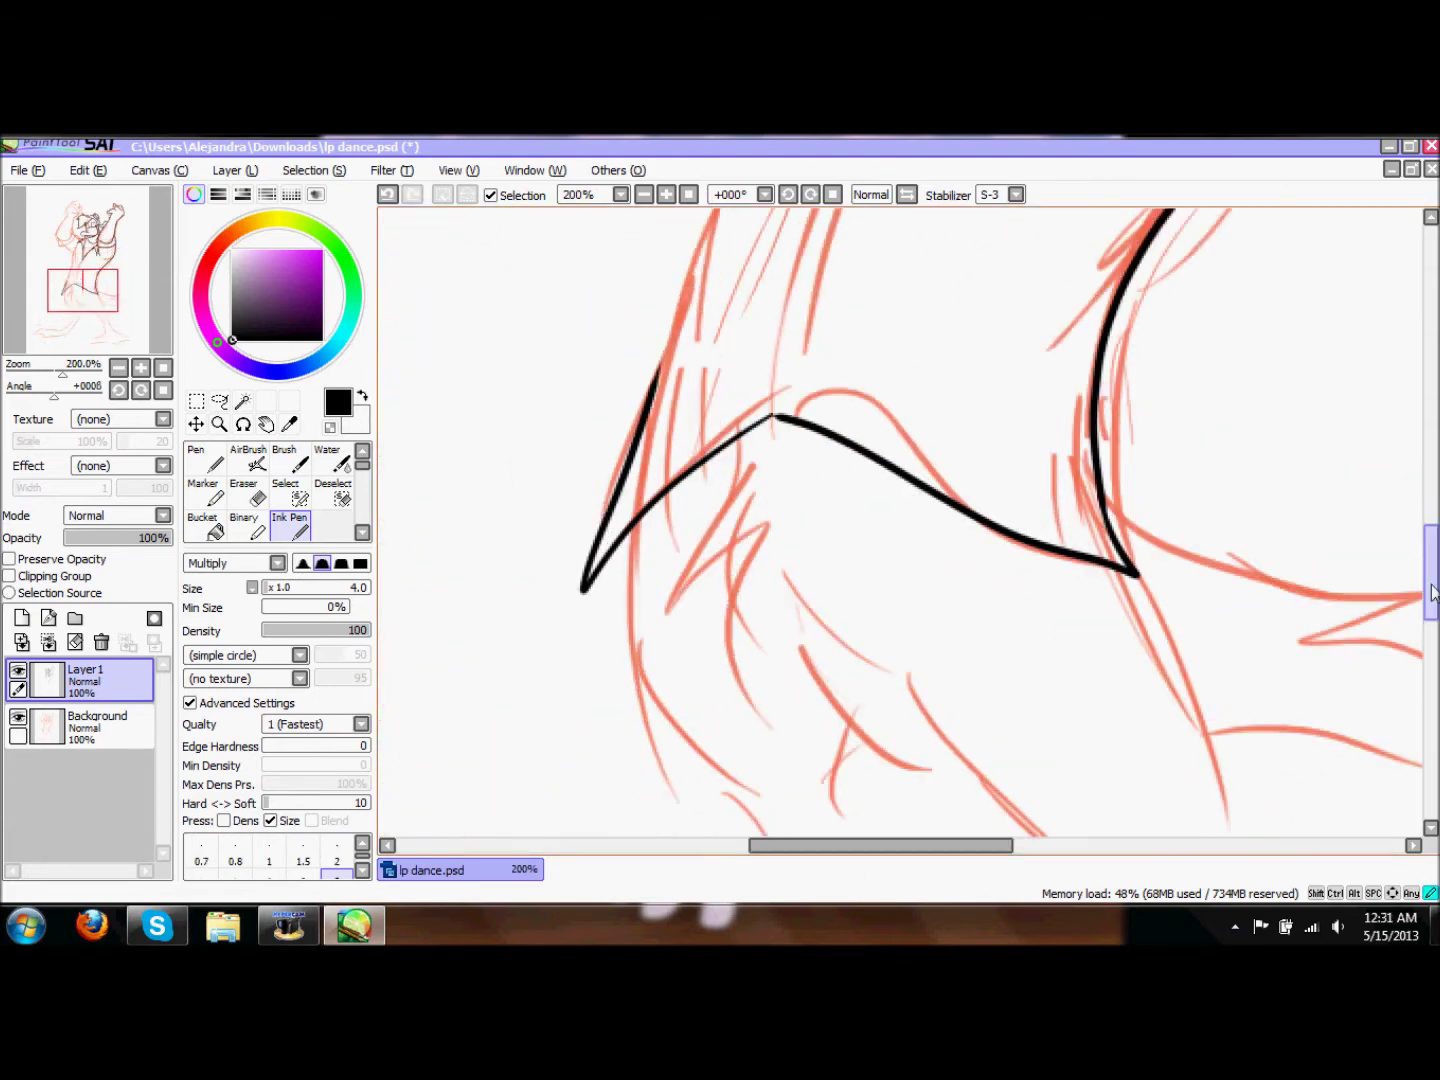
drag(1432, 610, 1432, 520)
Step: Ink the long torso contour running down the body
drag(808, 282, 722, 591)
scroll(722, 592, down, 3)
drag(726, 295, 709, 366)
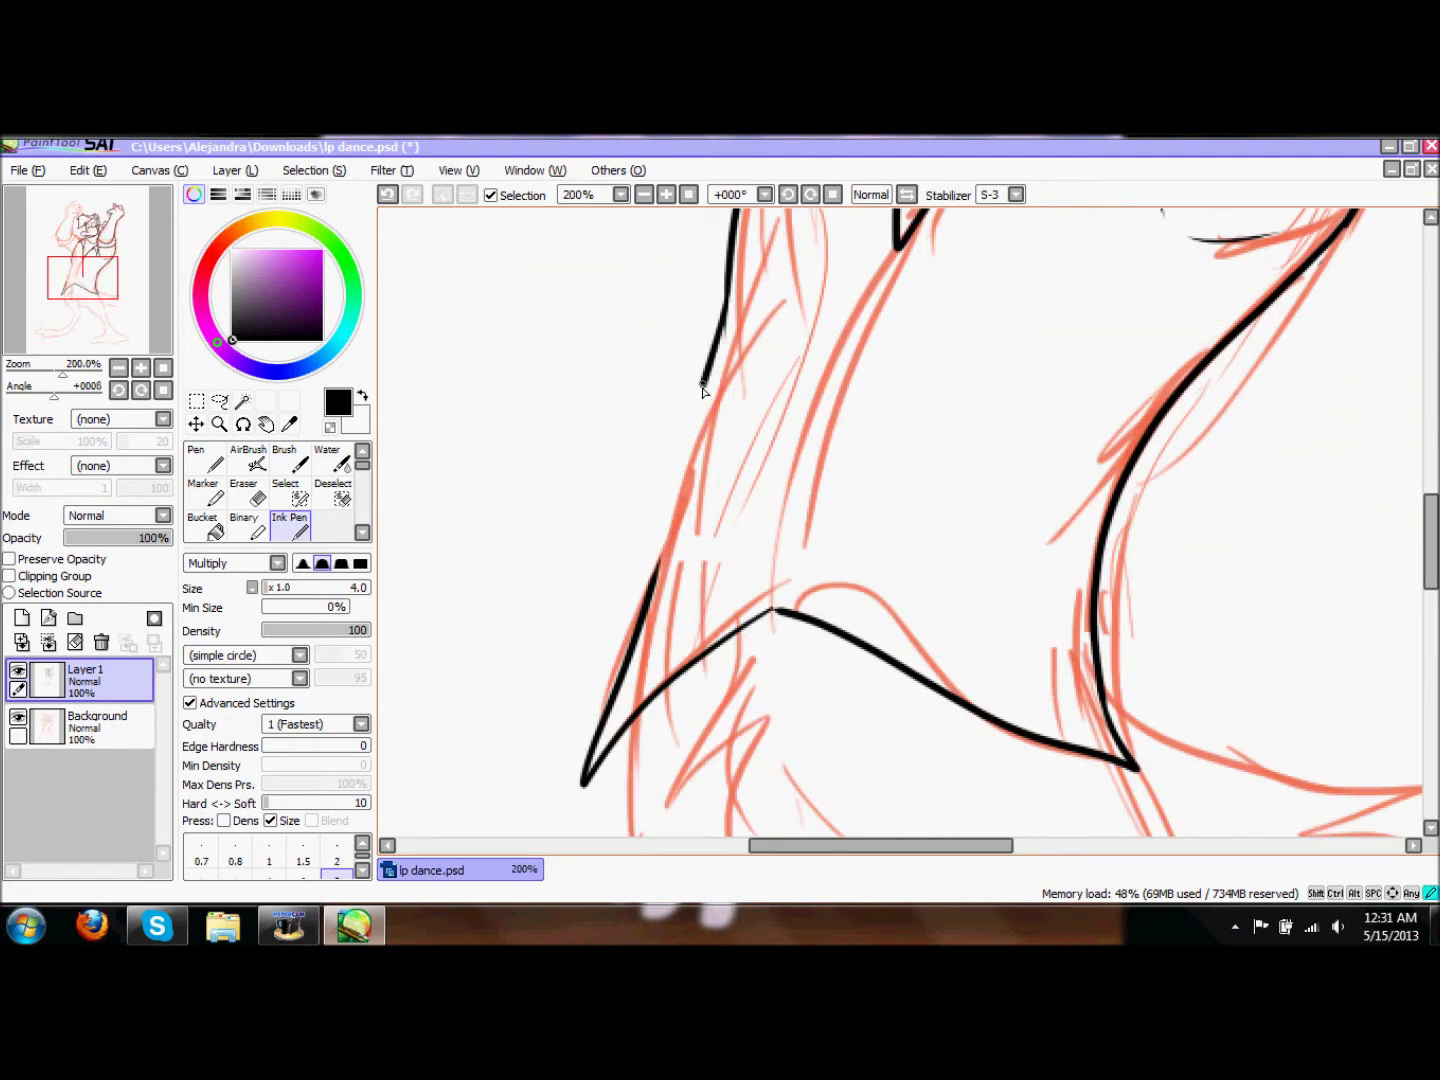
drag(897, 245, 760, 582)
scroll(706, 388, up, 3)
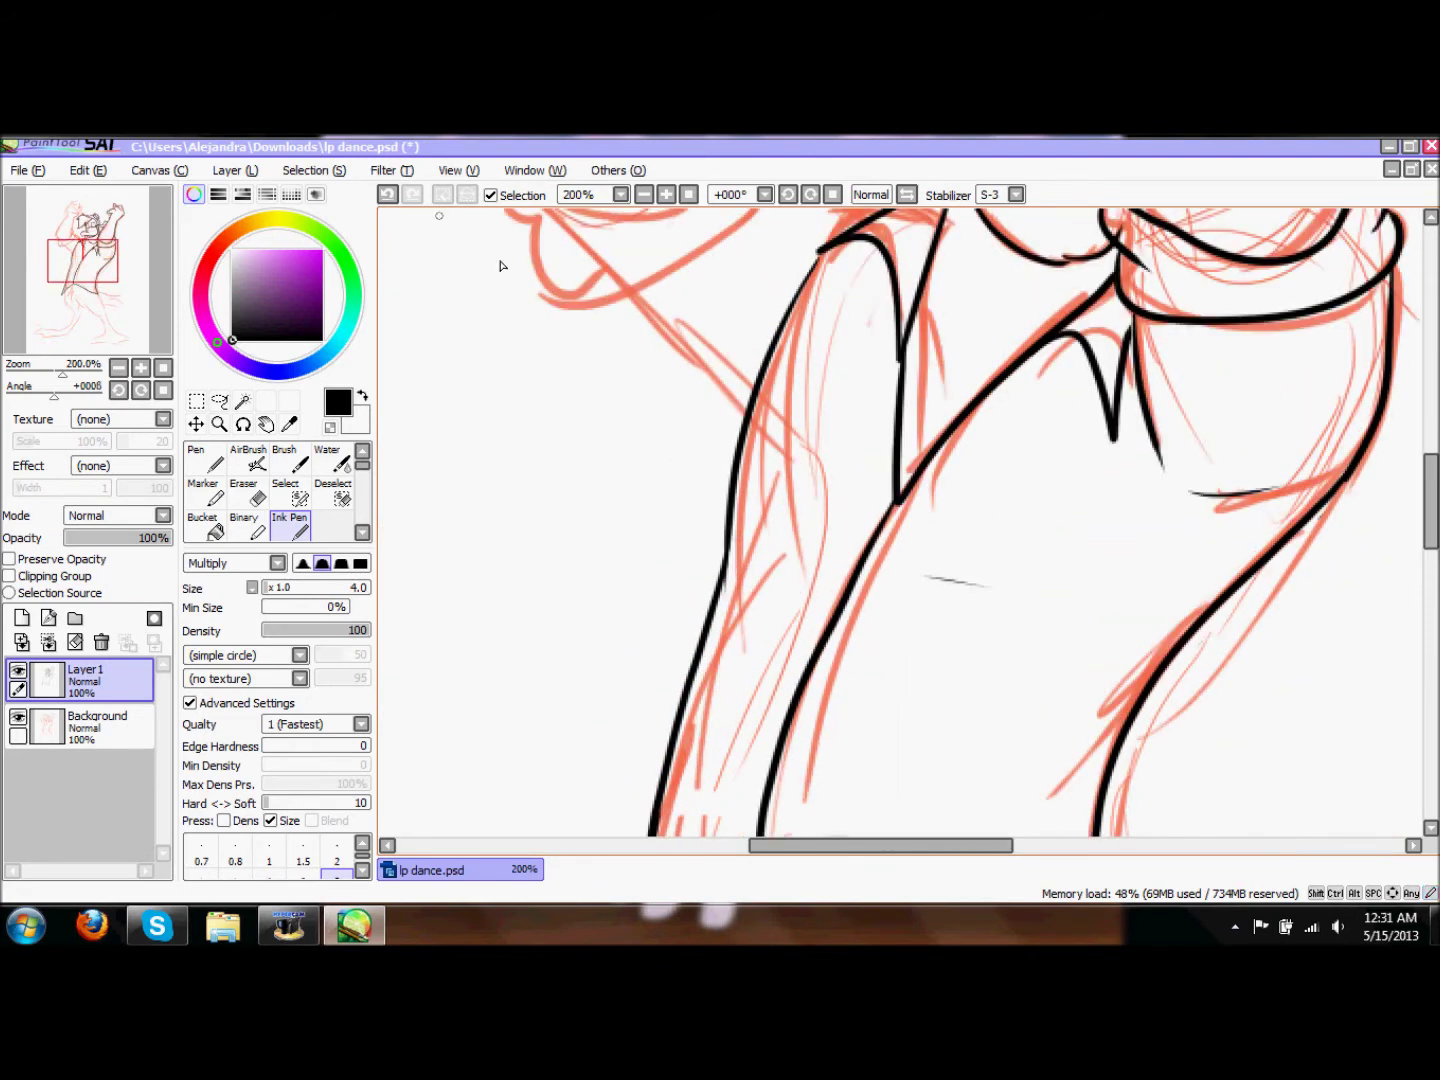
scroll(1298, 630, down, 5)
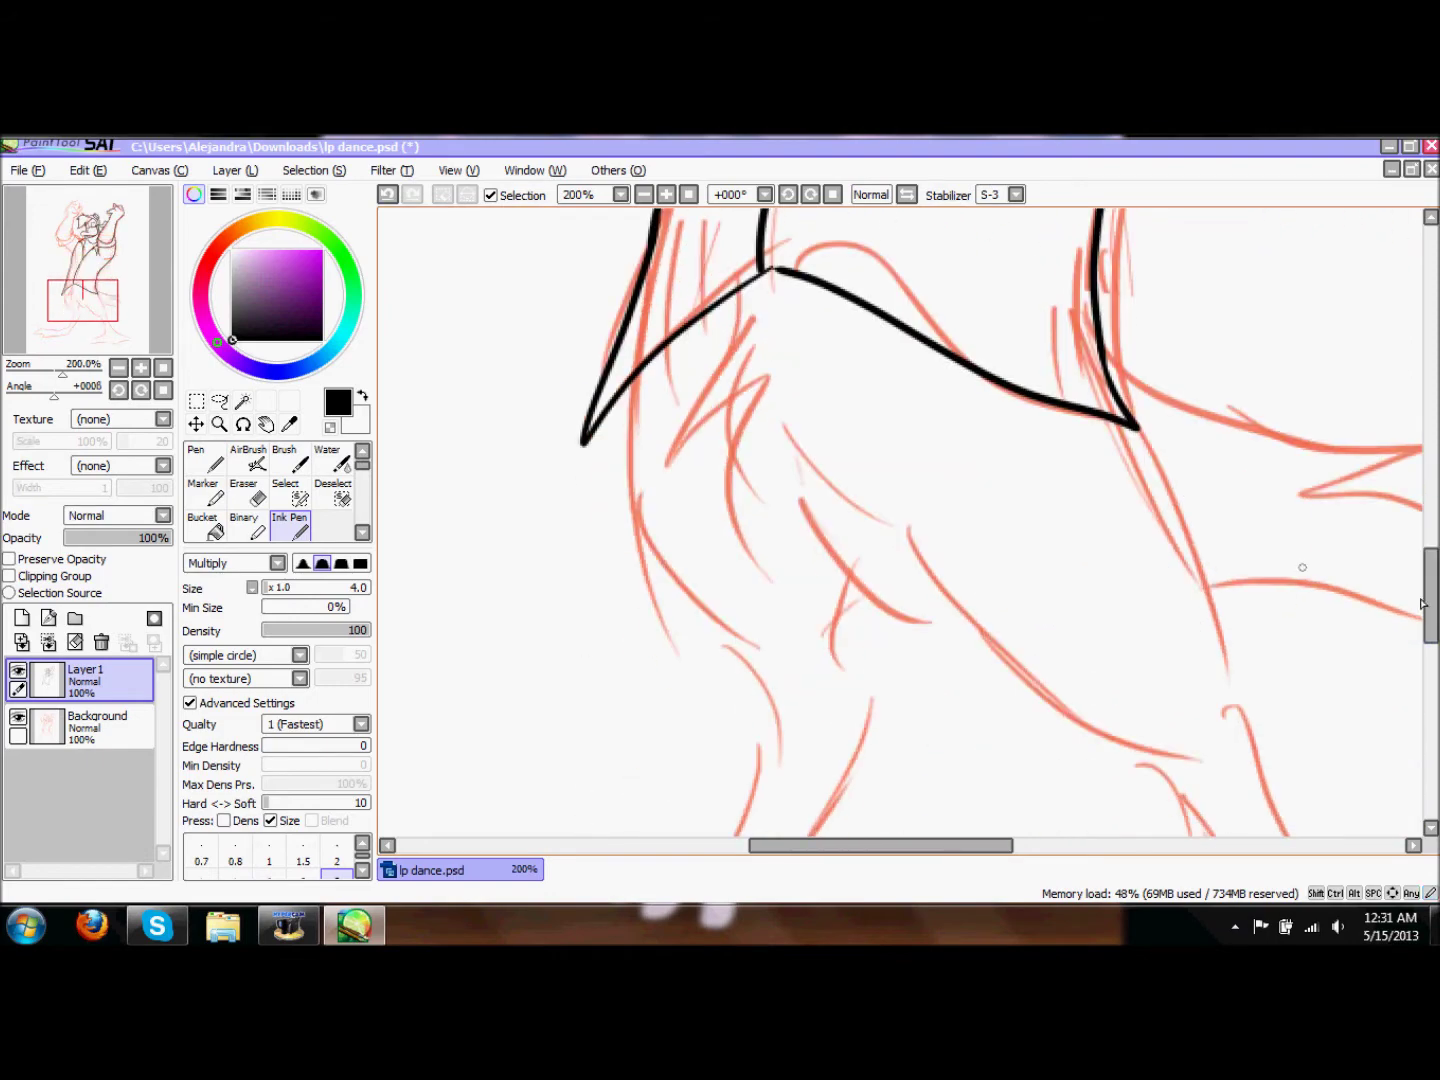
drag(738, 324, 1000, 645)
Step: Ink the left raised fist, including fingers, knuckles and bottom curve
scroll(1432, 590, up, 2)
scroll(1100, 540, up, 1)
scroll(890, 460, up, 2)
scroll(800, 570, up, 1)
scroll(760, 421, up, 3)
drag(674, 420, 697, 377)
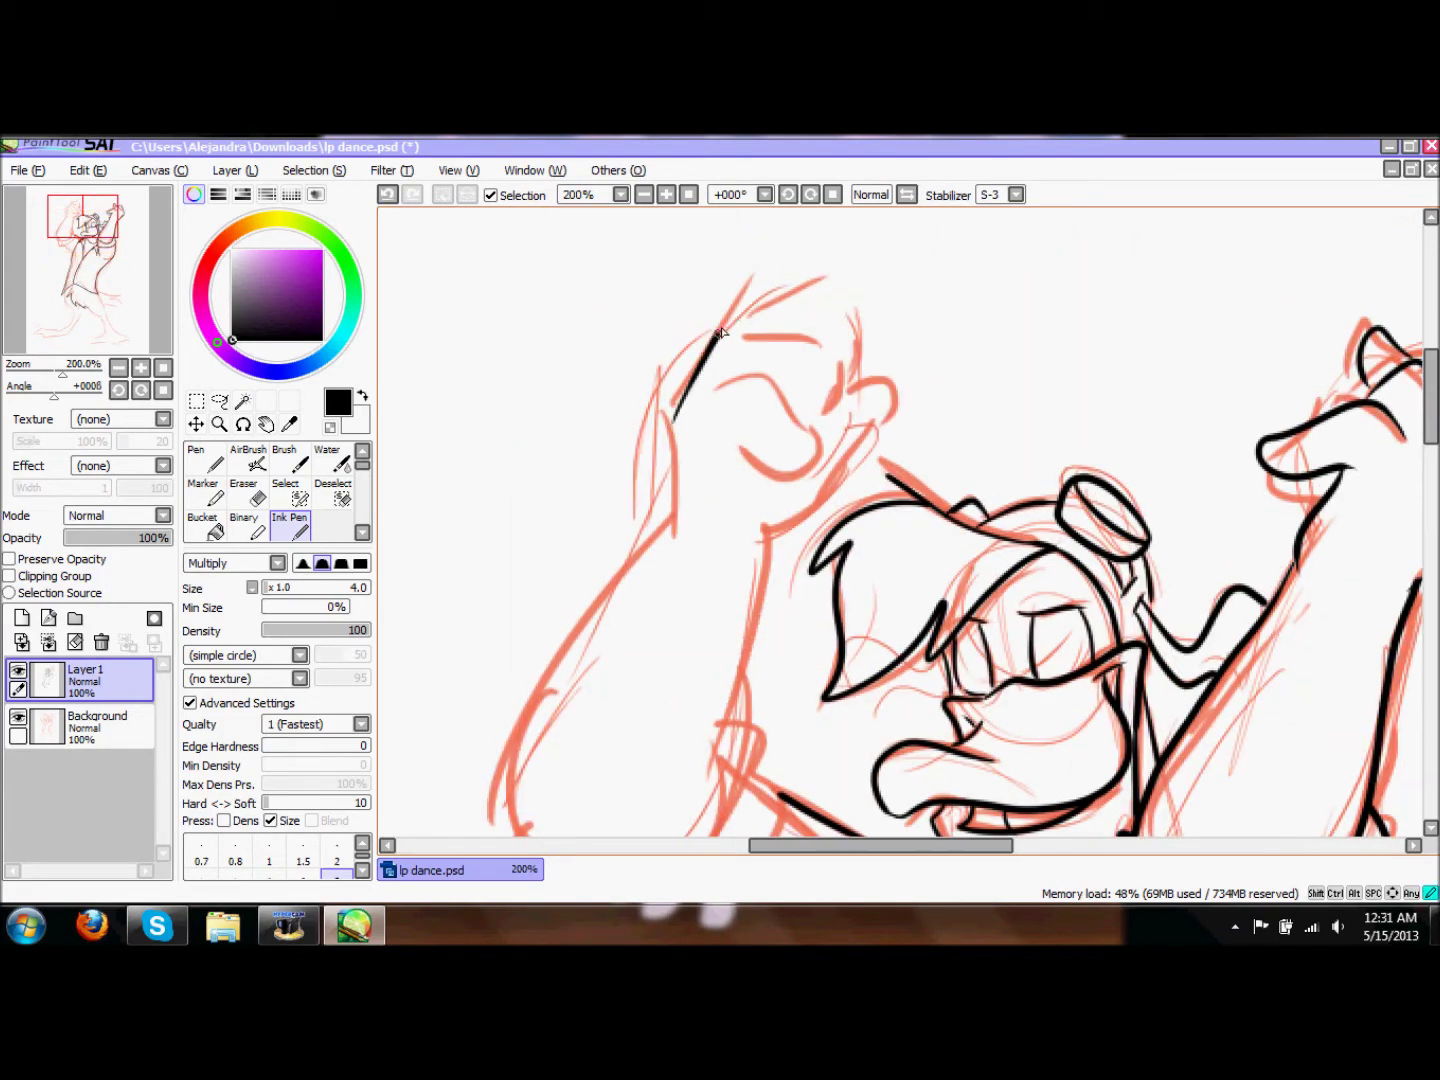
drag(845, 373, 831, 432)
drag(710, 391, 836, 428)
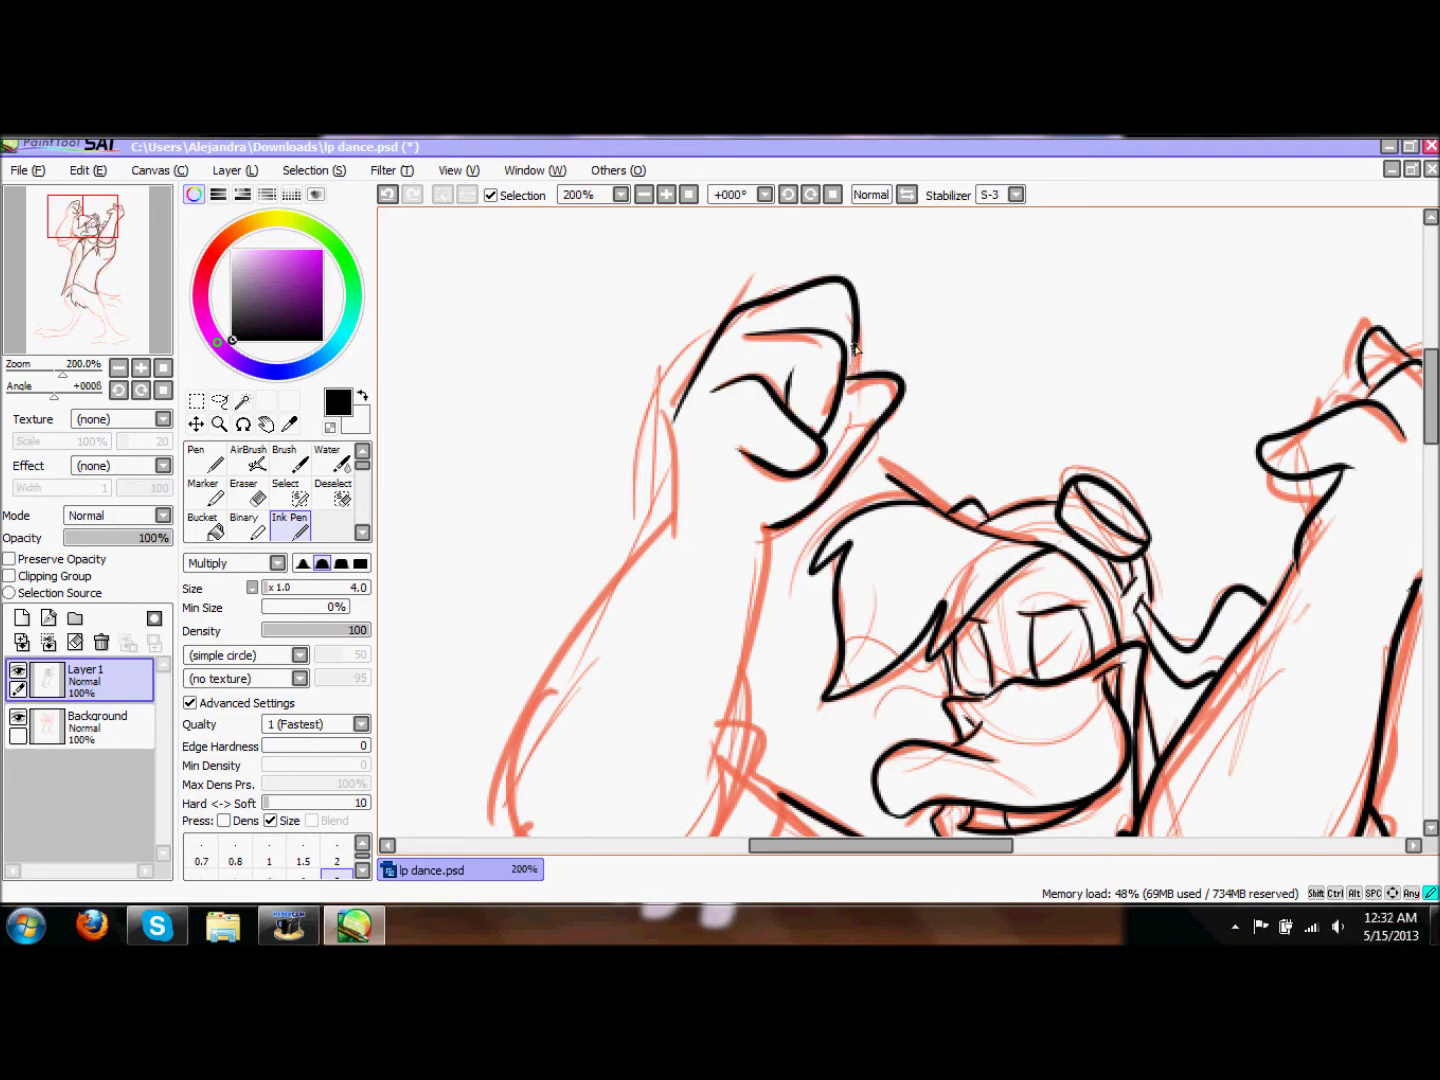
Step: Ink the long lines down the left arm
scroll(765, 295, down, 3)
drag(765, 295, 705, 578)
mouse_move(524, 481)
mouse_down()
mouse_move(679, 270)
mouse_move(779, 430)
mouse_up()
scroll(896, 432, up, 3)
scroll(1428, 446, down, 5)
drag(752, 418, 510, 455)
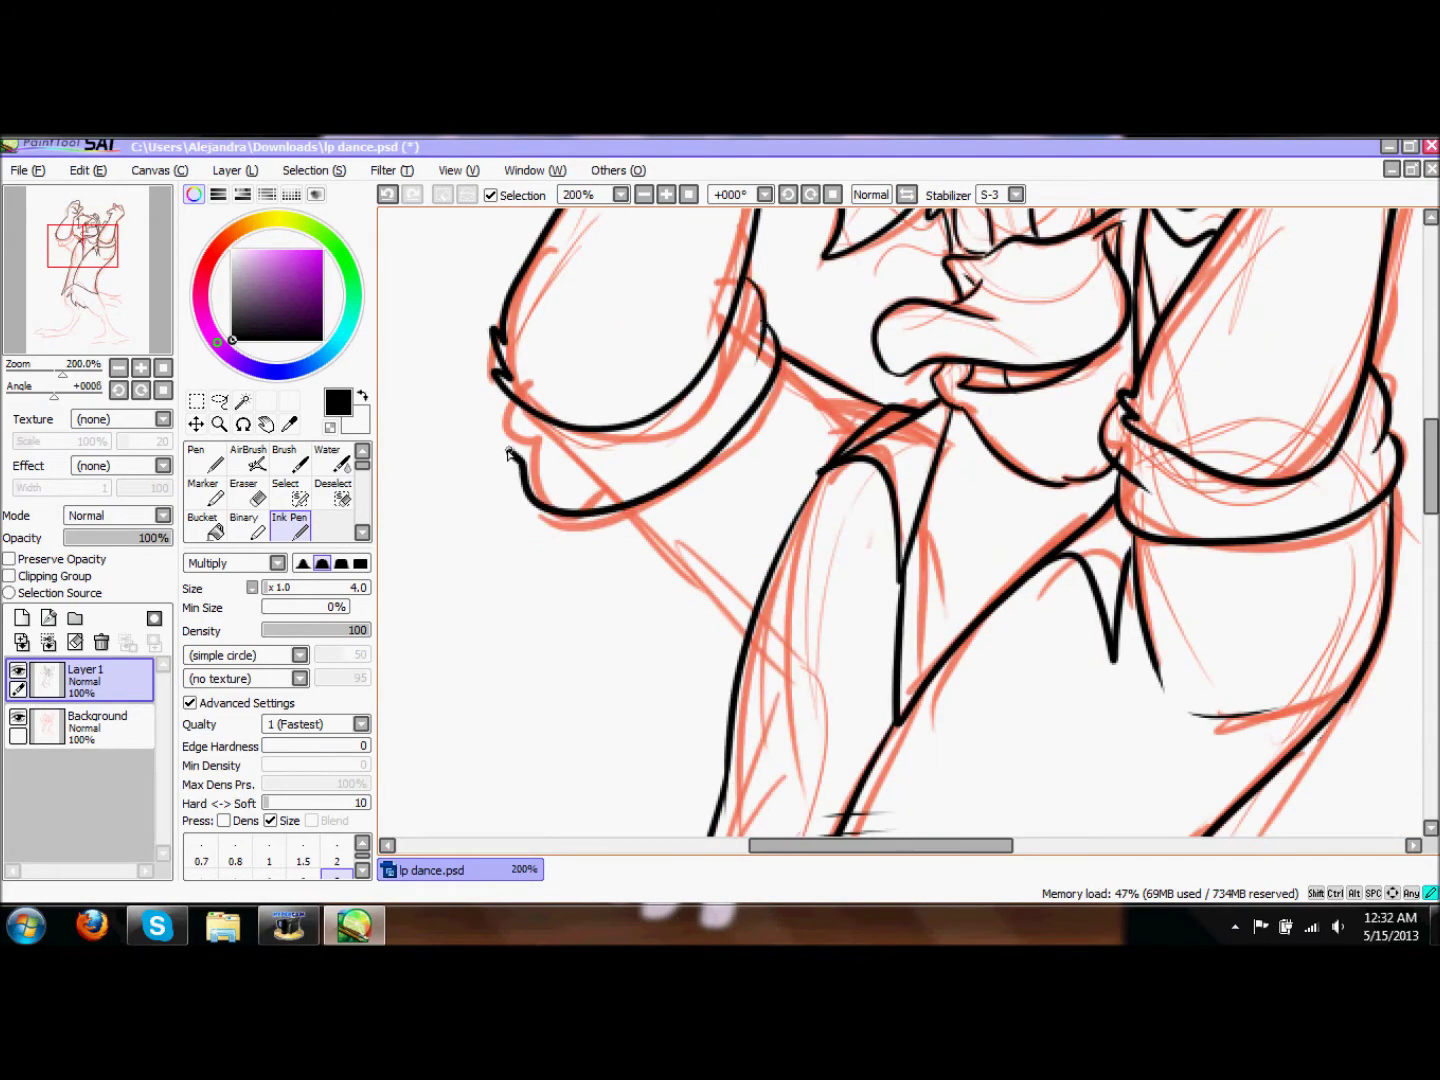
Step: Ink the furry legs and feathered thighs
drag(1434, 508, 1433, 649)
mouse_move(640, 274)
mouse_down()
mouse_move(775, 655)
mouse_move(856, 495)
mouse_up()
mouse_move(1430, 613)
mouse_down()
mouse_move(1430, 662)
mouse_move(1430, 645)
mouse_up()
mouse_move(915, 300)
mouse_down()
mouse_move(1200, 540)
mouse_move(1166, 240)
mouse_up()
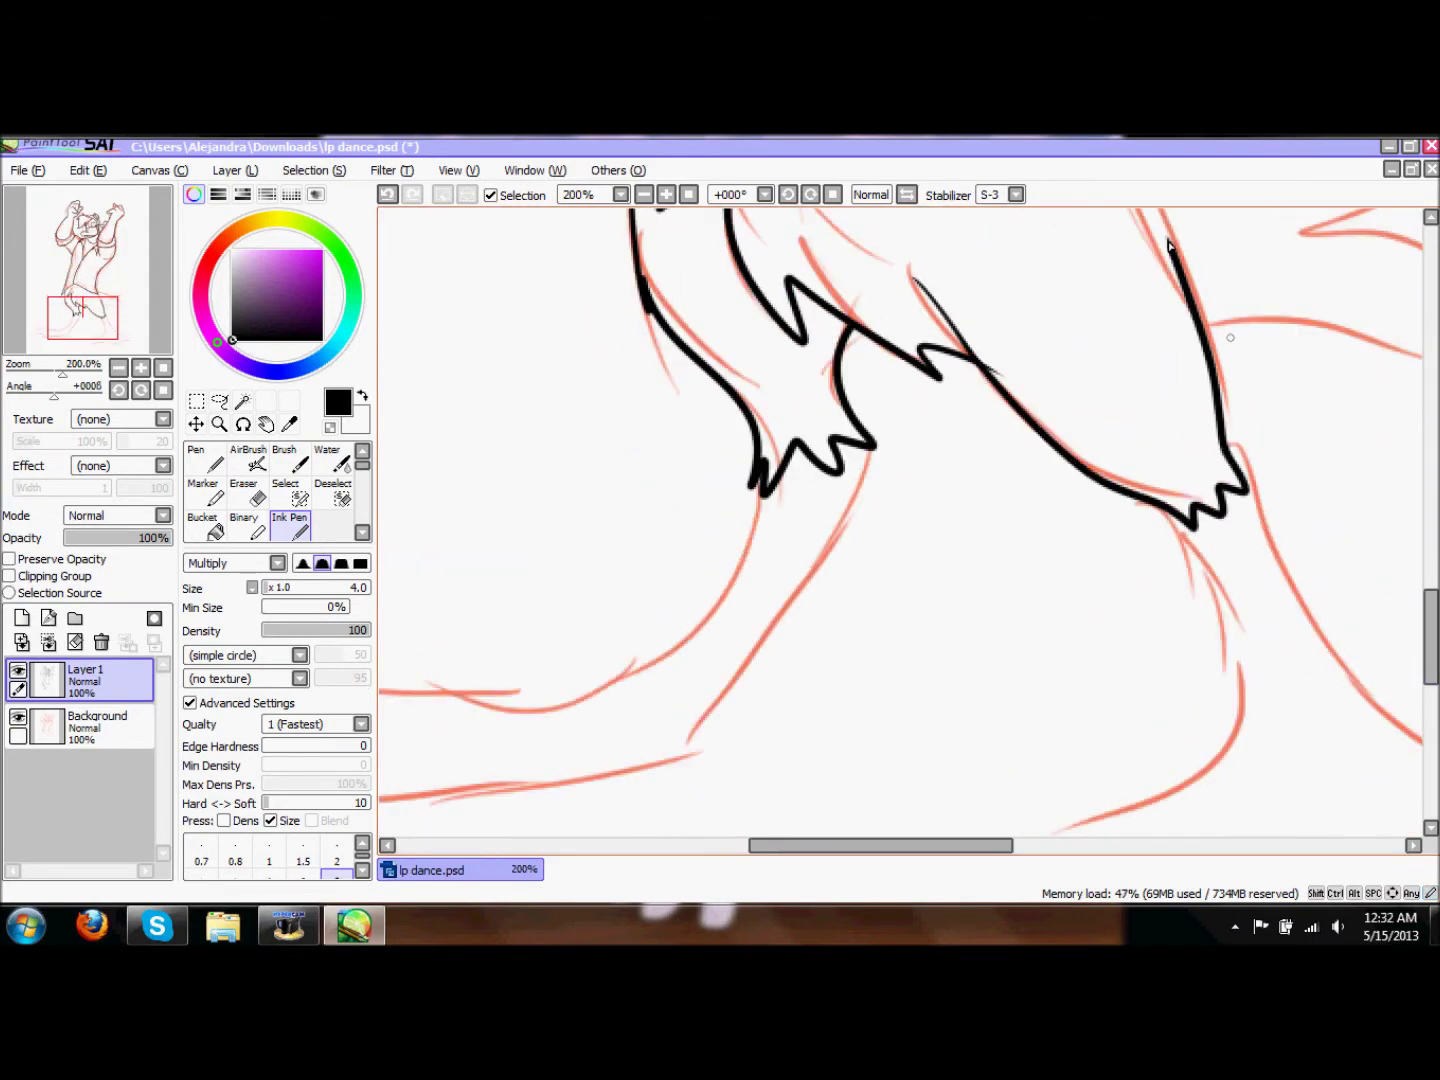
drag(1430, 644, 1430, 599)
drag(959, 851, 1031, 851)
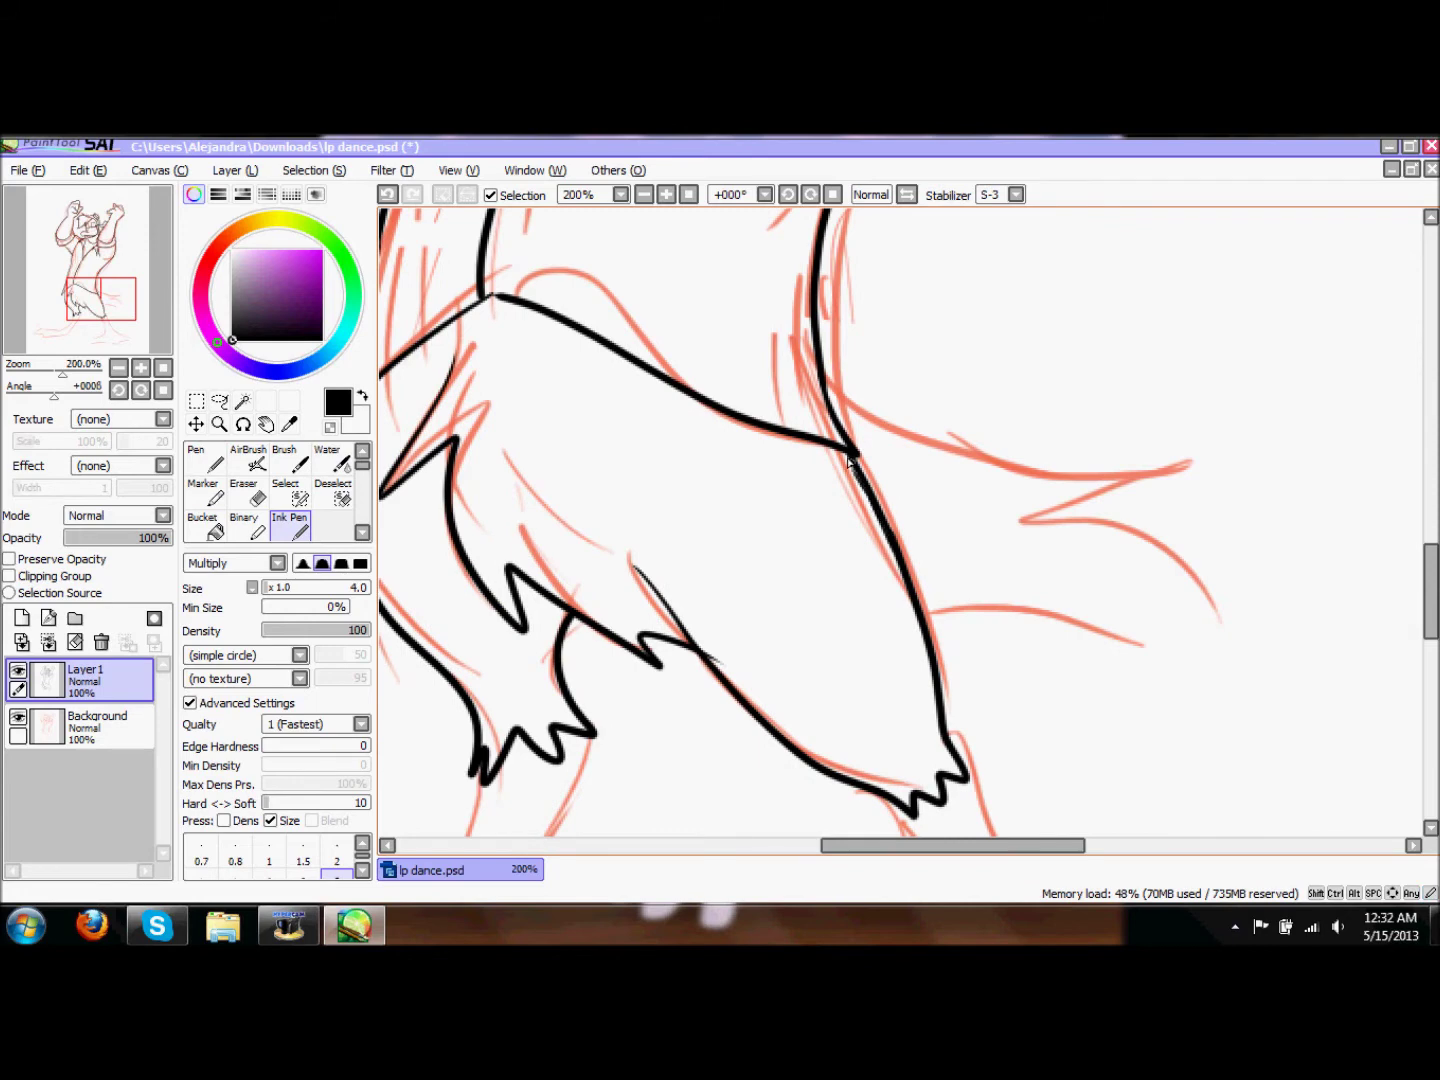
drag(873, 454, 1238, 612)
drag(1430, 590, 1430, 654)
drag(1083, 850, 918, 851)
mouse_move(1121, 364)
mouse_down()
mouse_move(1056, 512)
mouse_move(933, 595)
mouse_up()
Step: Ink the left foot's outline, inner toe line and toe details
drag(627, 603, 1157, 452)
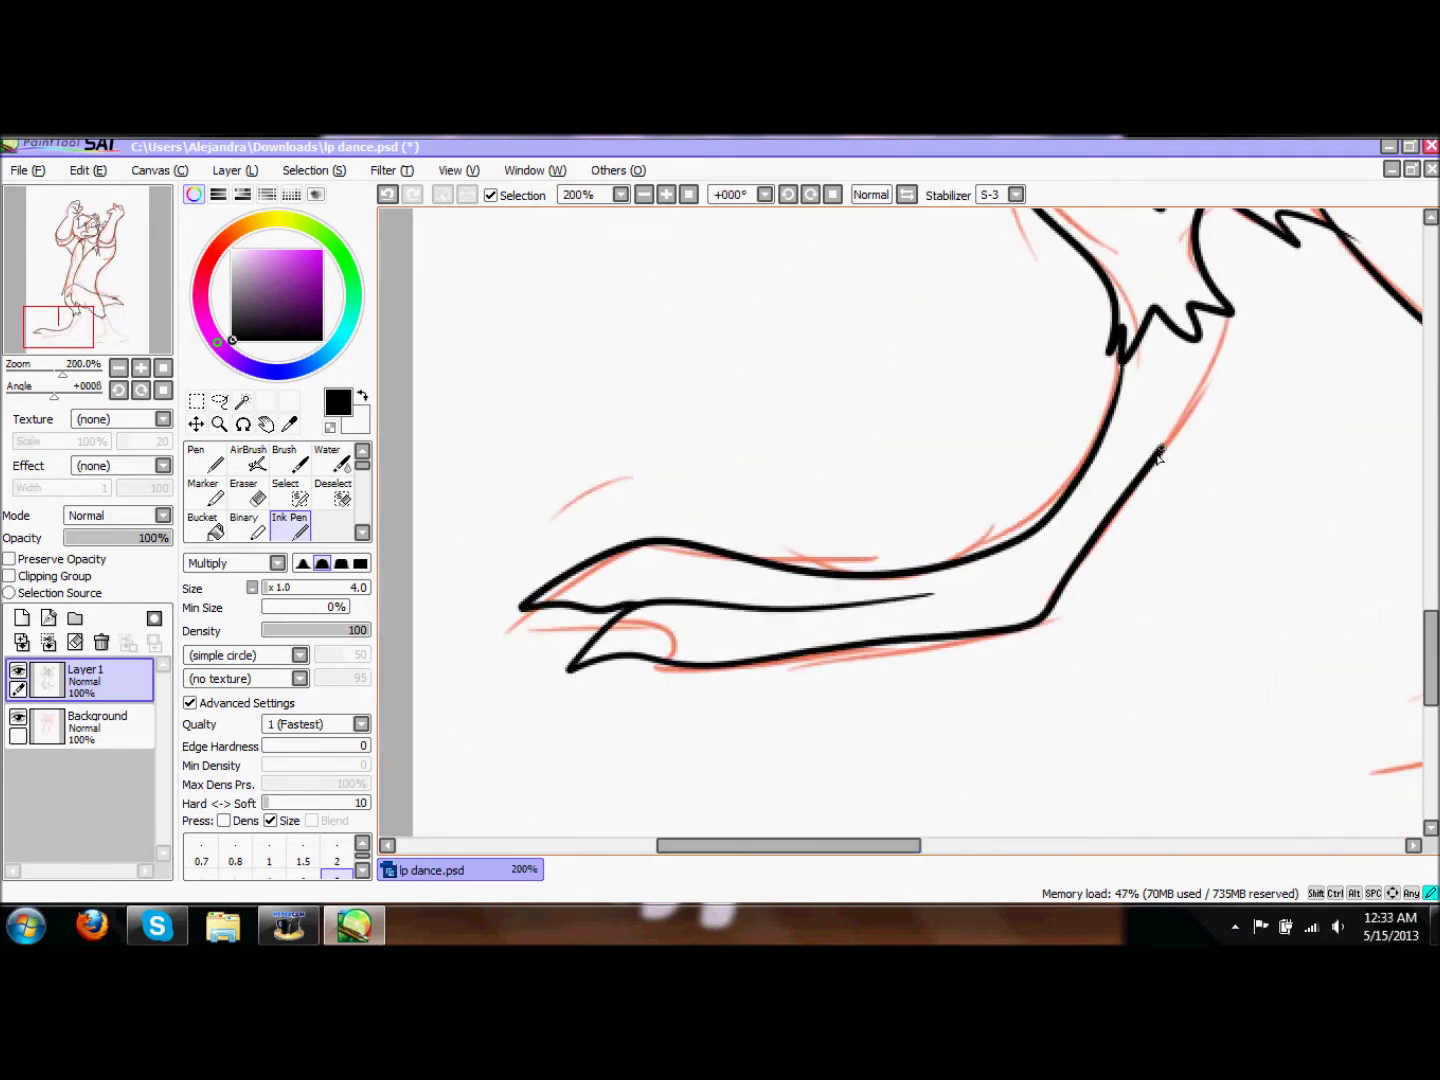
drag(604, 594, 904, 598)
drag(910, 572, 793, 551)
drag(788, 845, 958, 845)
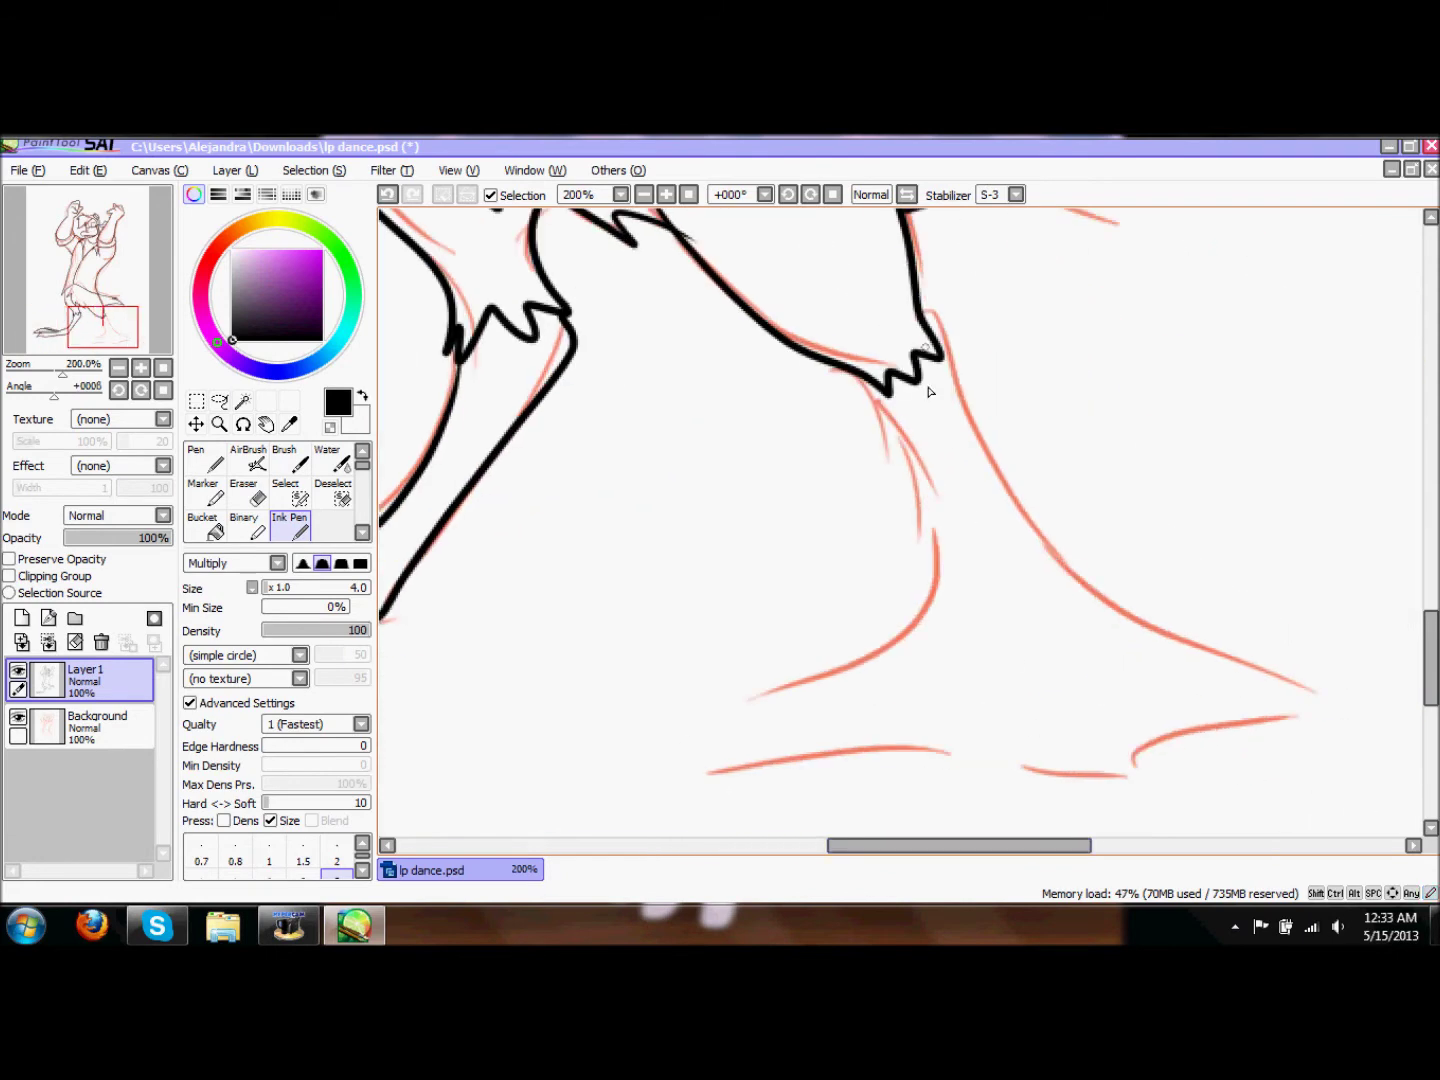
Step: Redraw the leg contour, outline the right webbed foot, and zoom out to 75%
drag(942, 350, 1085, 608)
key(ctrl+z)
drag(887, 388, 959, 598)
key(ctrl+z)
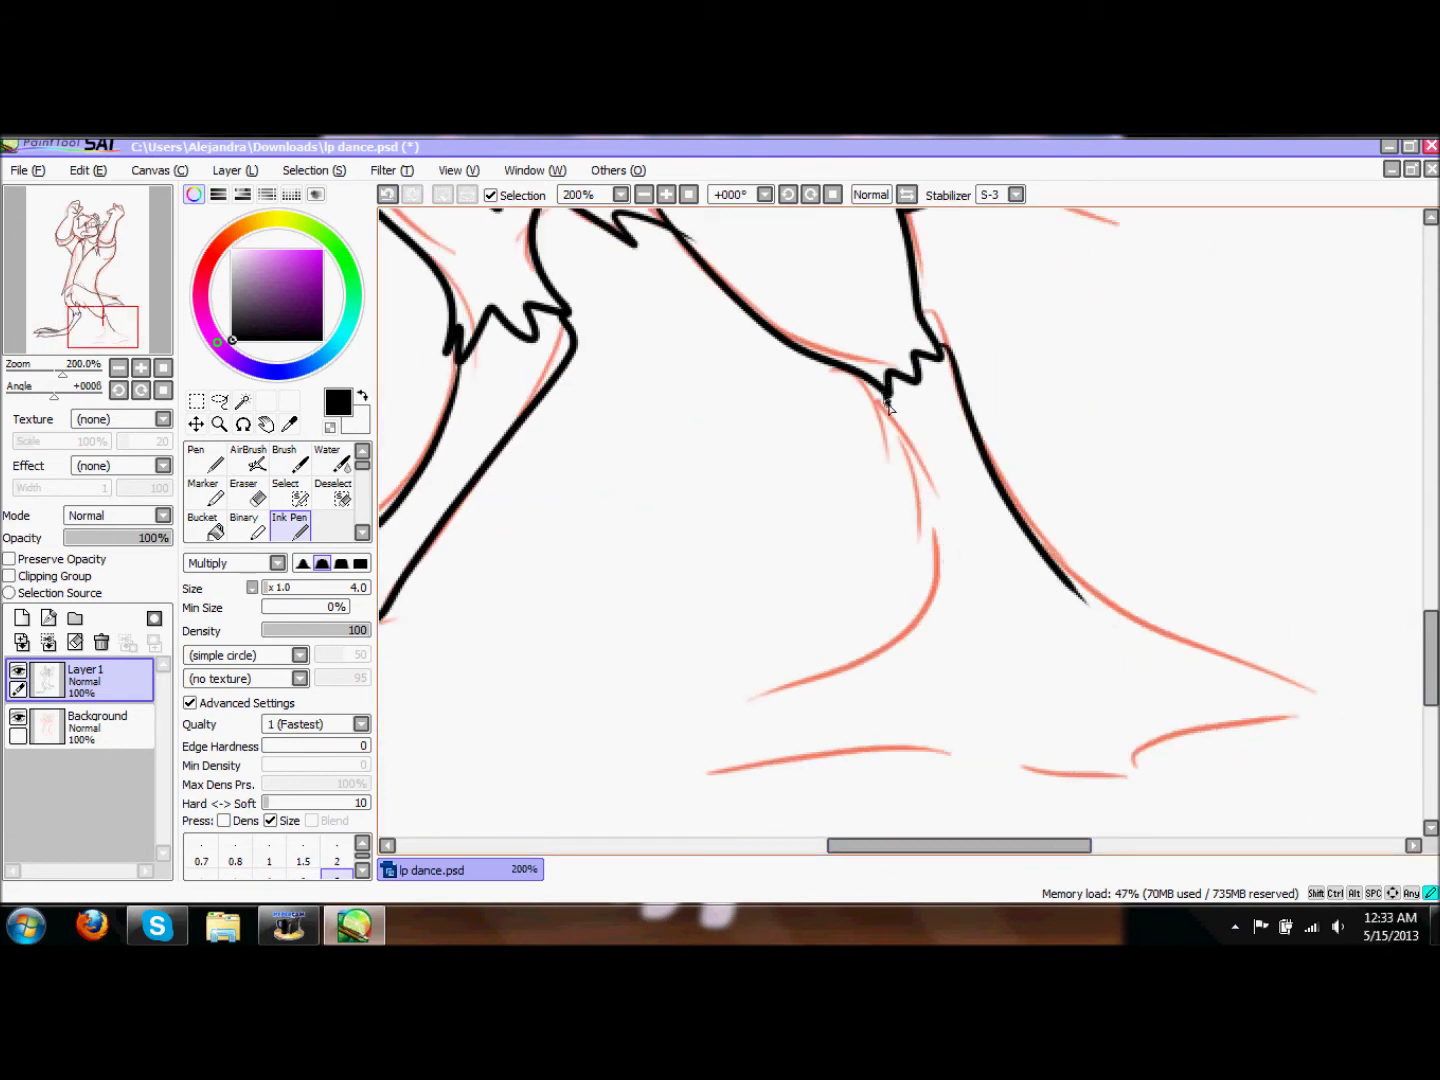
drag(888, 391, 990, 688)
drag(1273, 655, 1018, 662)
click(644, 194)
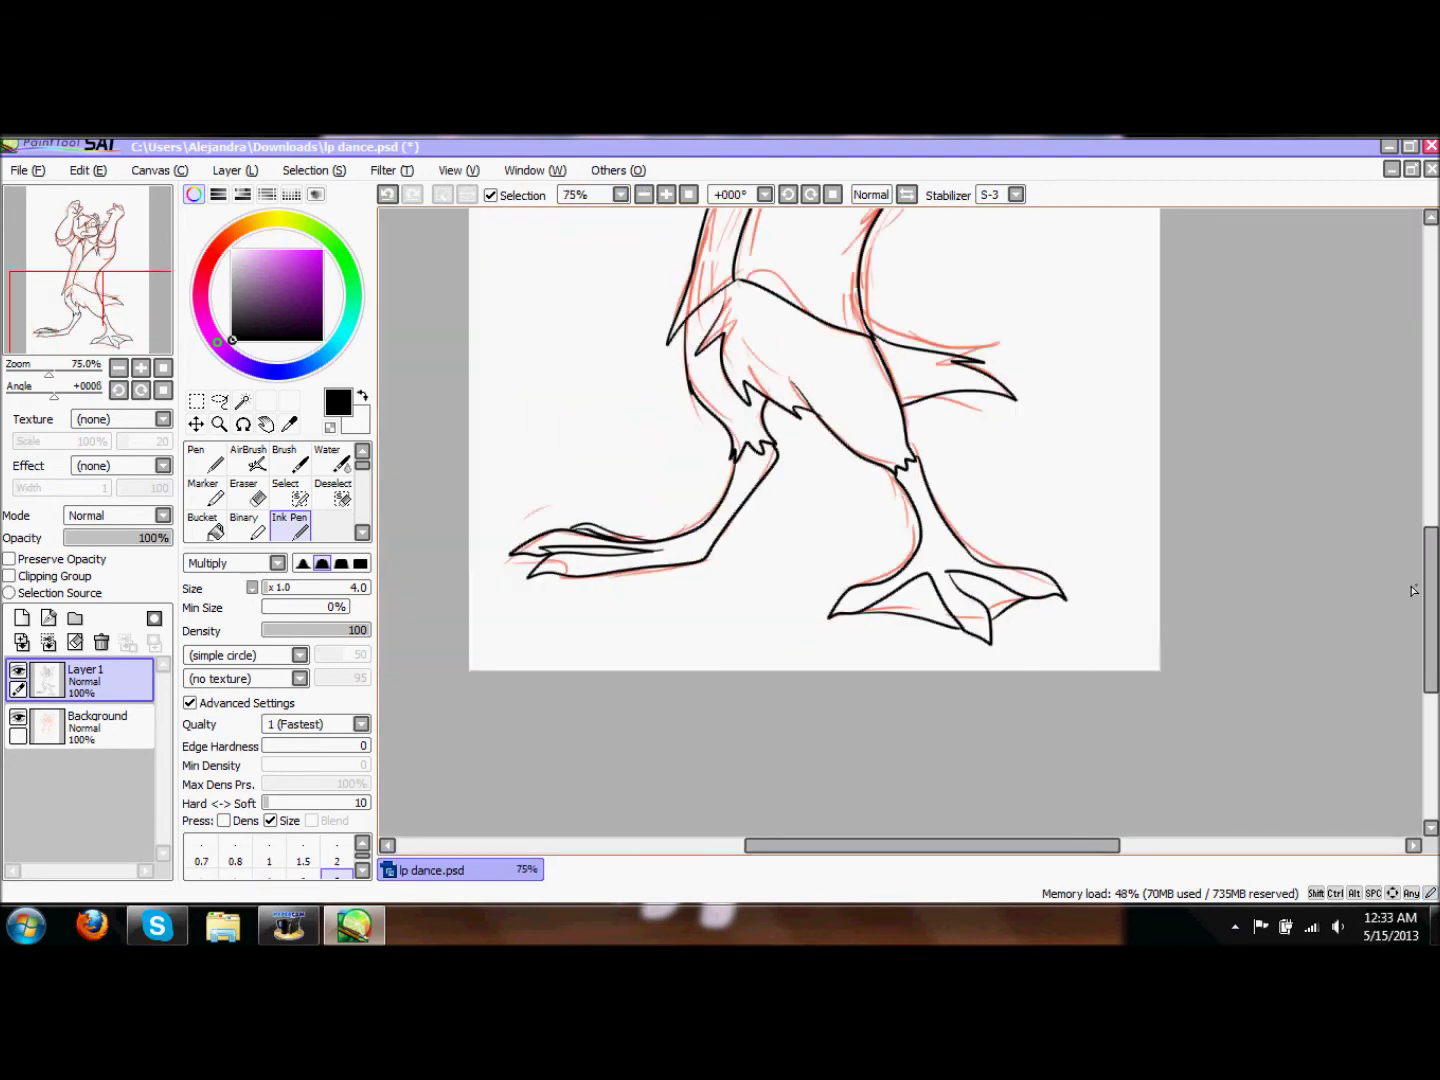
Step: Hide the red sketch Background layer
scroll(1400, 580, up, 5)
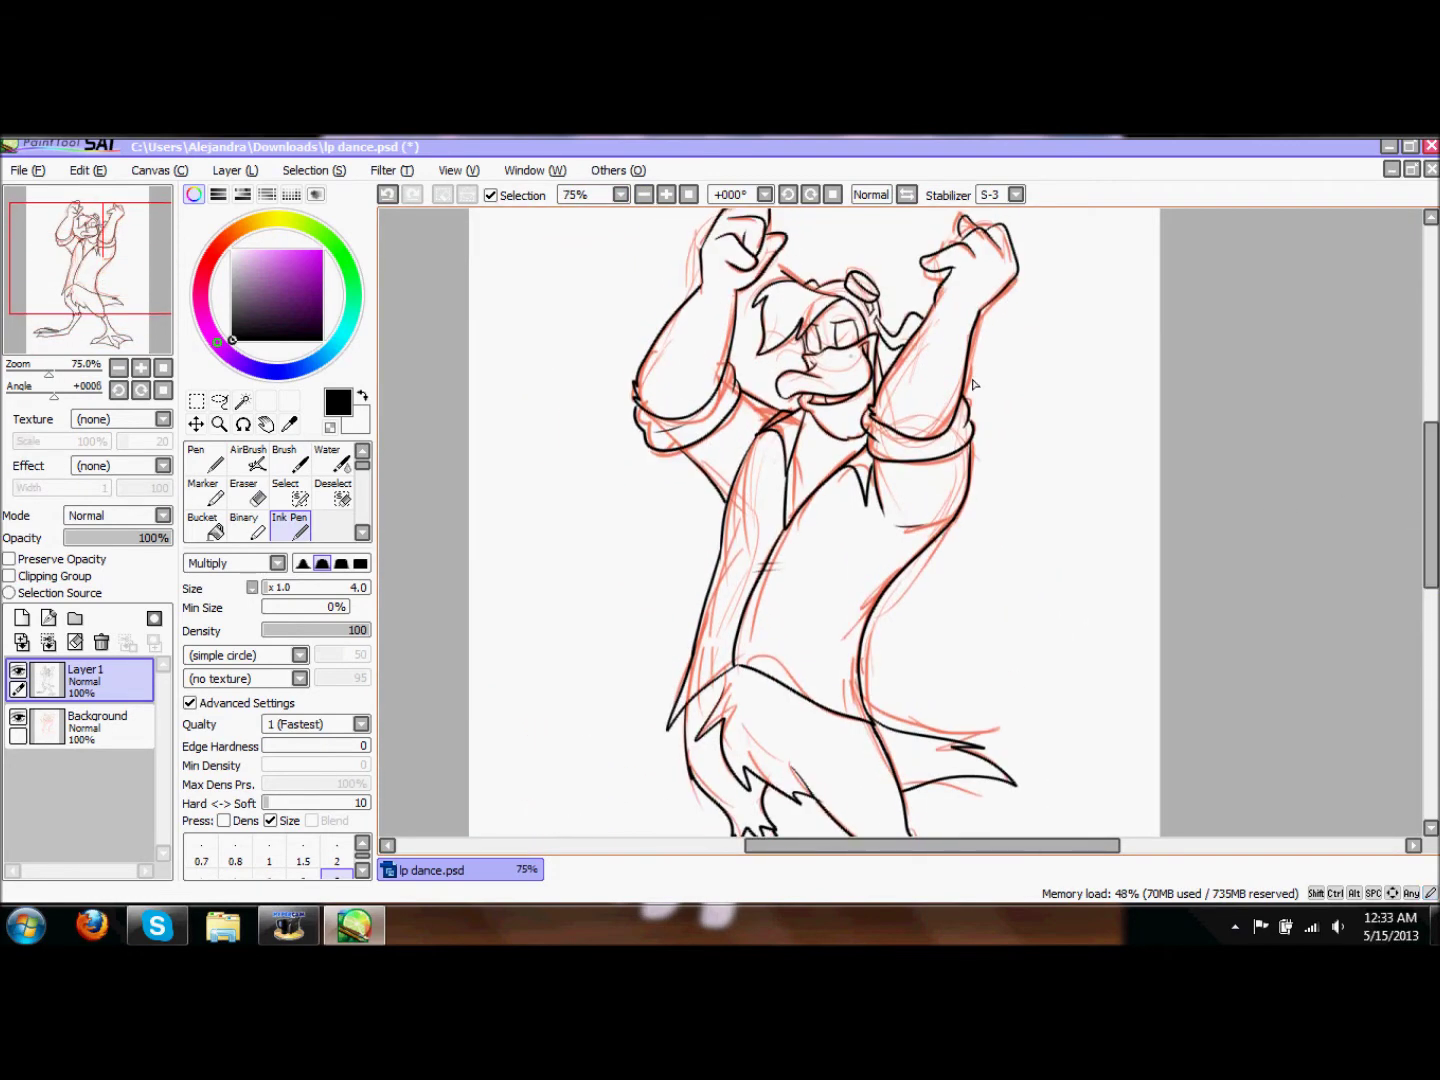
click(16, 717)
scroll(1432, 517, down, 2)
scroll(1432, 517, down, 2)
scroll(1432, 518, up, 1)
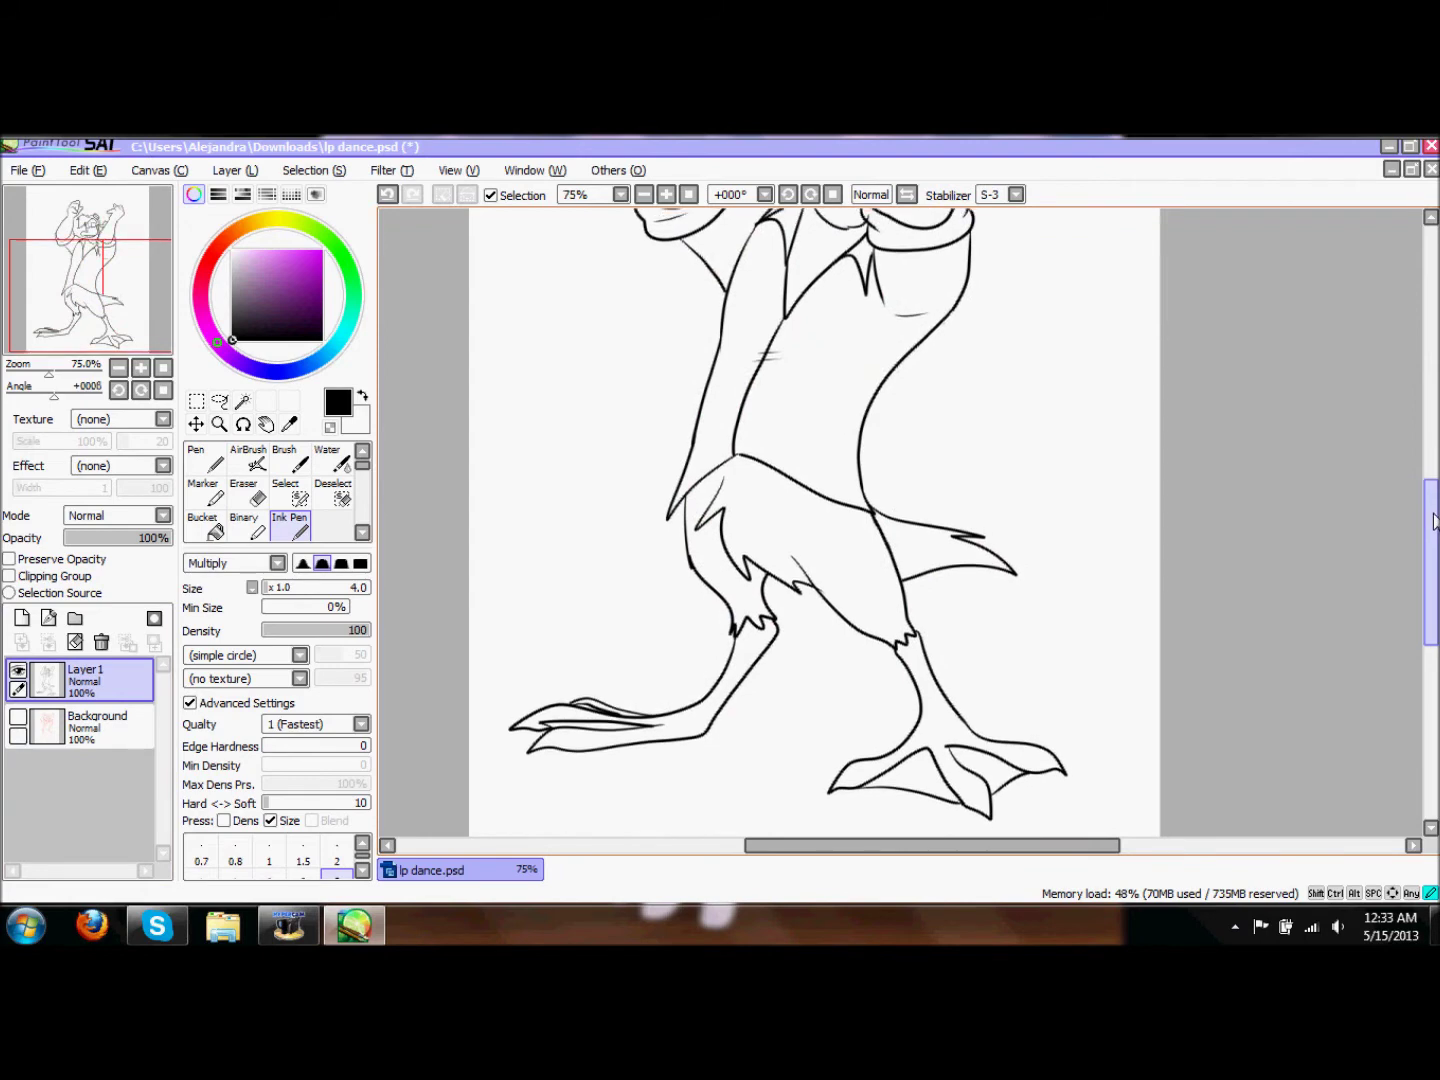
scroll(1432, 517, up, 3)
Step: Save the line art, overwriting lp dance.psd
click(20, 170)
click(60, 257)
click(492, 509)
Step: Close PaintTool SAI and launch Photoshop Elements 10 from the desktop
click(720, 599)
click(1431, 147)
click(116, 176)
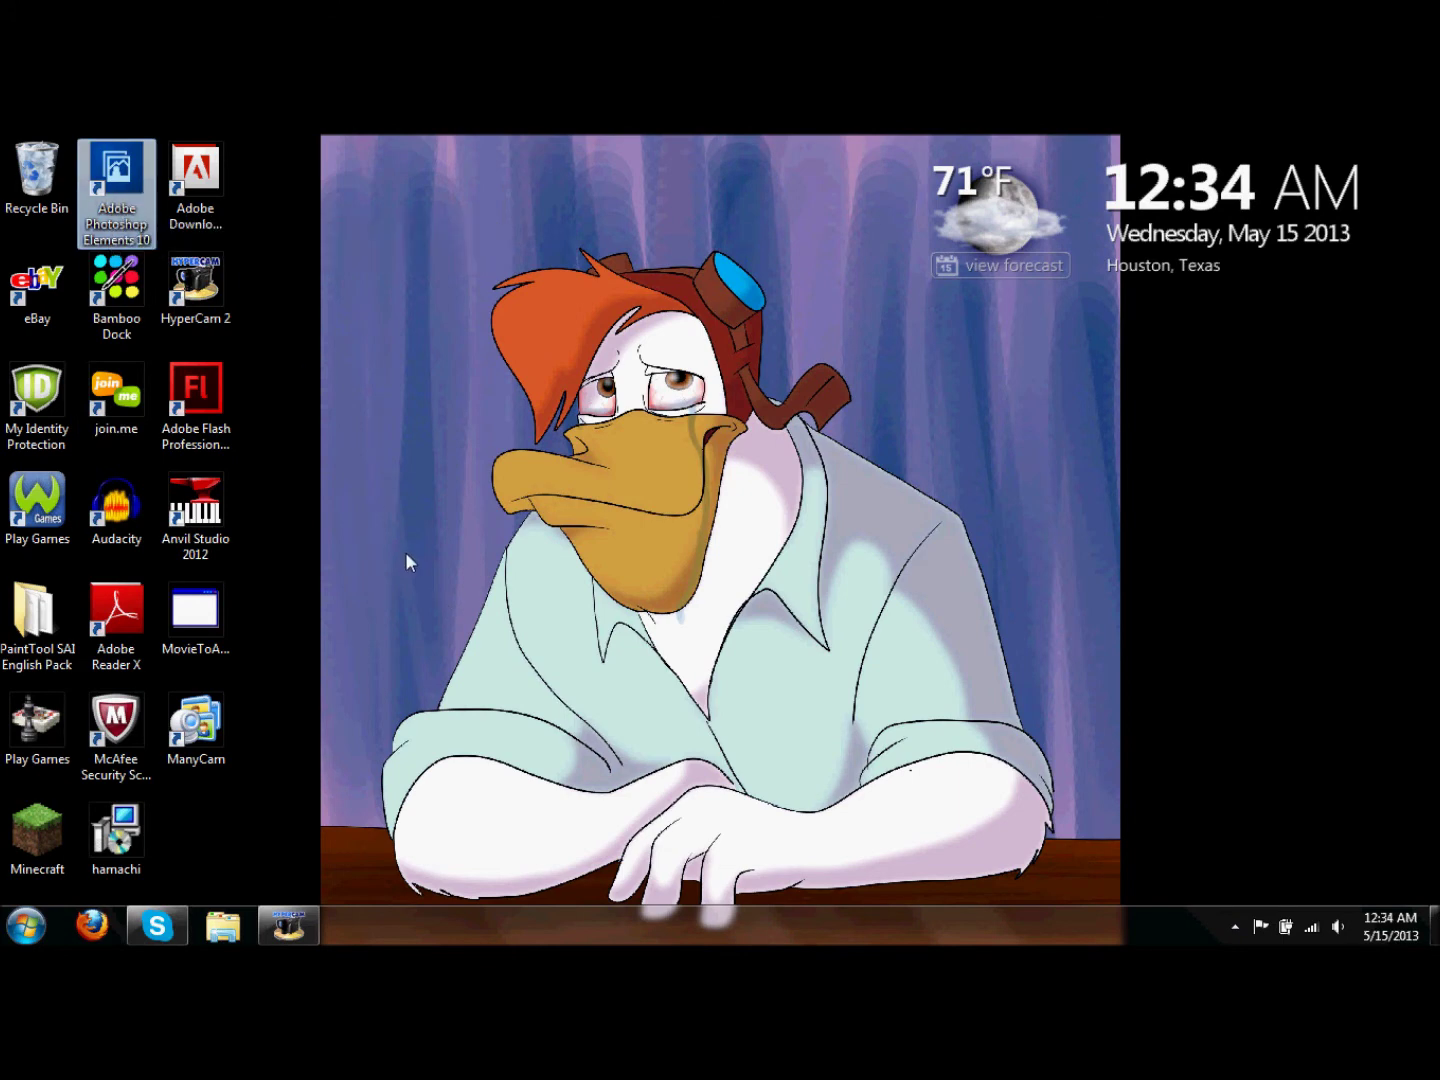
key(Return)
Step: Enter the photo editor and reopen the recently edited lp dance.psd
click(411, 493)
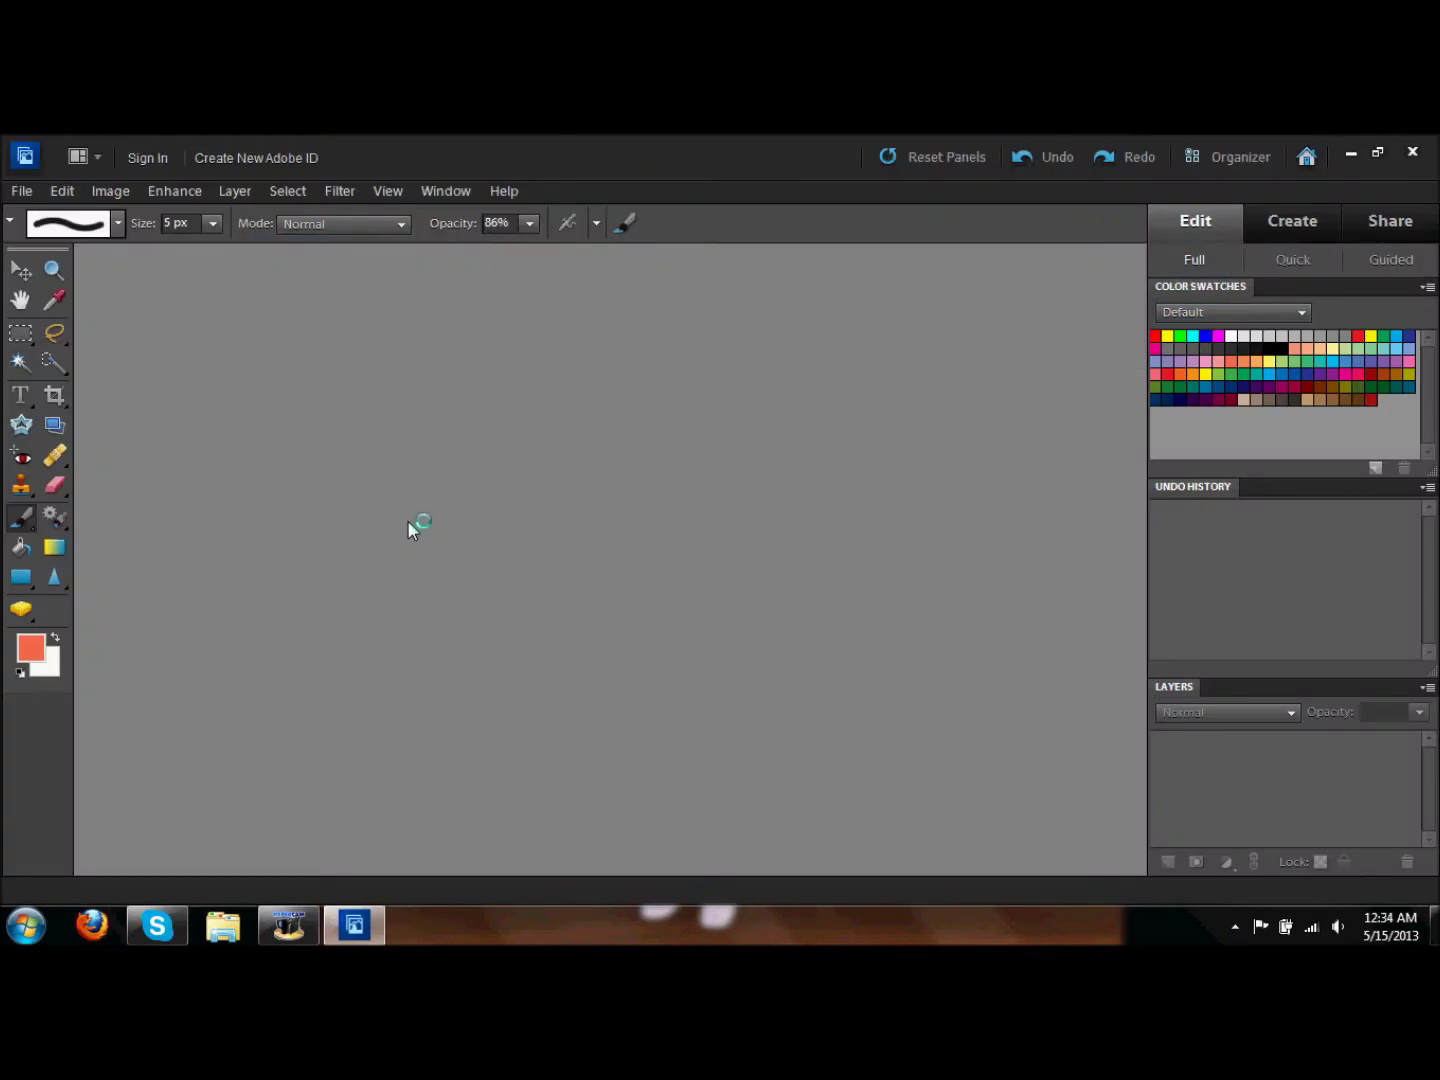
click(22, 190)
click(301, 273)
Step: Open the alvin lp copy.png reference image
click(22, 191)
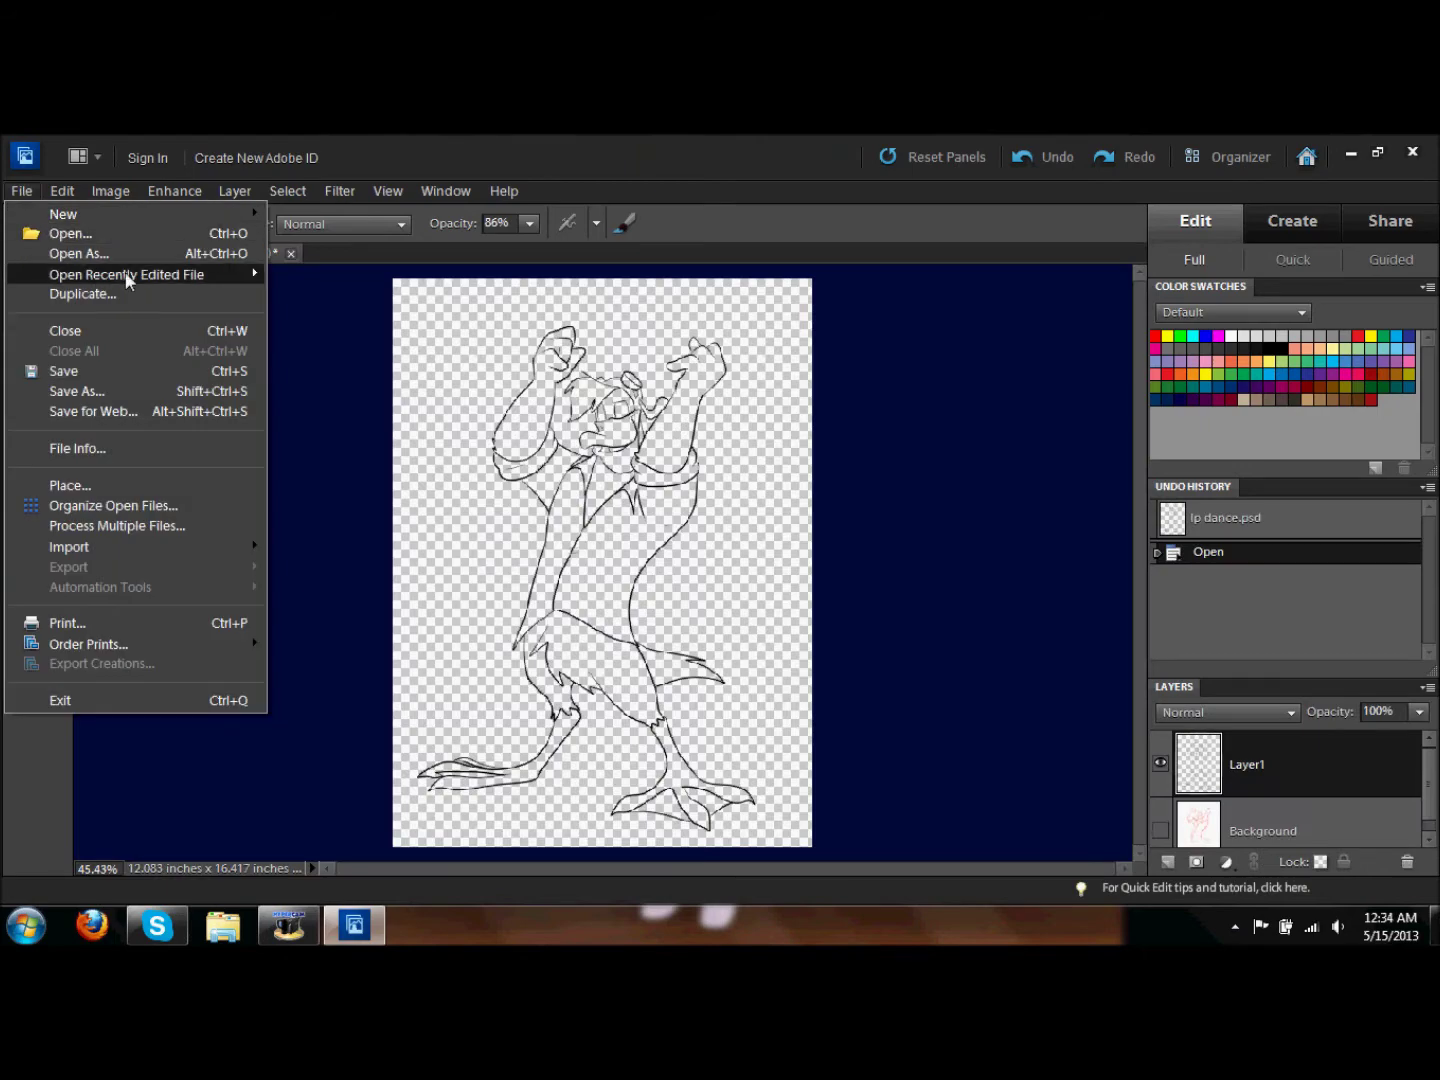
click(70, 233)
scroll(824, 339, down, 3)
scroll(824, 340, down, 3)
key(Escape)
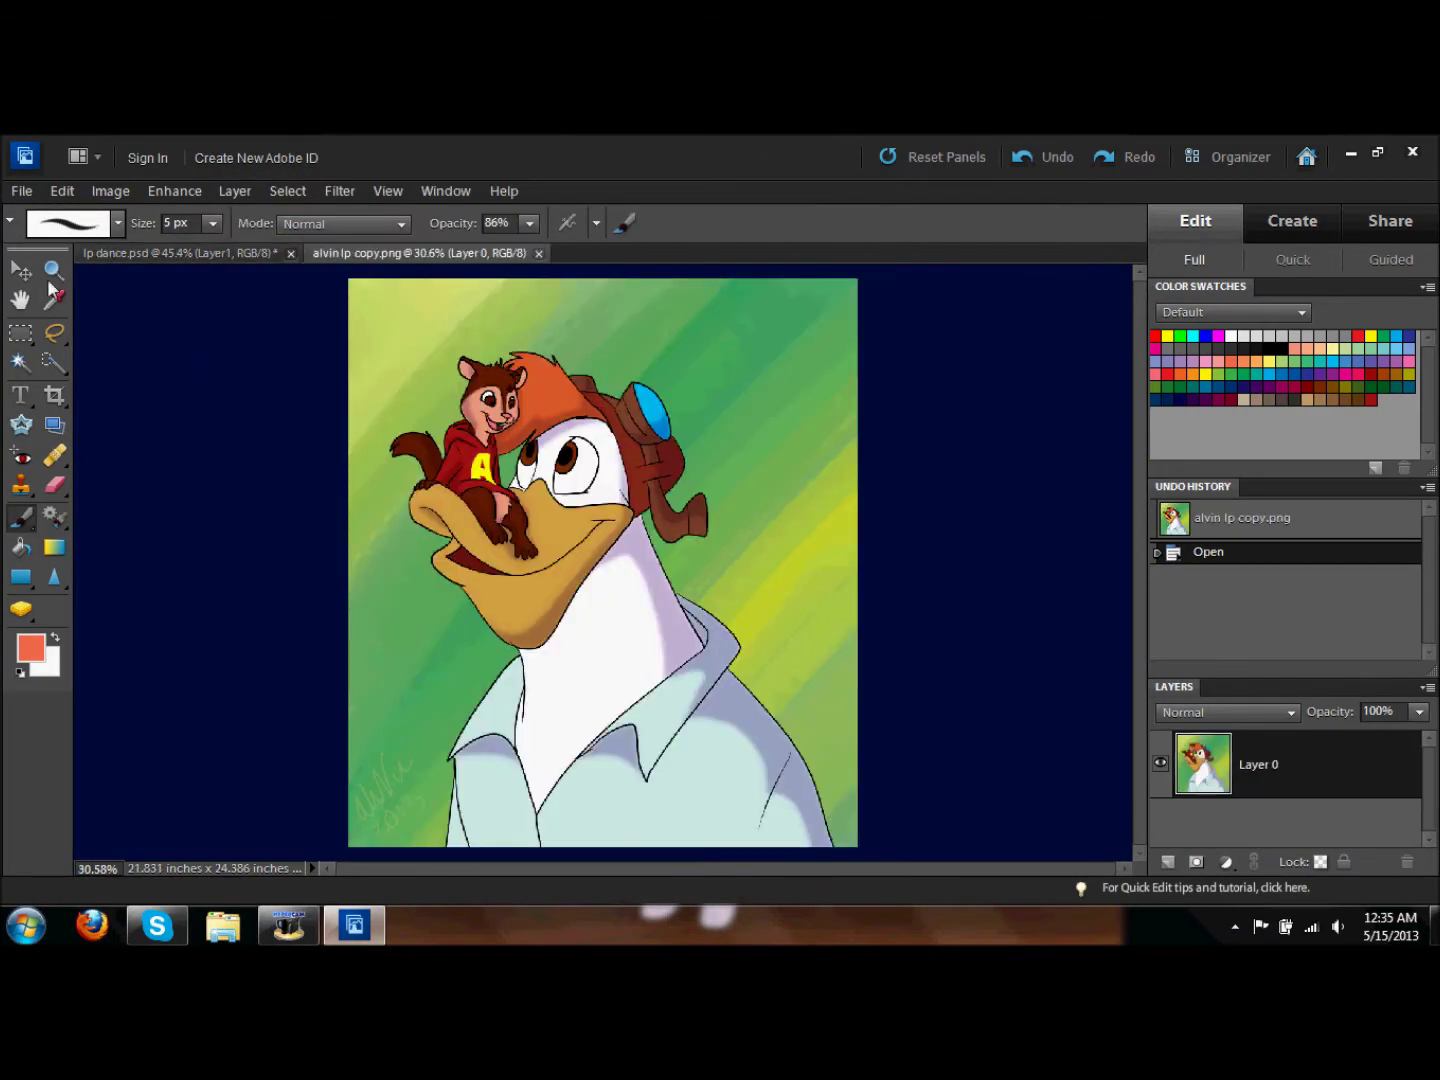
key(i)
Step: Magic Wand select all the empty area around the duck lineart
key(ctrl+Tab)
key(z)
click(675, 443)
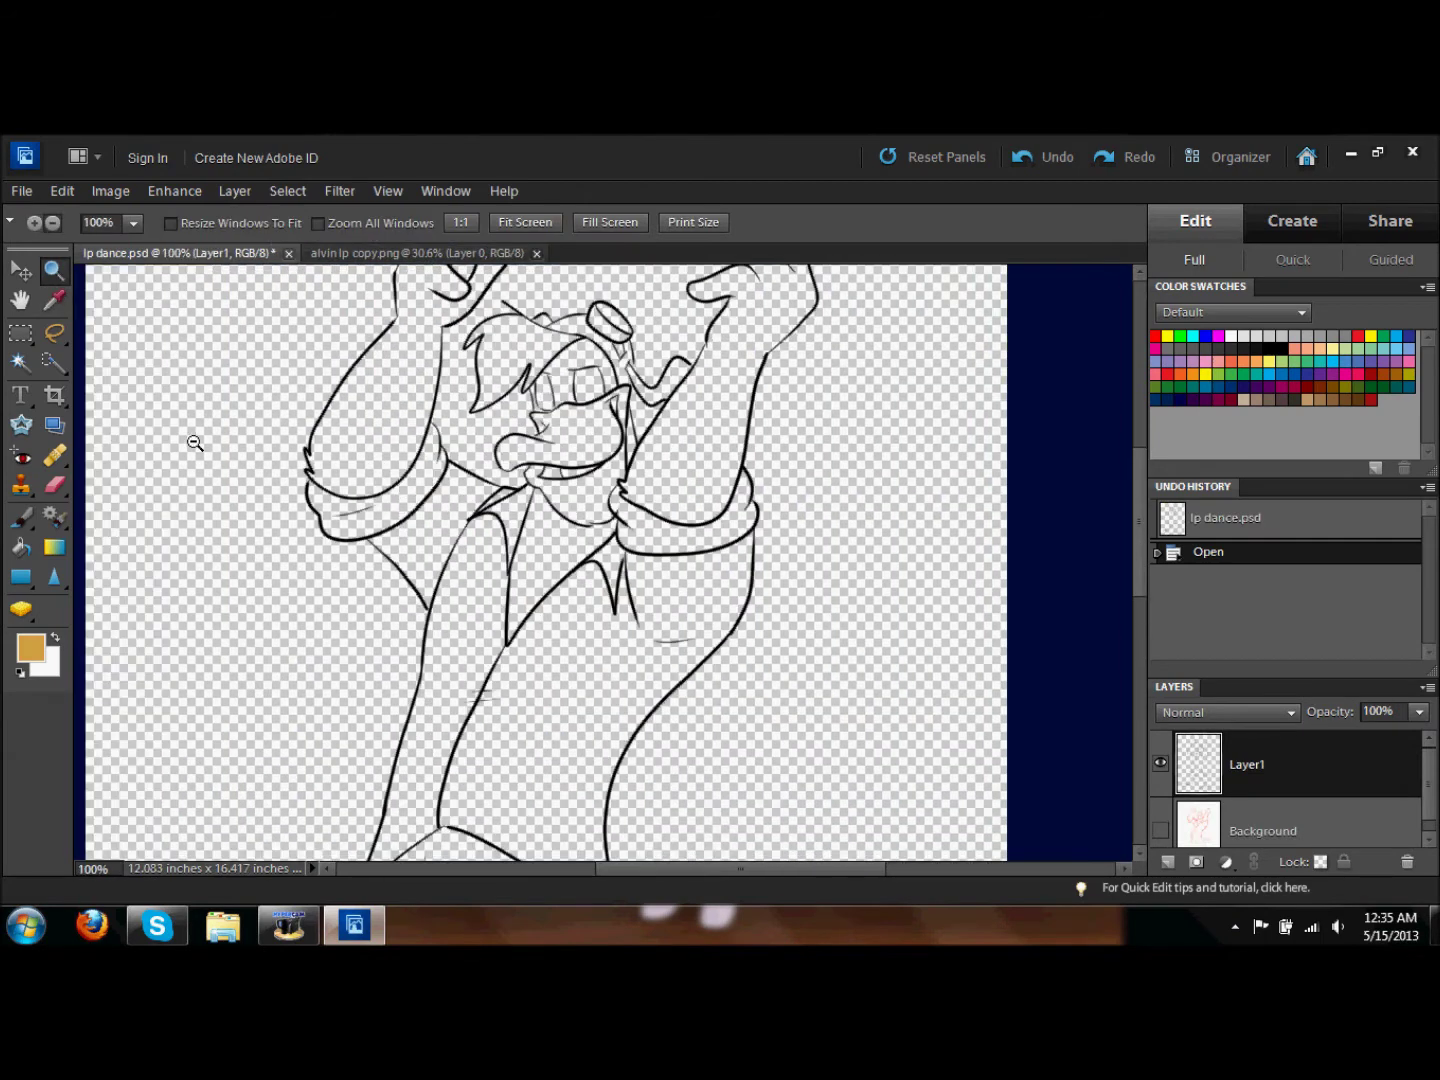
alt+click(193, 443)
click(20, 362)
click(544, 662)
click(481, 720)
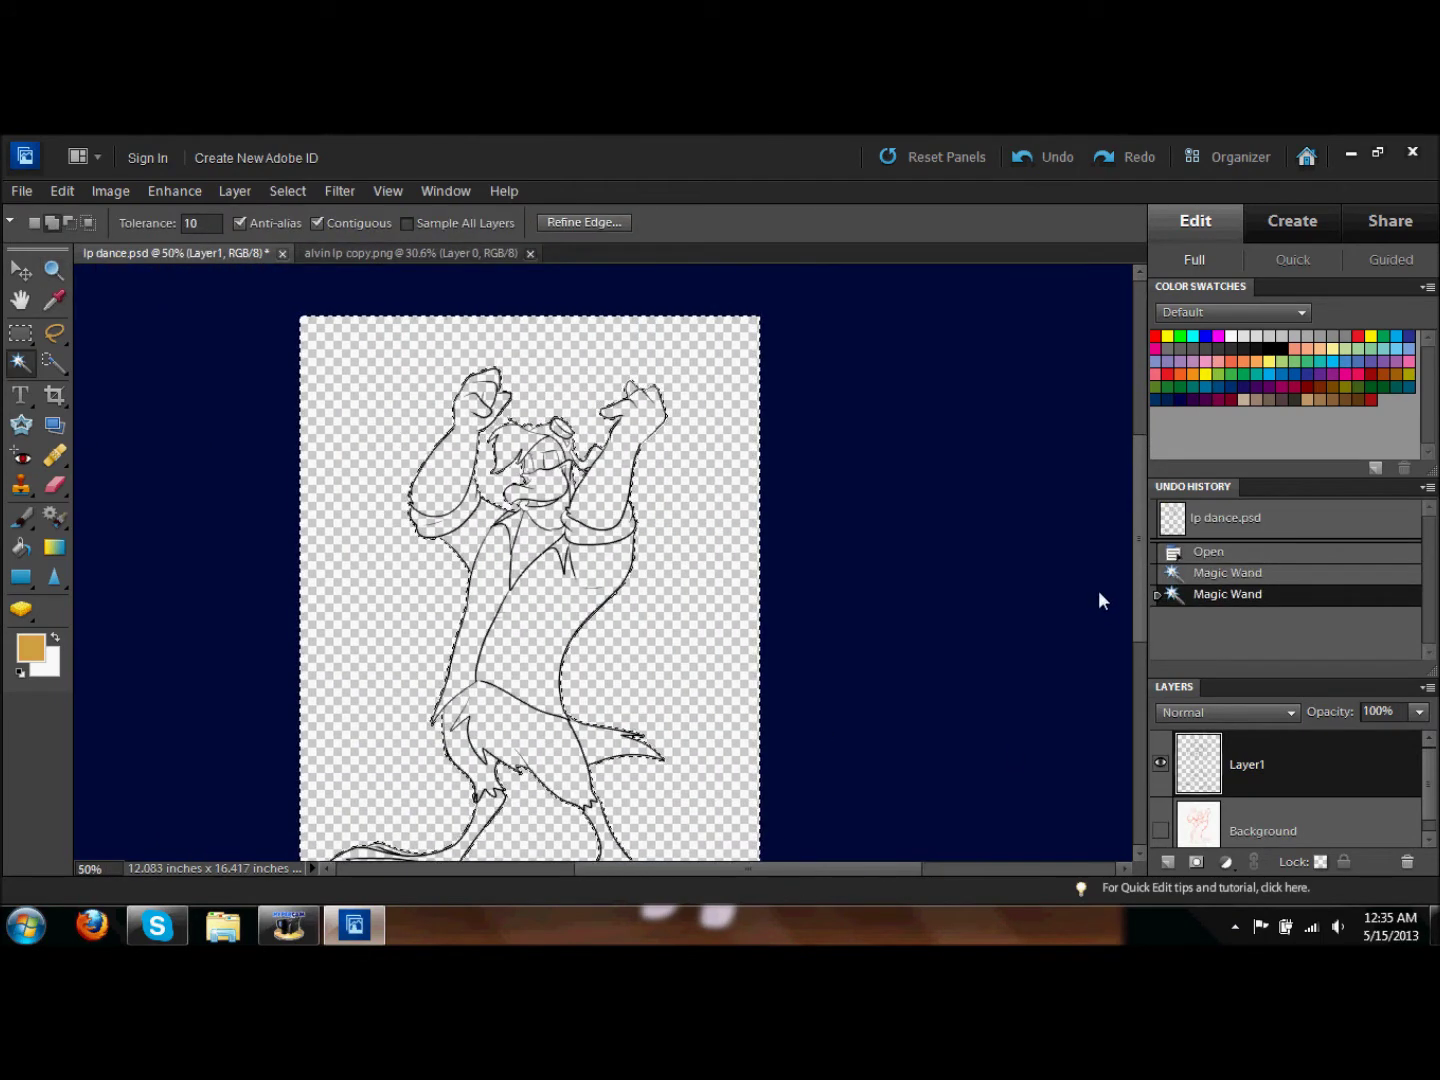
Step: Invert the selection and paint a white base over the duck on a new layer
click(287, 190)
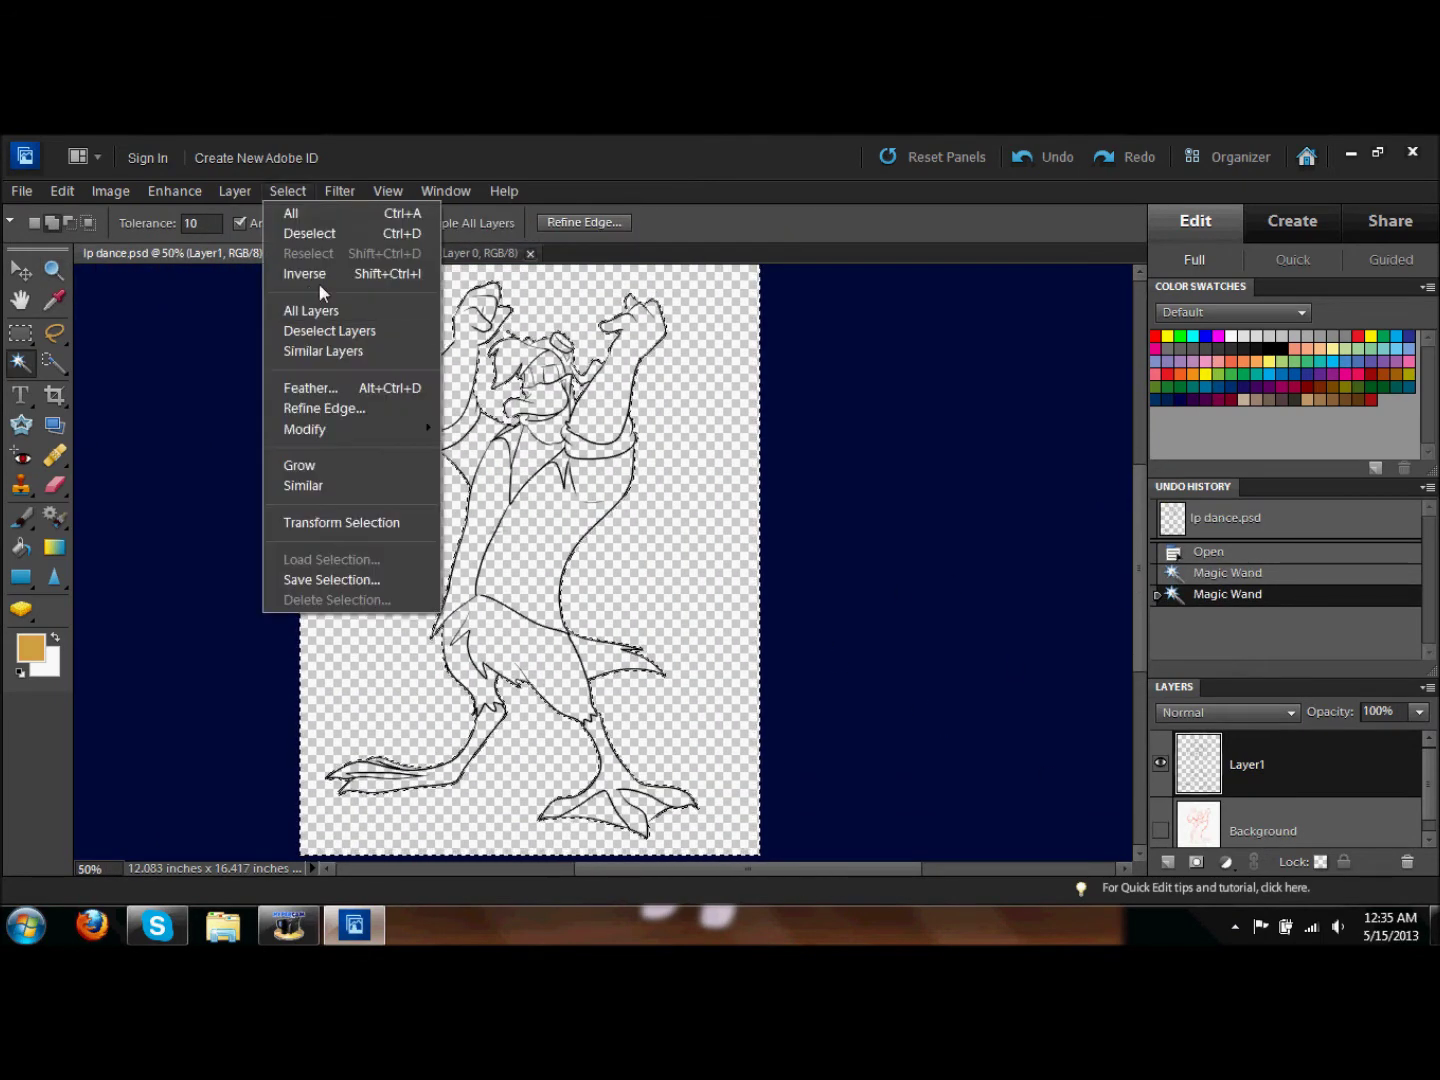
click(296, 274)
click(30, 648)
click(656, 302)
click(20, 518)
key(ctrl+shift+alt+n)
drag(212, 226, 269, 246)
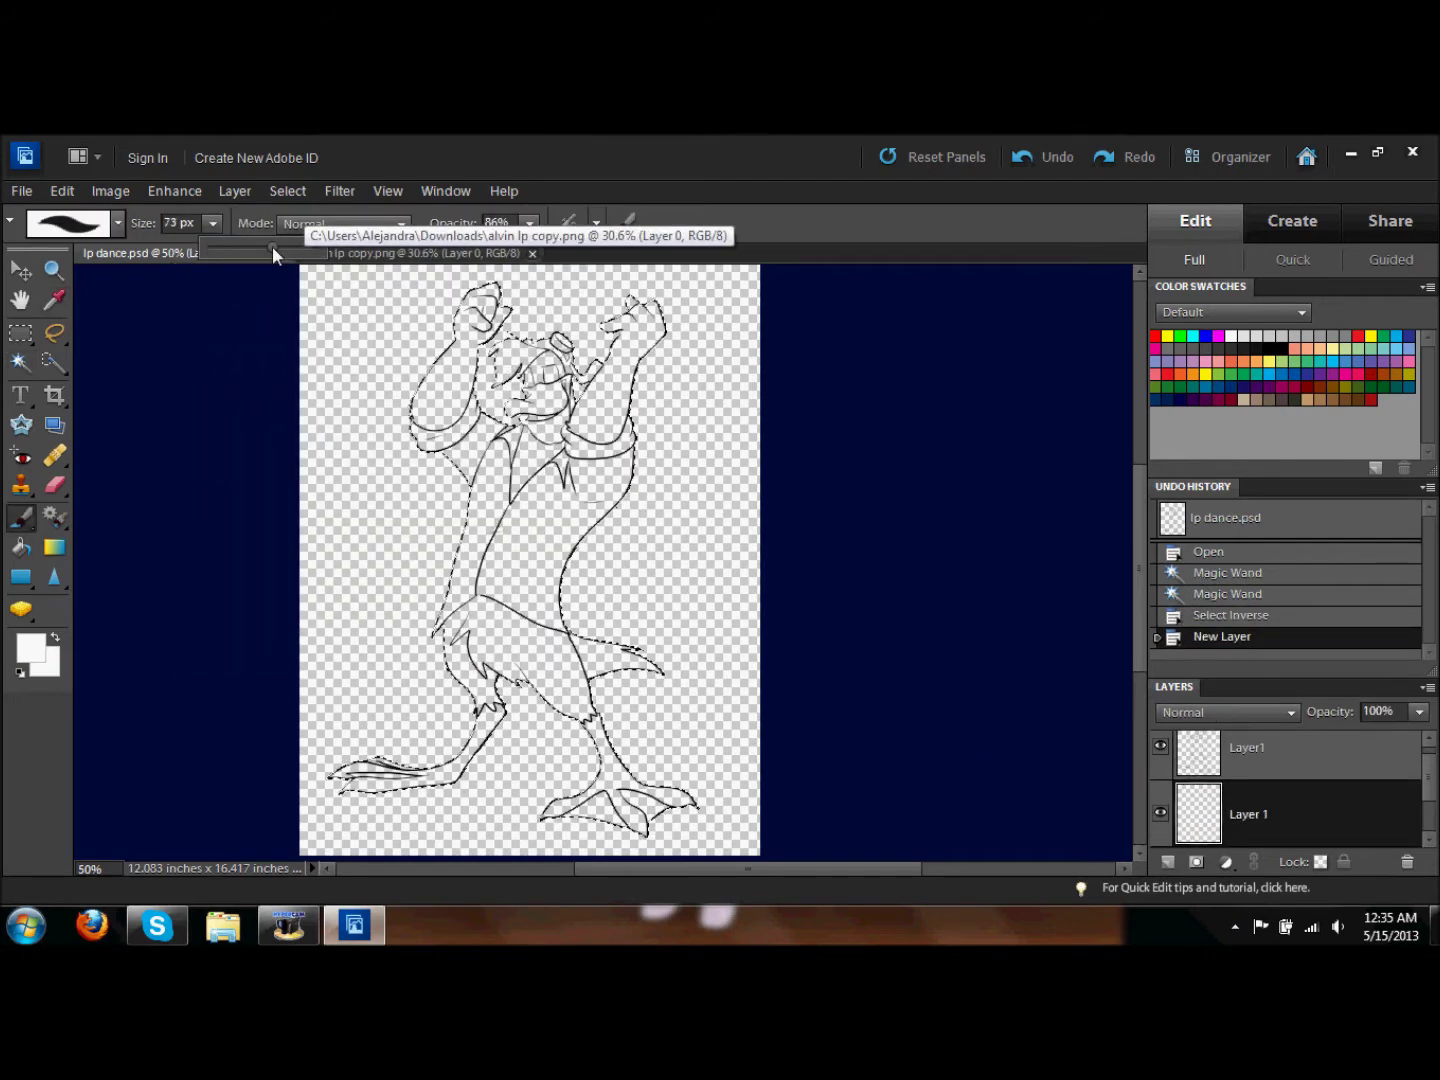
drag(460, 311, 340, 762)
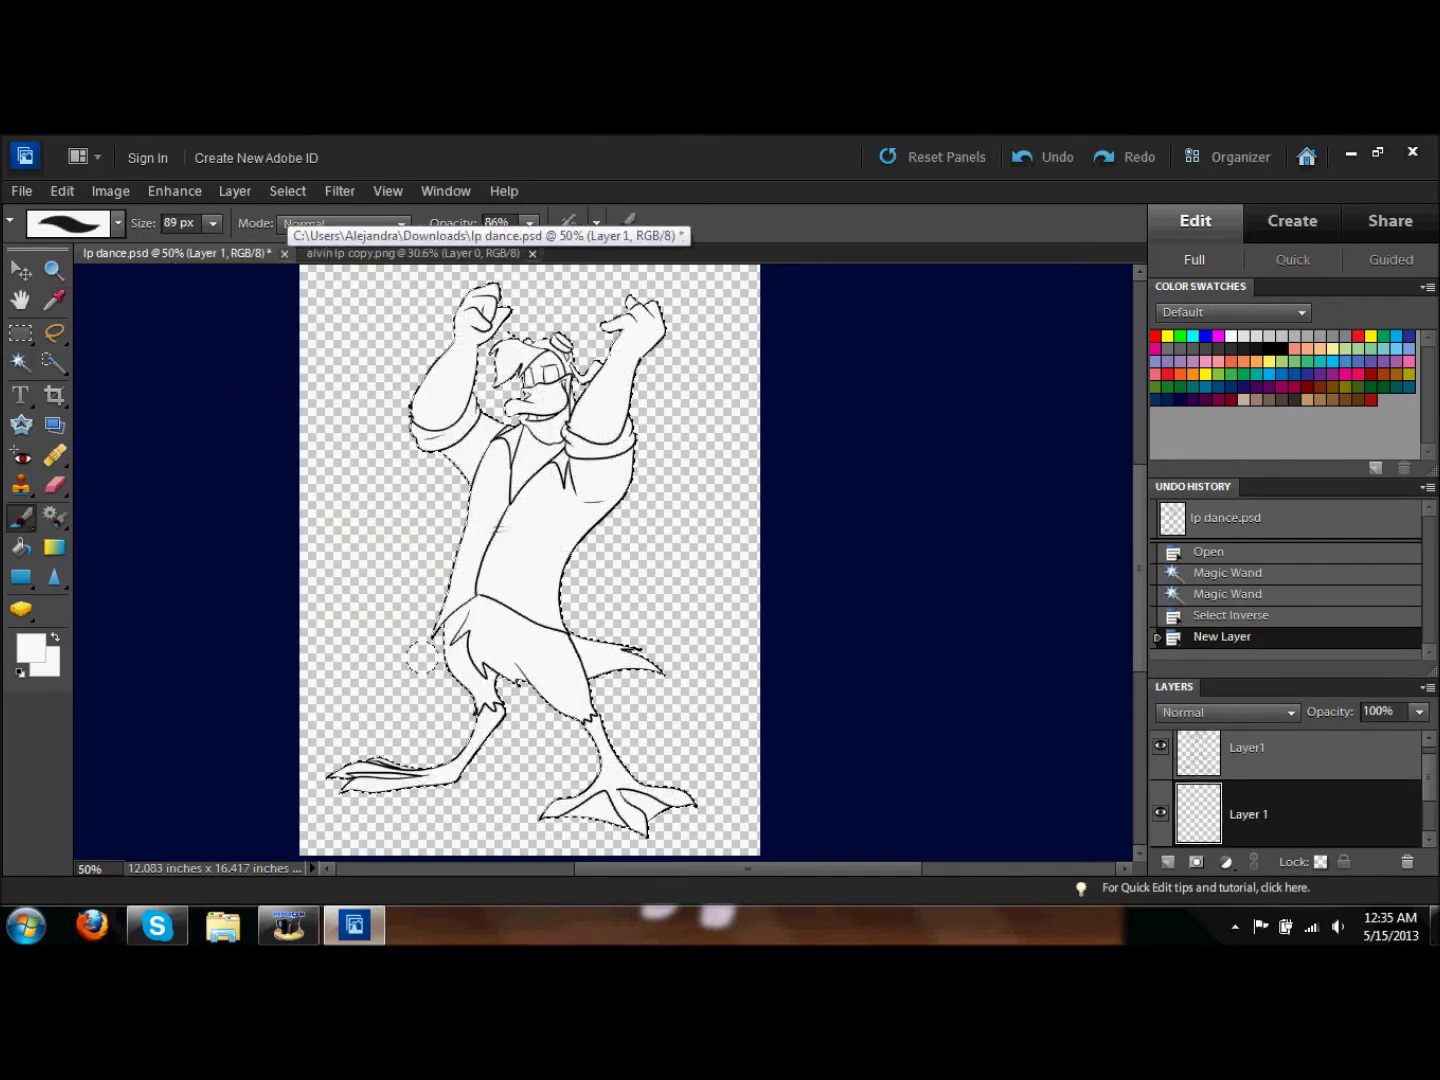
click(288, 191)
Step: Sample tan from the reference and bucket-fill the beak
click(301, 238)
click(54, 299)
click(20, 547)
key(ctrl+plus)
key(ctrl+plus)
click(460, 420)
click(480, 570)
Step: Set the brush to 5 px and paint a small stroke on the face
click(21, 518)
click(117, 223)
click(98, 320)
drag(562, 470, 598, 500)
Step: Fill both legs and feet tan with the Paint Bucket, including the leftover foot sliver
drag(401, 416, 433, 459)
scroll(218, 586, down, 15)
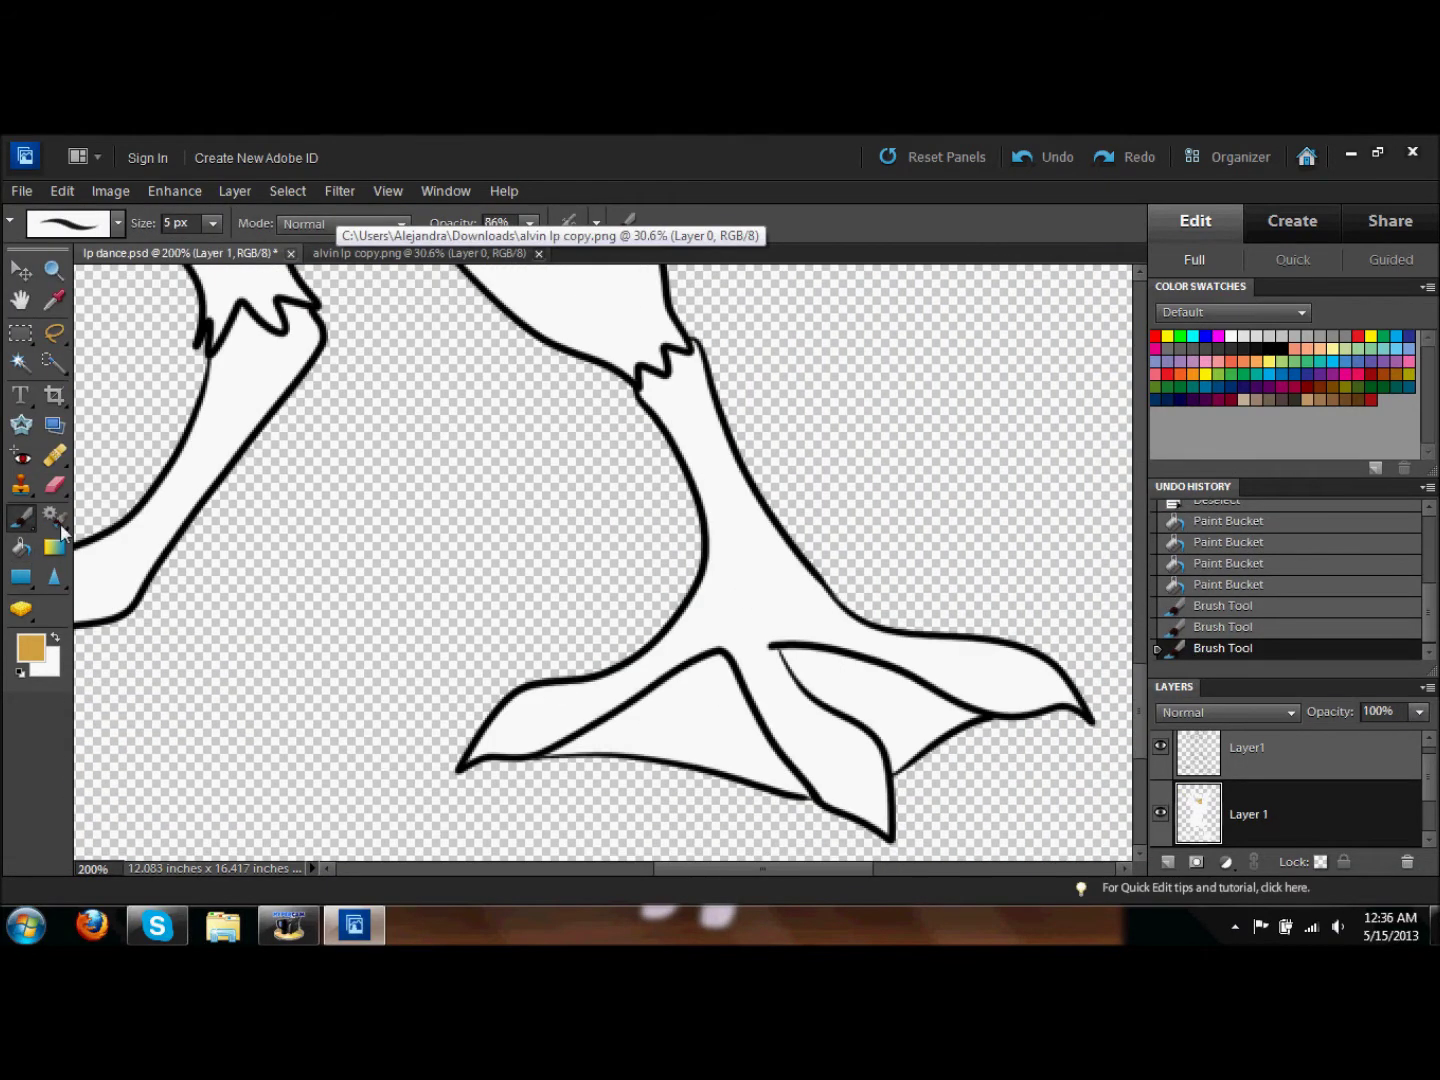
key(k)
click(150, 530)
click(734, 572)
scroll(630, 710, left, 10)
click(540, 552)
Step: Pick a light peach colour and fill the white gap between the toes
click(20, 518)
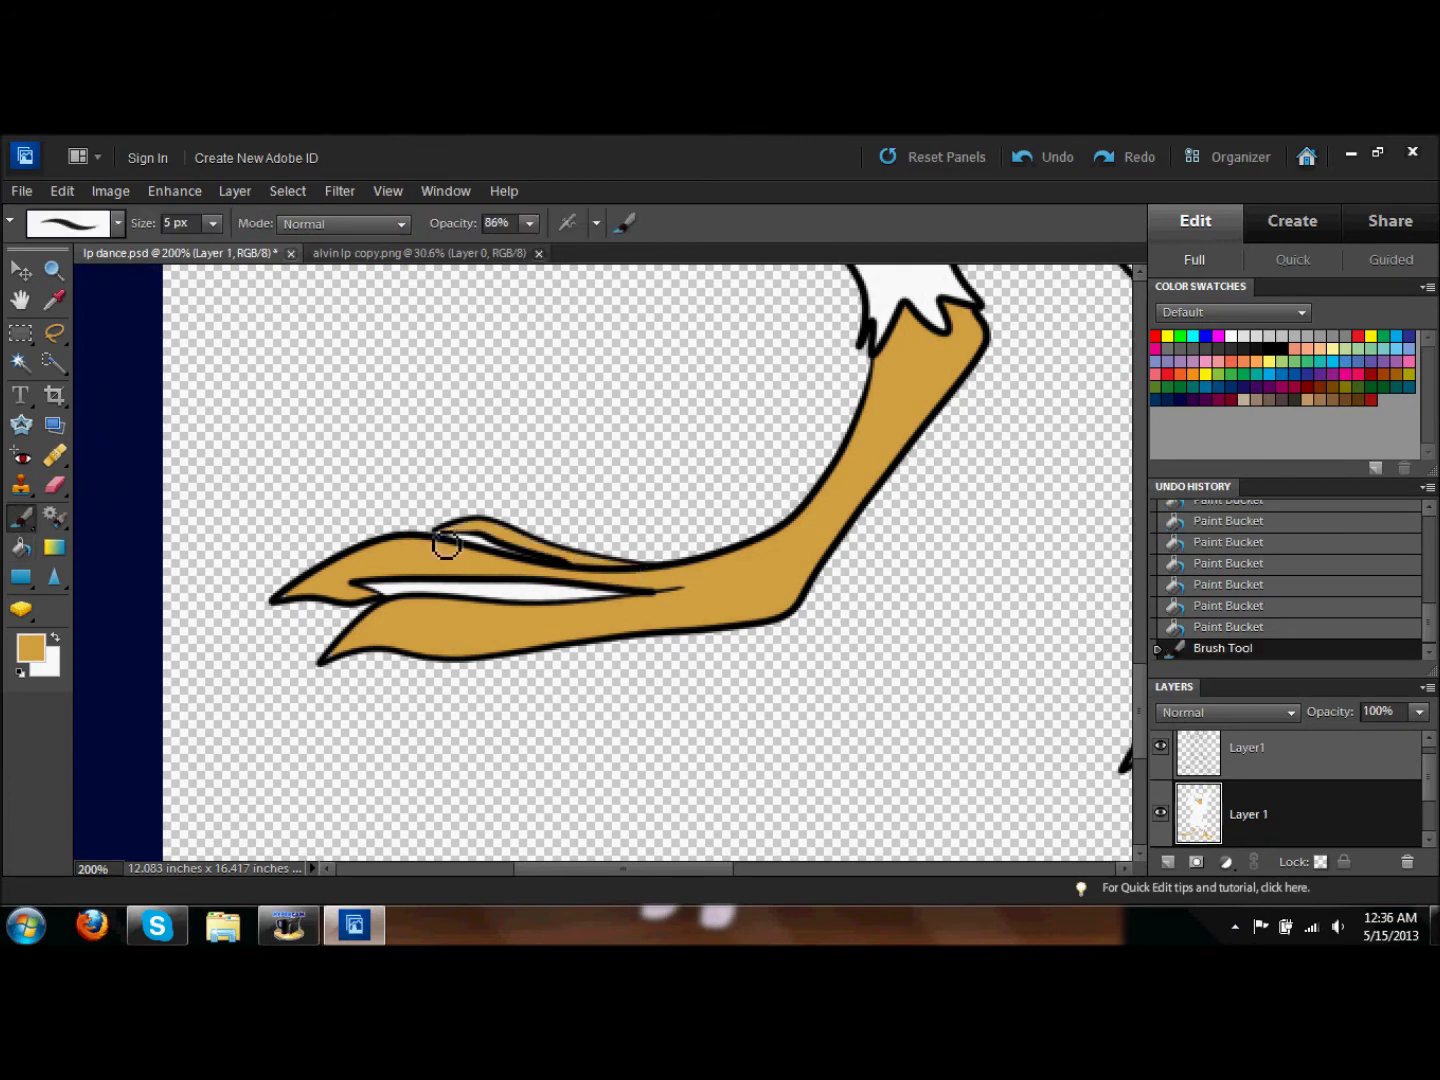
click(31, 649)
click(266, 386)
click(653, 301)
key(k)
click(521, 590)
Step: Brush touch-ups around the toes, then fill both foot webs light peach
key(b)
drag(460, 540, 500, 555)
drag(464, 538, 495, 552)
drag(669, 867, 809, 868)
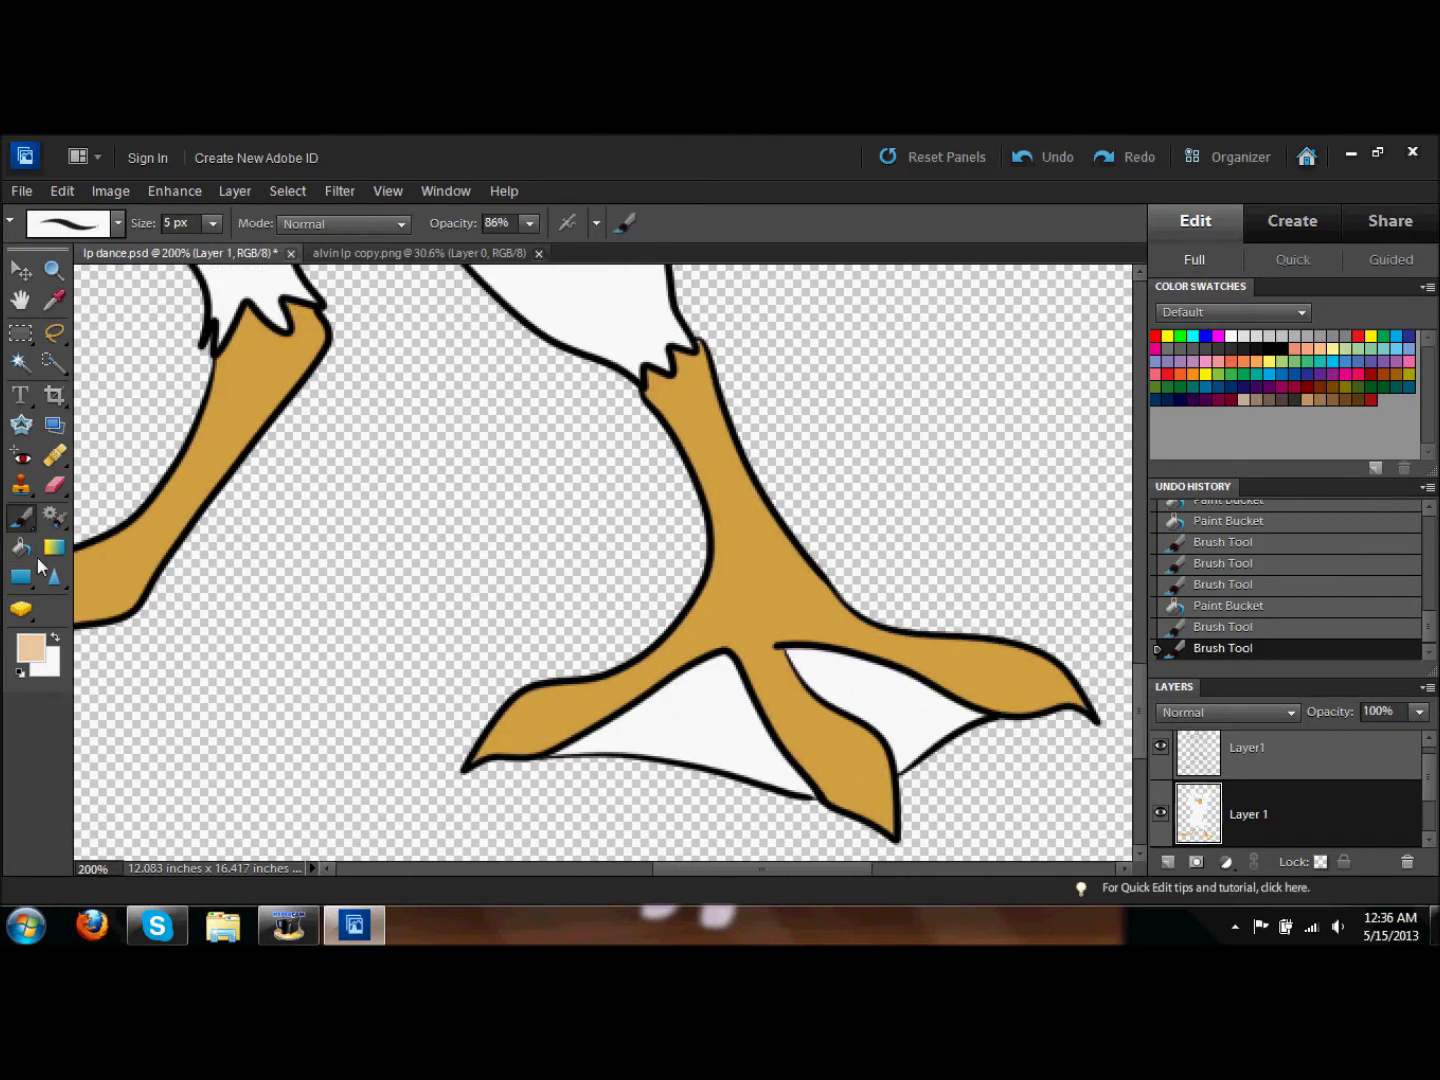
key(k)
click(650, 712)
click(867, 688)
Step: Erase the white toe speck on the lineart layer and touch up the toe line and colour
key(e)
key(alt+bracketright)
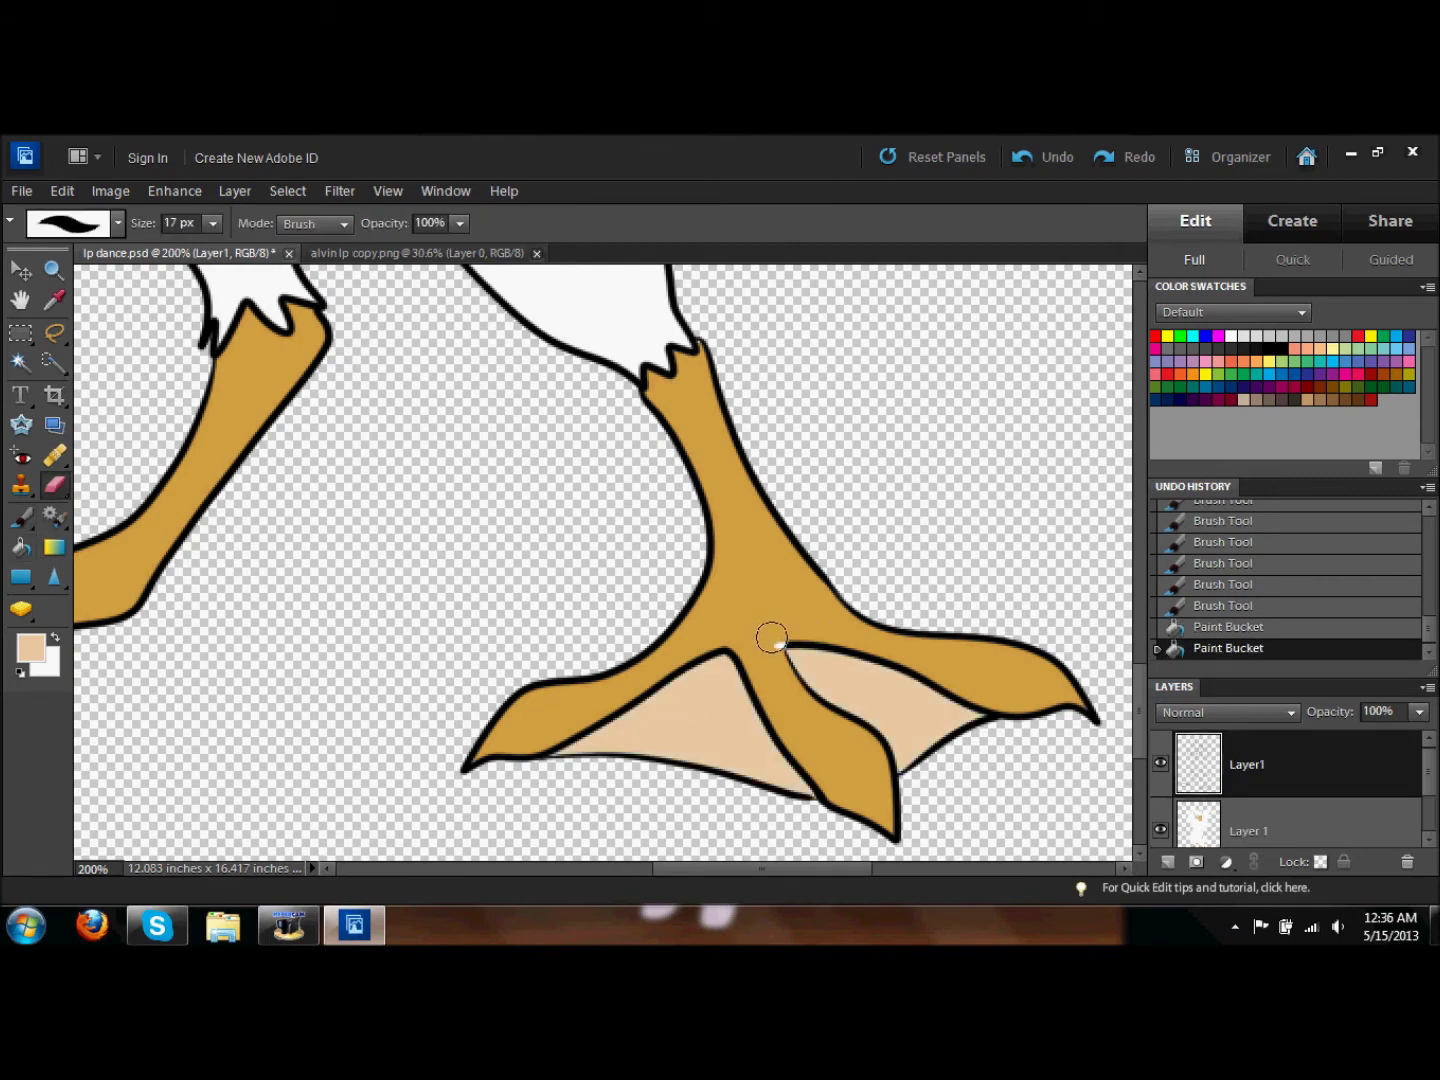
click(771, 637)
key(b)
click(396, 484)
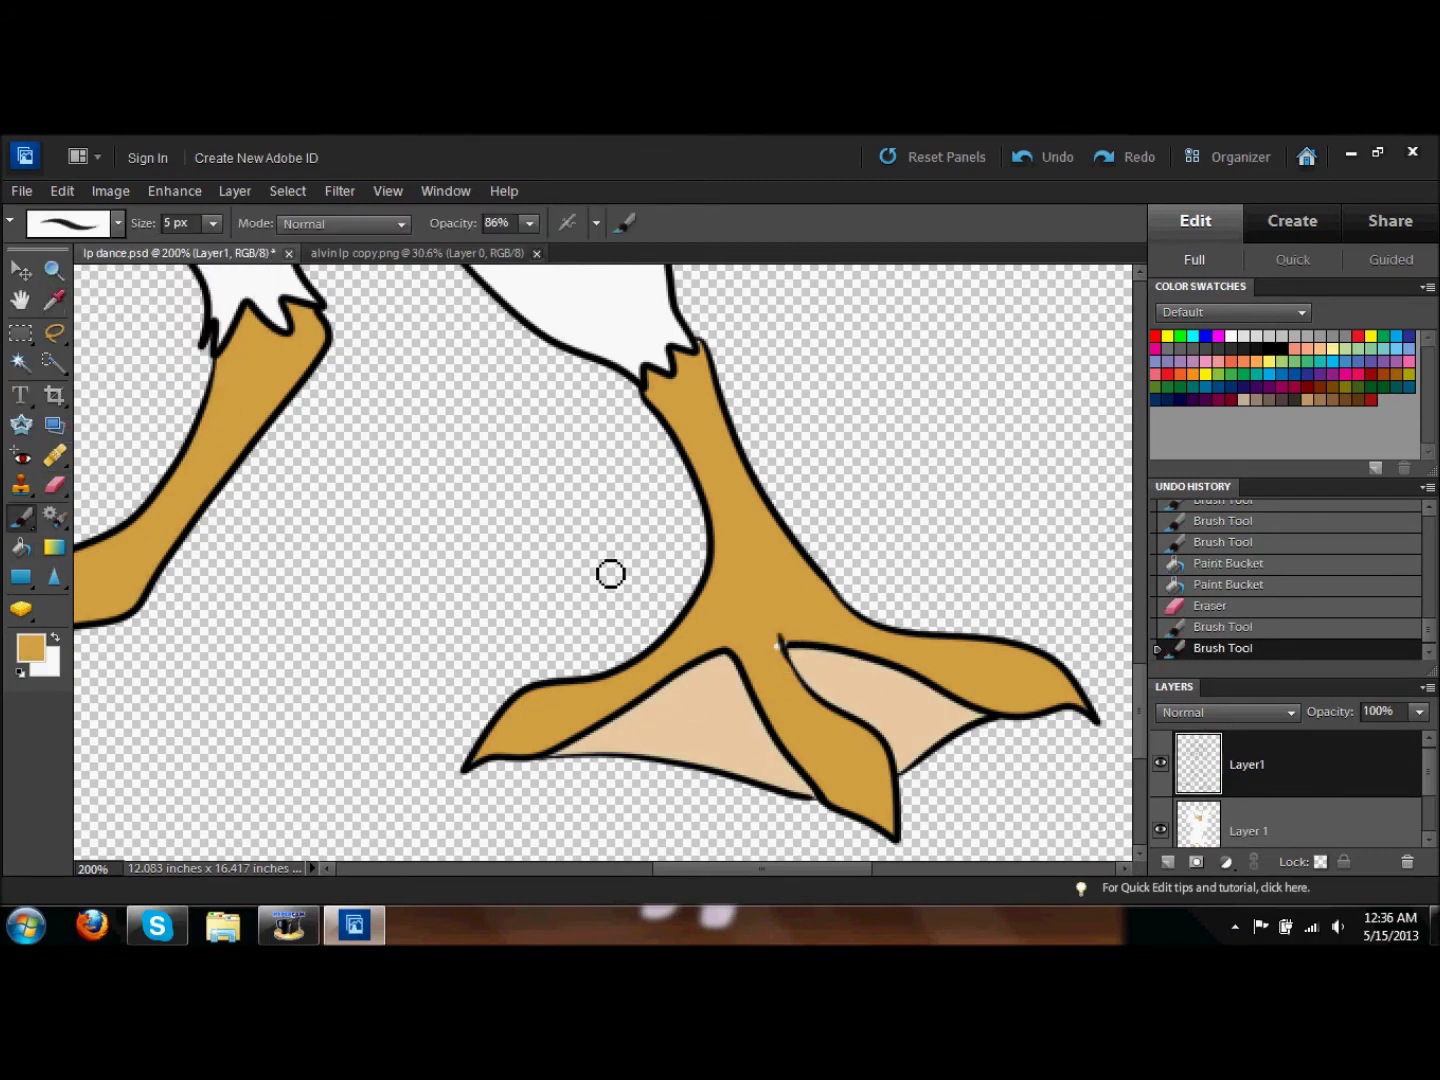
key(alt+bracketleft)
click(781, 648)
key(z)
key(ctrl+minus)
scroll(257, 278, up, 5)
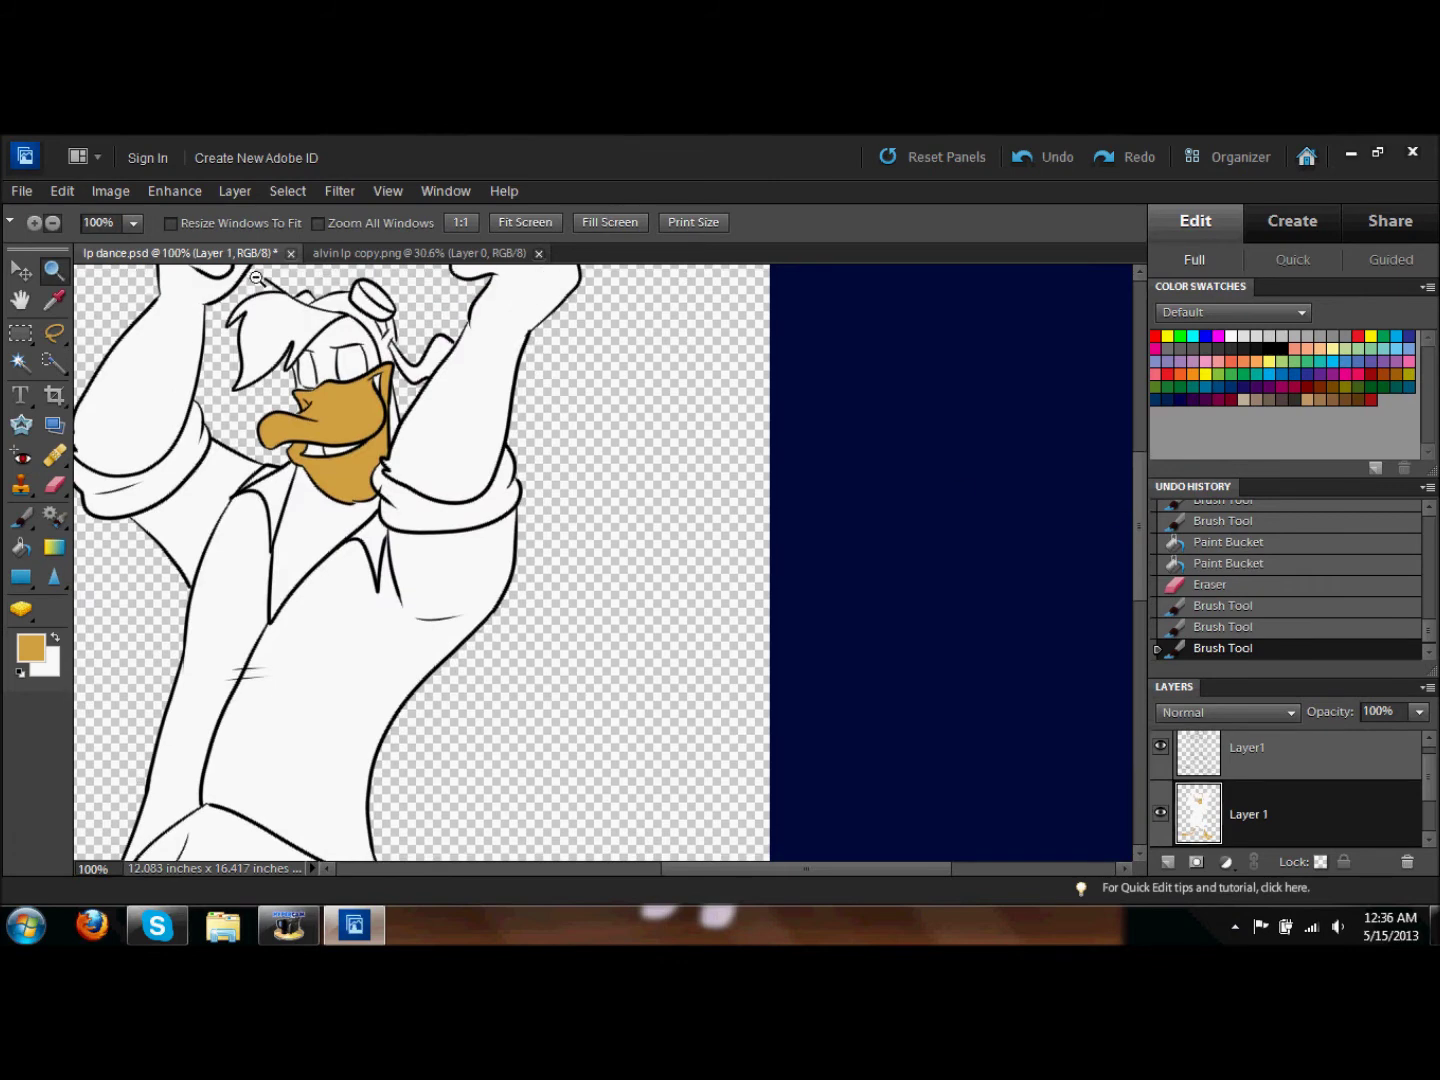
Step: Sample the hair colour from the reference and fill the hair orange-red
click(420, 254)
click(408, 325)
click(180, 253)
key(k)
click(289, 331)
drag(731, 869, 667, 868)
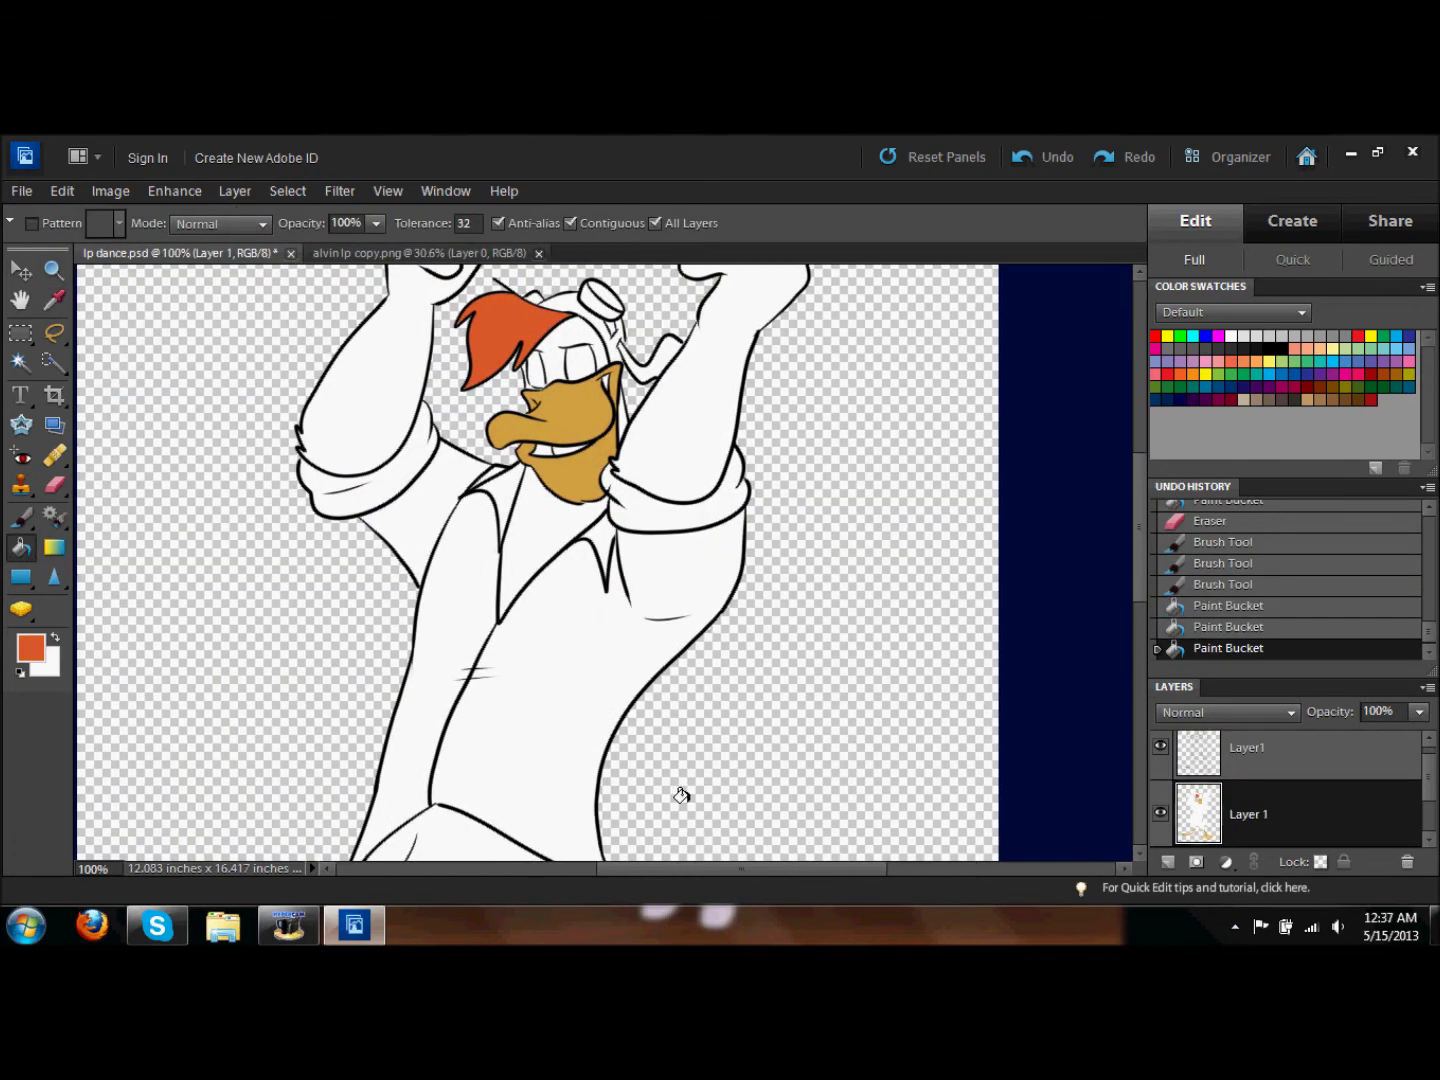
Step: Sample the shirt colour and fill sleeves, body, collar and cuff mint, plus the mouth pink
click(420, 253)
click(600, 761)
click(180, 253)
click(360, 481)
click(560, 700)
click(487, 481)
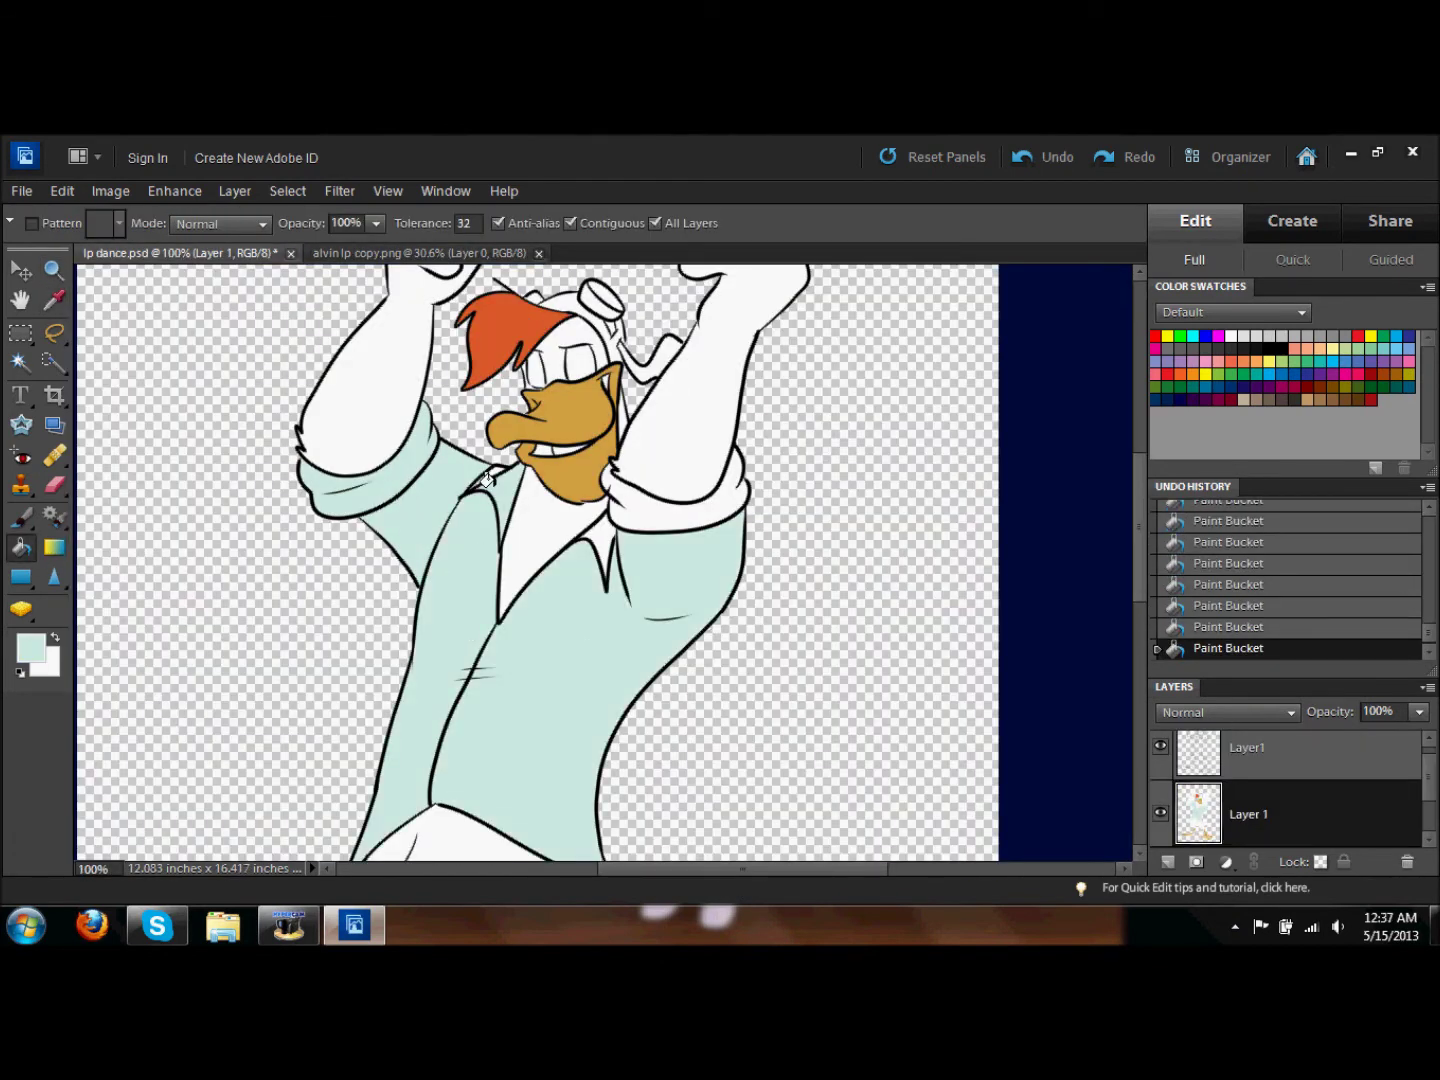
click(644, 510)
click(603, 536)
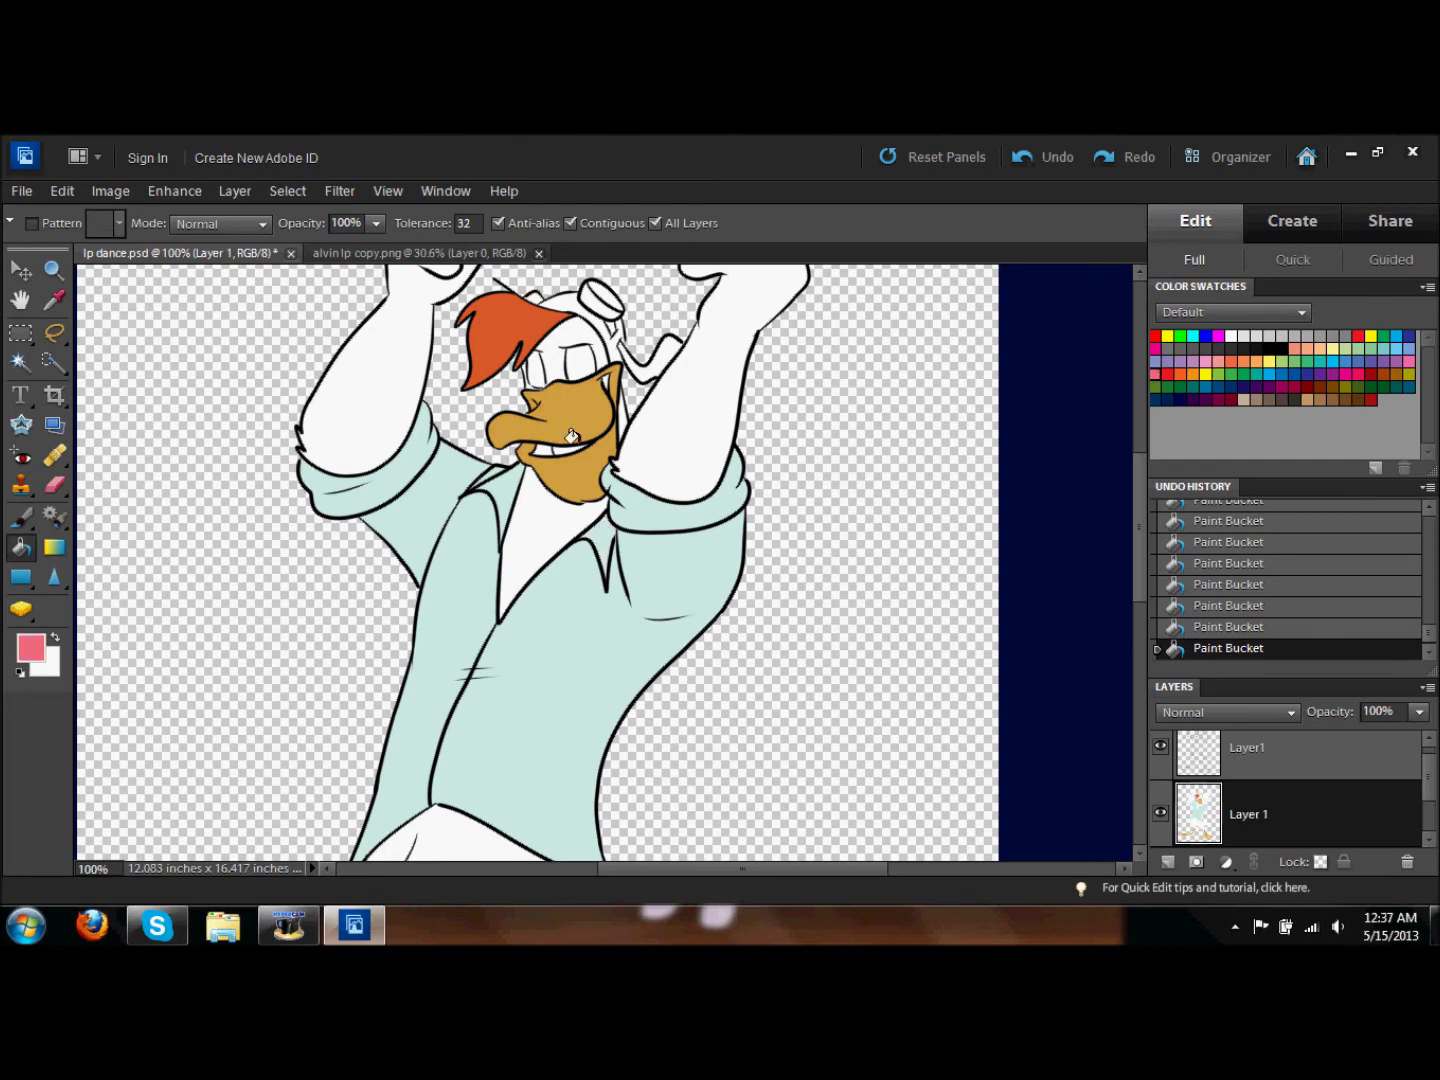
Step: Paint a dark red stroke inside the mouth
key(b)
click(30, 648)
click(310, 524)
click(653, 302)
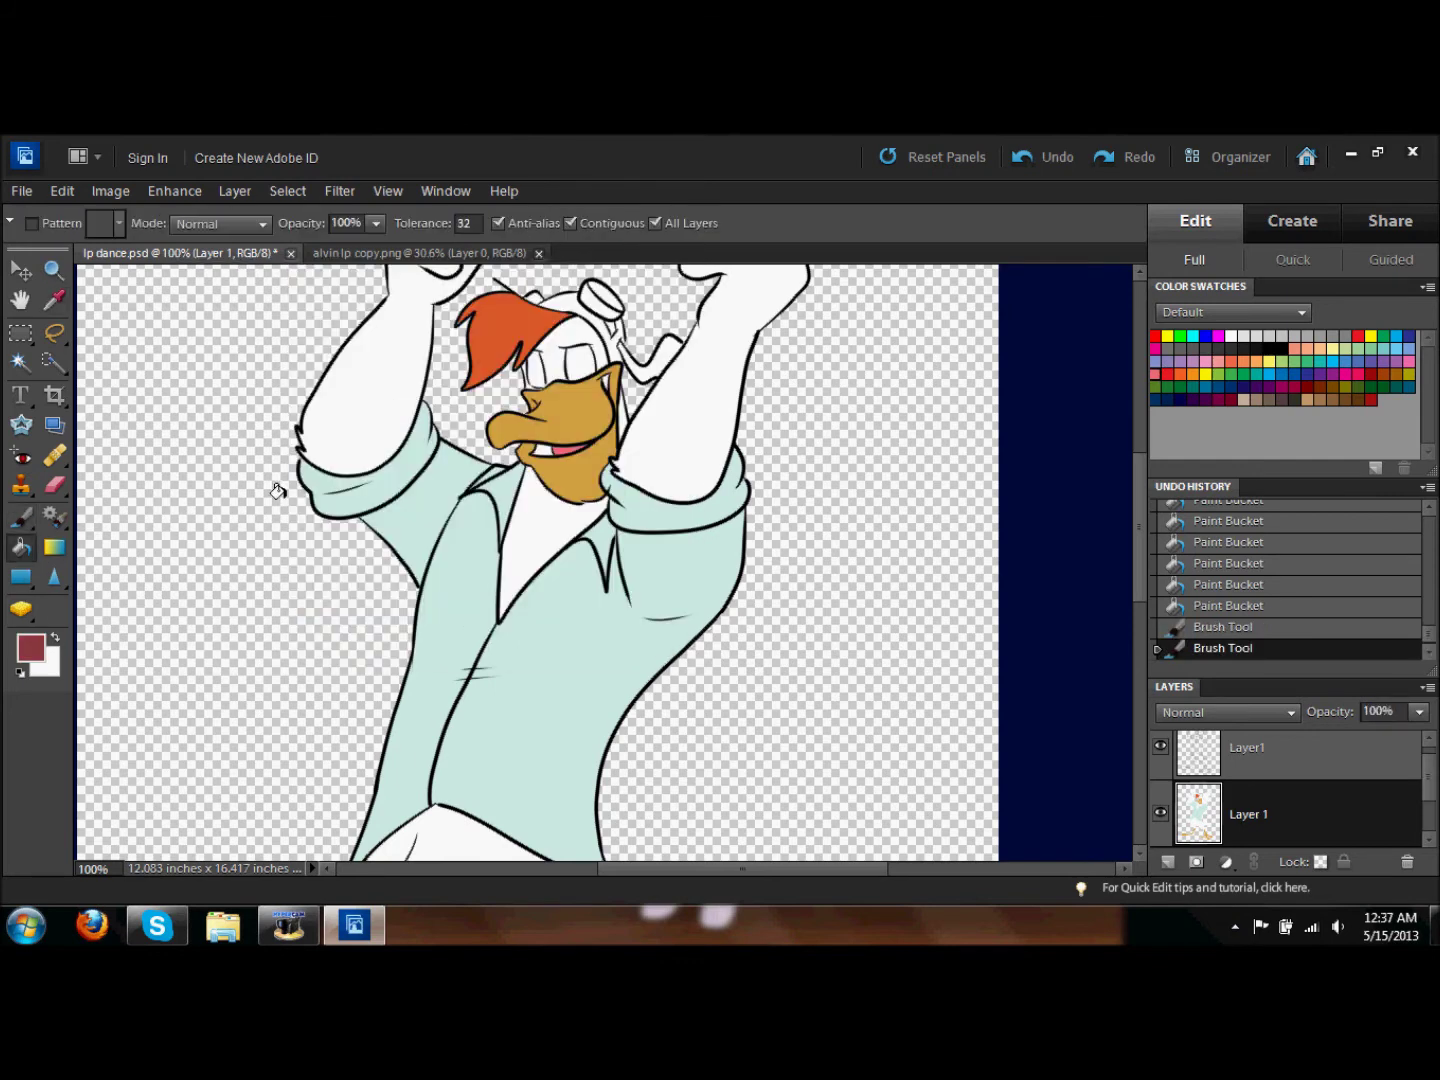
key(b)
drag(612, 385, 627, 412)
Step: Sample the goggle brown from the reference and fill the goggle strap brown
click(420, 253)
key(i)
click(482, 321)
click(180, 253)
click(21, 548)
click(594, 299)
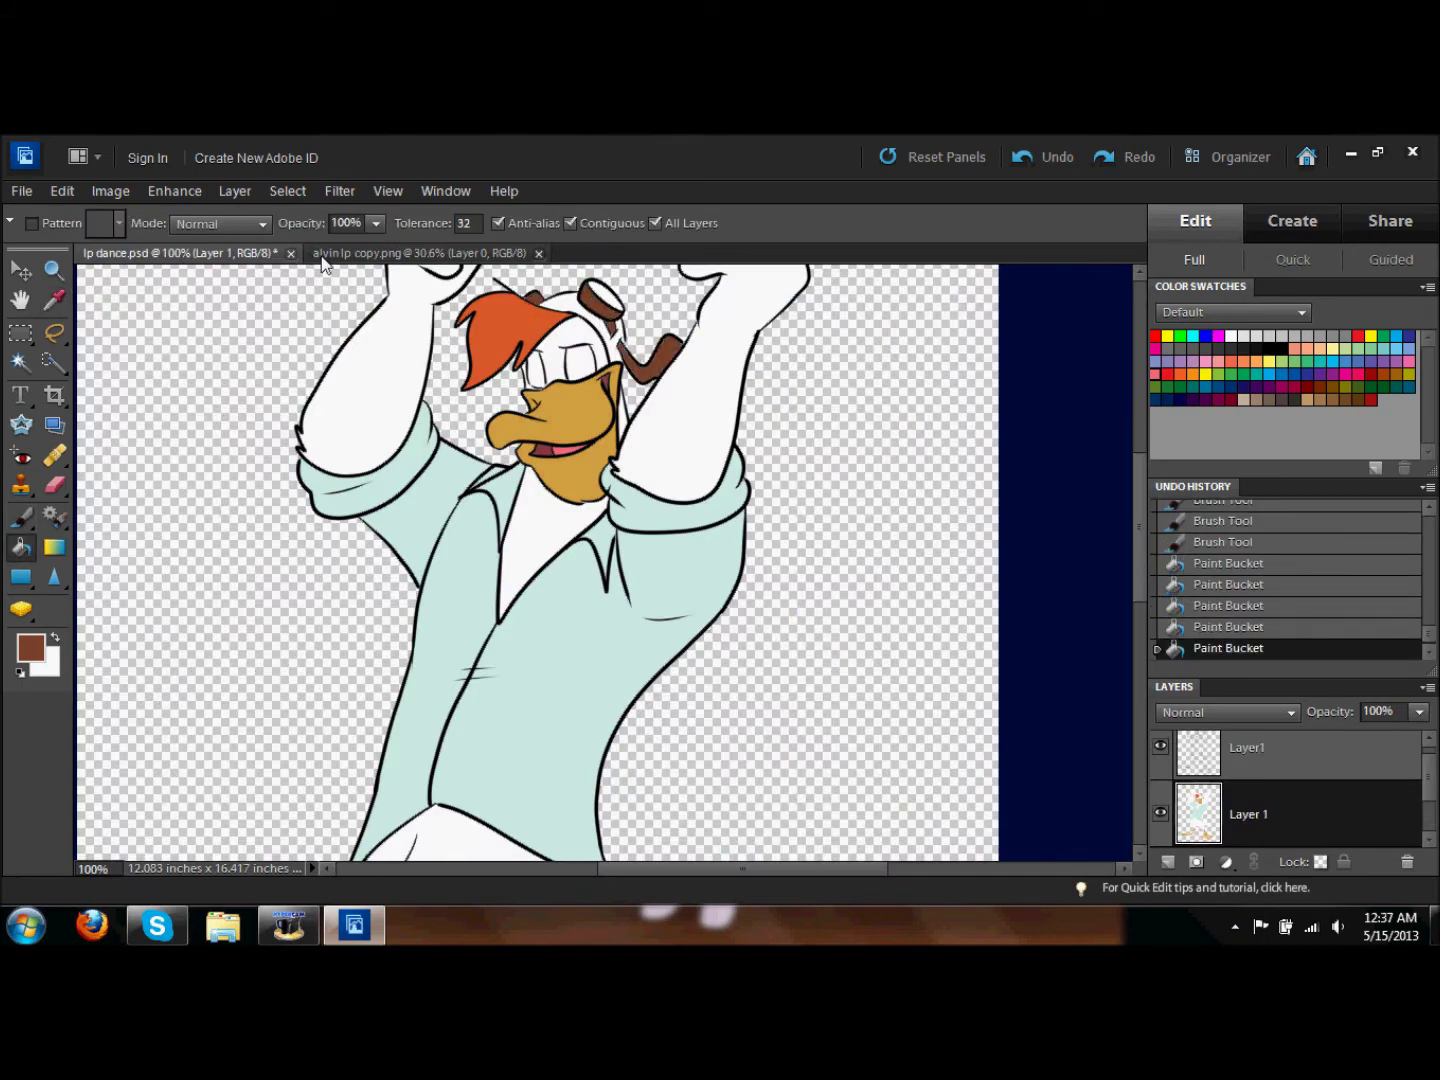
Step: Zoom to 200% on the head and fill the goggle band a darker red-brown
key(z)
drag(223, 266, 852, 530)
key(b)
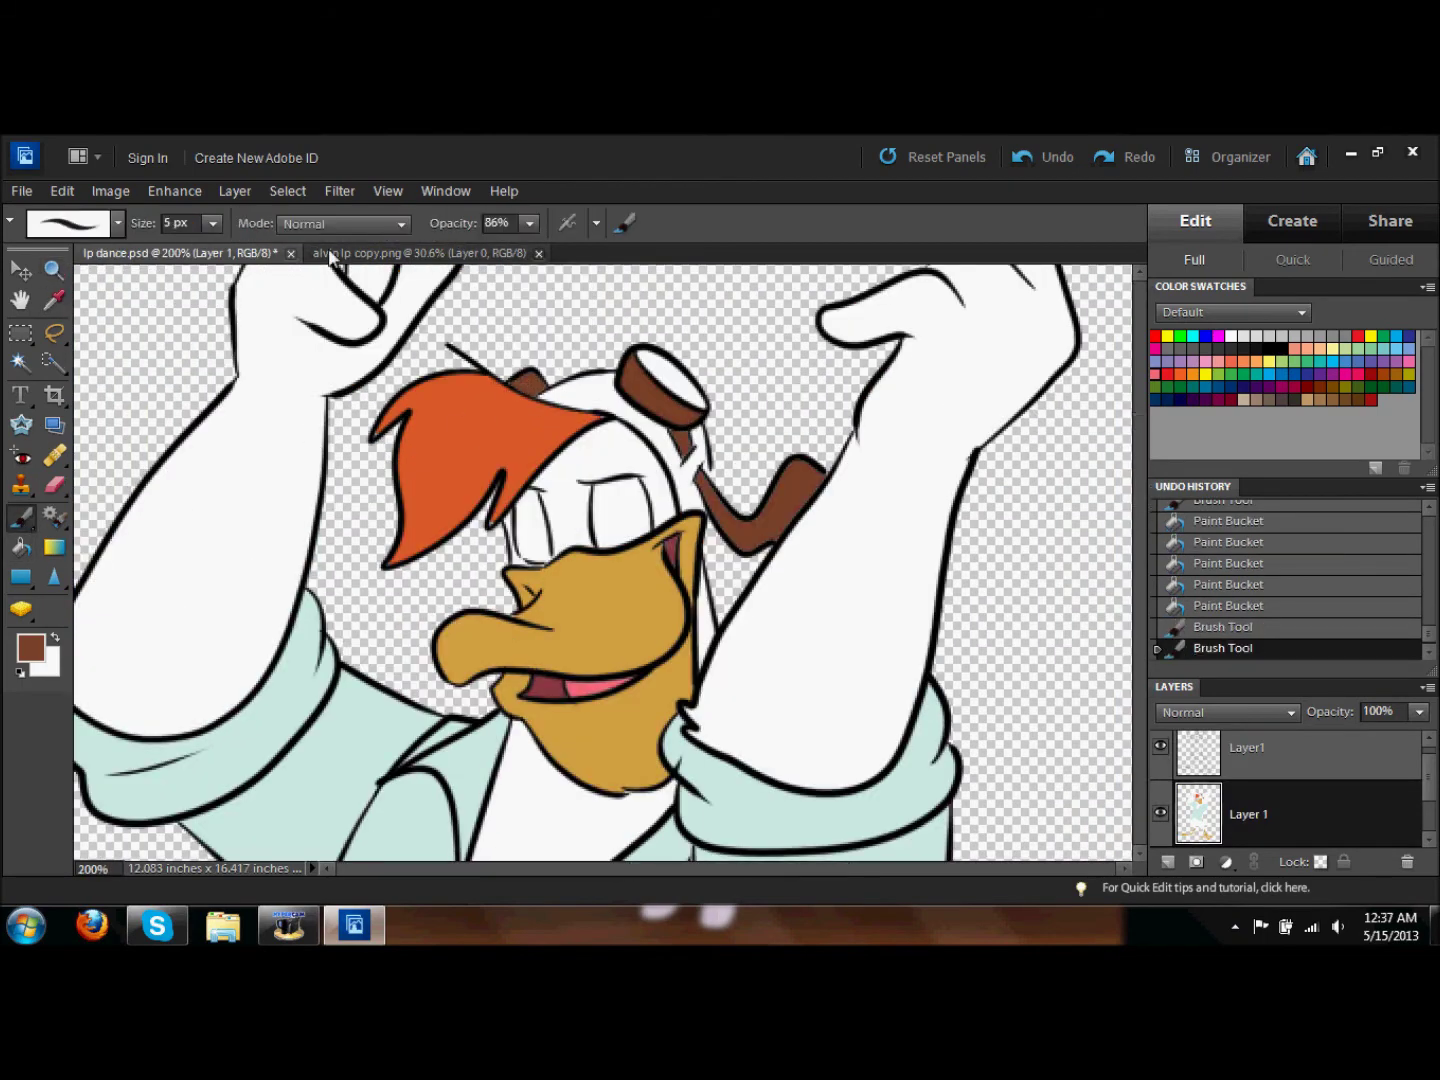
click(339, 253)
click(180, 253)
key(k)
click(578, 405)
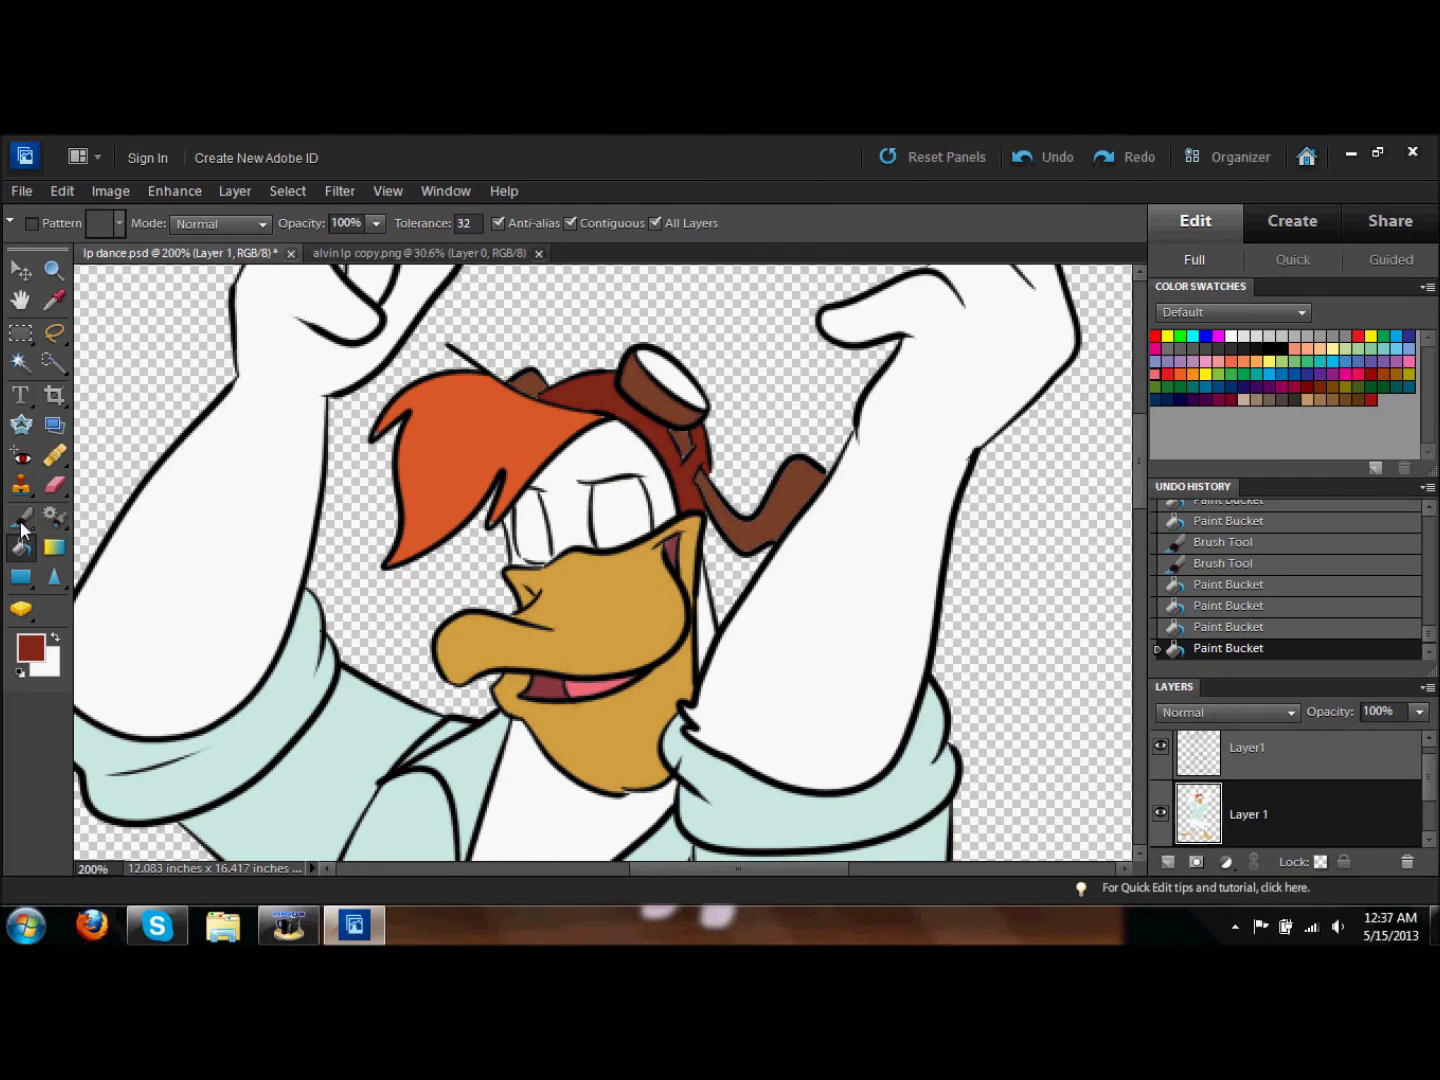
Step: Close the gaps in the goggle outline with black brush strokes
key(b)
key(d)
click(650, 396)
drag(610, 400, 548, 388)
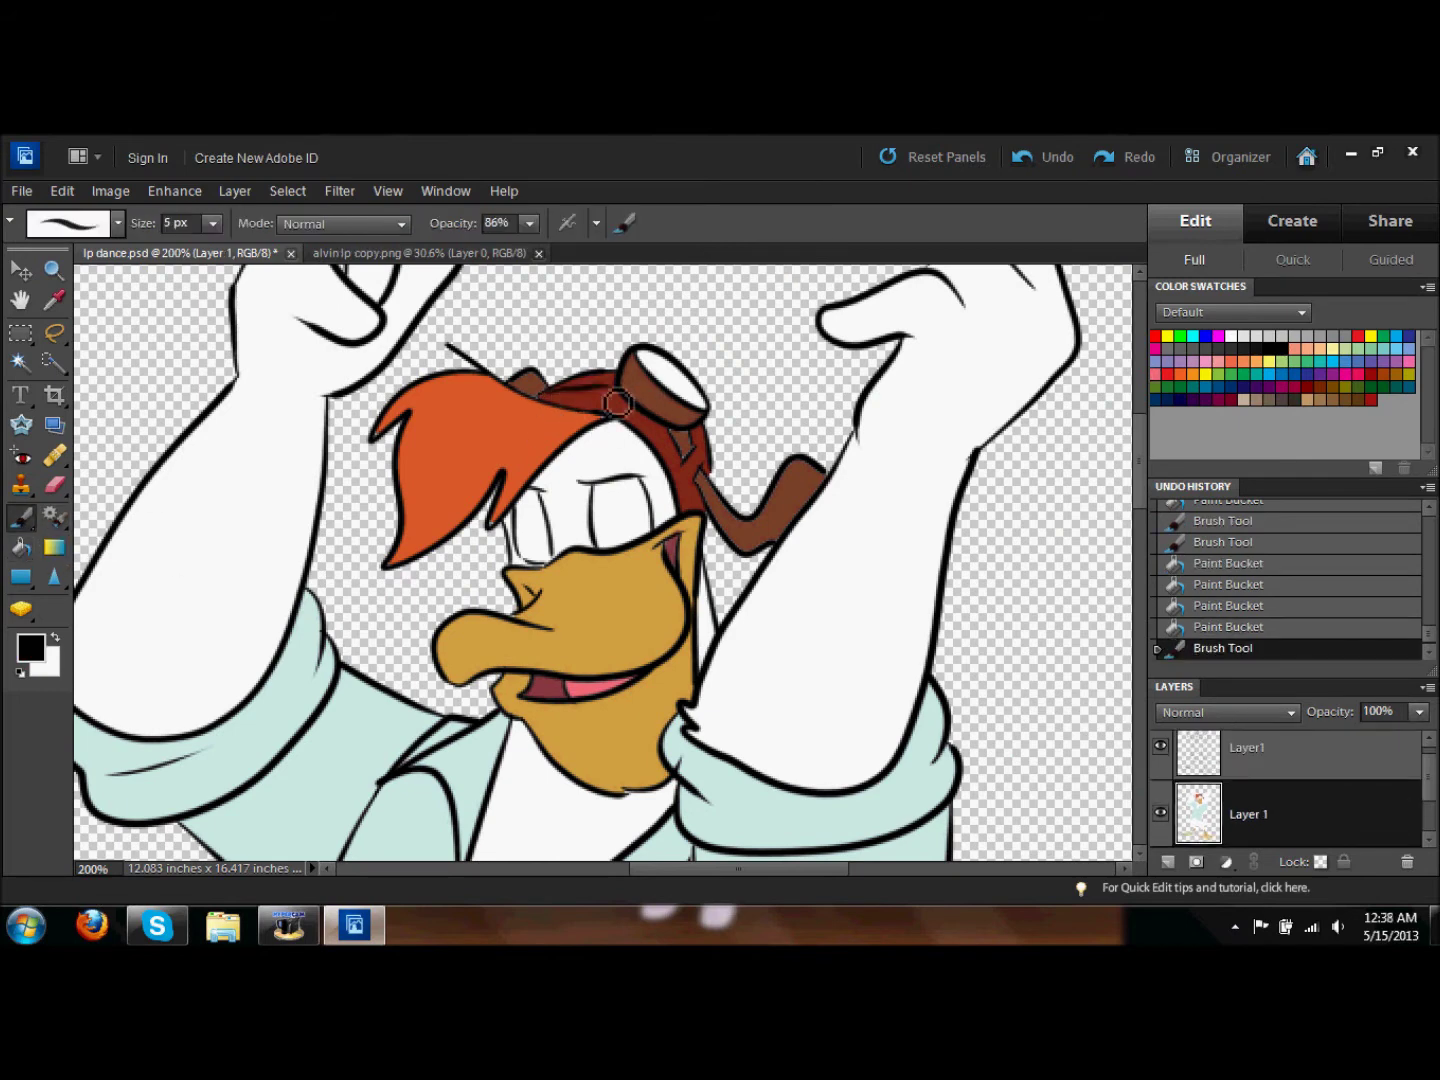
Step: Pick up the strap brown from the drawing and paint over the goggle strap
key(i)
click(534, 388)
key(k)
key(b)
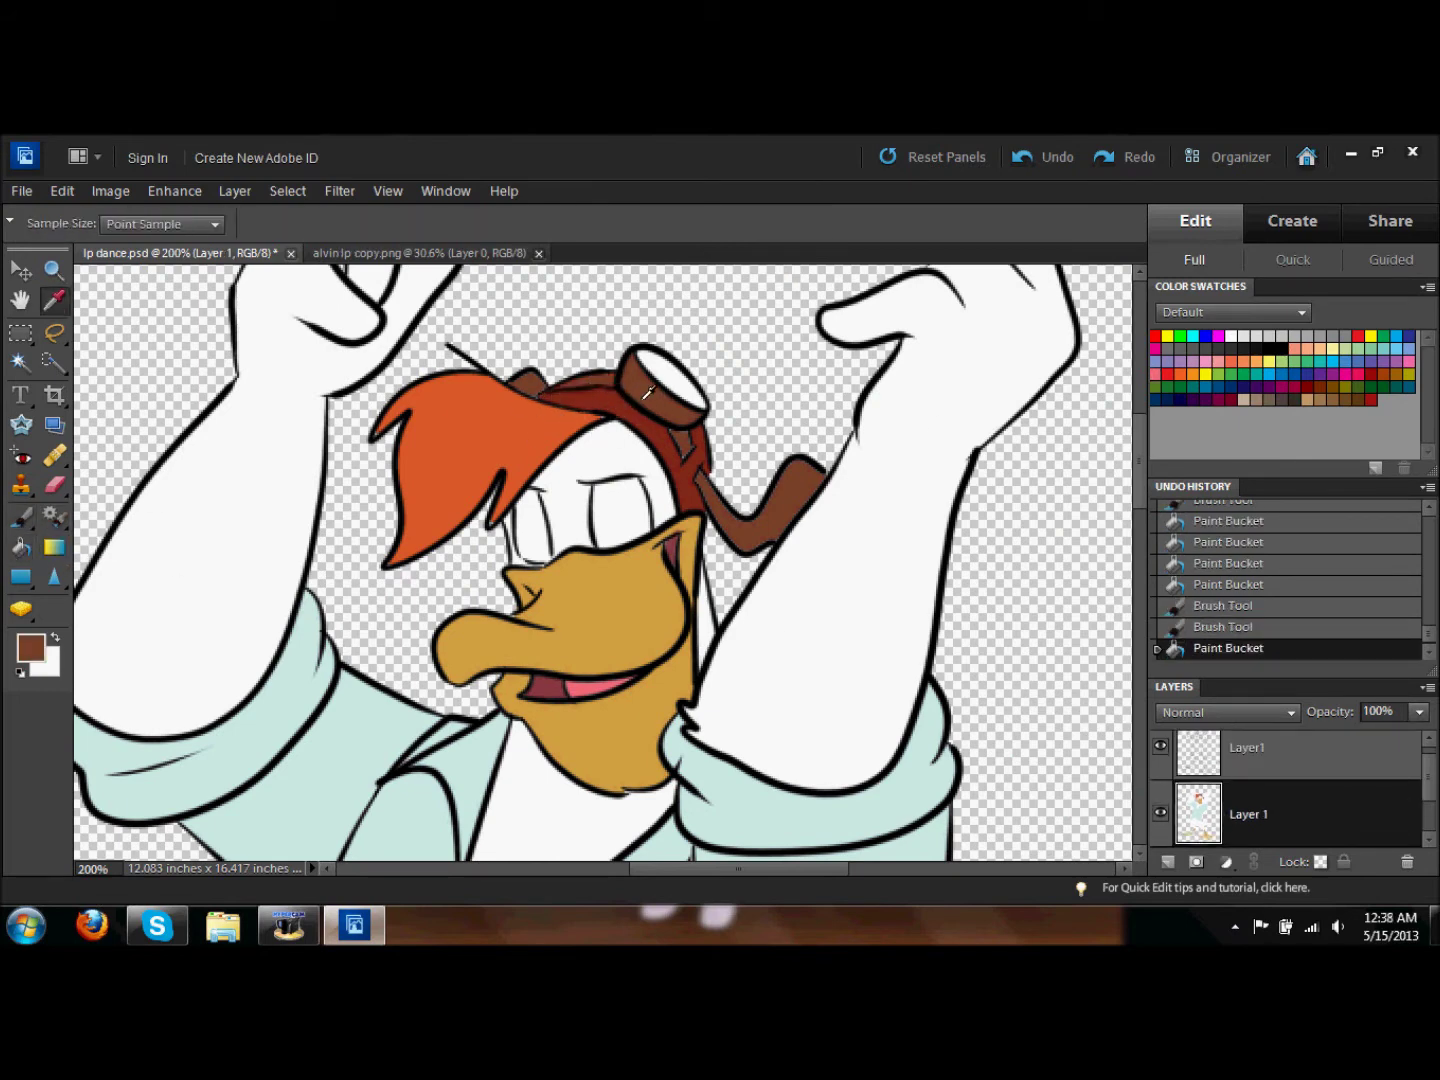
drag(670, 430, 706, 475)
drag(560, 395, 541, 434)
Step: Fill both goggle lenses teal and merge the lineart down onto the colour layer
key(z)
drag(440, 301, 289, 562)
click(21, 547)
click(430, 516)
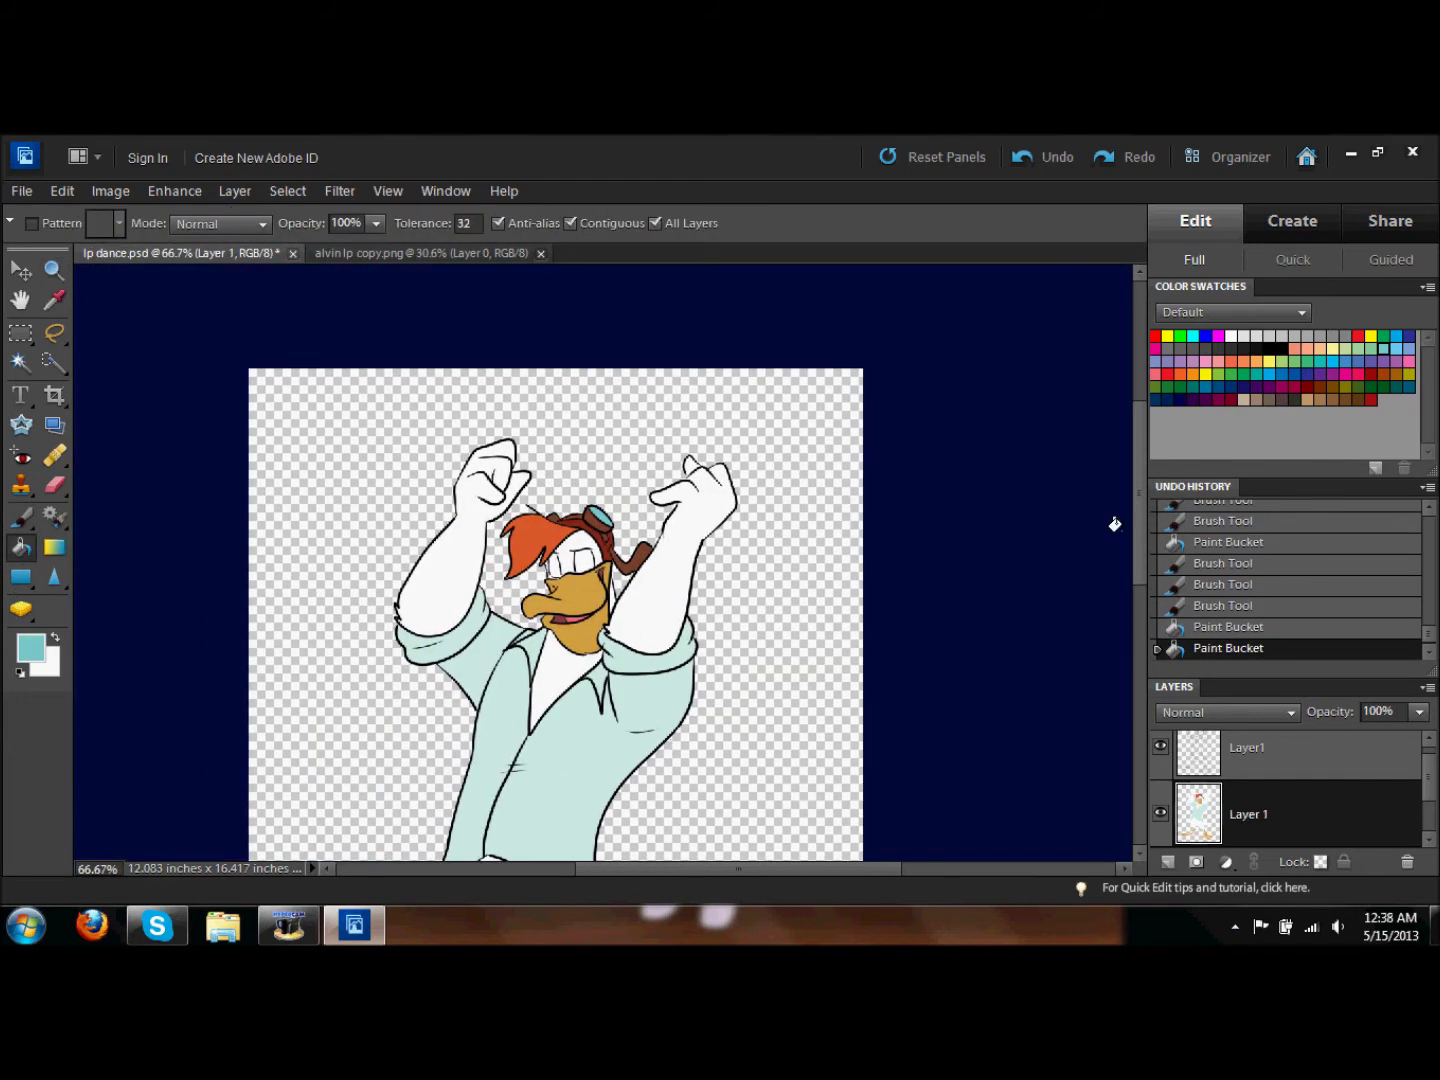
scroll(1129, 620, down, 3)
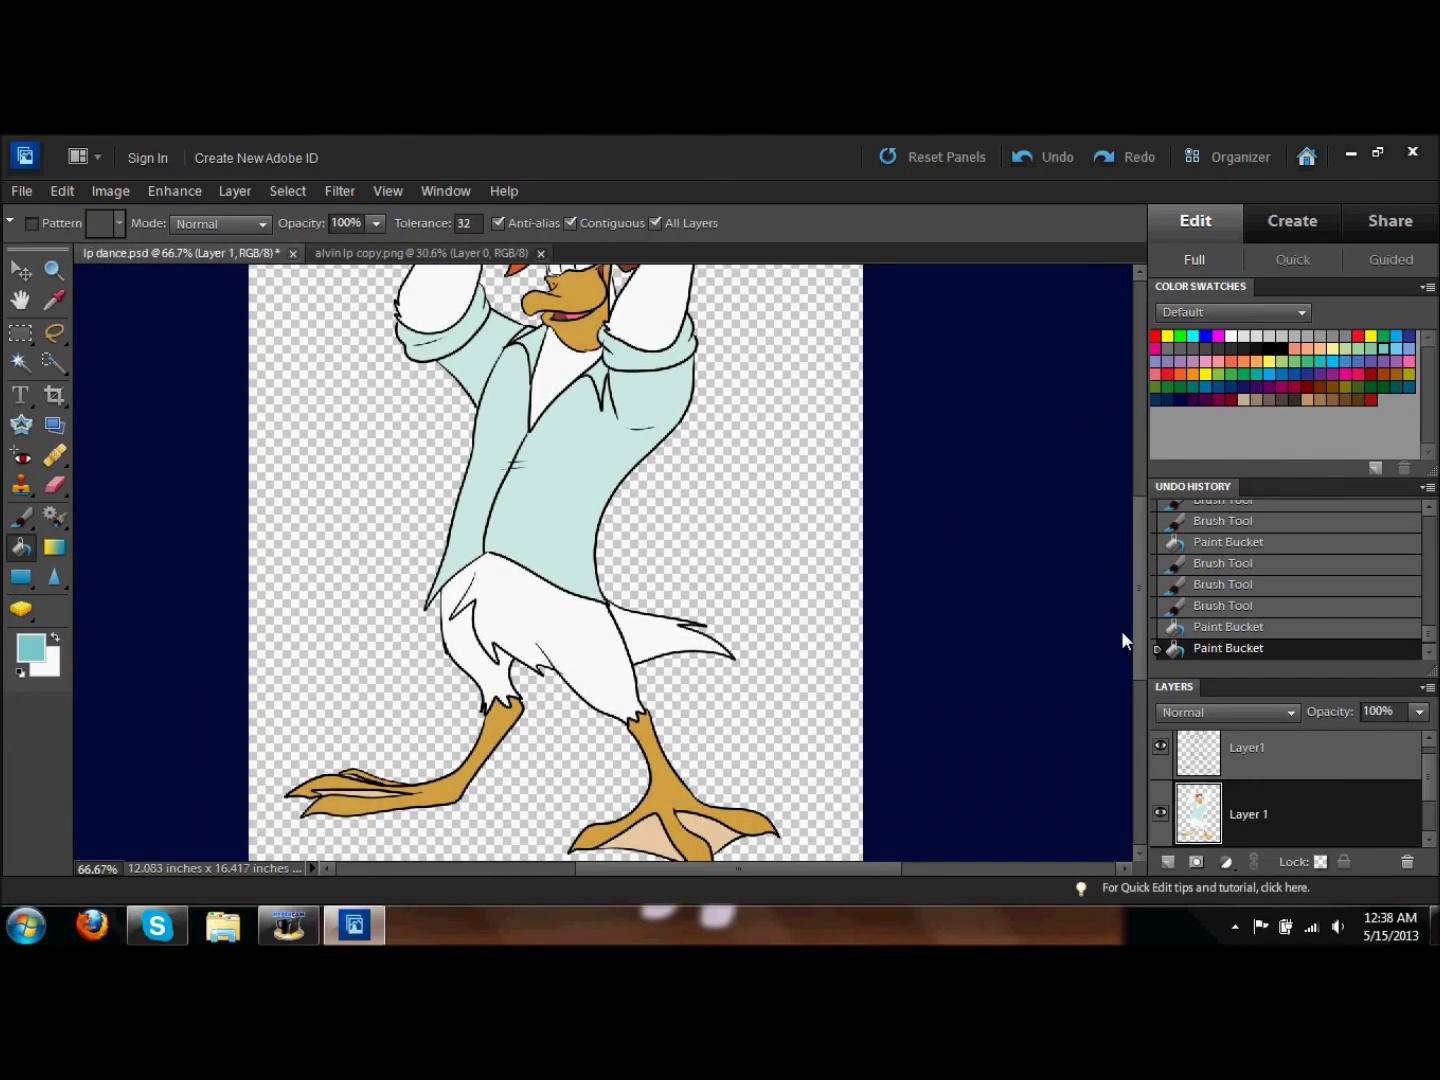
scroll(1121, 631, up, 3)
key(ctrl+e)
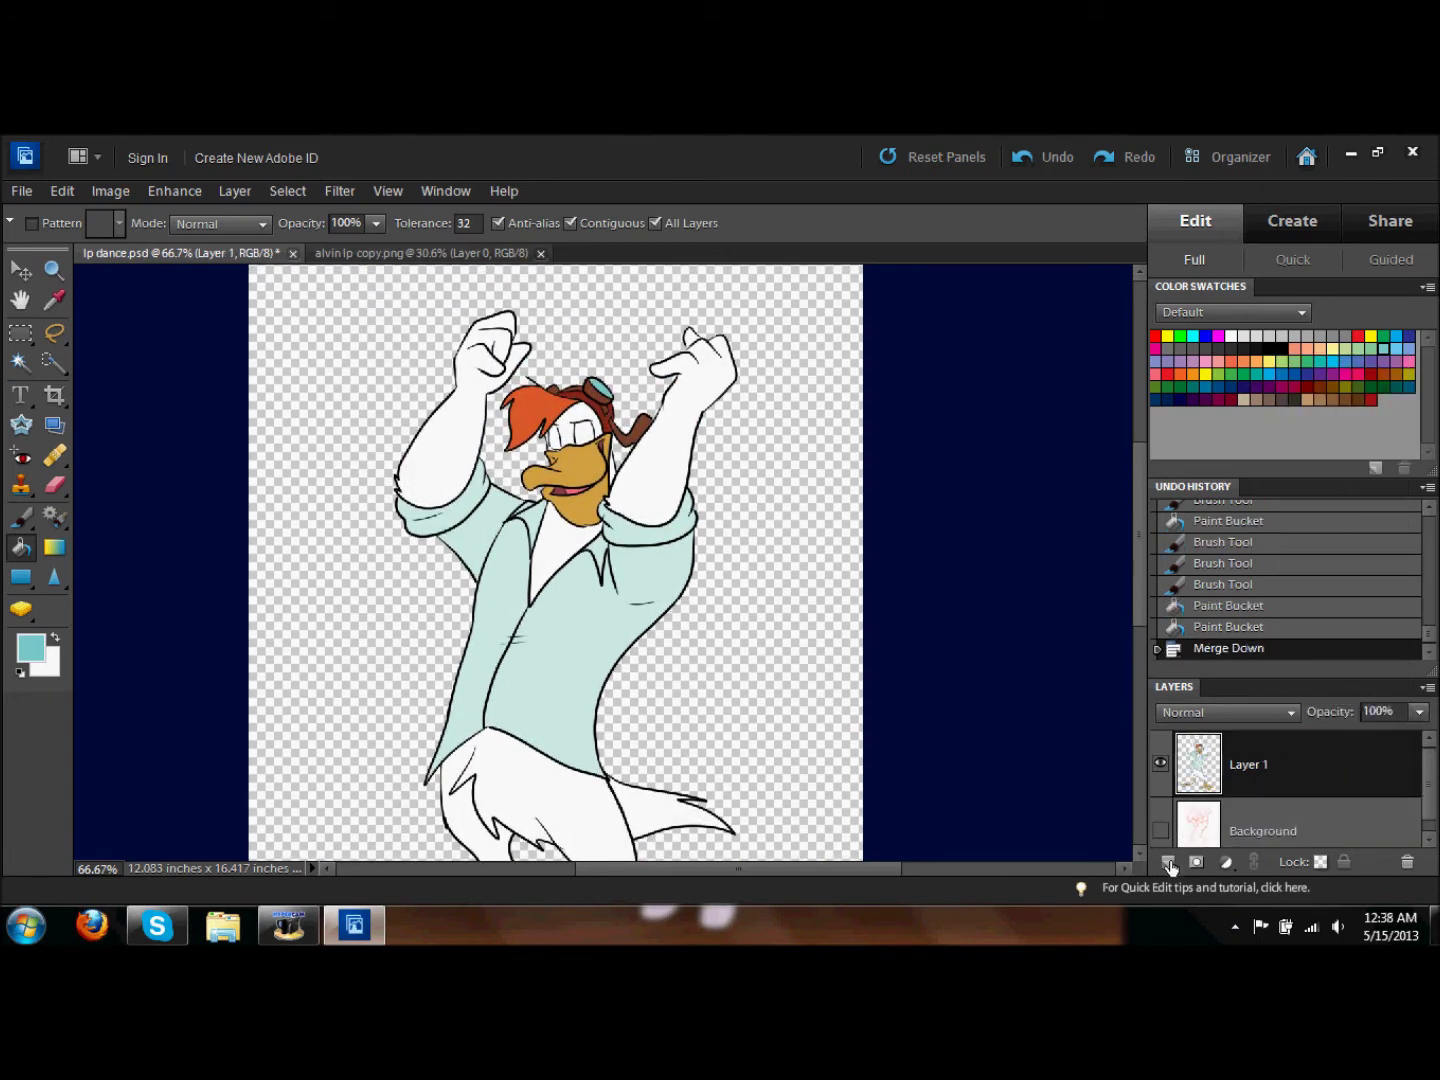
Step: Add a new clipped layer set to Multiply with a purple shading colour
click(1168, 862)
key(ctrl+g)
key(z)
click(592, 454)
click(1322, 386)
click(1215, 712)
click(1201, 256)
Step: Shade the mouth, chin and face in purple, undoing the neck strokes
key(b)
drag(594, 523, 594, 525)
drag(544, 552, 569, 592)
mouse_move(581, 515)
mouse_down()
mouse_move(561, 558)
mouse_move(530, 572)
mouse_move(578, 565)
mouse_up()
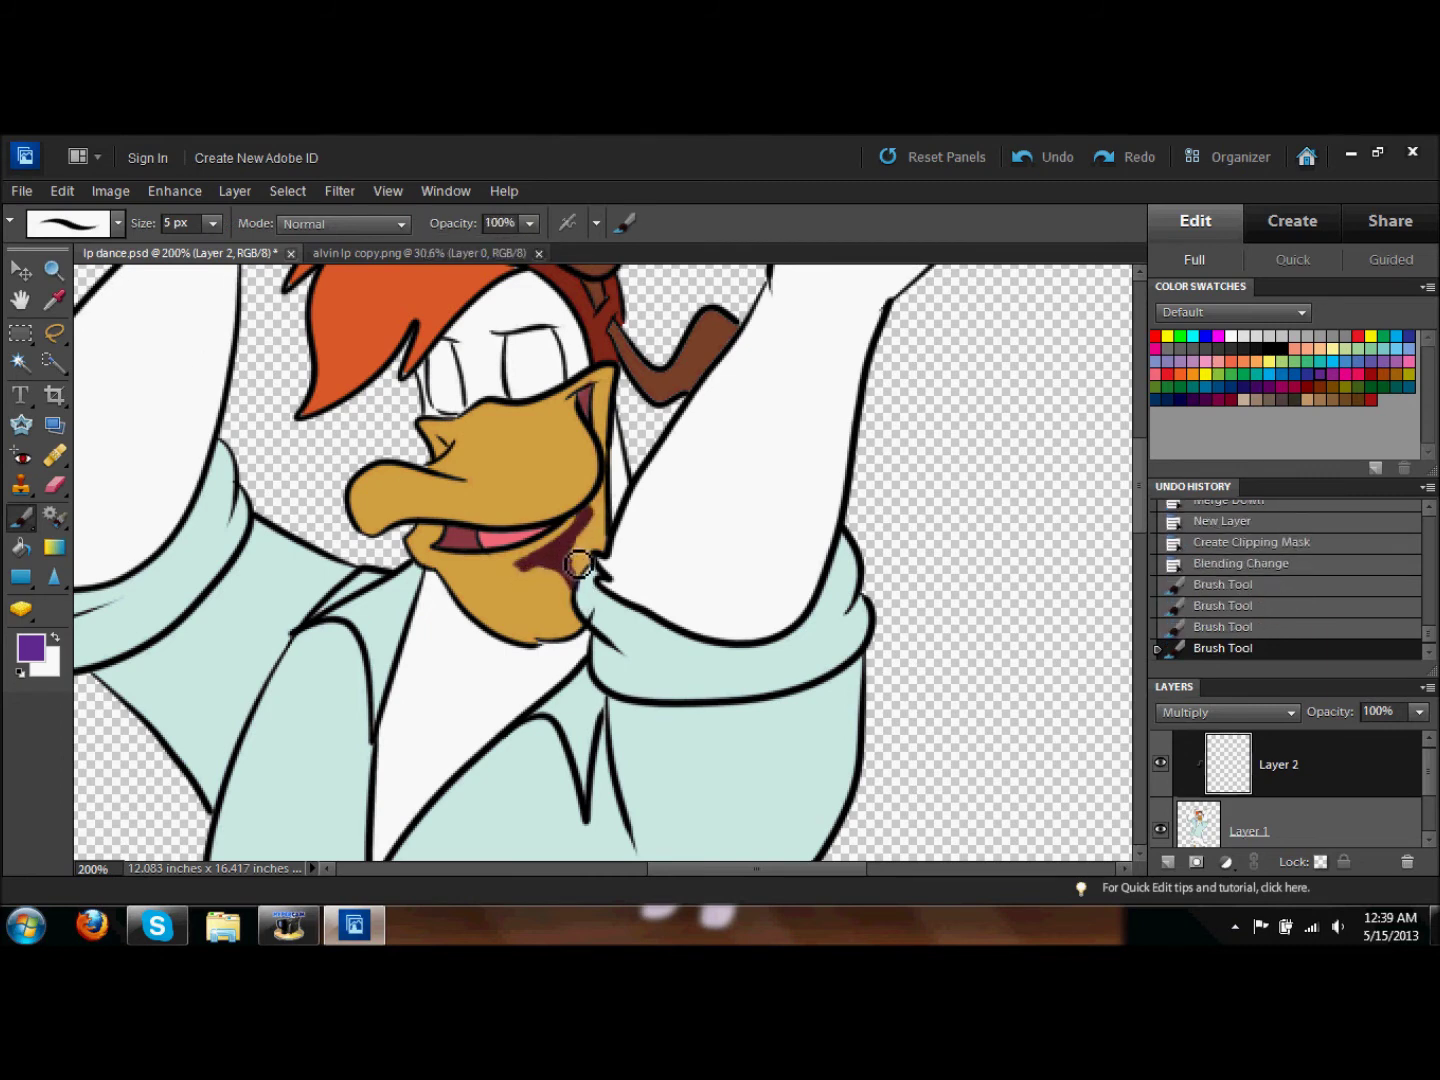
drag(622, 531, 614, 426)
drag(617, 420, 632, 472)
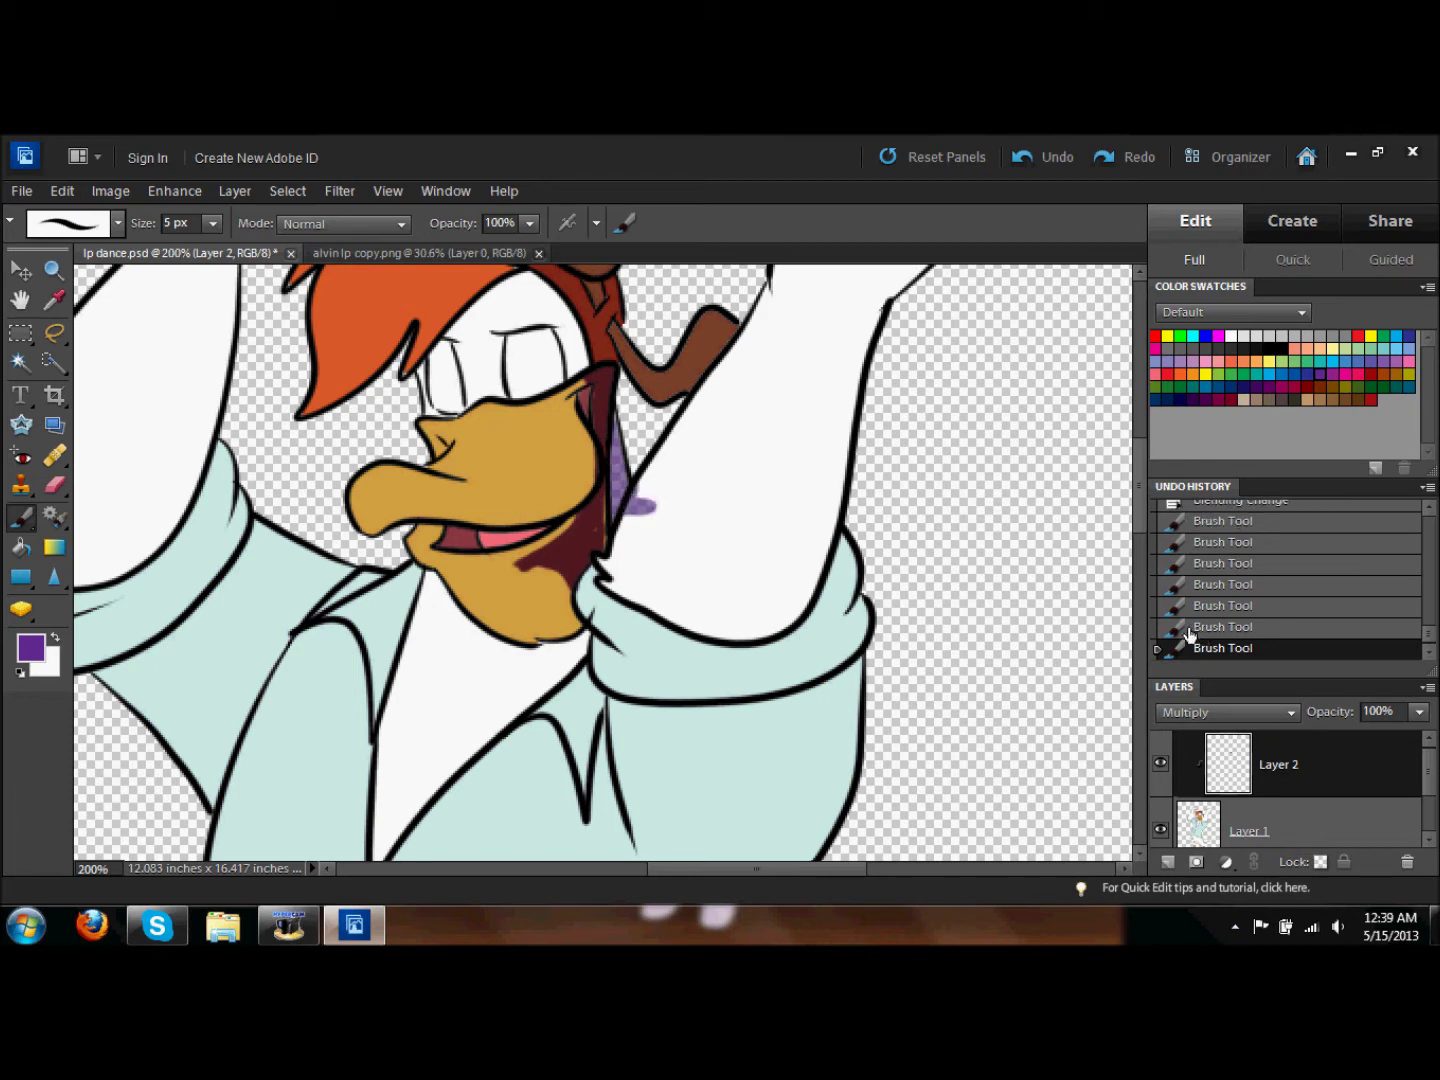
click(1188, 630)
click(1190, 563)
Step: Reapply Multiply, then shade along the beak's mouth and right edge down to the neck
click(1191, 521)
click(1228, 712)
click(1191, 264)
drag(518, 521, 580, 502)
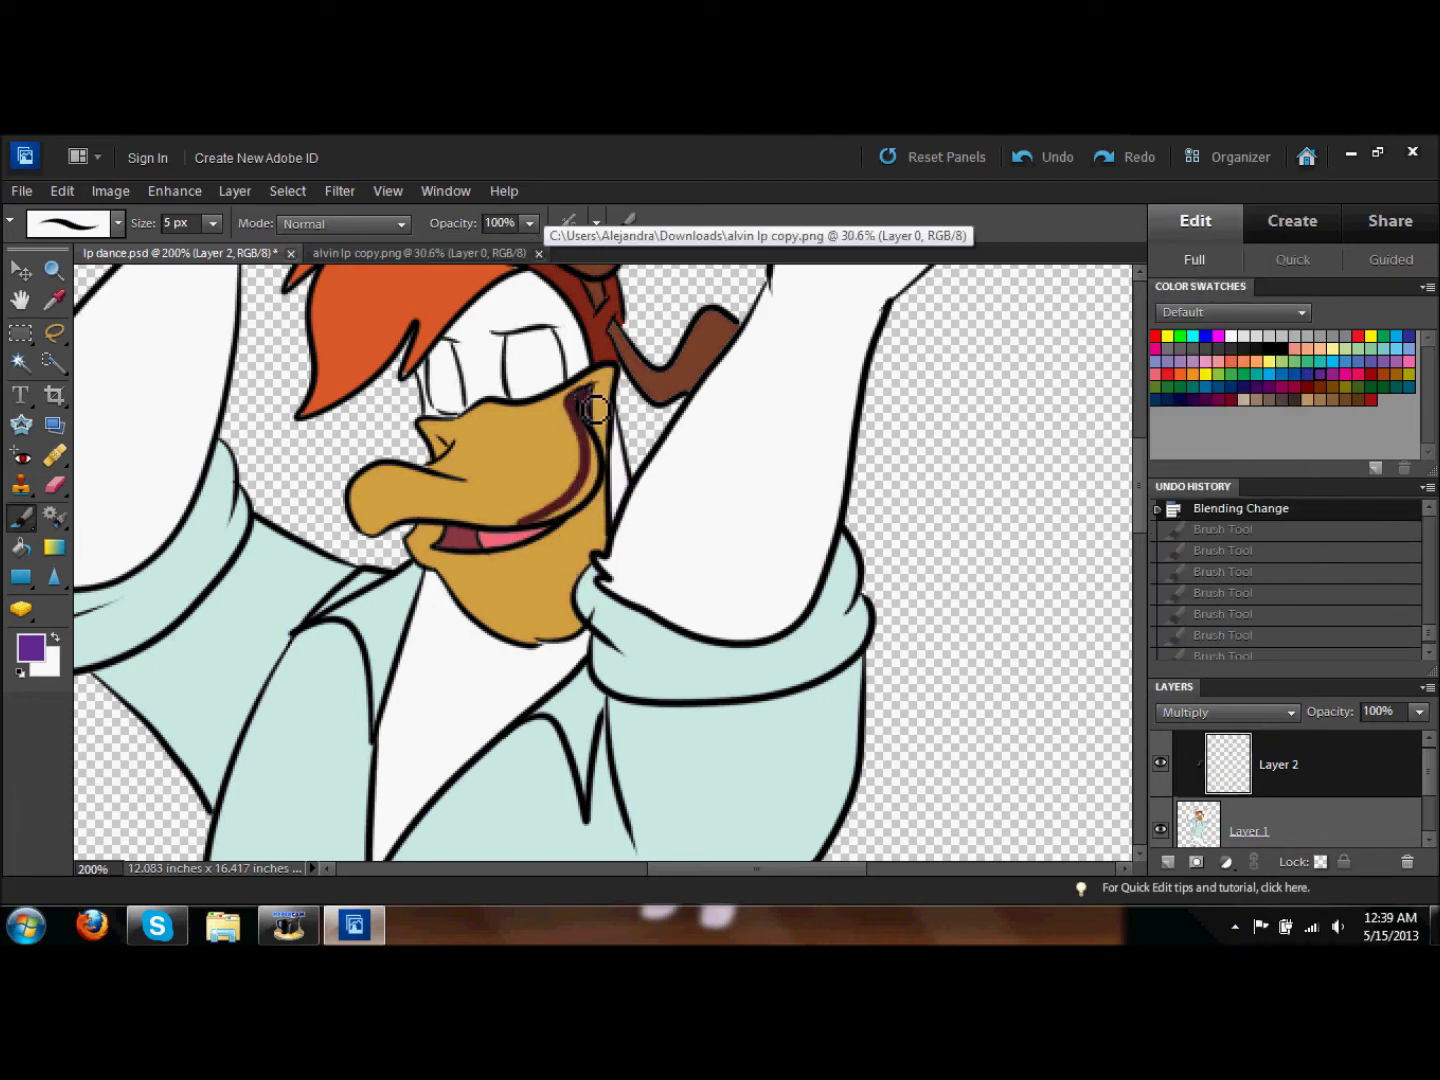
drag(594, 408, 620, 529)
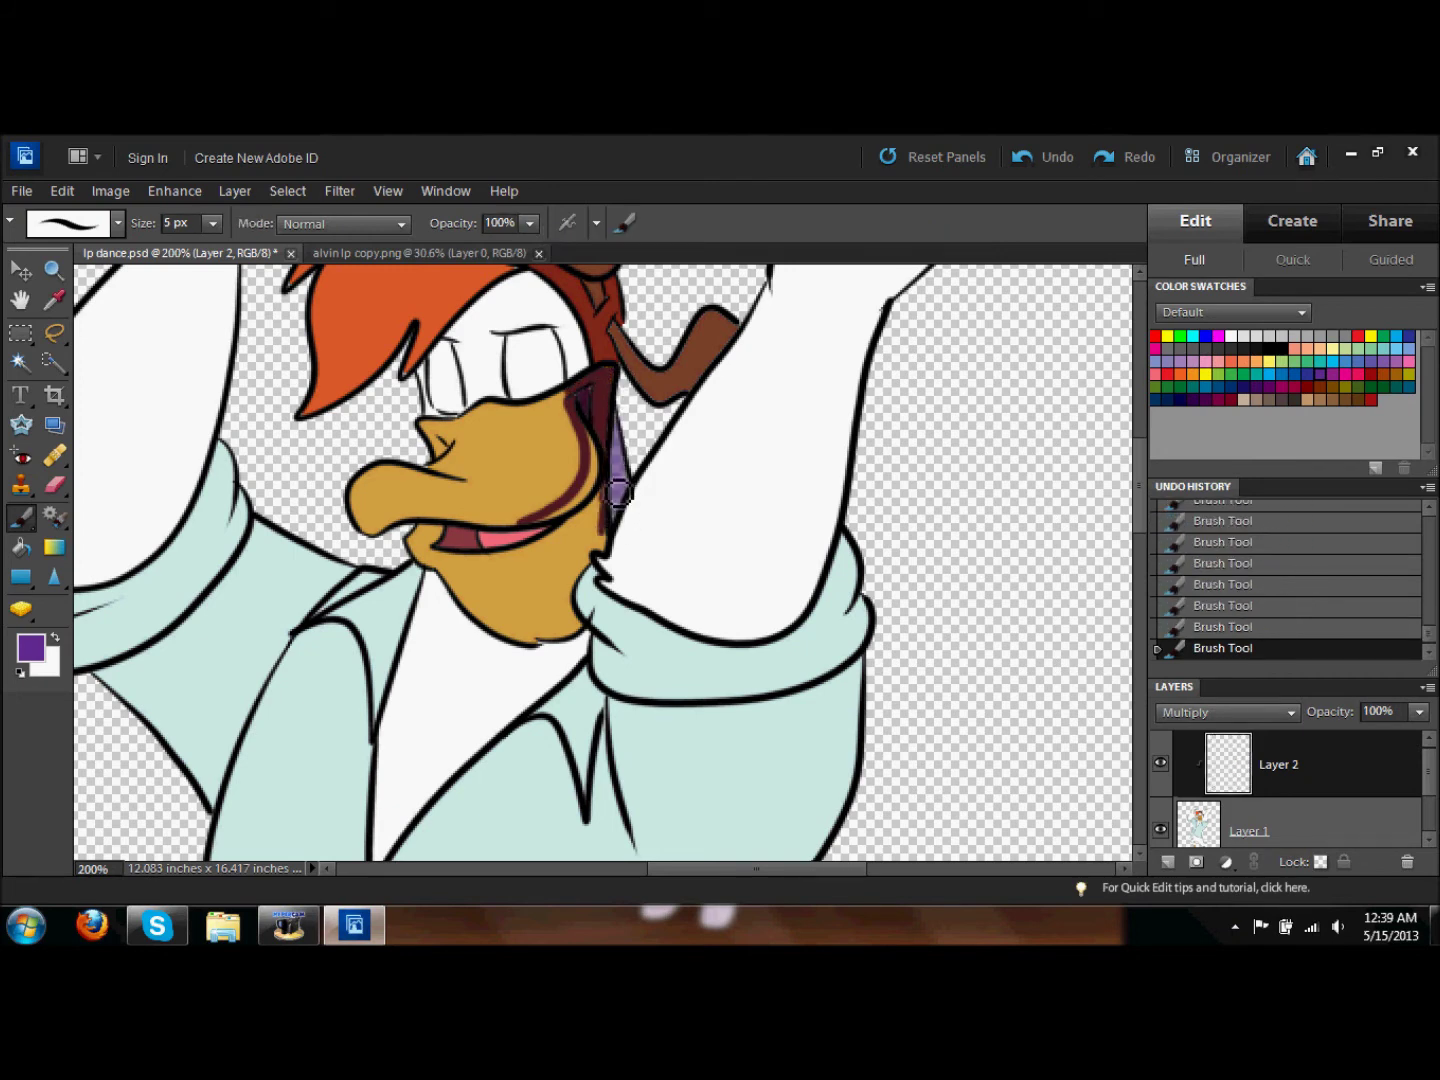
key(ctrl+e)
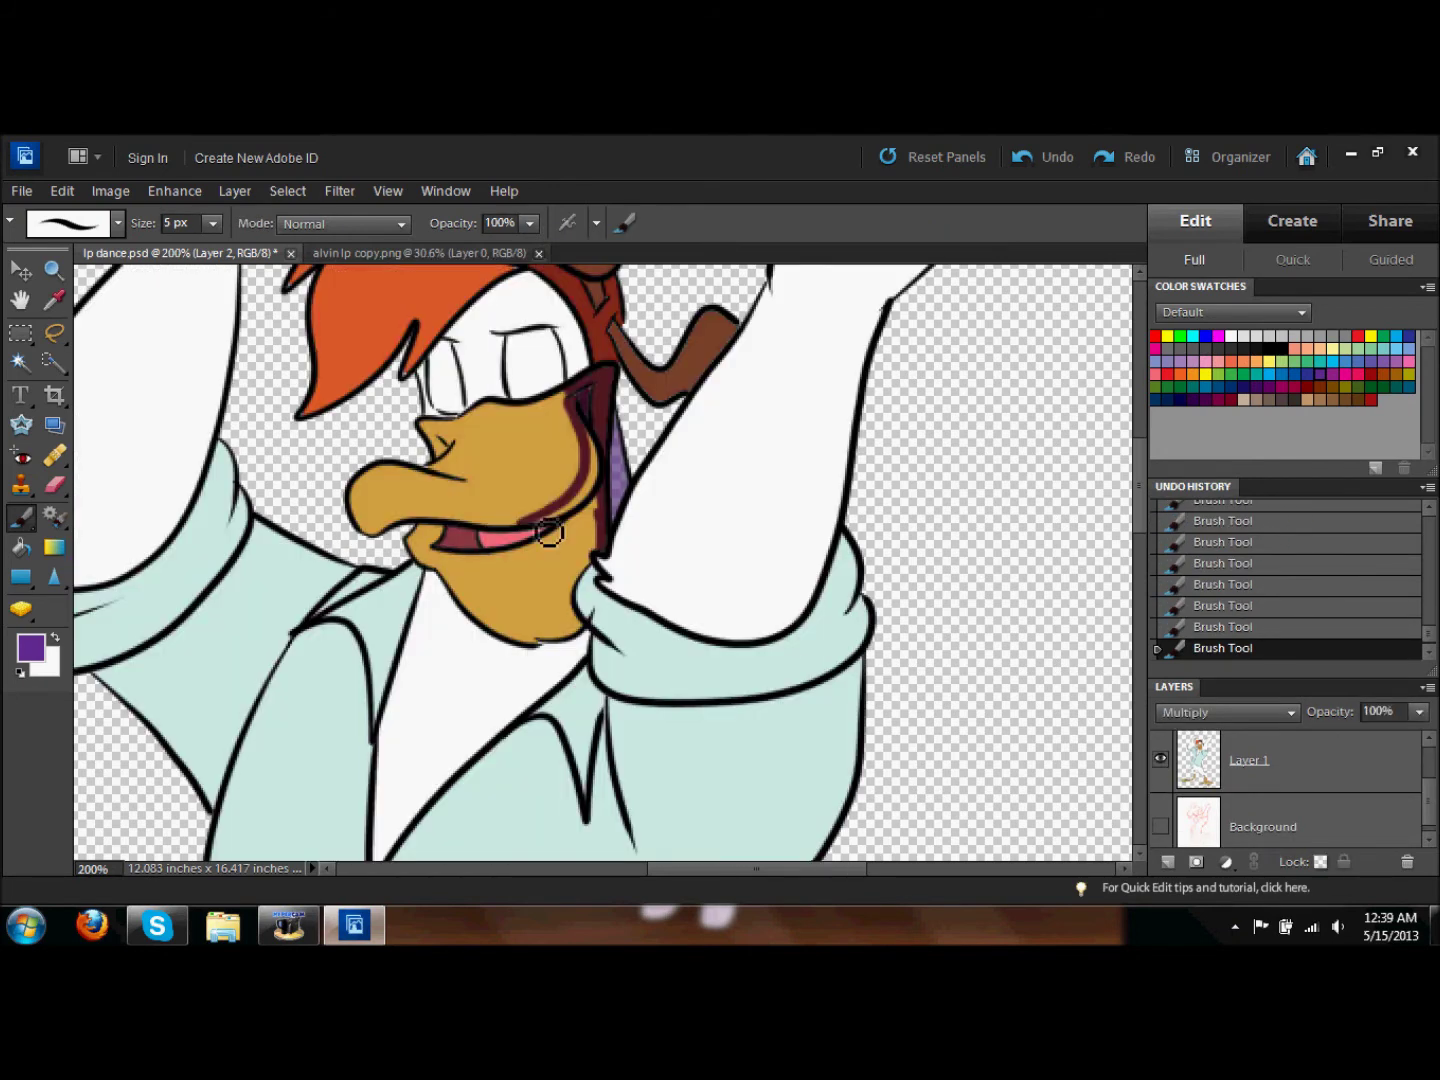
Step: Adjust the shading opacity and add strokes near the beak edge and nostril
click(1419, 711)
mouse_move(1426, 735)
mouse_down()
mouse_move(1372, 733)
mouse_move(1427, 732)
mouse_up()
drag(589, 401, 596, 461)
drag(442, 445, 463, 463)
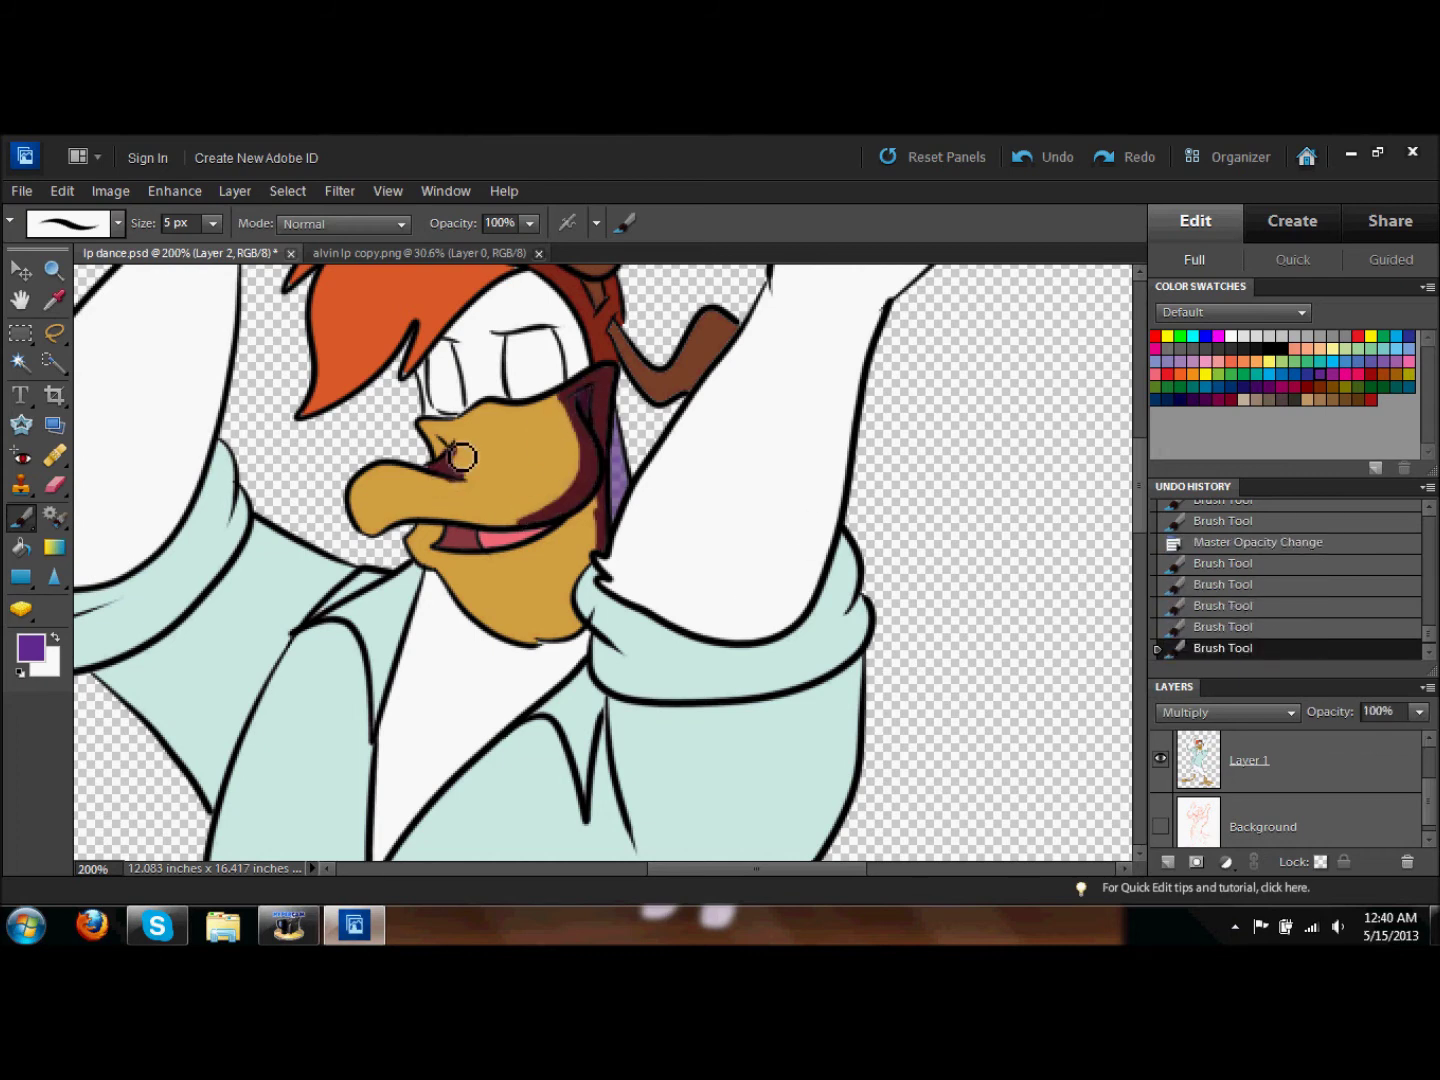
scroll(560, 450, down, 3)
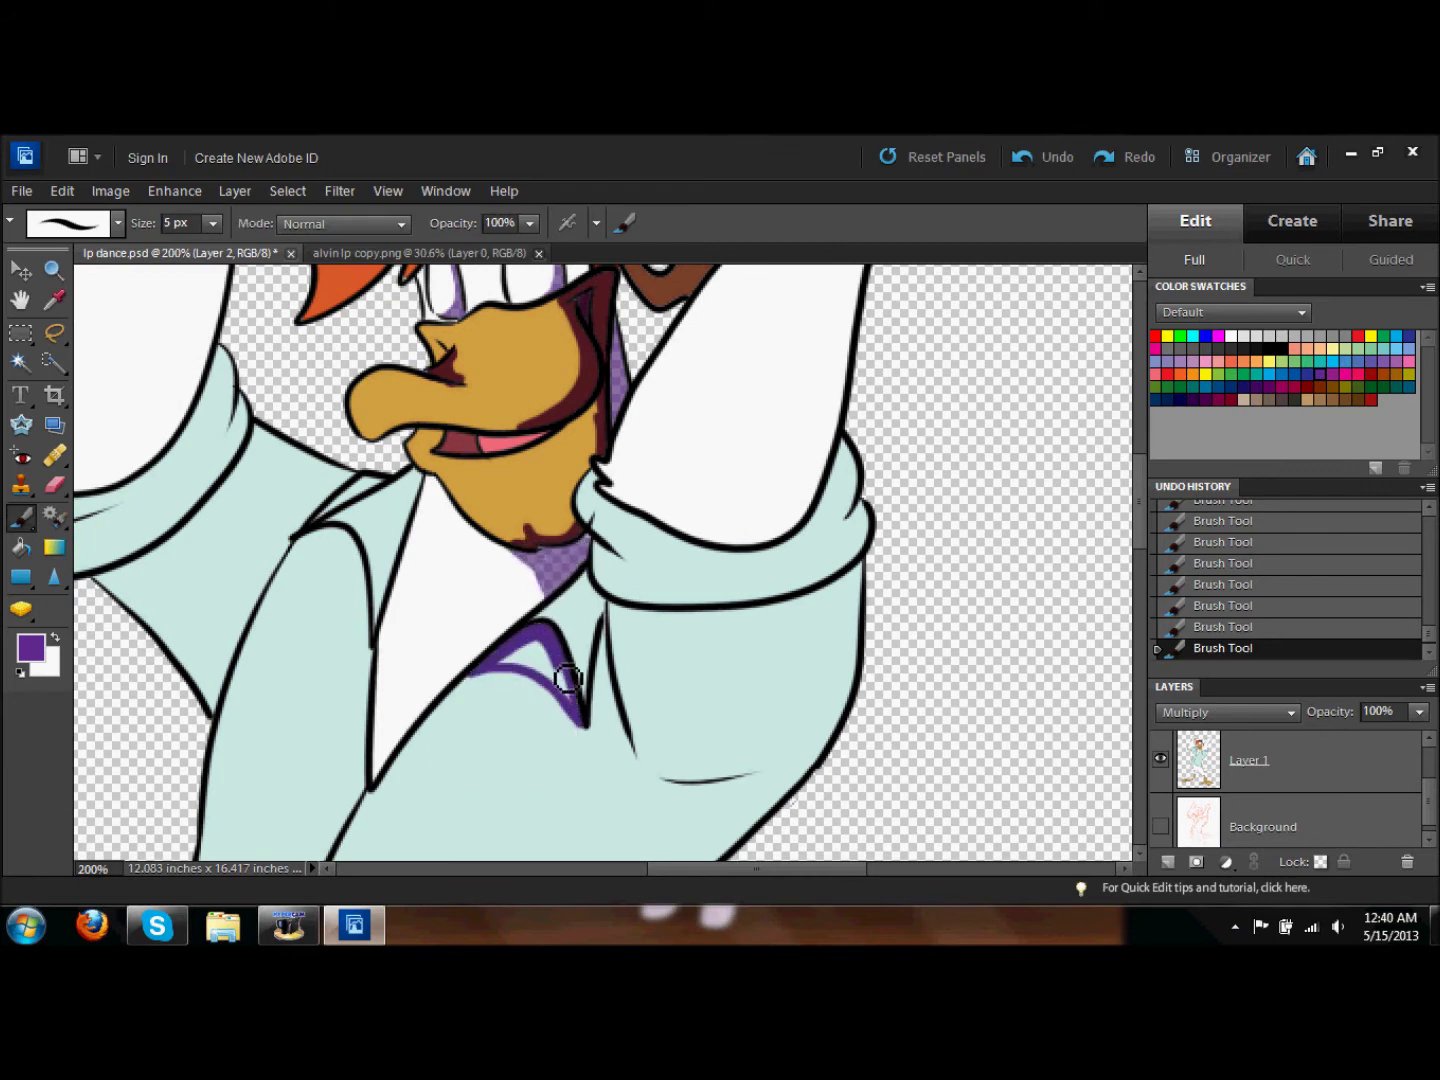
Step: Toggle the Background layer, check Layer 1's opacity, then return to Layer 2
click(1160, 828)
click(1164, 833)
click(1351, 759)
click(1418, 711)
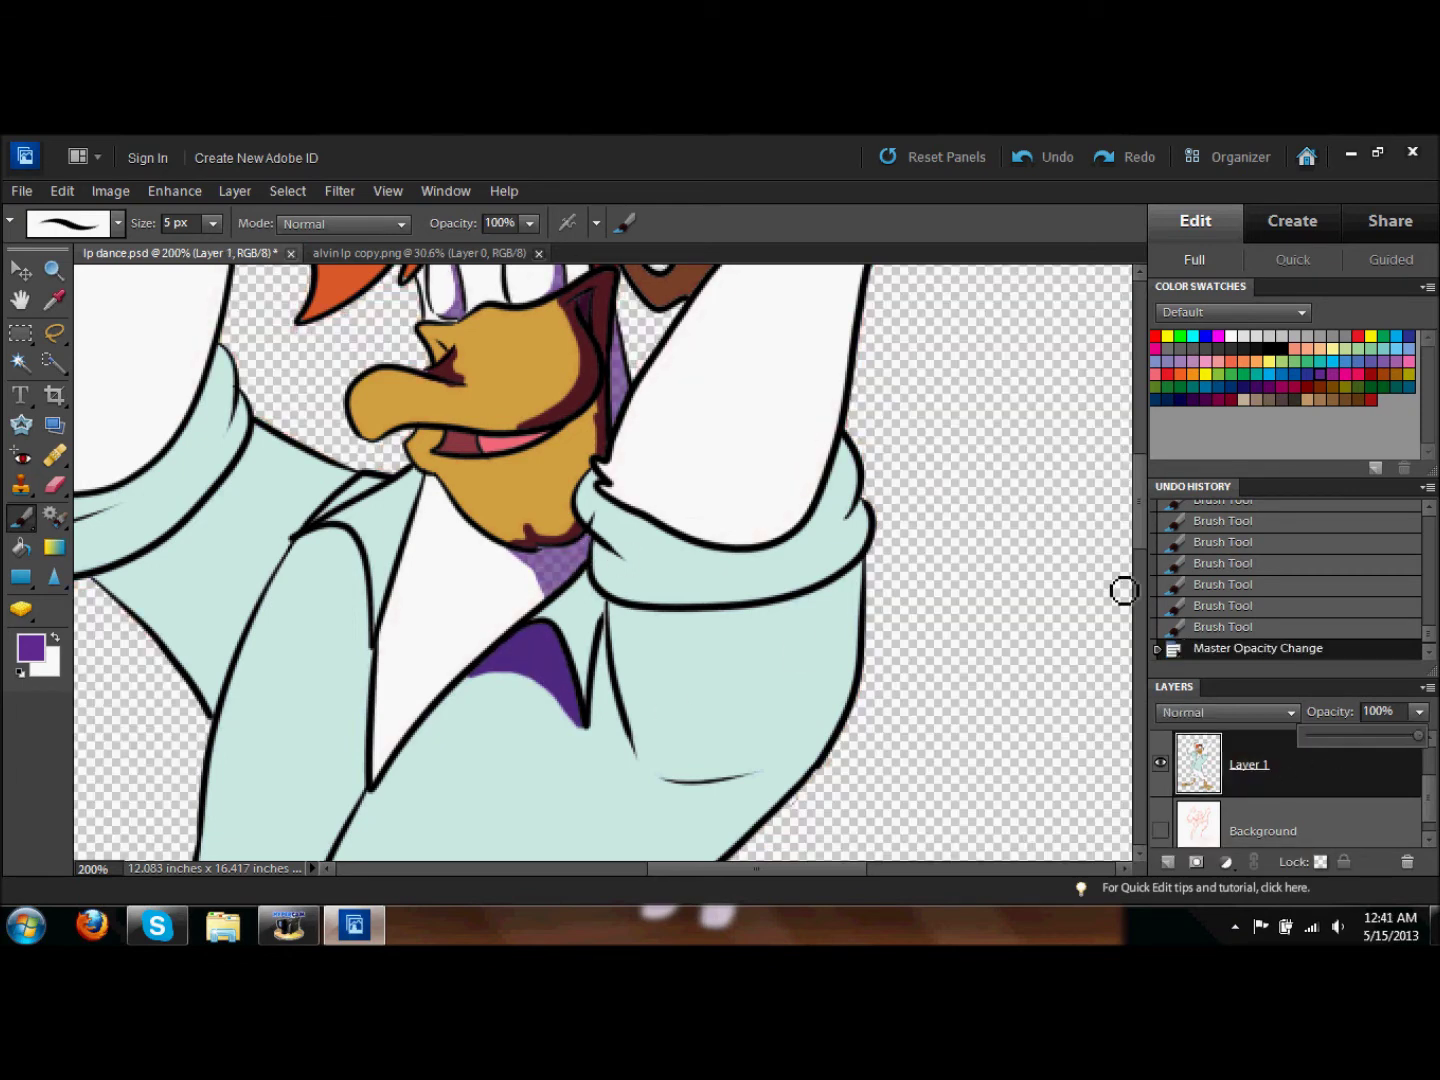
key(ctrl+shift+alt+n)
click(540, 548)
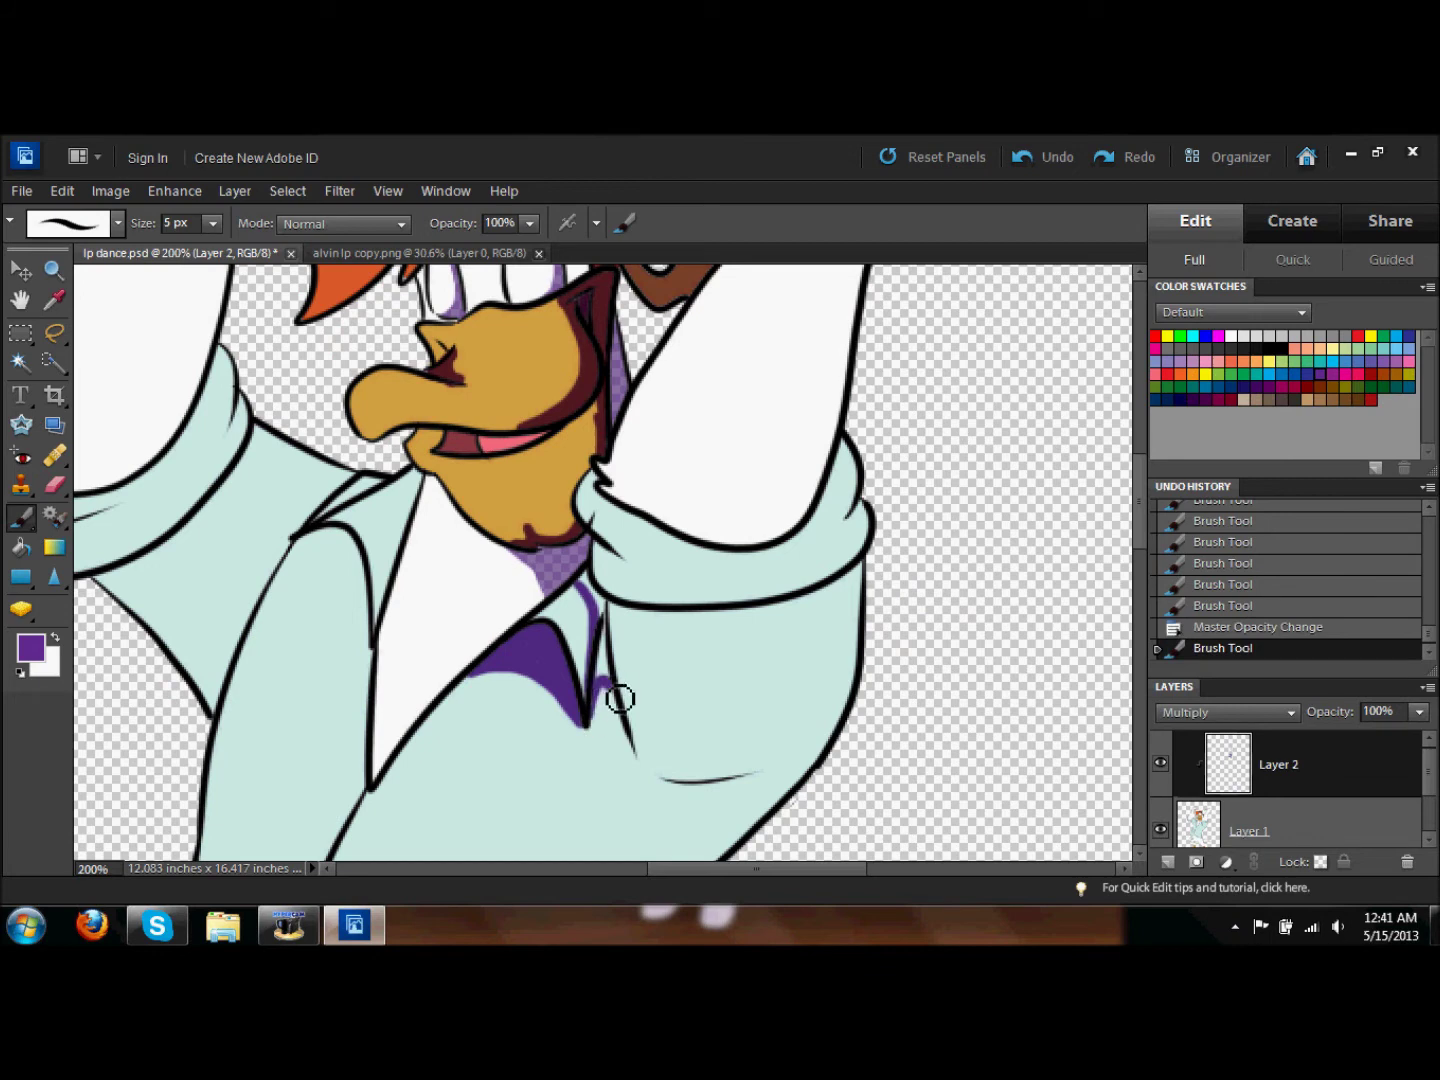
Step: Zoom out to the upper body and paint purple shading strokes on the shirt
key(z)
alt+click(612, 835)
key(b)
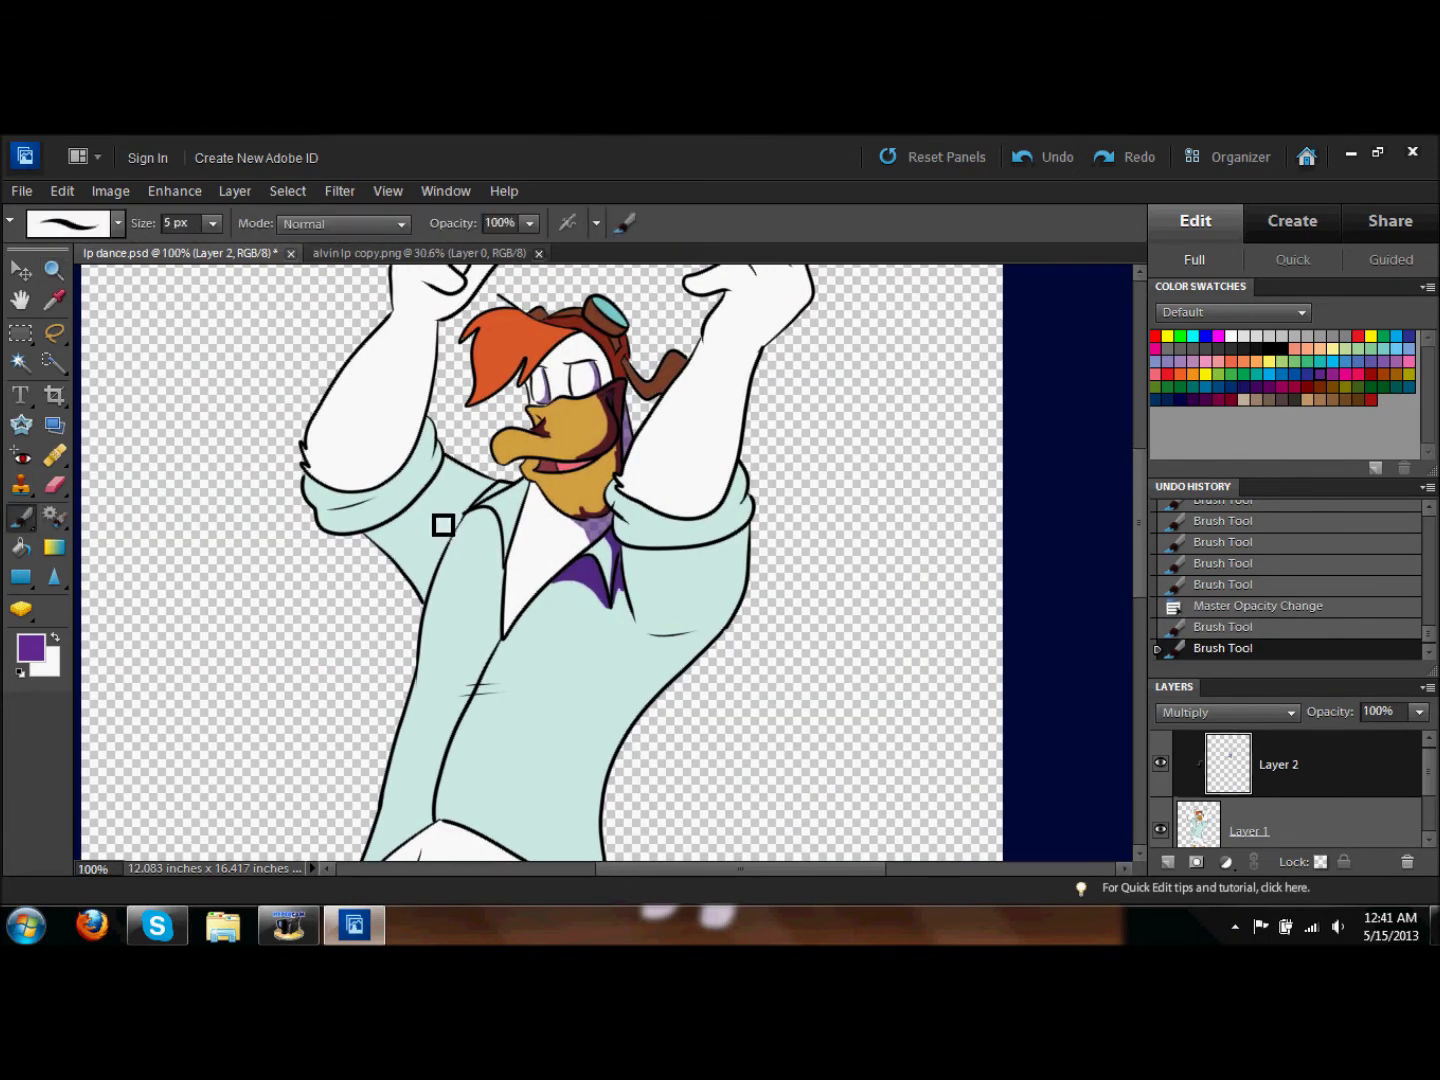
drag(676, 654, 620, 750)
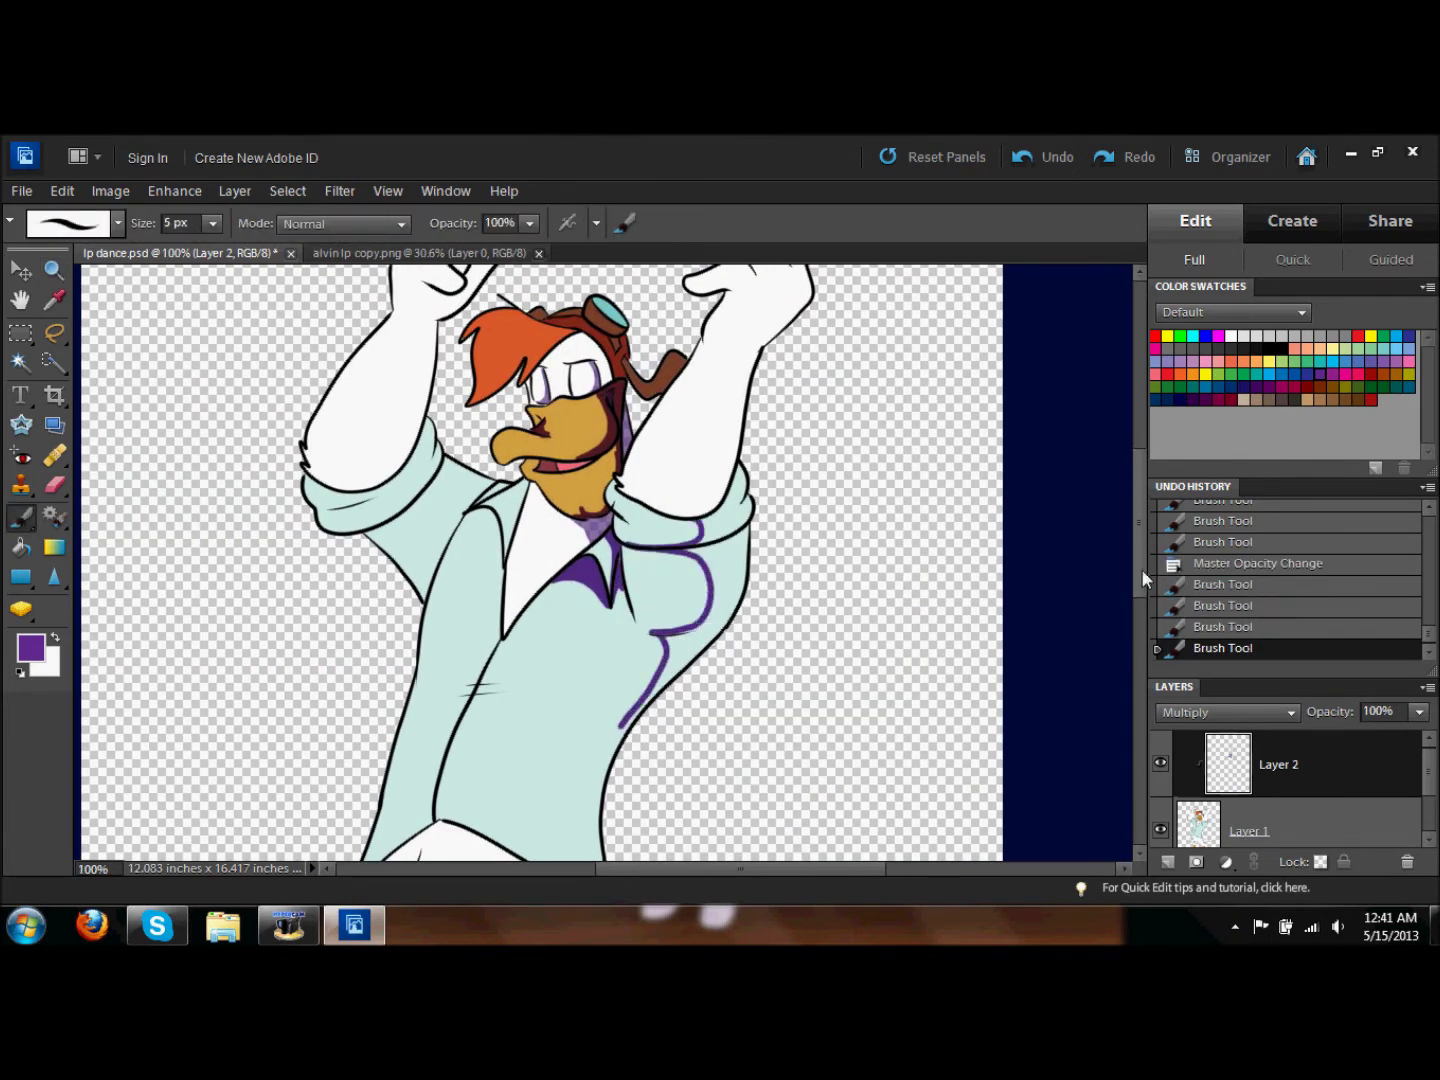
scroll(620, 750, down, 3)
drag(605, 679, 589, 790)
Step: Fill two shirt shadow areas purple and add another shading stroke
key(k)
click(660, 600)
click(712, 406)
key(b)
click(698, 526)
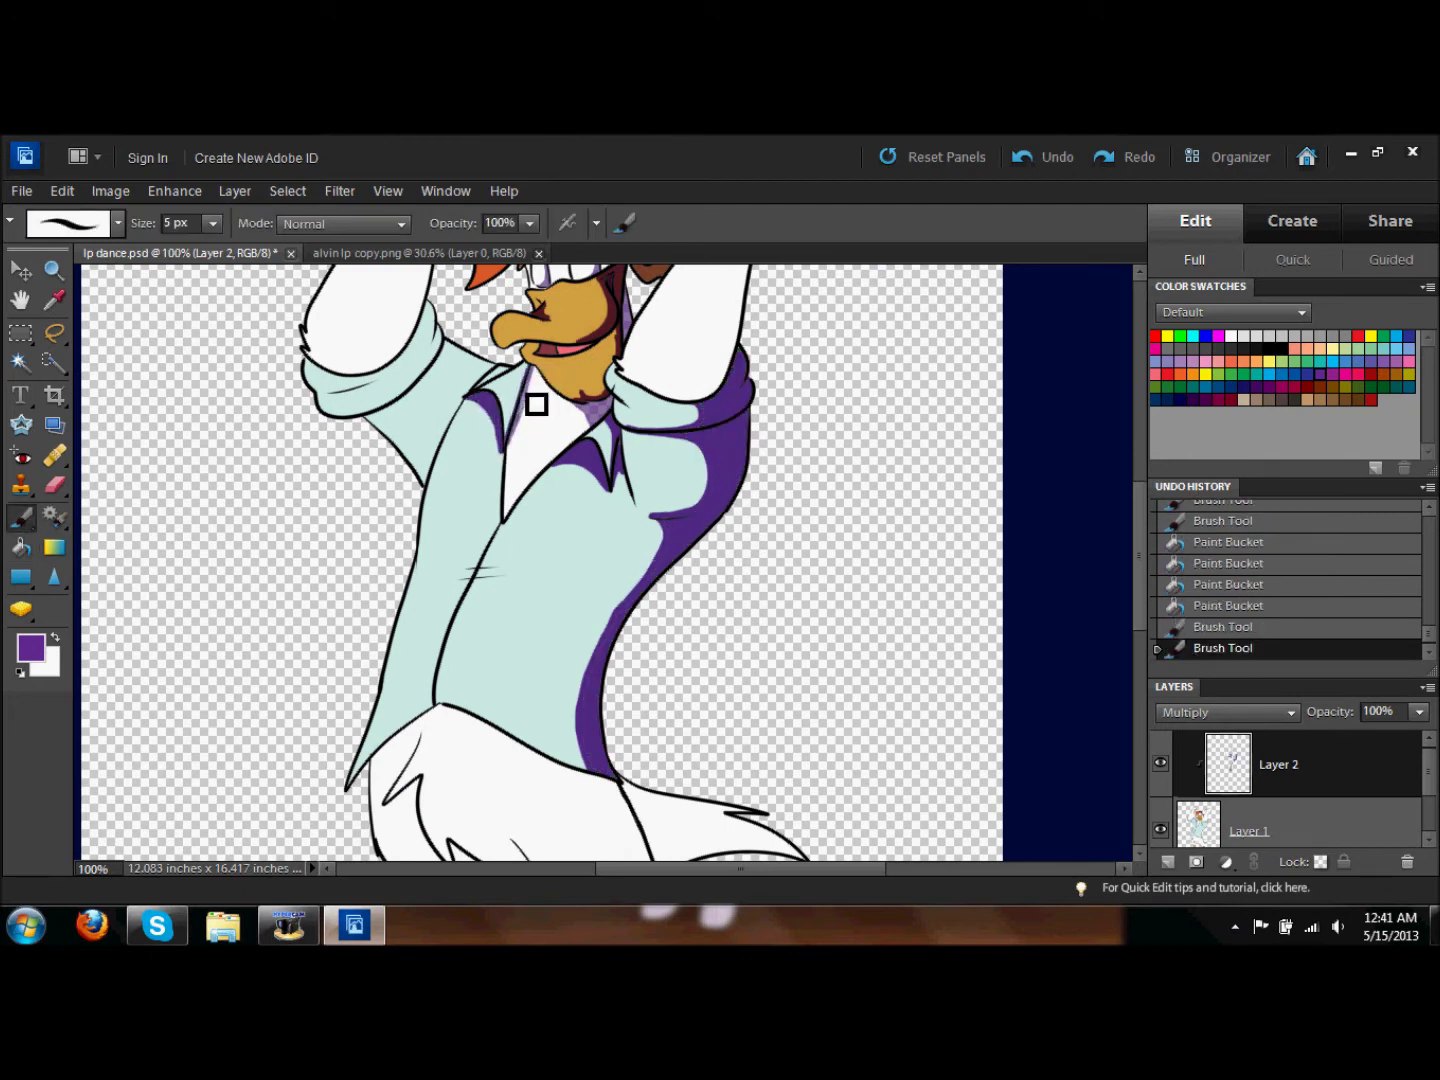
scroll(968, 544, up, 3)
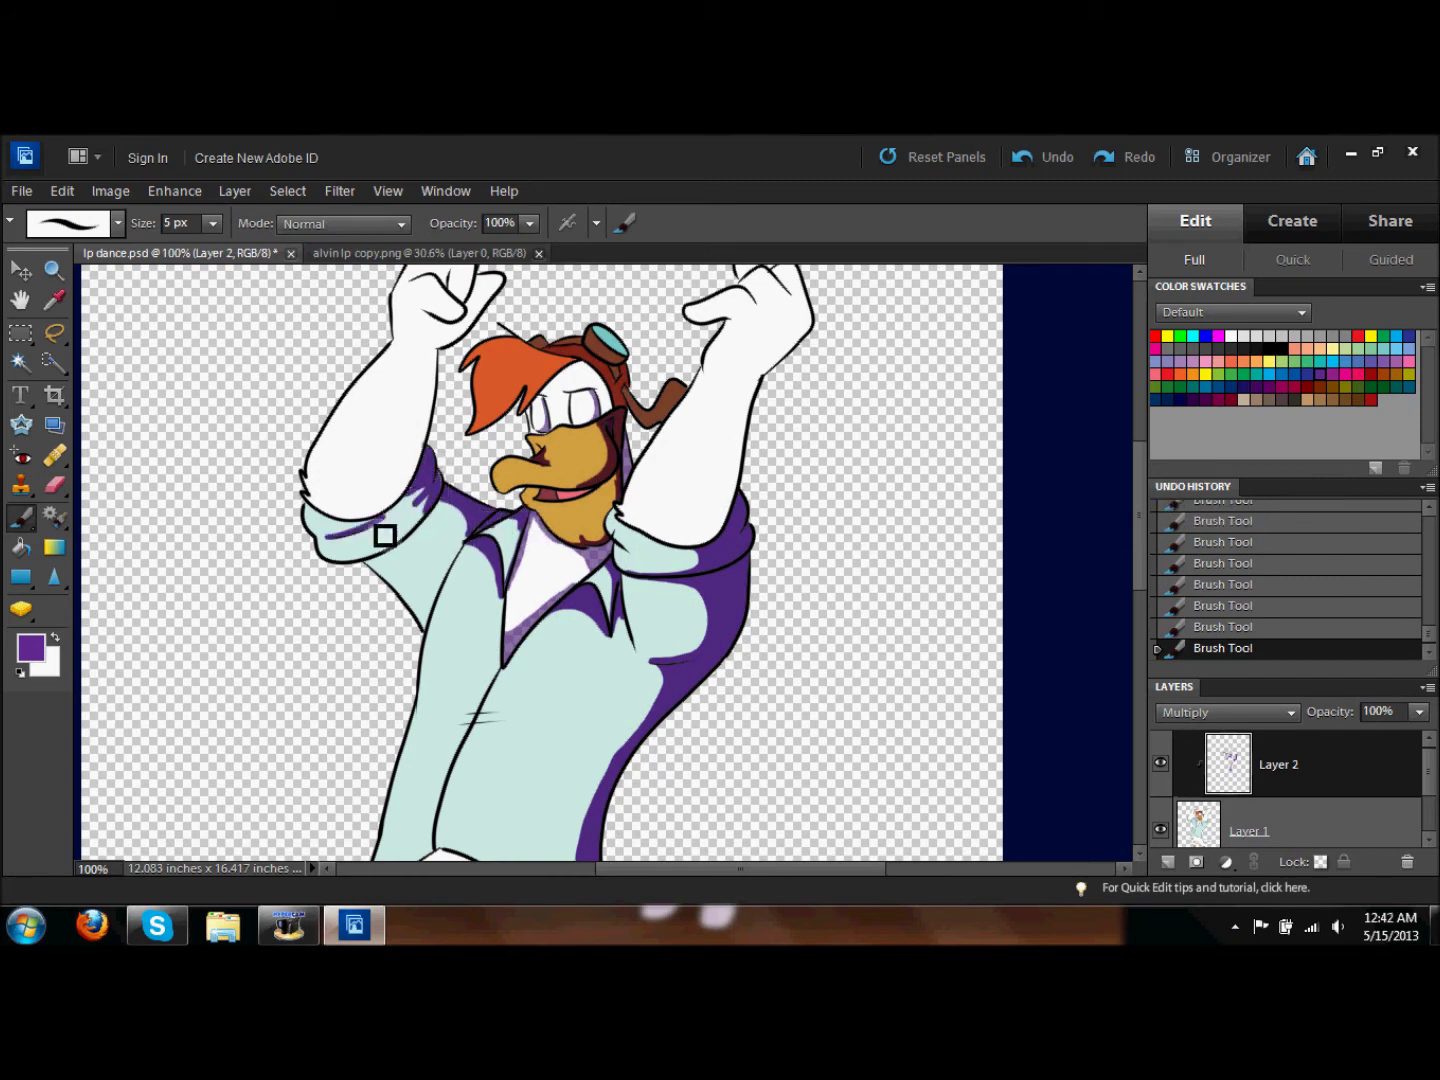
Step: Lower the shading layer opacity to 57%
key(k)
key(b)
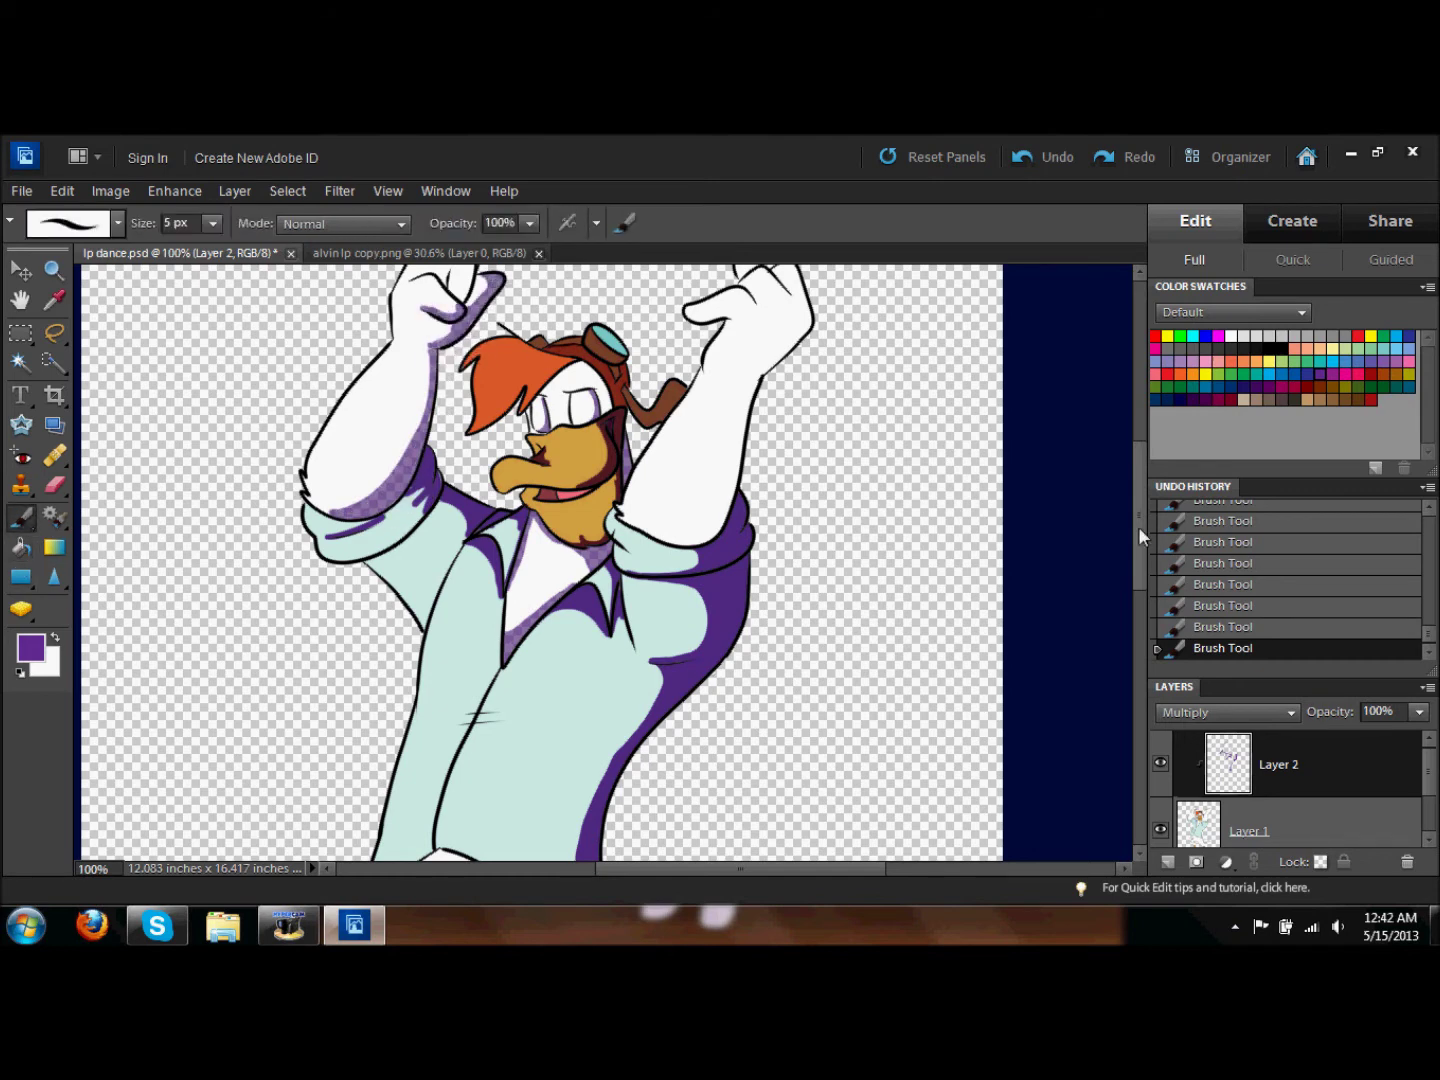
scroll(467, 438, up, 2)
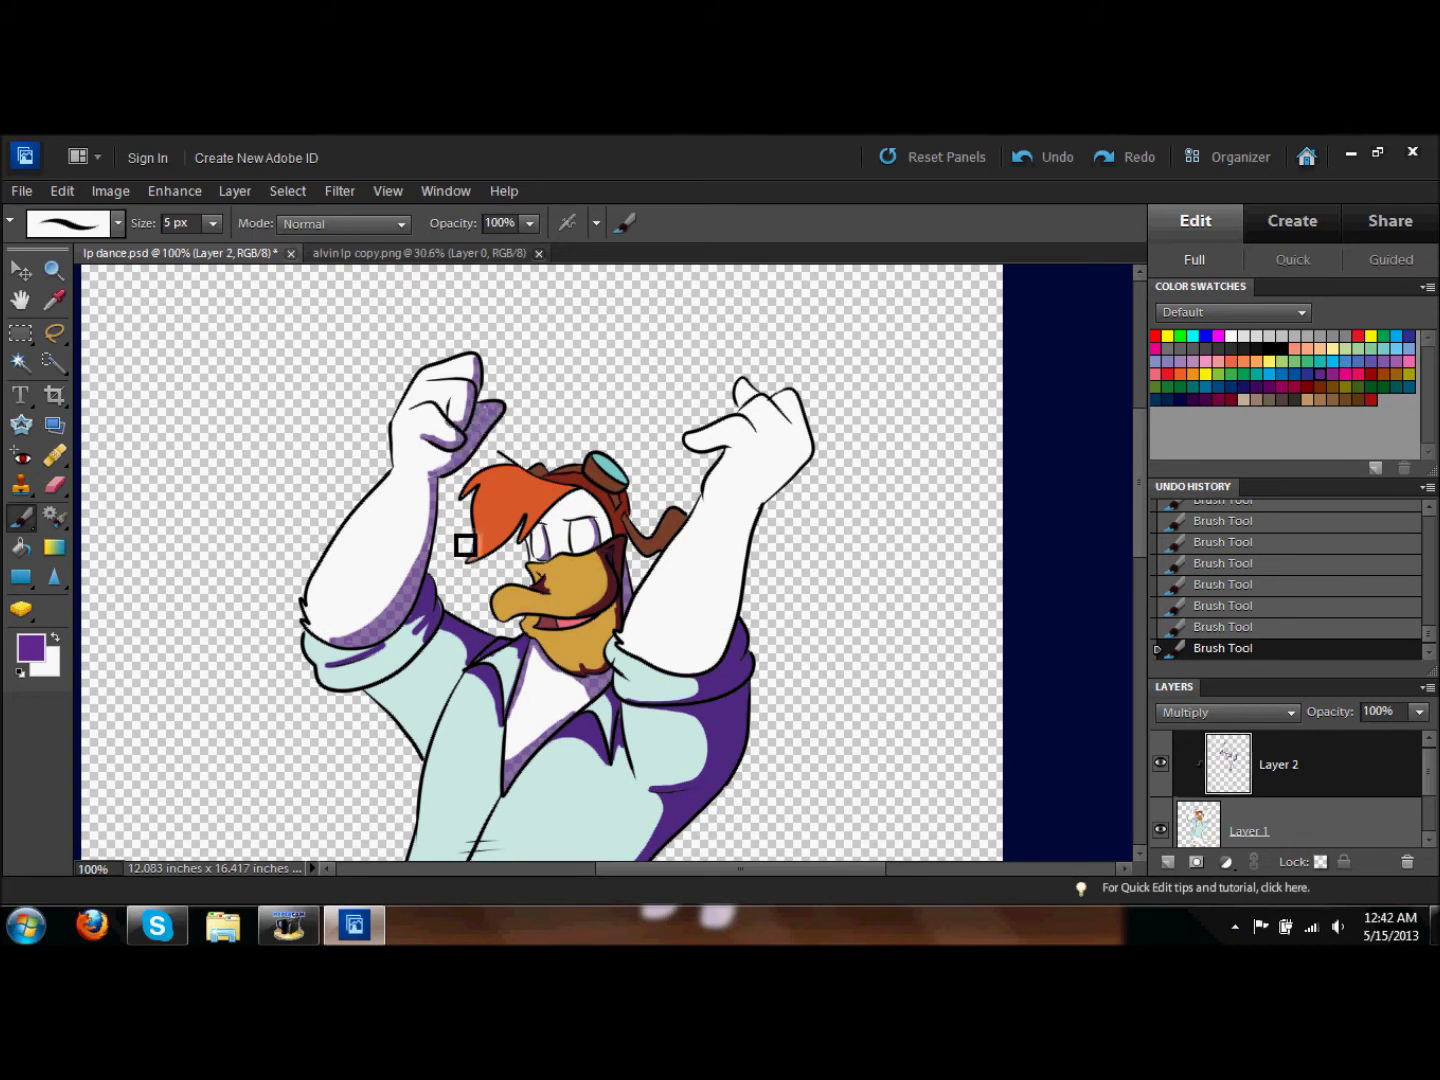
drag(1419, 712, 1369, 734)
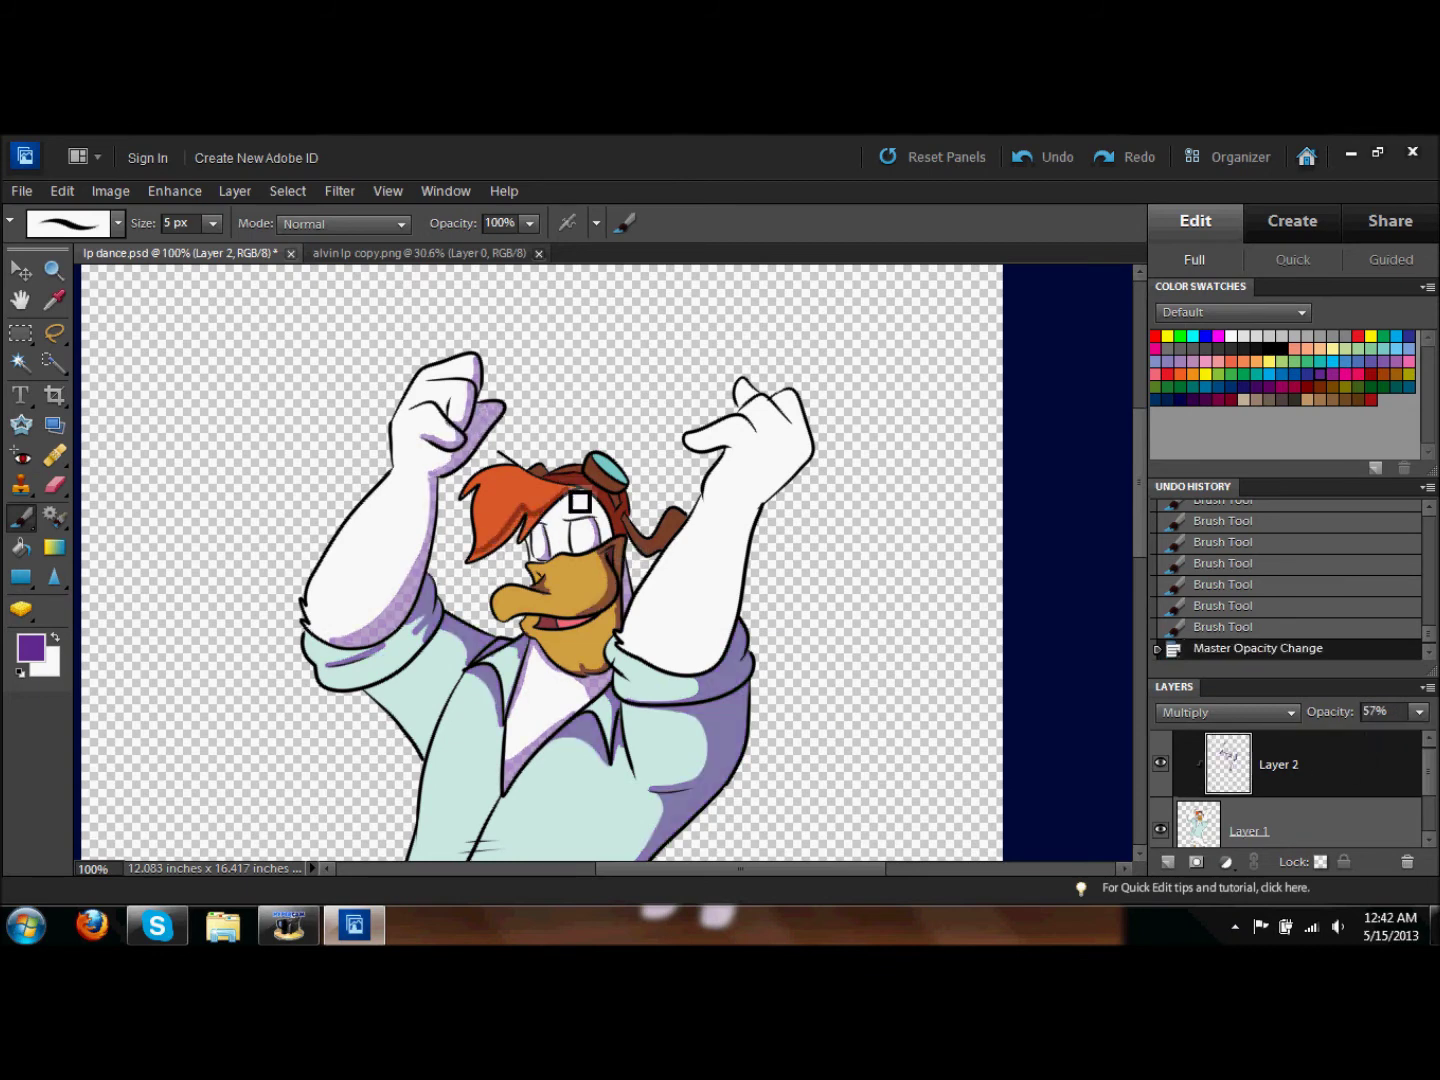
Step: Add purple shading strokes near the face and goggles, then fill the right arm
drag(540, 507, 533, 545)
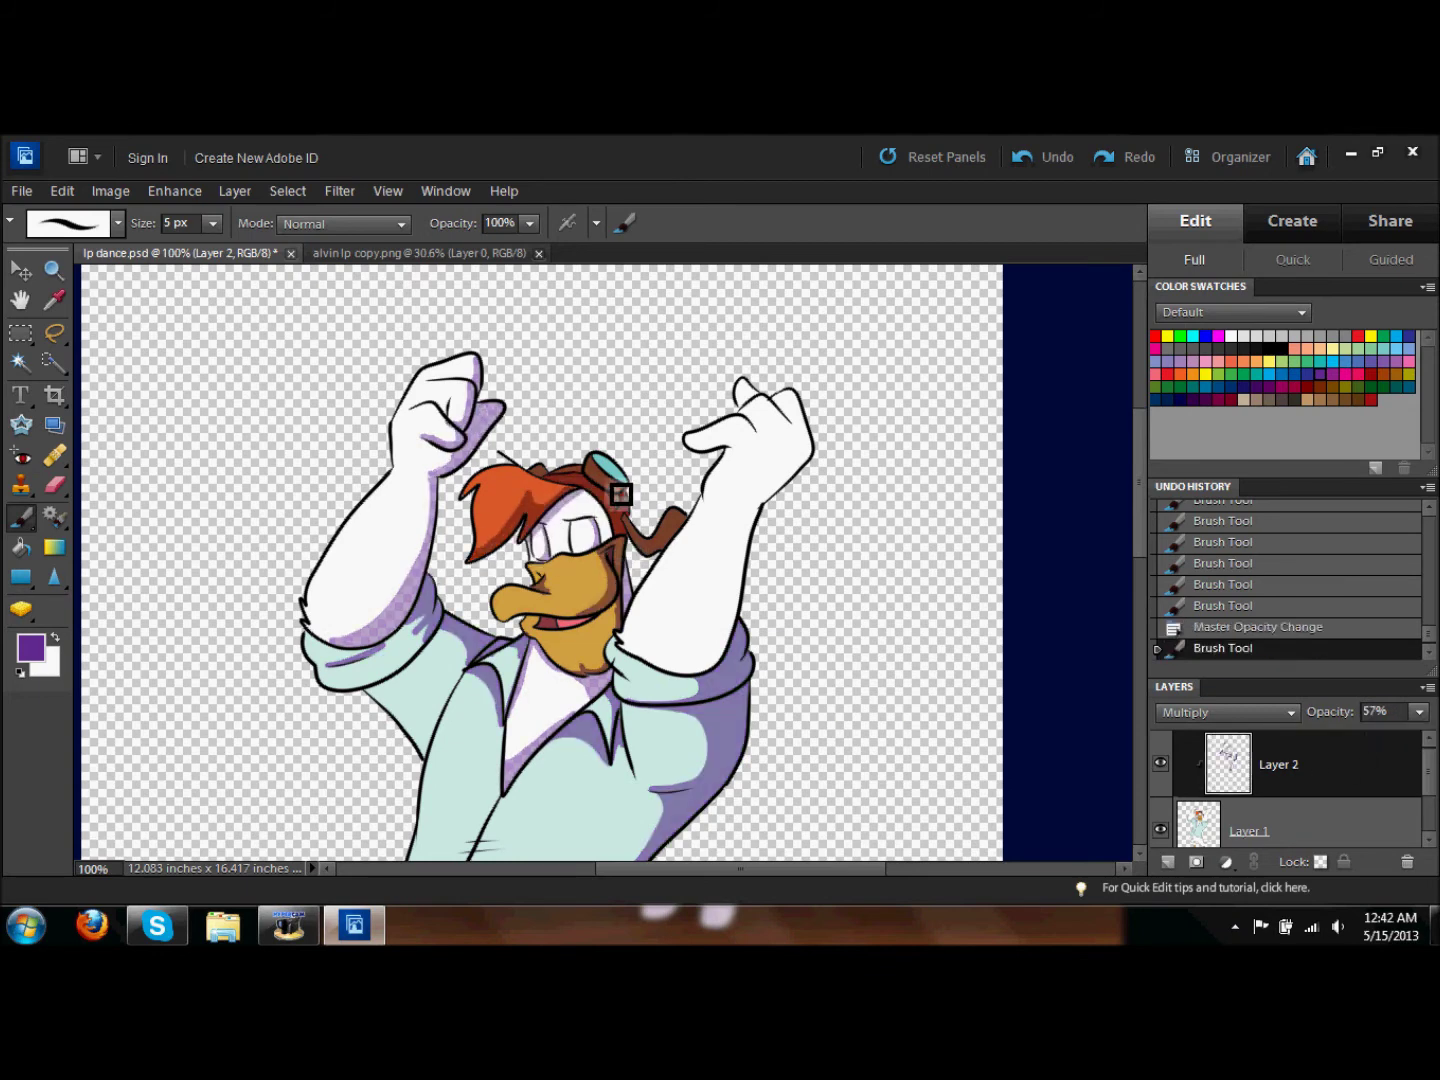
drag(622, 492, 680, 683)
drag(806, 450, 792, 398)
key(k)
click(769, 470)
click(711, 629)
Step: Shade the shorts and bucket-fill purple shading on the legs, tail and thigh
click(21, 518)
scroll(1118, 618, down, 3)
scroll(1117, 617, down, 2)
drag(588, 734, 599, 589)
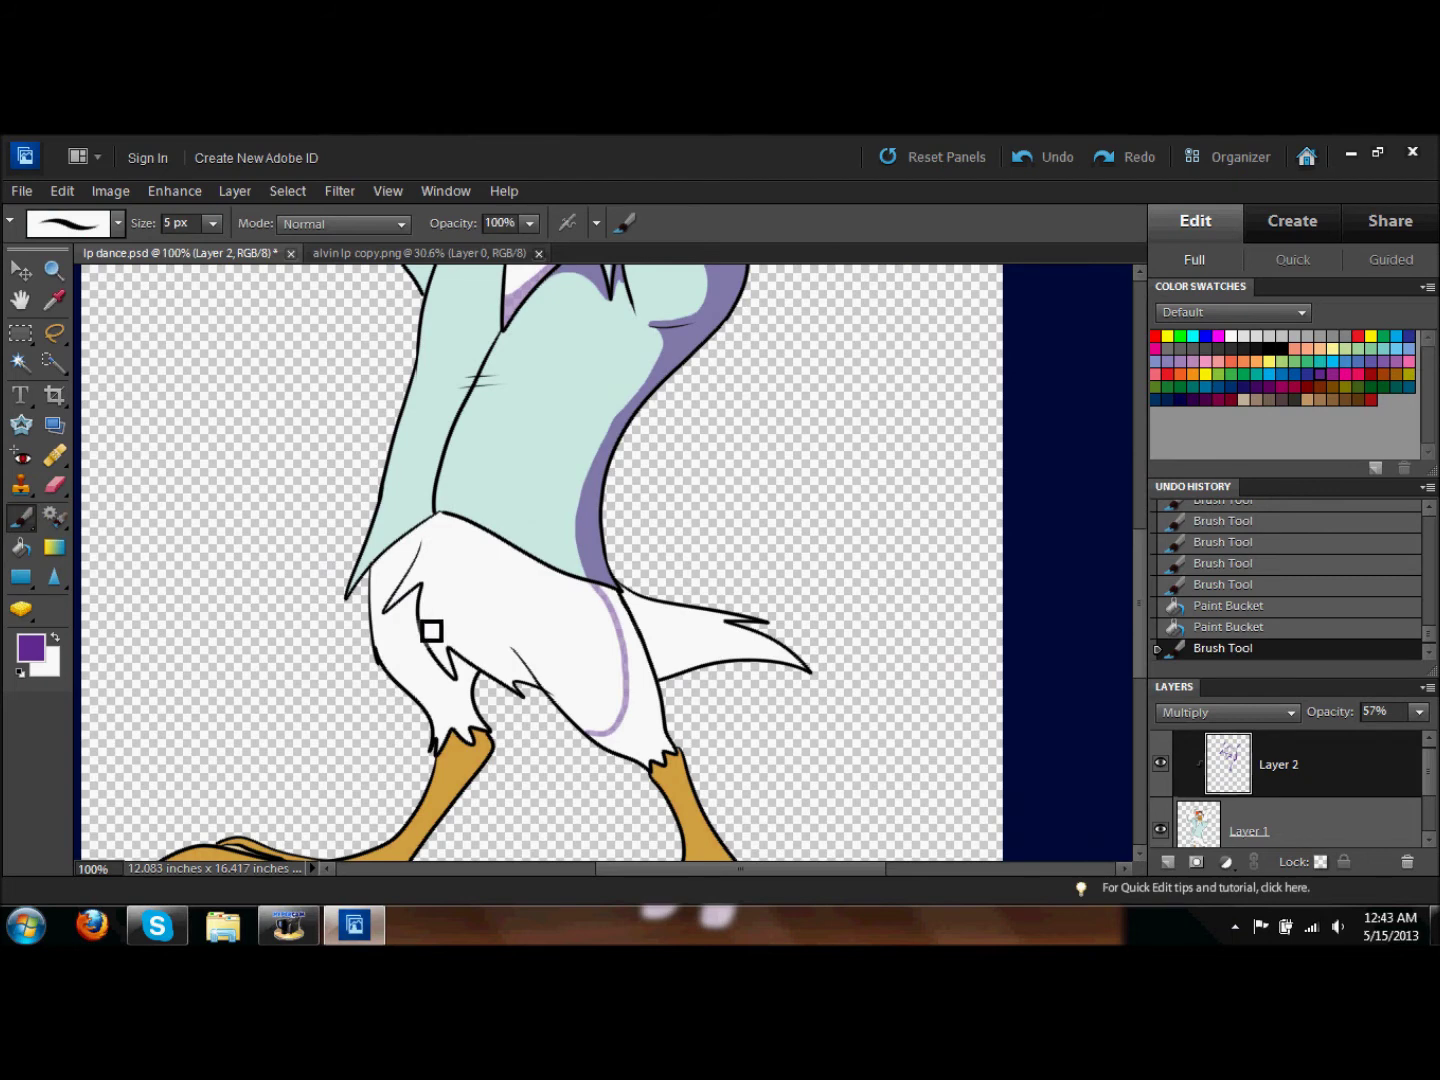
key(k)
click(454, 705)
click(626, 690)
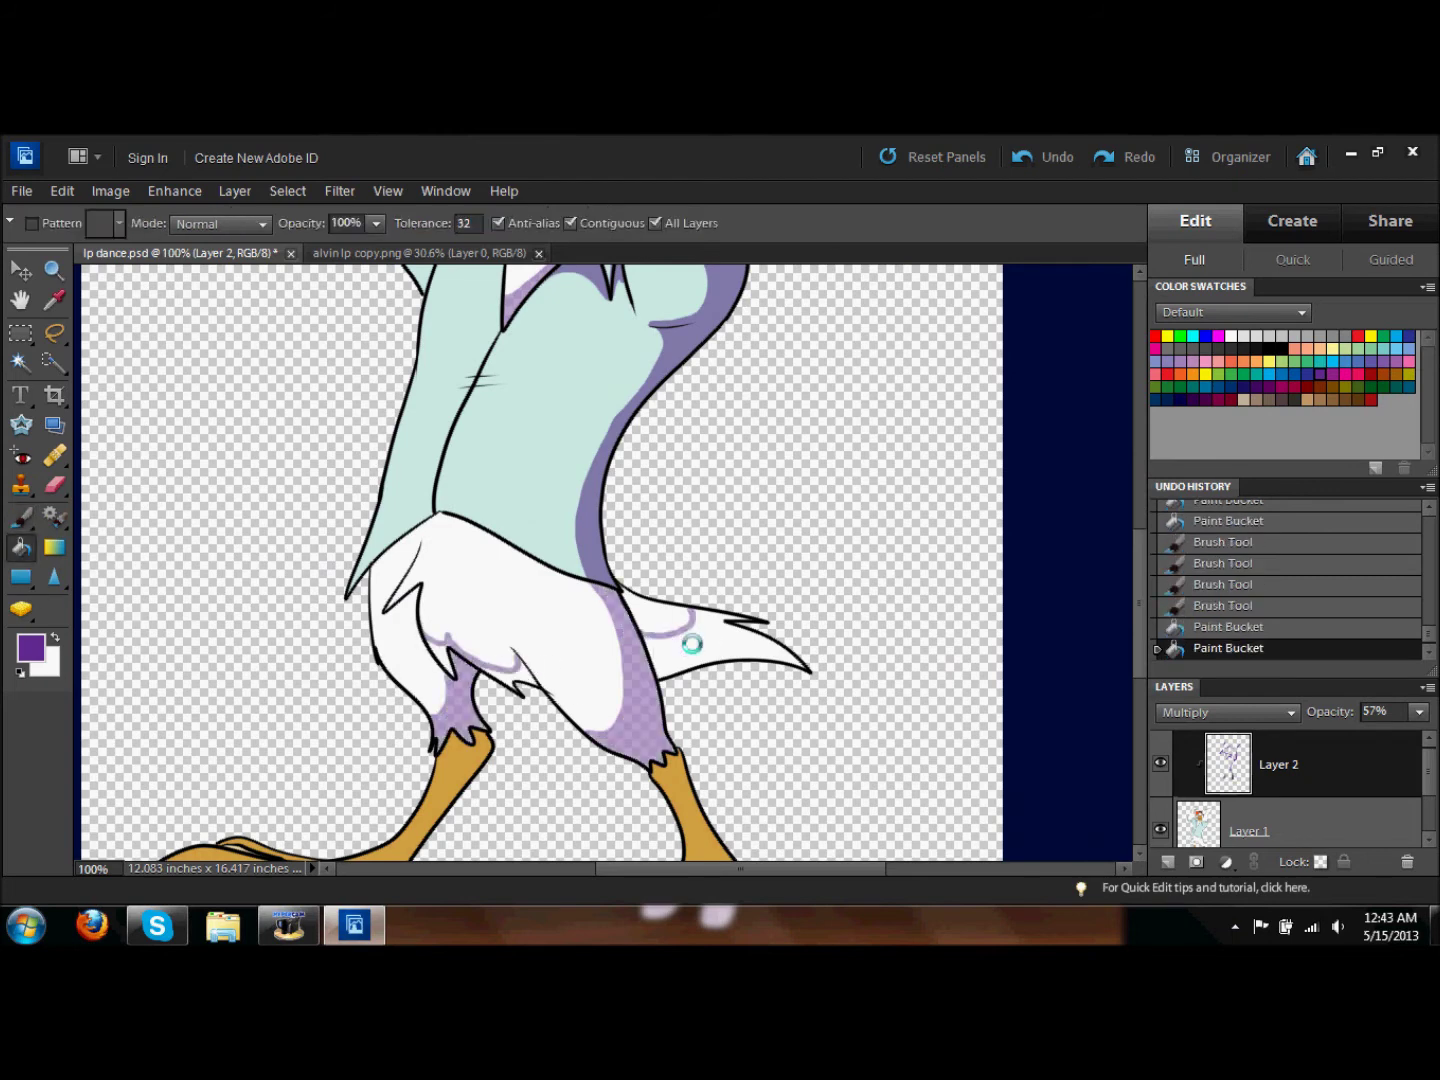
click(720, 635)
click(510, 672)
Step: Draw brown lines down the left leg and along the right foot's toes, then fill the webbing
scroll(546, 669, down, 5)
key(b)
mouse_move(487, 497)
mouse_down()
mouse_move(469, 544)
mouse_move(337, 648)
mouse_up()
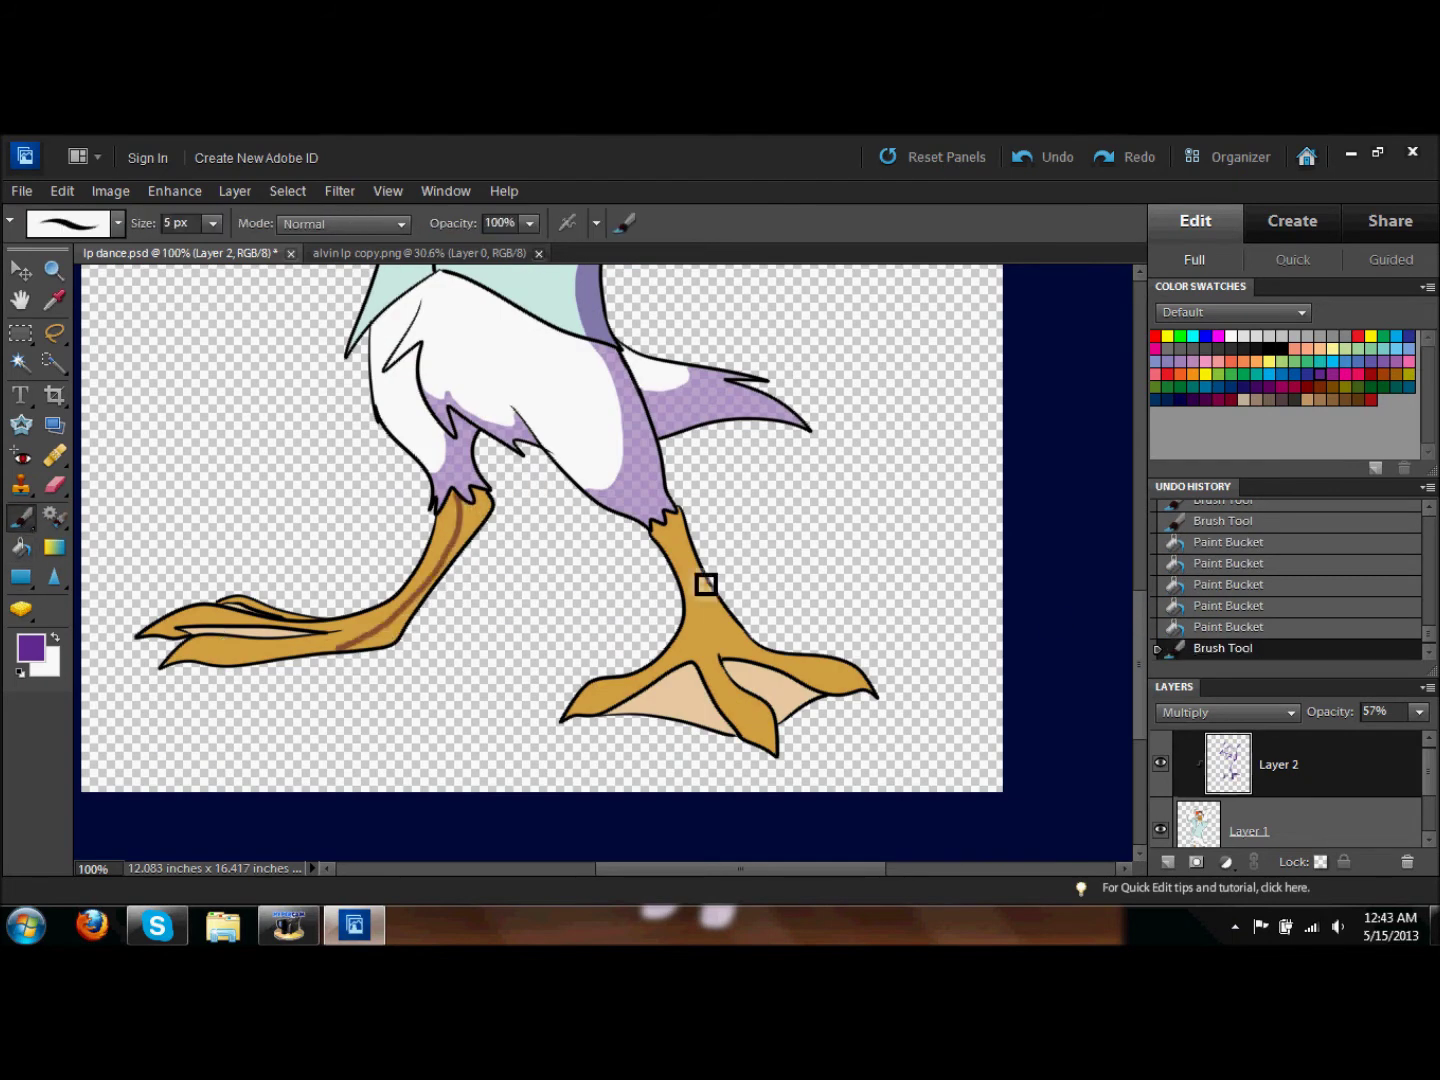
drag(784, 670, 853, 692)
drag(717, 658, 762, 726)
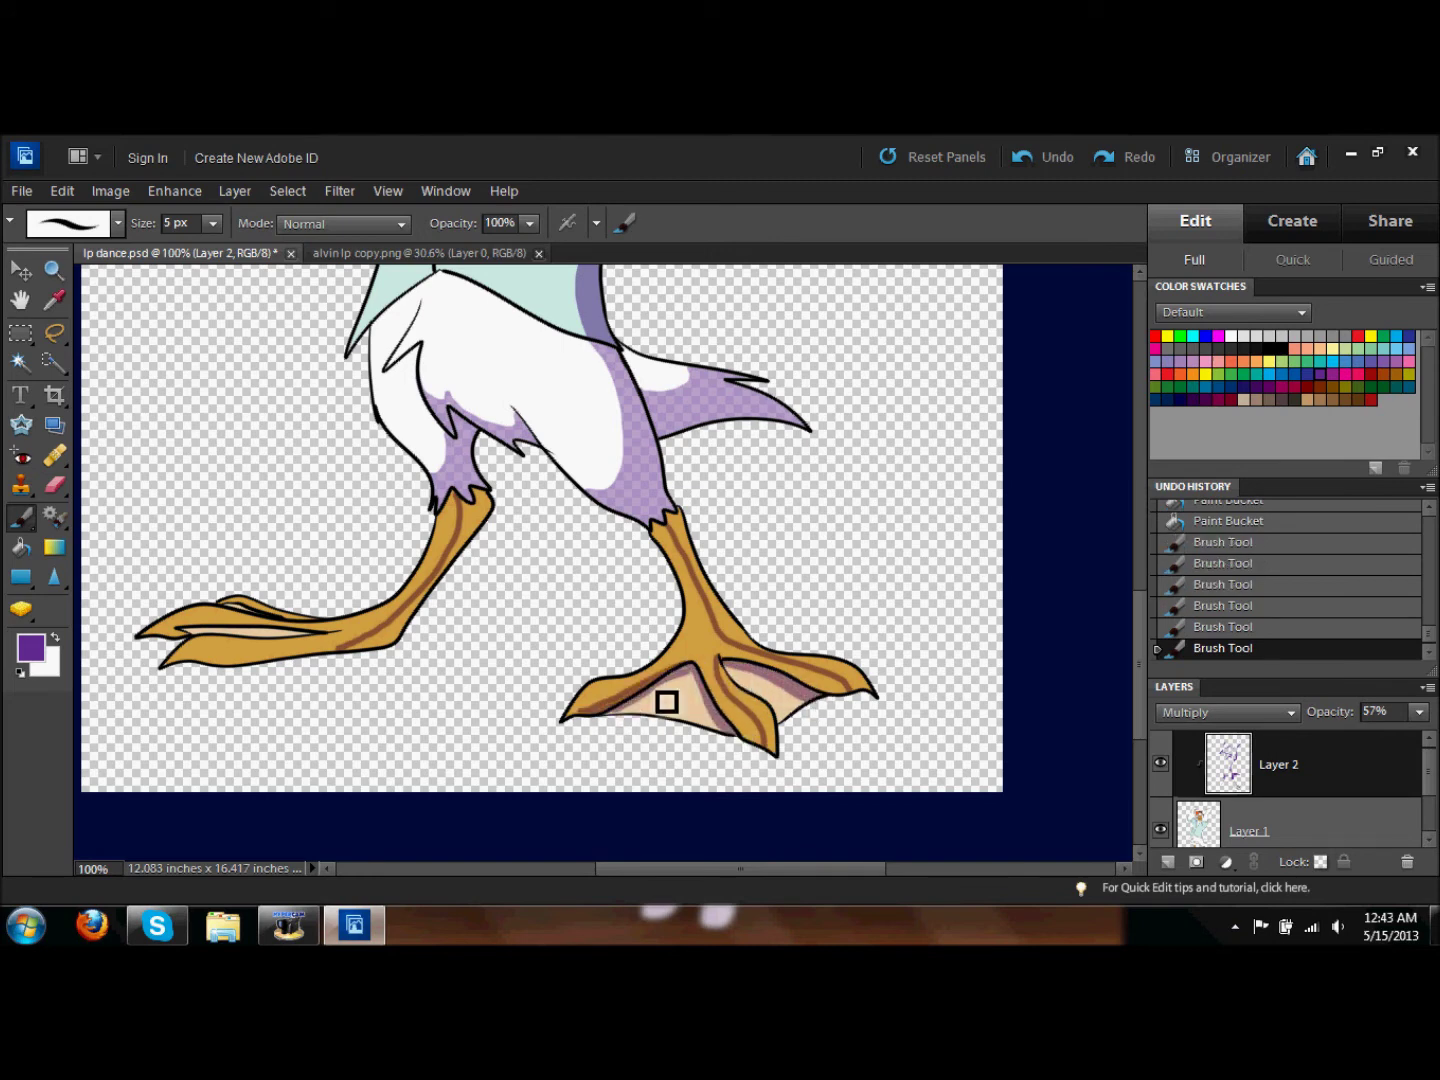
key(k)
click(458, 540)
click(754, 713)
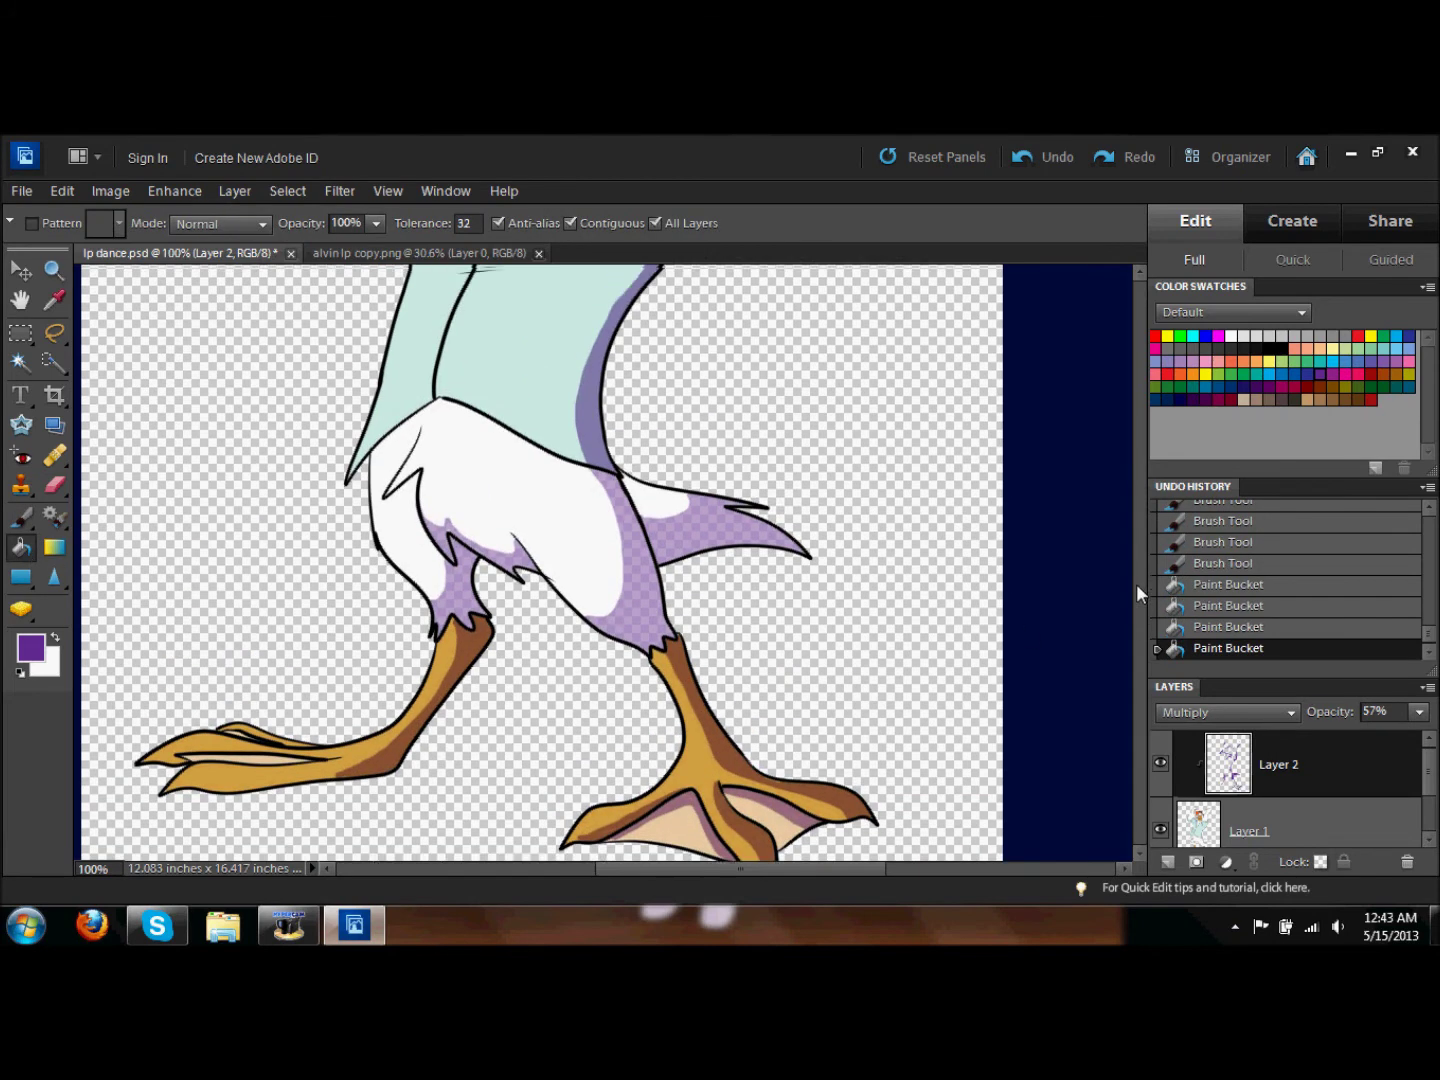
scroll(1137, 584, up, 10)
alt+click(211, 374)
Step: Fill the chest and neck with white on the flat colour layer
key(alt+bracketleft)
click(367, 459)
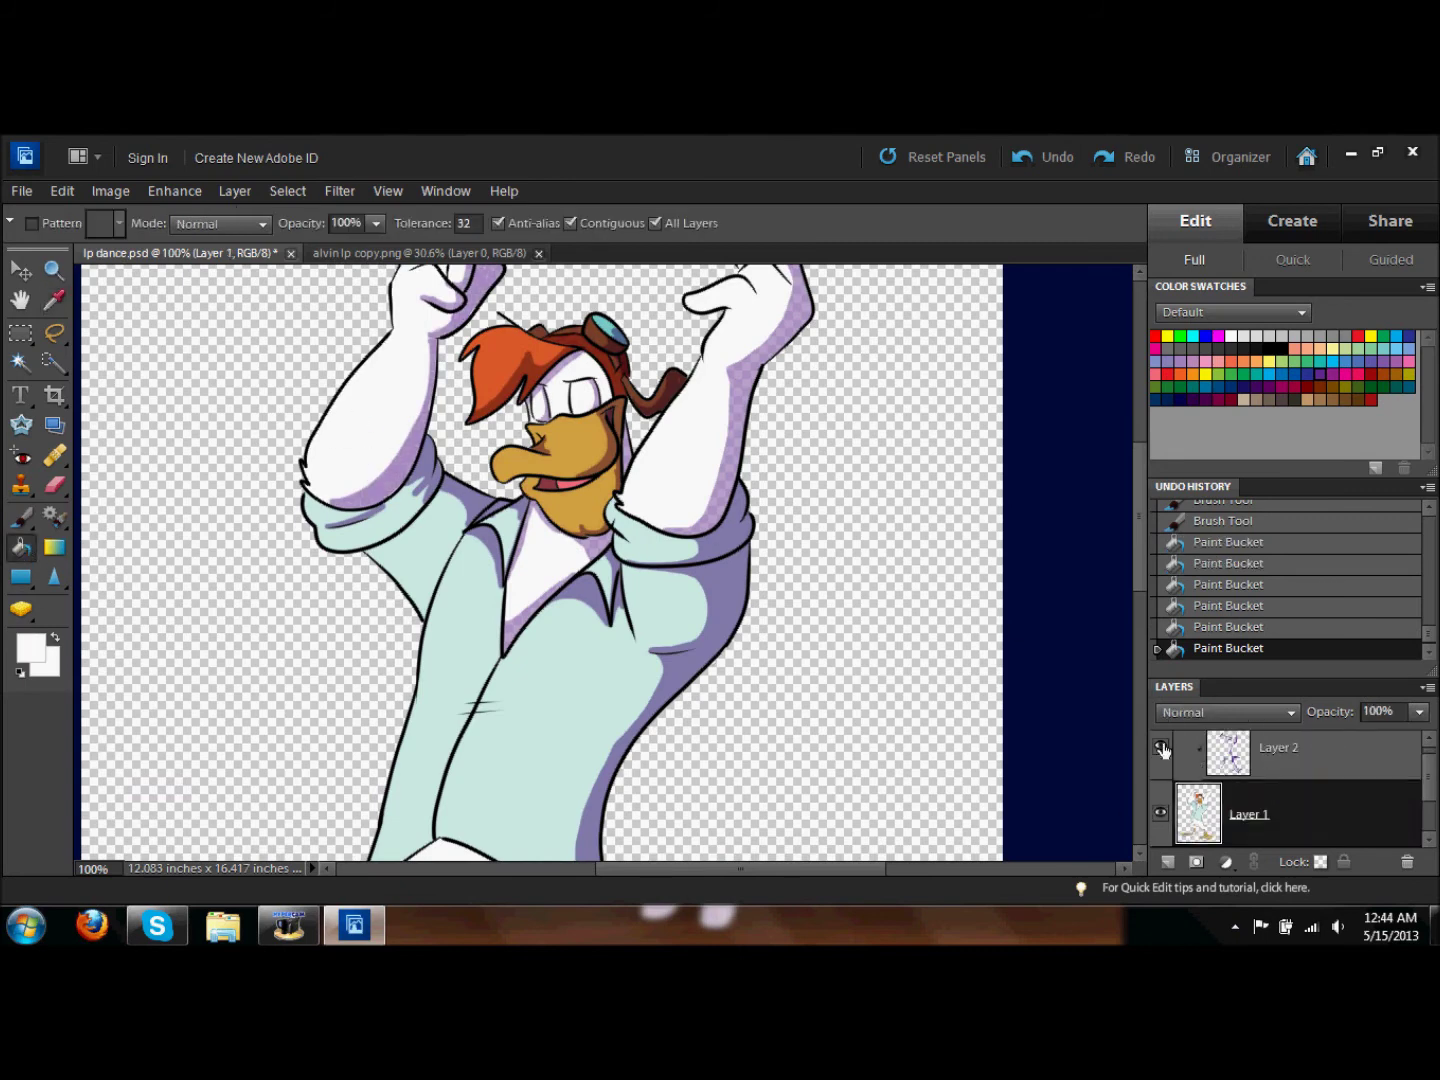
click(1161, 748)
click(554, 570)
key(ctrl+z)
key(ctrl+z)
key(ctrl+z)
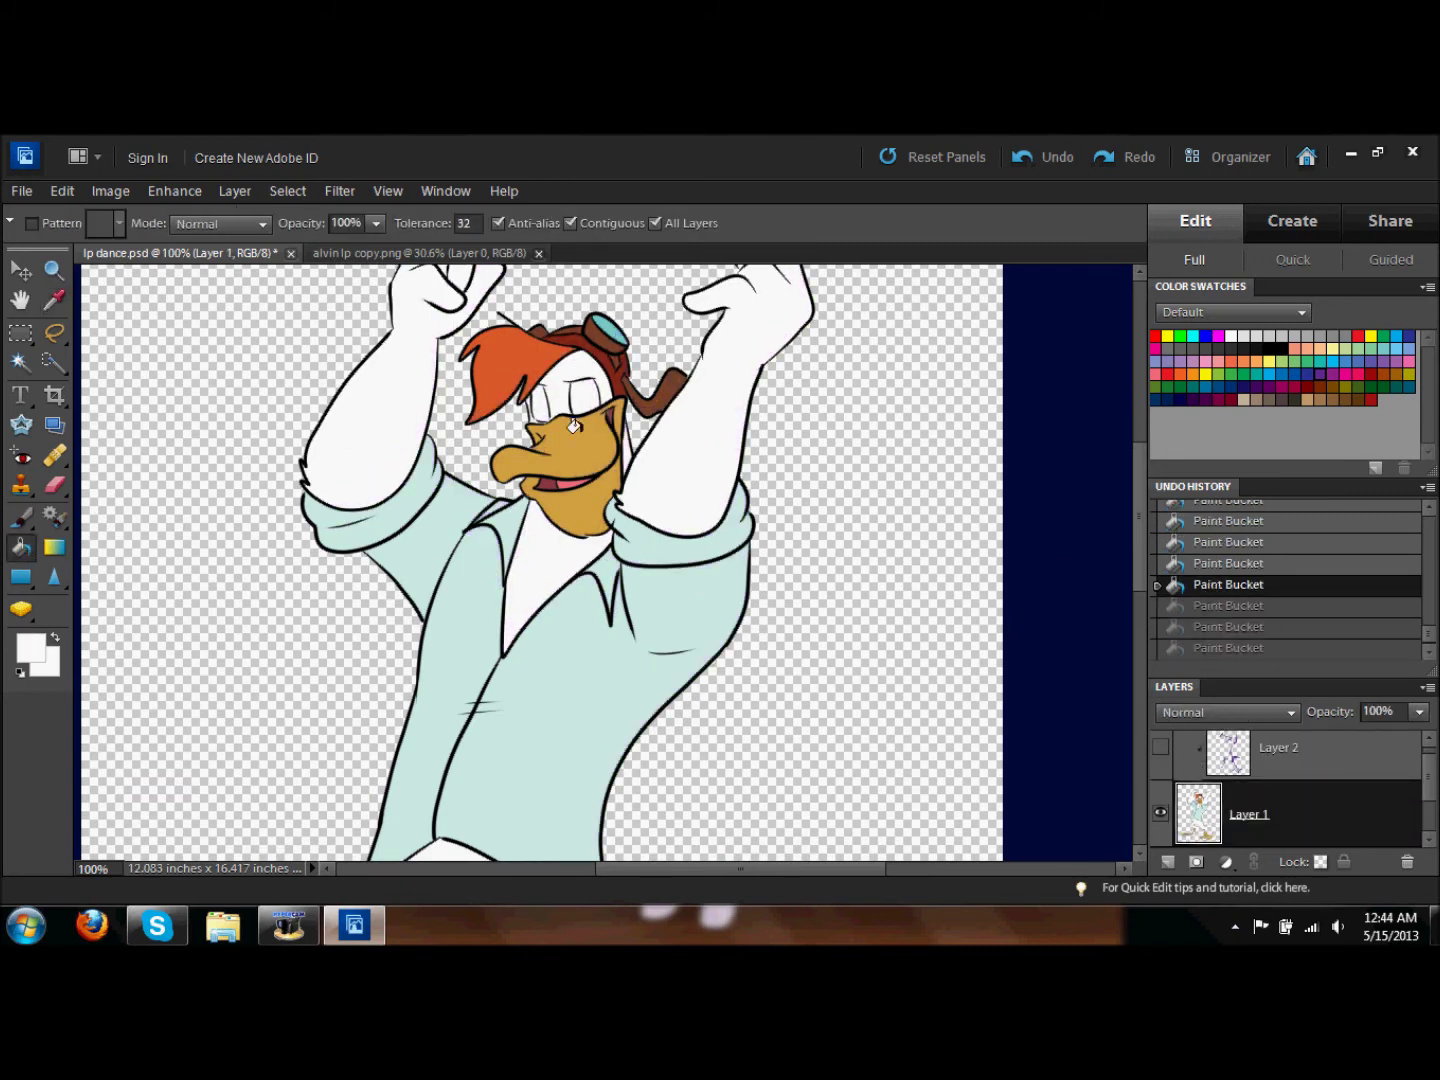
scroll(1137, 580, down, 5)
key(ctrl+y)
key(ctrl+y)
key(ctrl+y)
click(1162, 748)
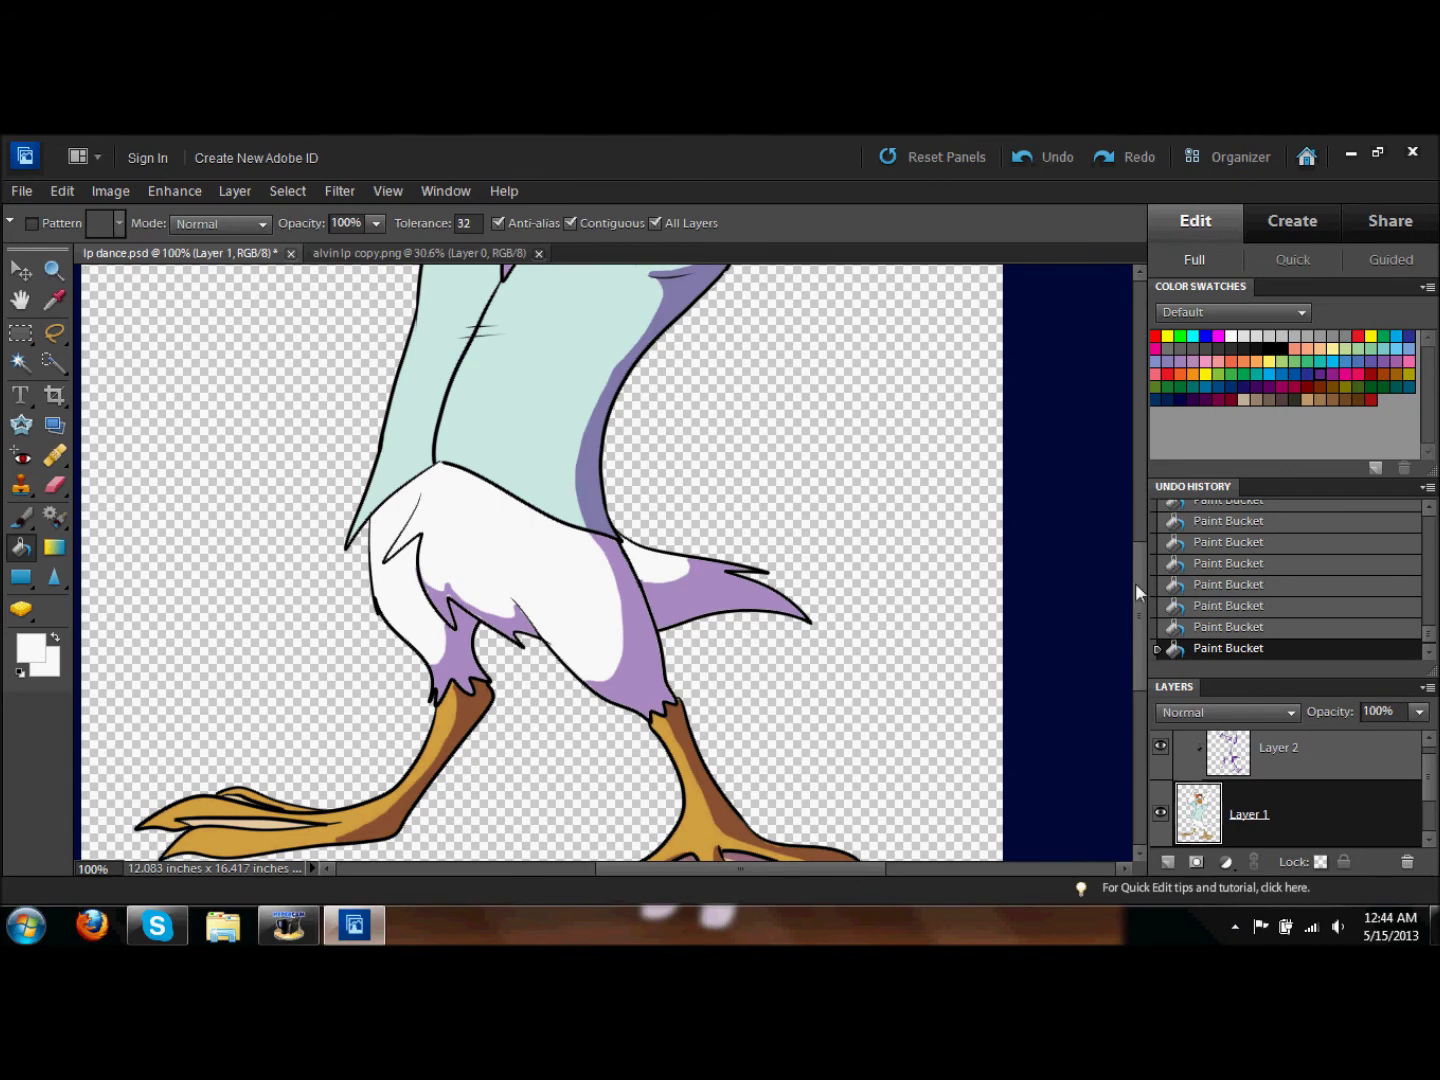
scroll(1117, 582, up, 5)
Step: Add sampled purple shading strokes on the shirt in Layer 2 and remove a stray stroke
click(54, 300)
click(1226, 400)
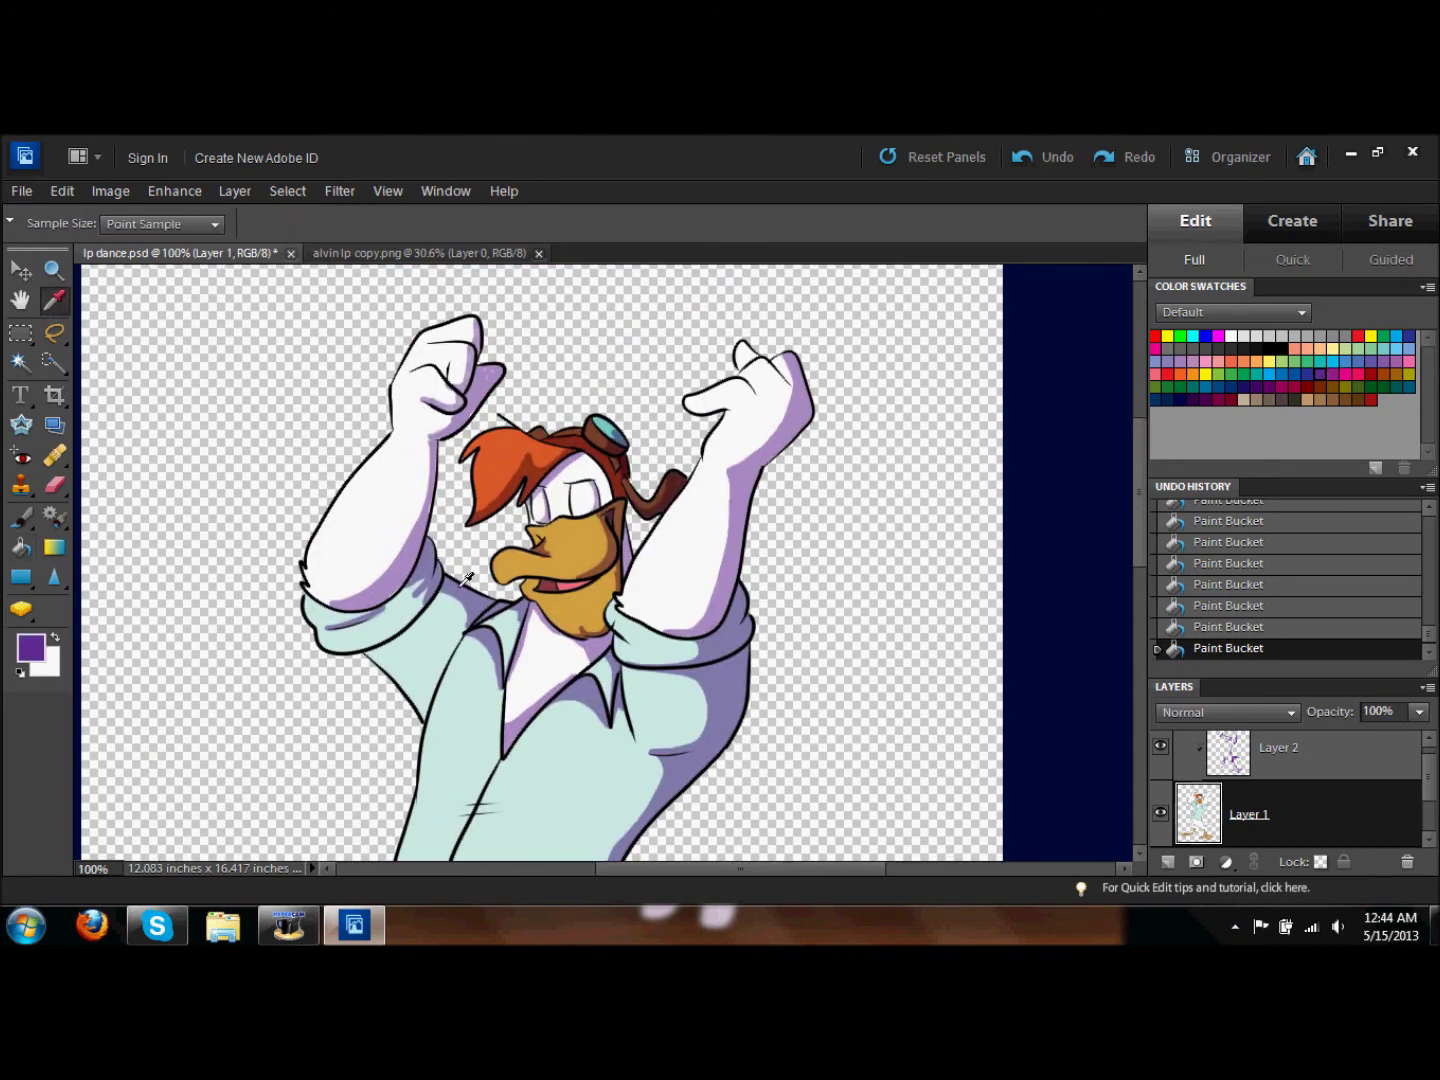
key(b)
click(498, 380)
key(alt+bracketright)
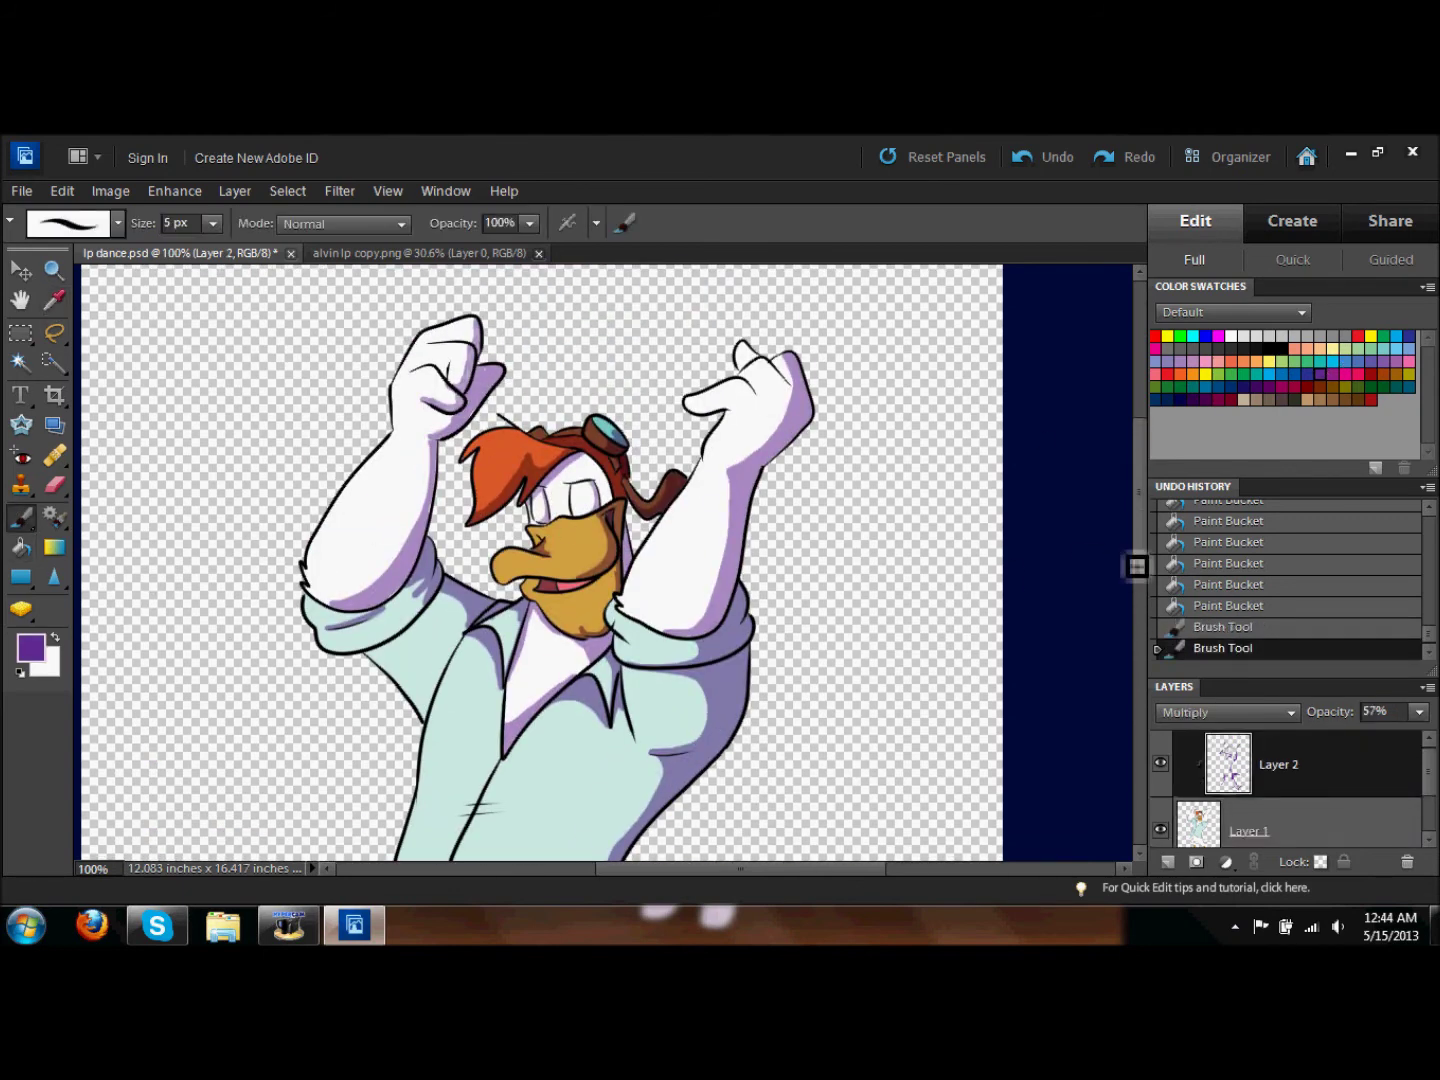
scroll(1091, 563, down, 5)
click(1203, 626)
drag(463, 465, 614, 490)
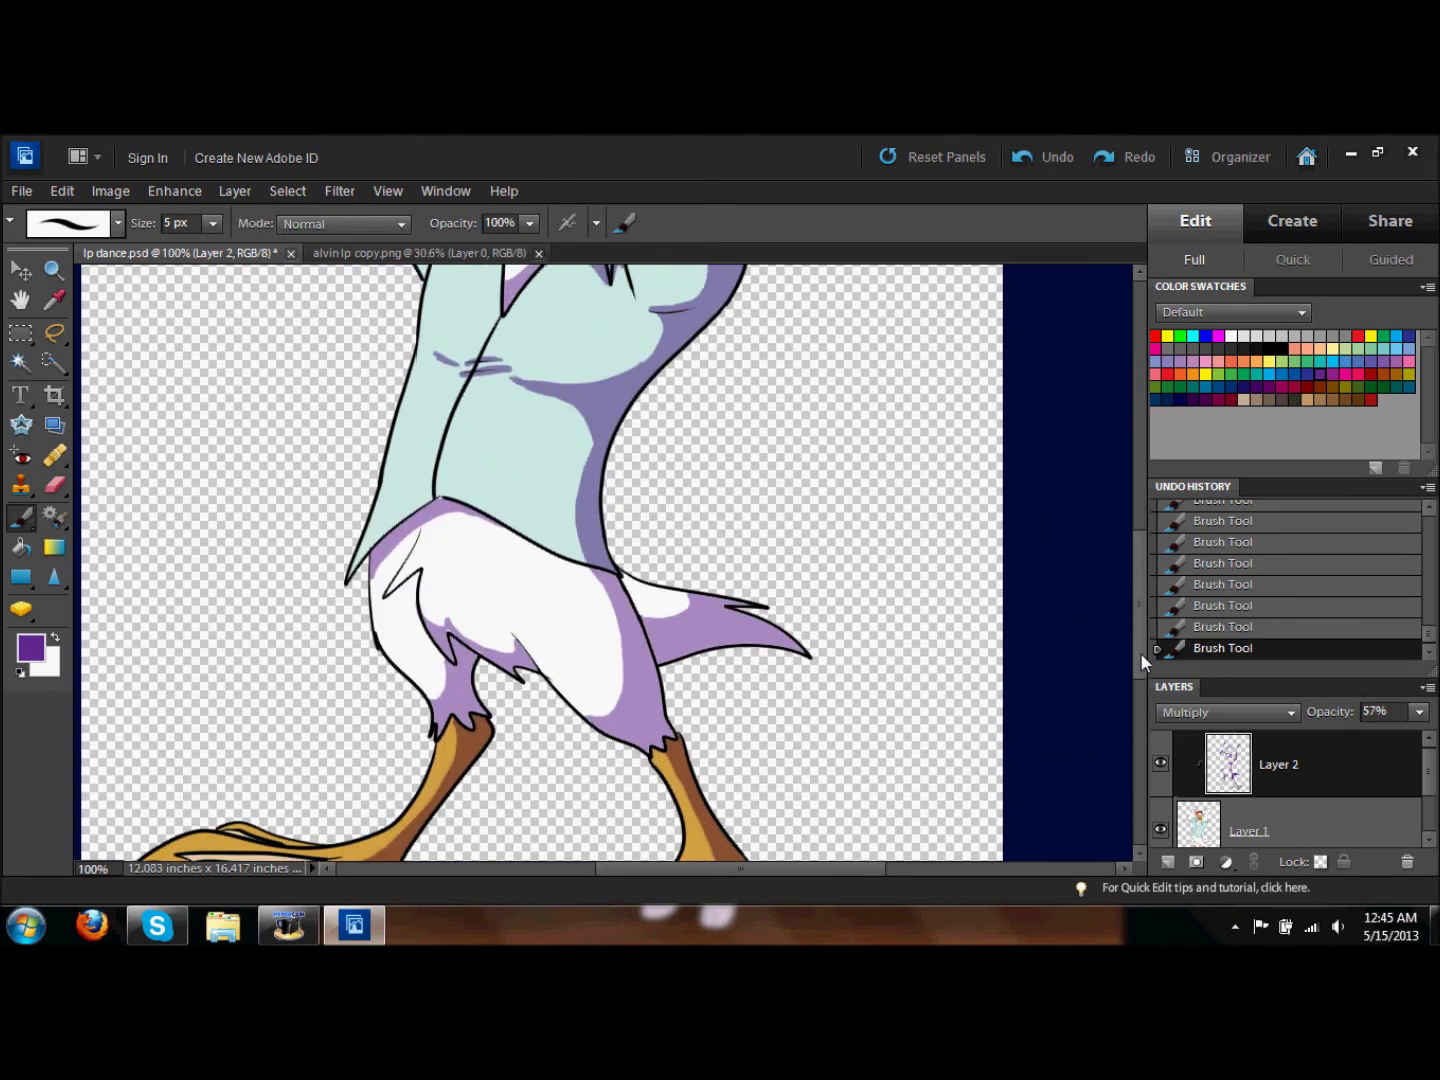
Step: Lower the shading layer to 30% opacity, apply a Gaussian Blur, and zoom out to 50%
drag(1140, 653, 1140, 470)
click(1418, 711)
drag(1382, 733, 1350, 733)
click(339, 190)
click(575, 408)
drag(1126, 733, 1115, 731)
key(Return)
key(z)
alt+click(411, 728)
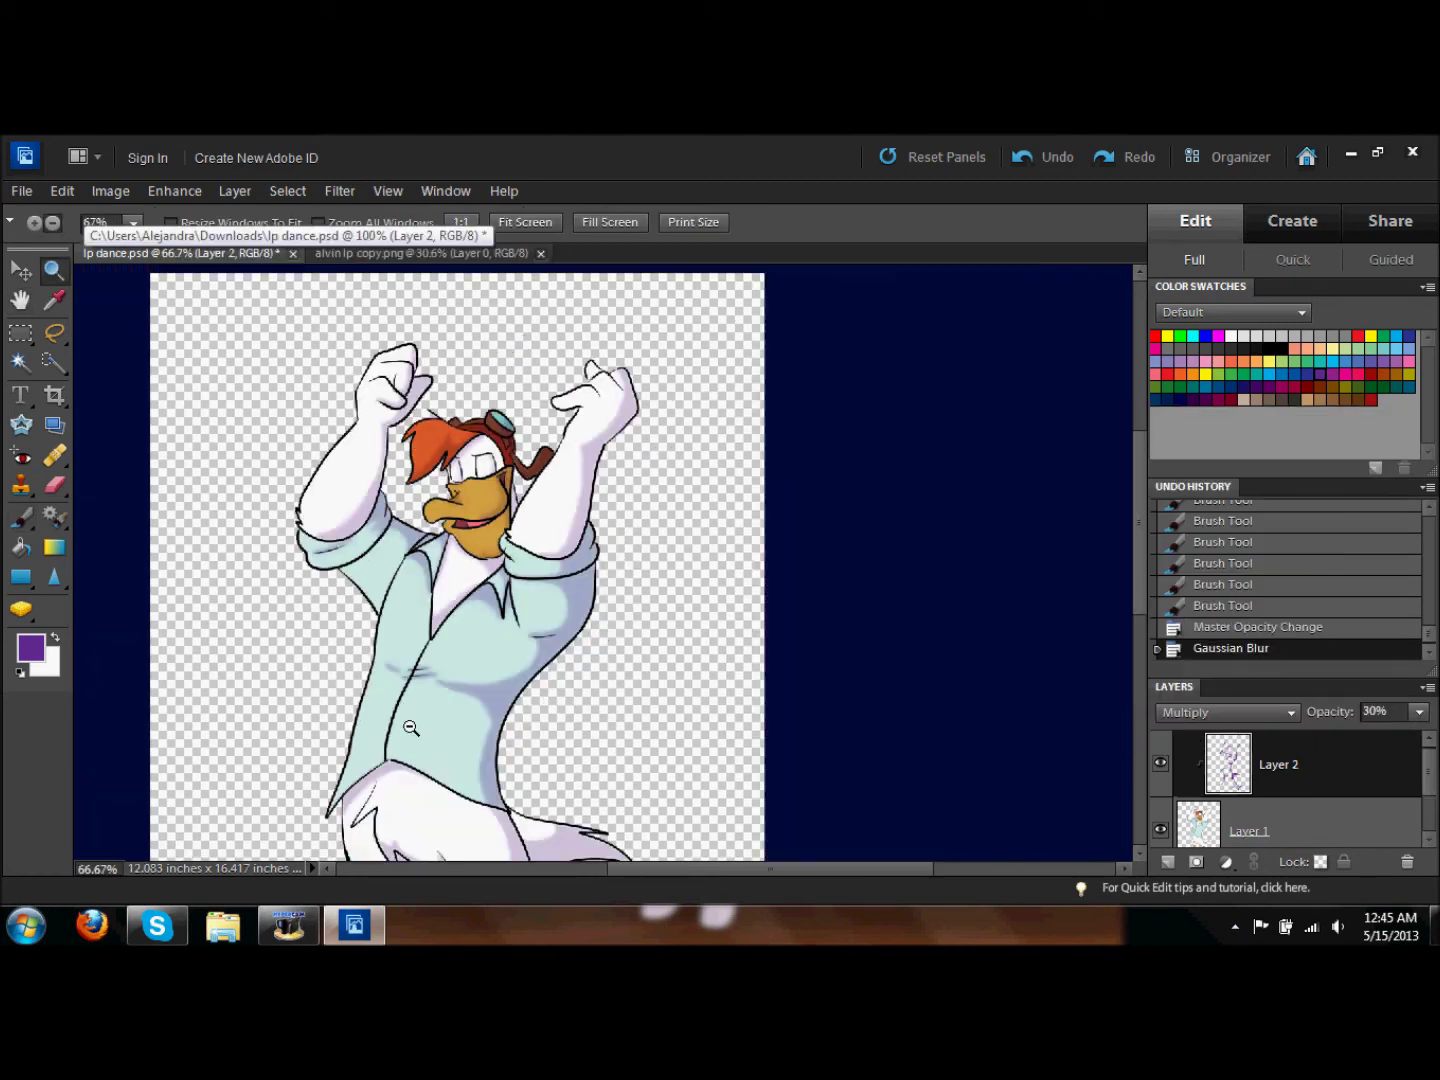
click(489, 659)
scroll(1284, 824, down, 1)
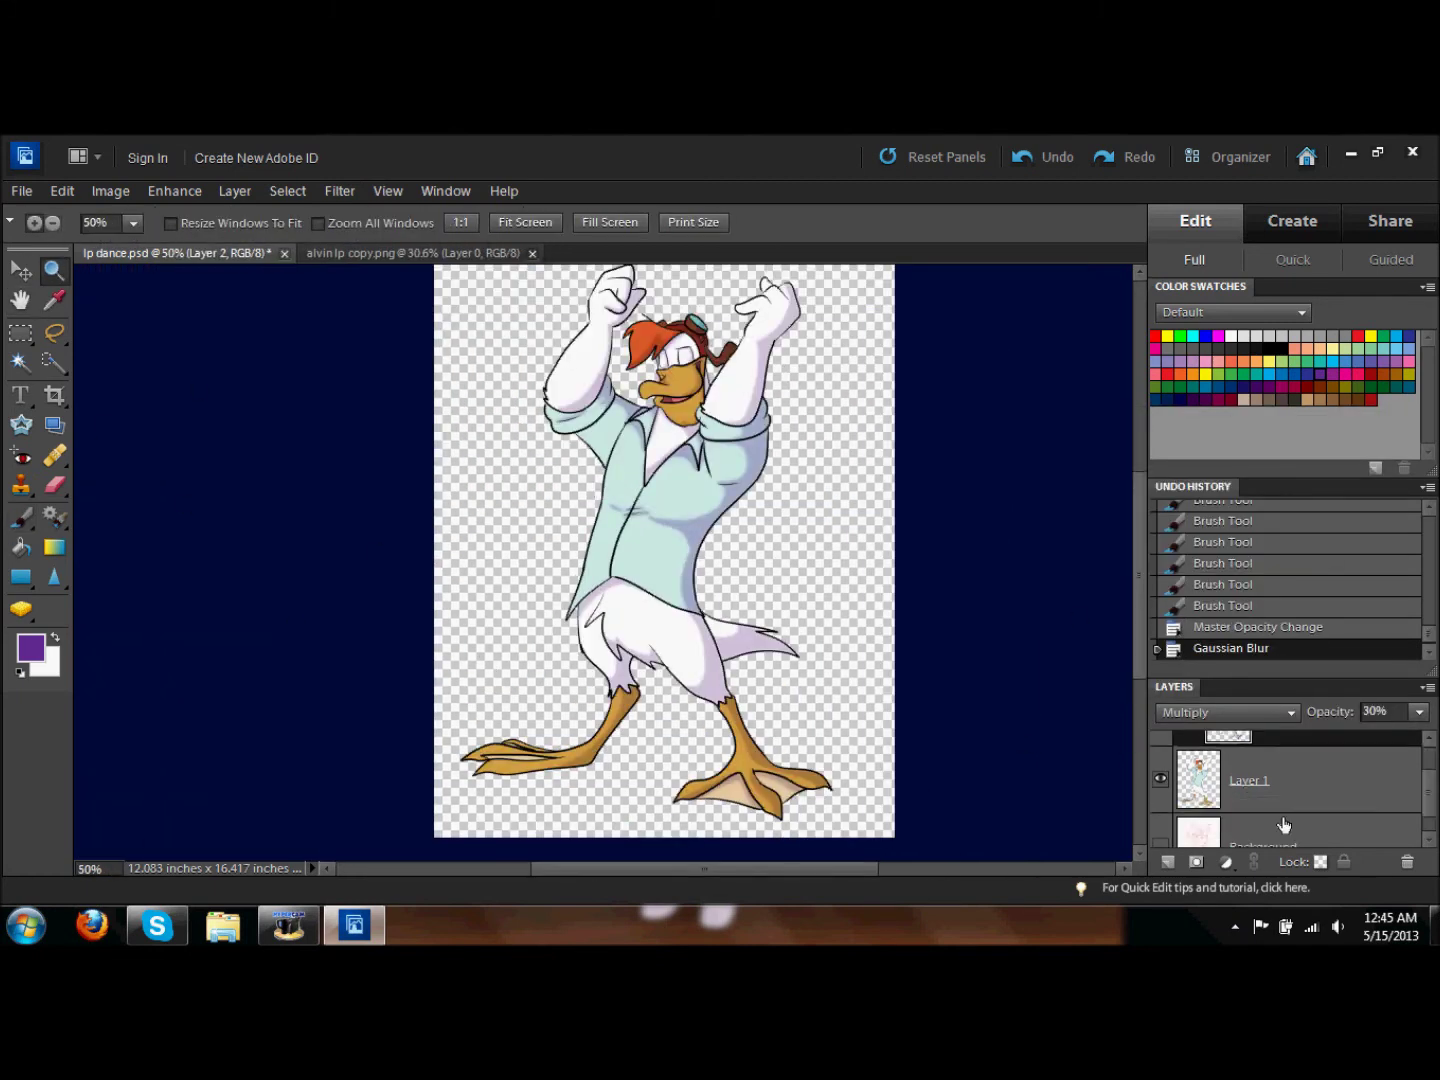
Step: Fill the Background layer with a horizontal gradient
click(1283, 825)
click(32, 648)
click(655, 309)
key(g)
drag(700, 500, 1130, 493)
scroll(1129, 493, down, 3)
scroll(1124, 541, up, 2)
Step: Paint broad floor strokes across the bottom with a large soft brush
click(21, 518)
click(117, 223)
drag(212, 223, 311, 263)
scroll(1032, 659, down, 2)
drag(470, 761, 780, 789)
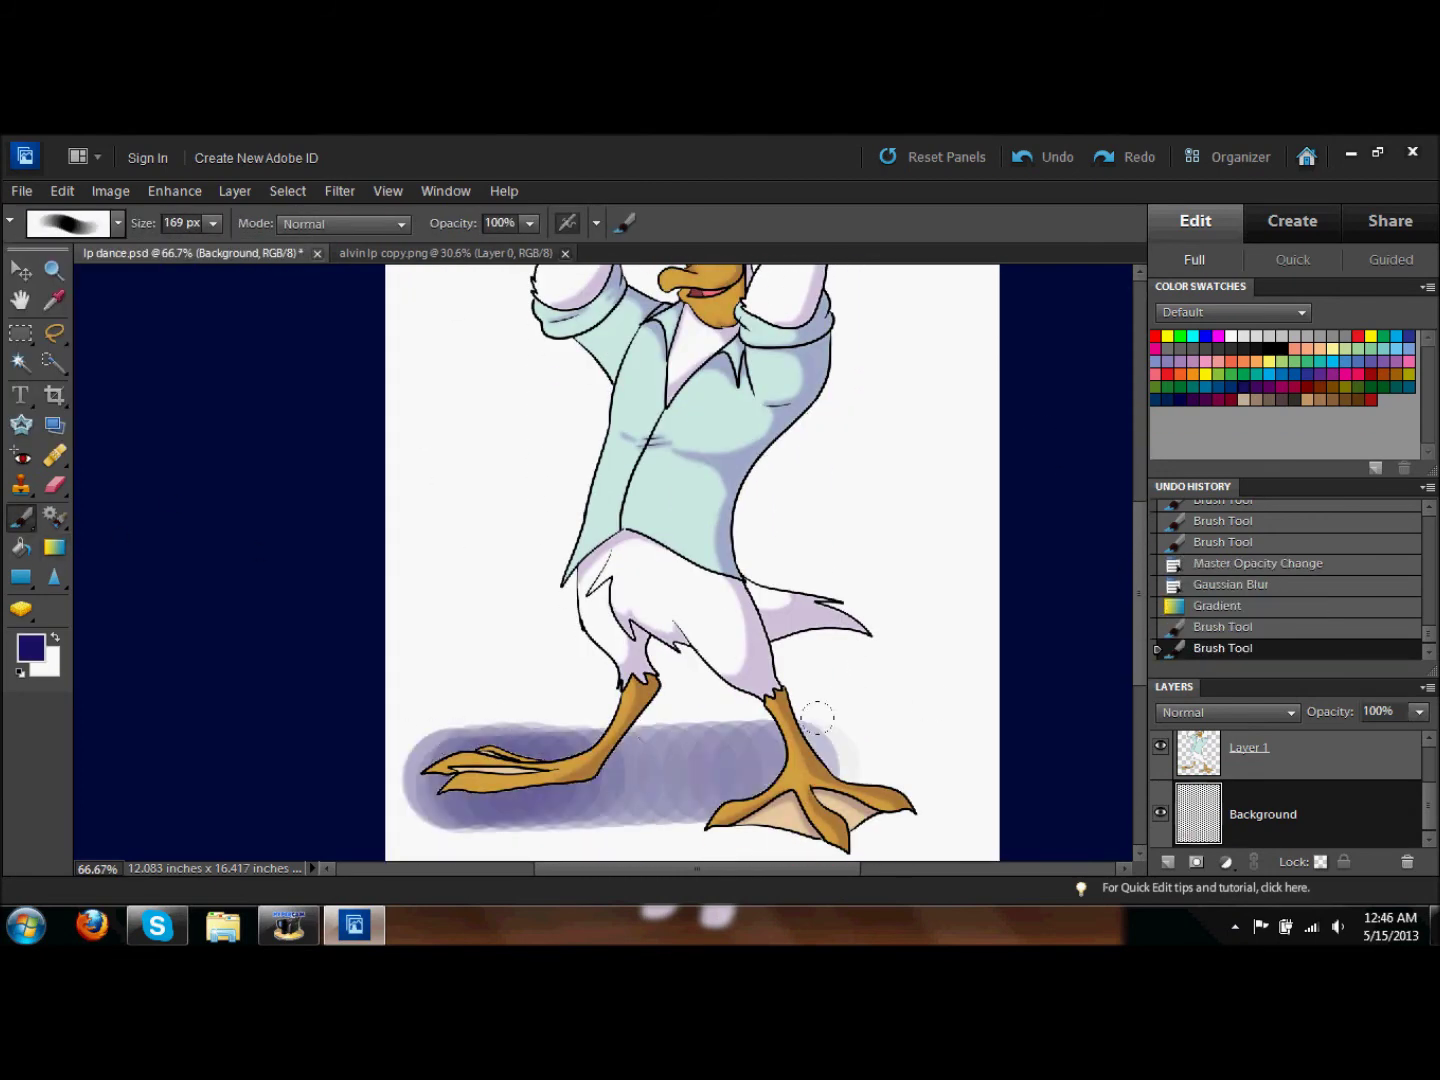
drag(500, 799, 734, 789)
scroll(733, 790, down, 2)
drag(419, 741, 980, 740)
mouse_move(420, 671)
mouse_down()
mouse_move(980, 680)
mouse_move(251, 581)
mouse_up()
Step: Paint light purple across the top of the floor with a 97 px brush
alt+click(420, 600)
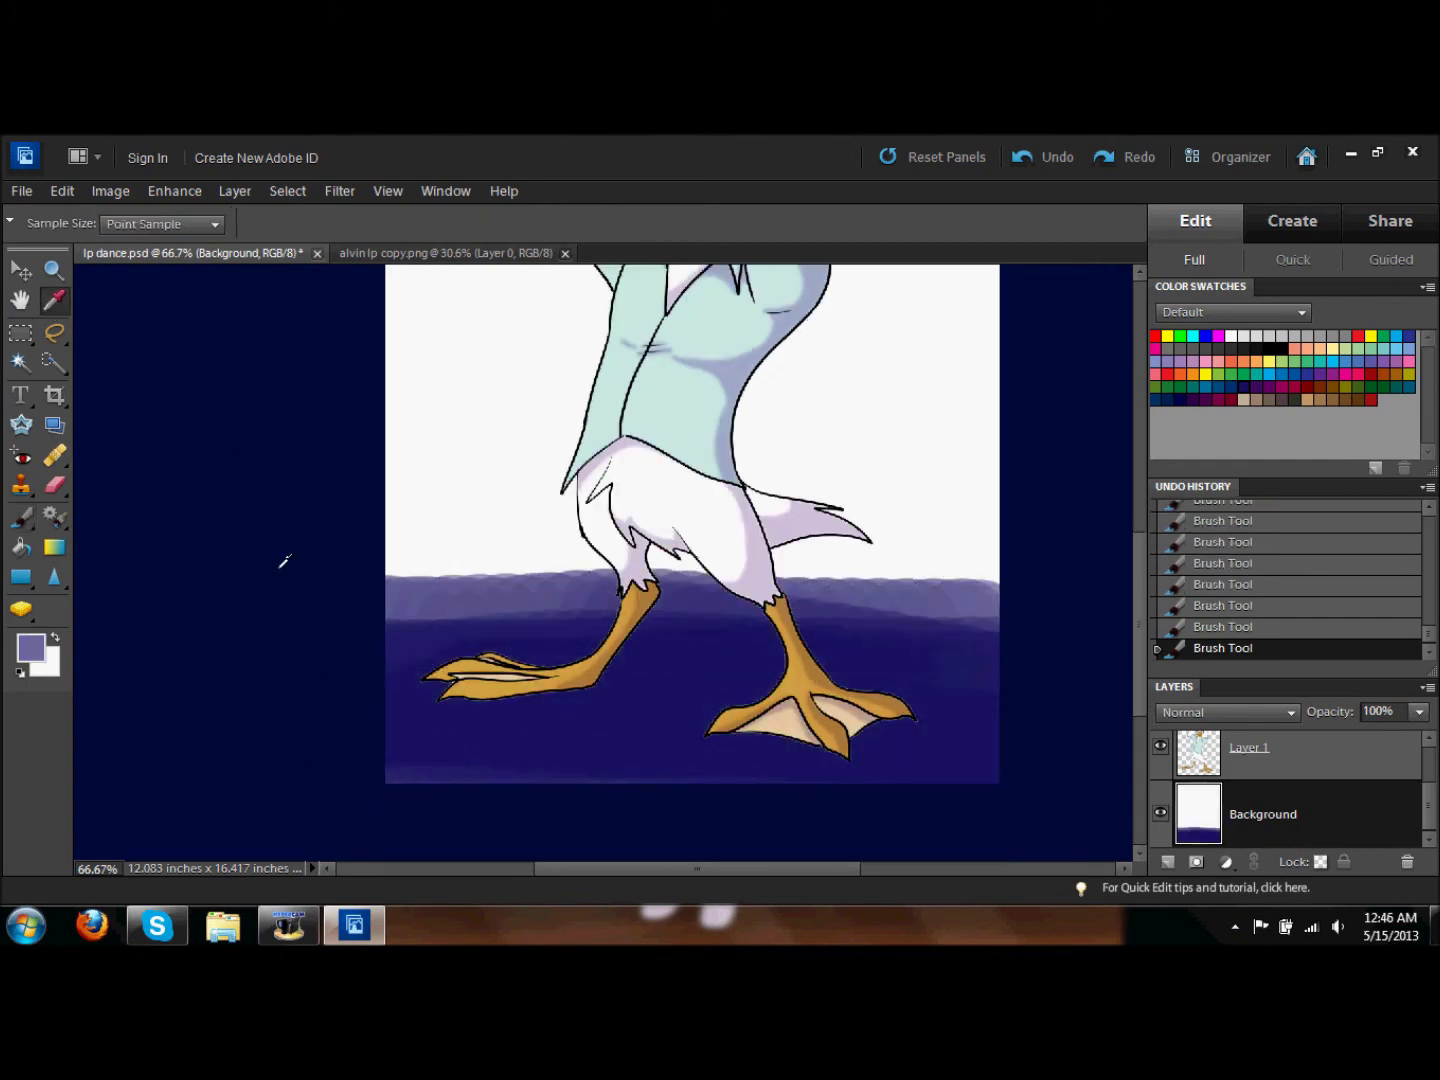
key(bracketleft)
key(bracketleft)
key(bracketleft)
mouse_move(1031, 550)
mouse_down()
mouse_move(308, 540)
mouse_move(990, 470)
mouse_move(432, 378)
mouse_up()
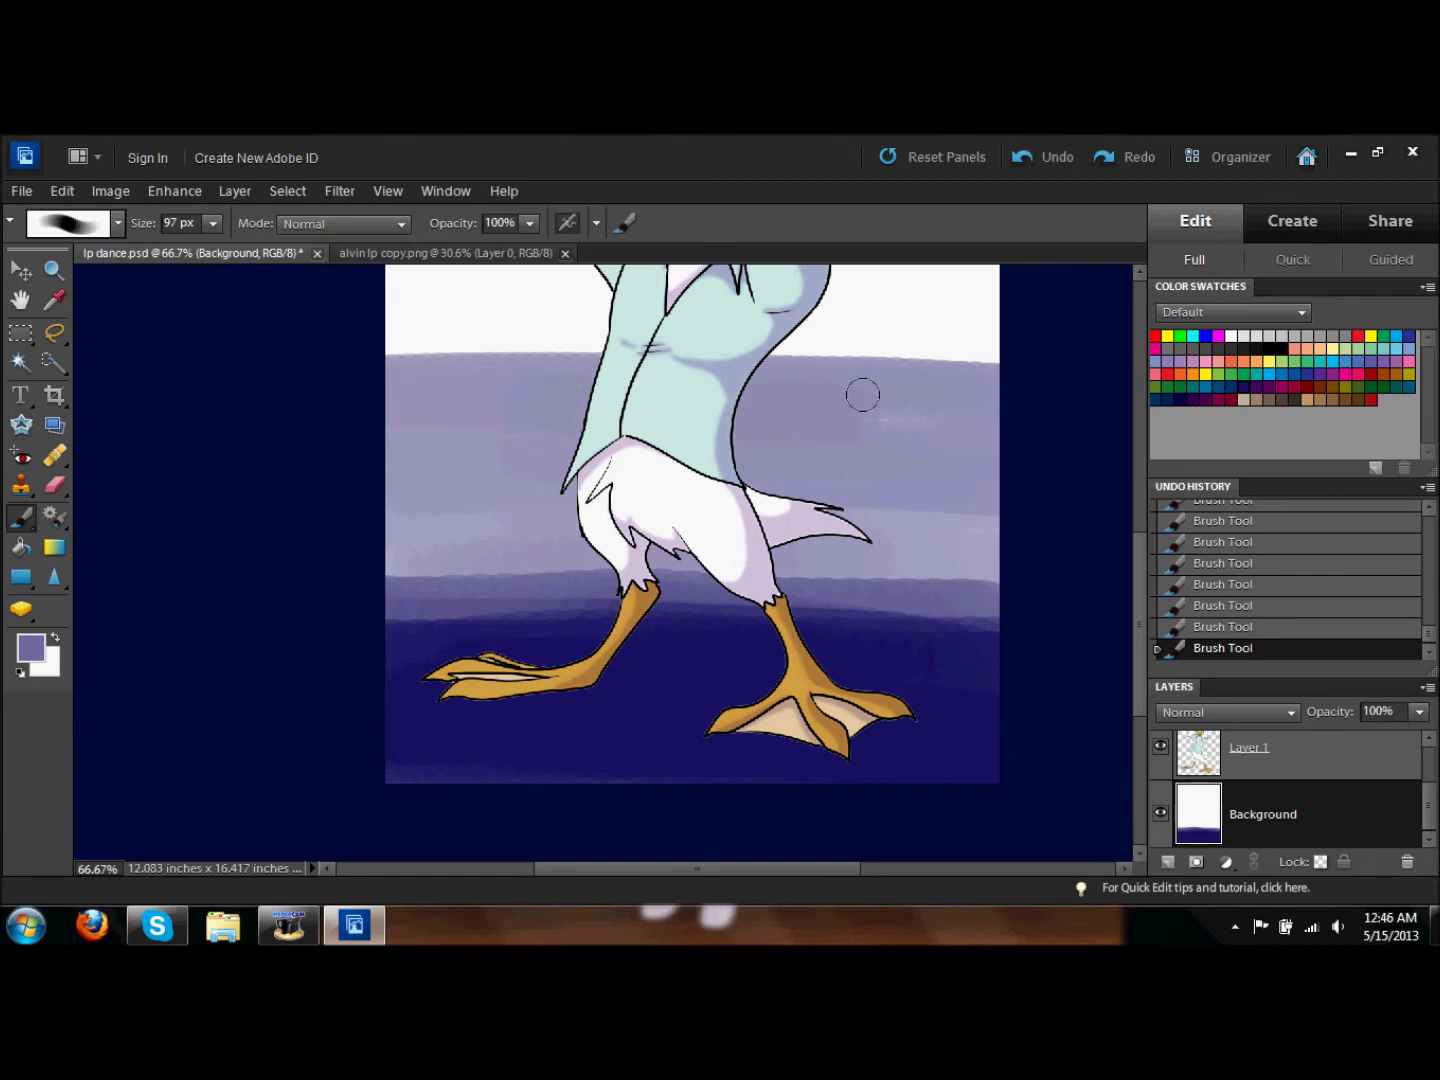
scroll(830, 427, up, 2)
Step: Cover the upper background streaks with sampled dark purple
key(i)
click(1271, 378)
key(b)
drag(990, 470, 390, 460)
drag(391, 390, 990, 370)
scroll(1064, 454, up, 2)
mouse_move(1065, 453)
mouse_down()
mouse_move(554, 273)
mouse_move(995, 330)
mouse_up()
drag(995, 380, 390, 440)
Step: Paint light purple over the lower background streaks at 82% brush opacity
key(8)
key(2)
alt+click(402, 635)
drag(390, 625, 995, 651)
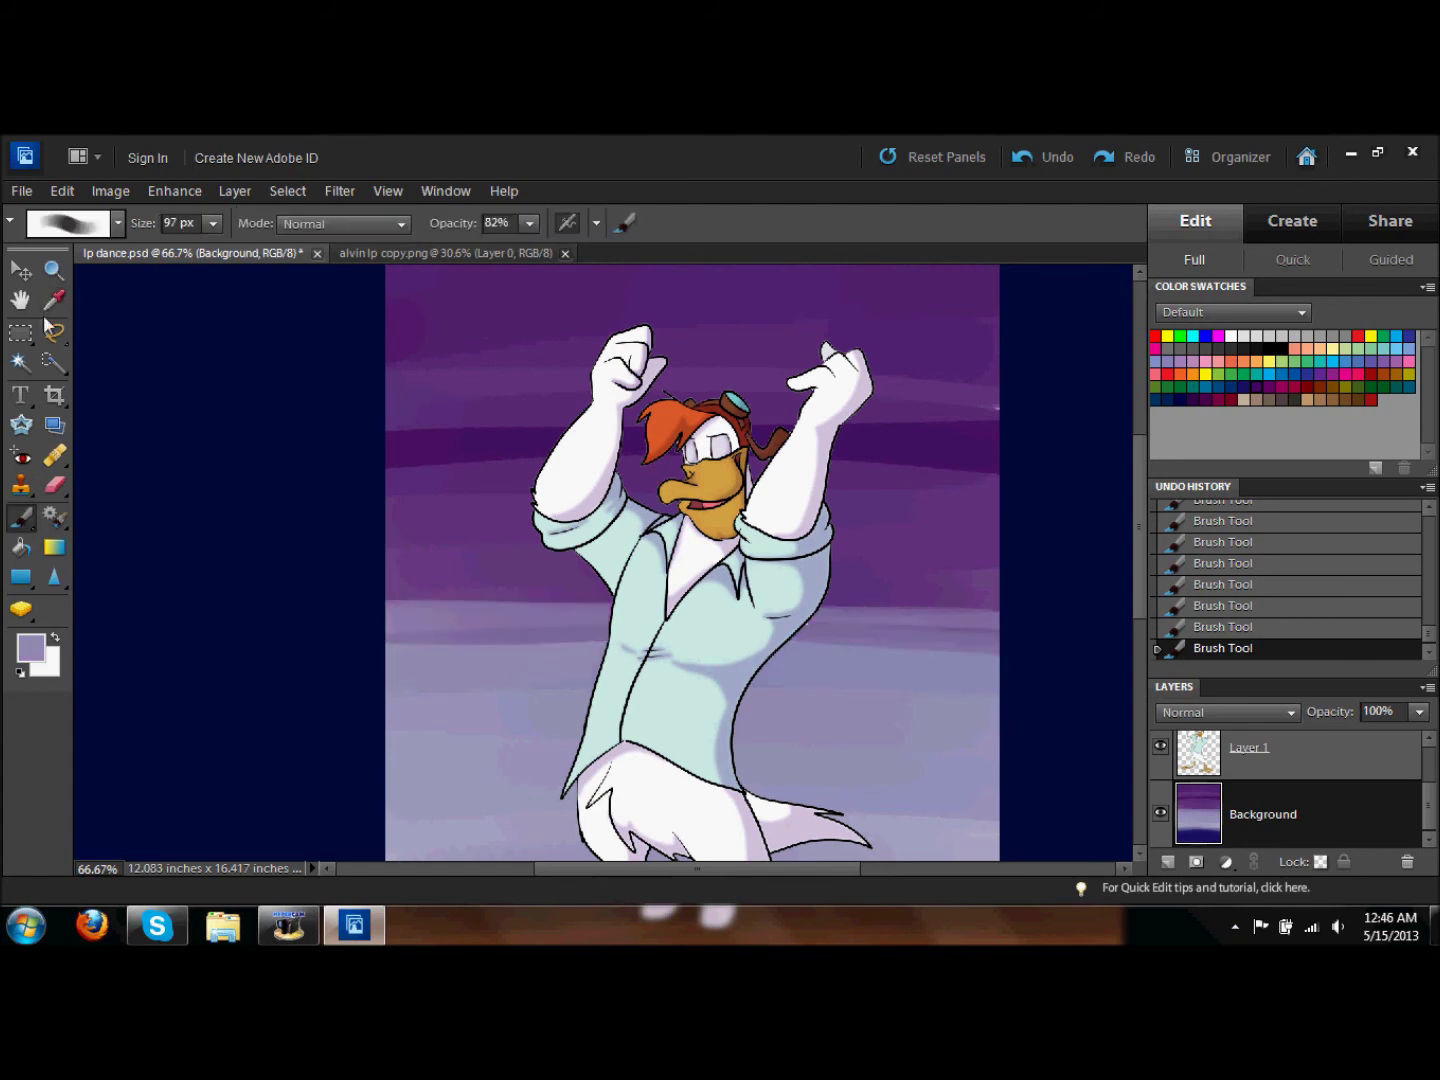
mouse_move(287, 570)
mouse_down()
mouse_move(786, 645)
mouse_move(995, 520)
mouse_up()
scroll(700, 560, down, 3)
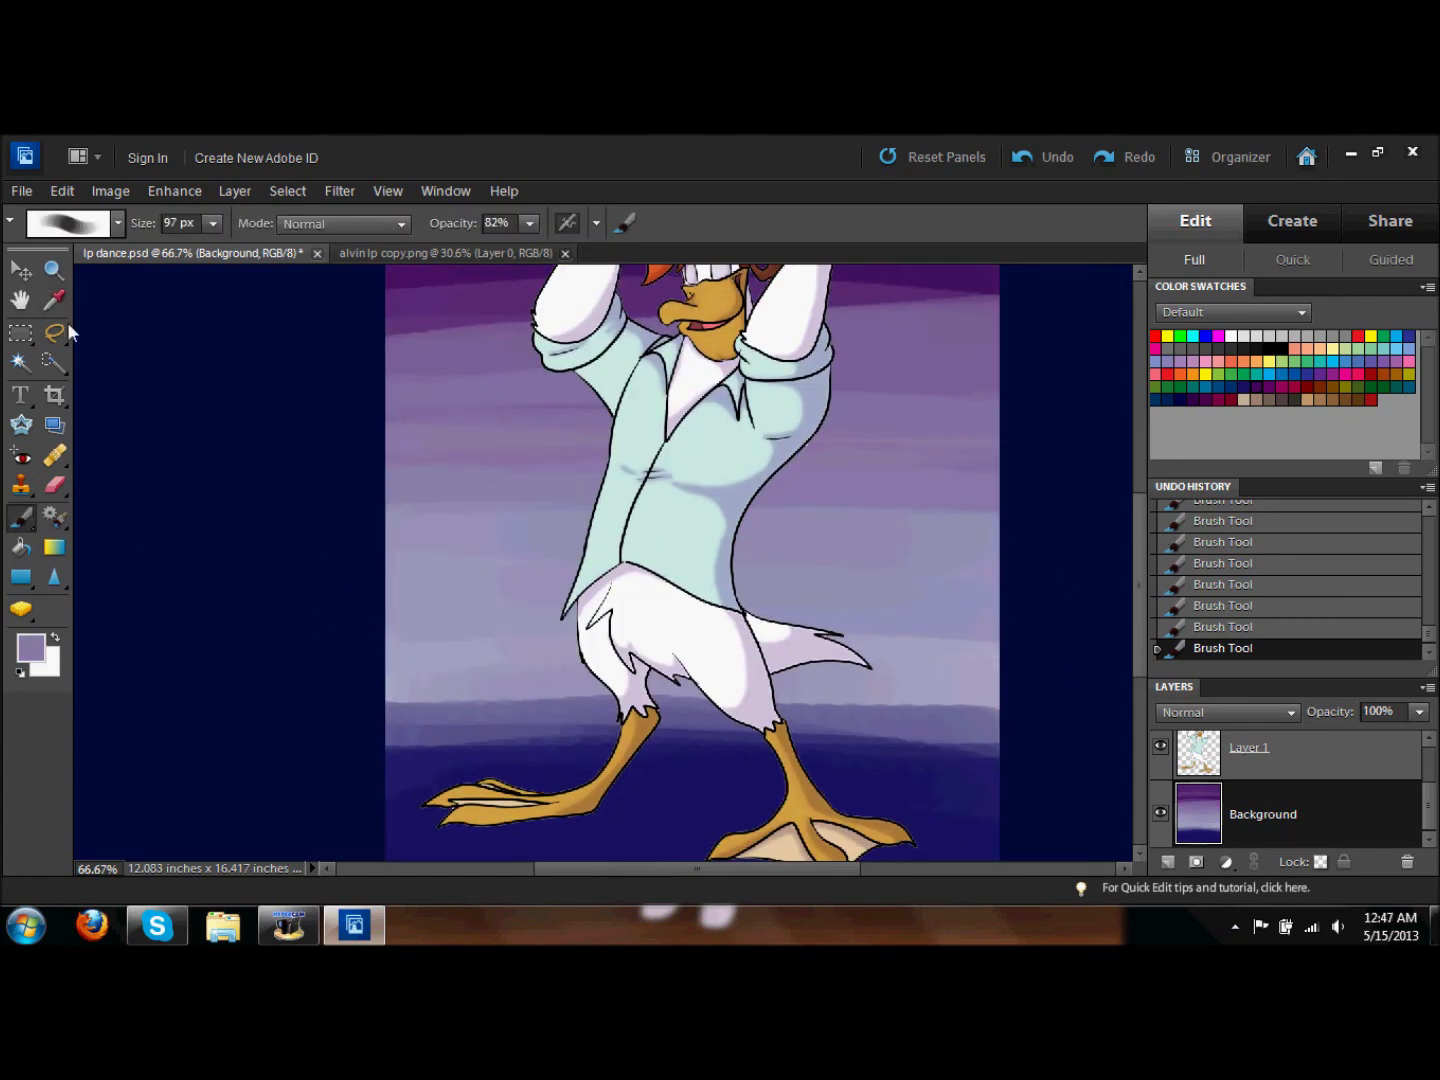
Step: Paint the floor band with sampled dark blue-purple, undoing a stray stroke
alt+click(381, 767)
mouse_move(390, 800)
mouse_down()
mouse_move(995, 810)
mouse_move(391, 831)
mouse_up()
scroll(700, 561, down, 2)
scroll(700, 561, up, 2)
drag(994, 845, 287, 848)
scroll(700, 560, down, 3)
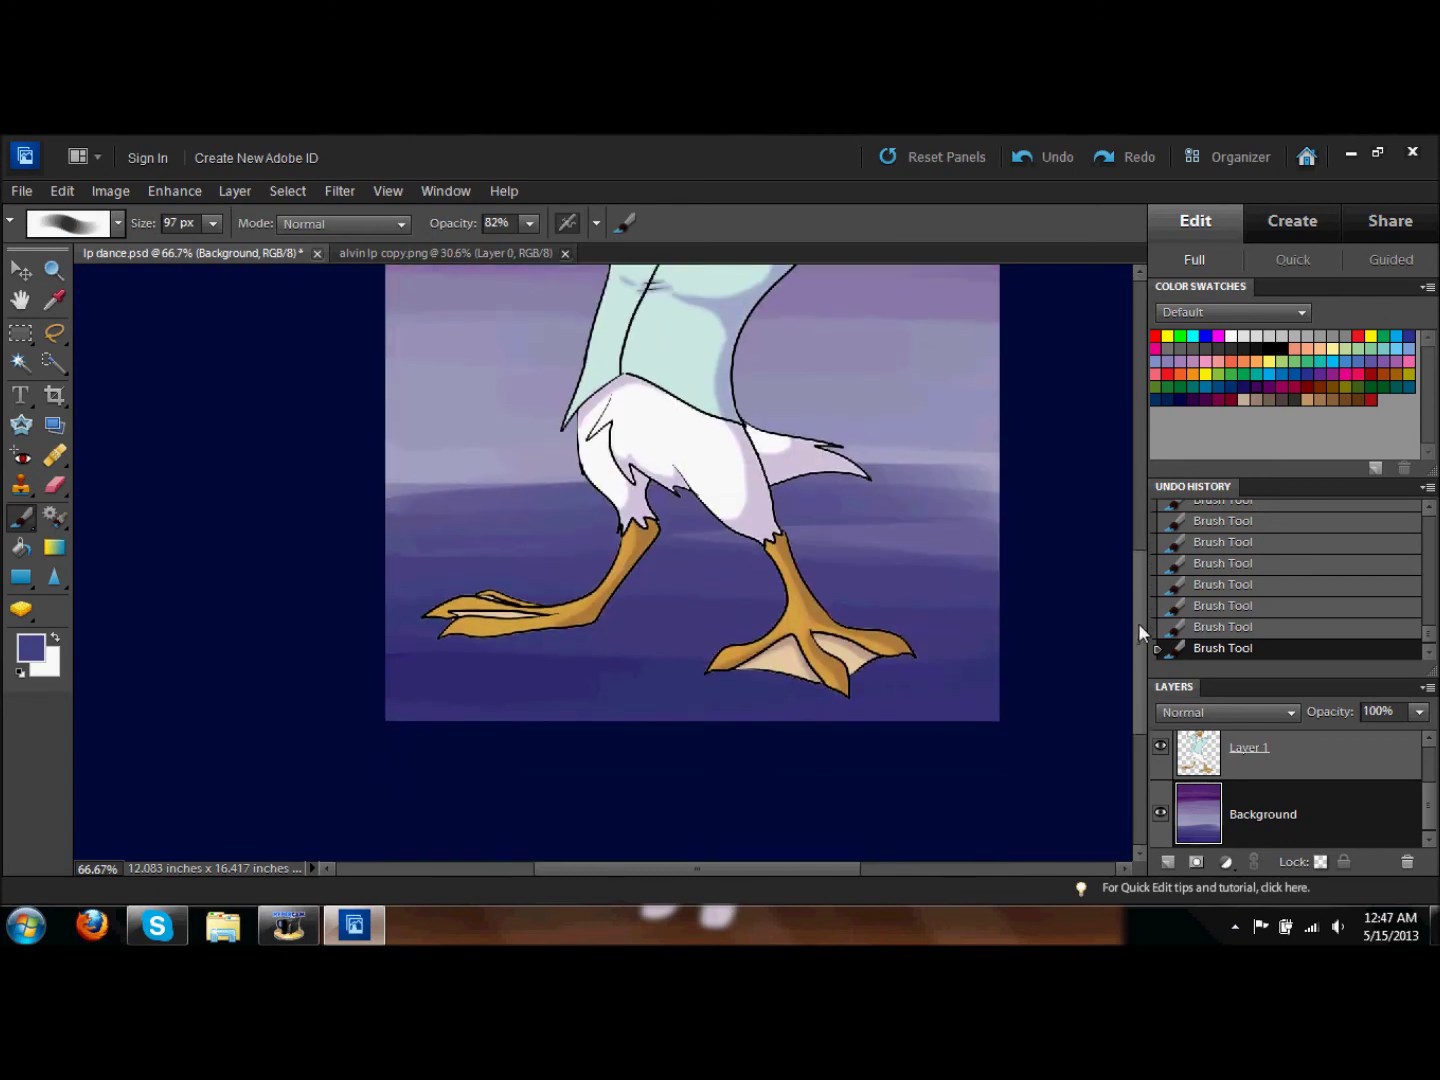
key(ctrl+z)
alt+click(390, 706)
mouse_move(370, 644)
mouse_down()
mouse_move(1028, 608)
mouse_move(375, 540)
mouse_up()
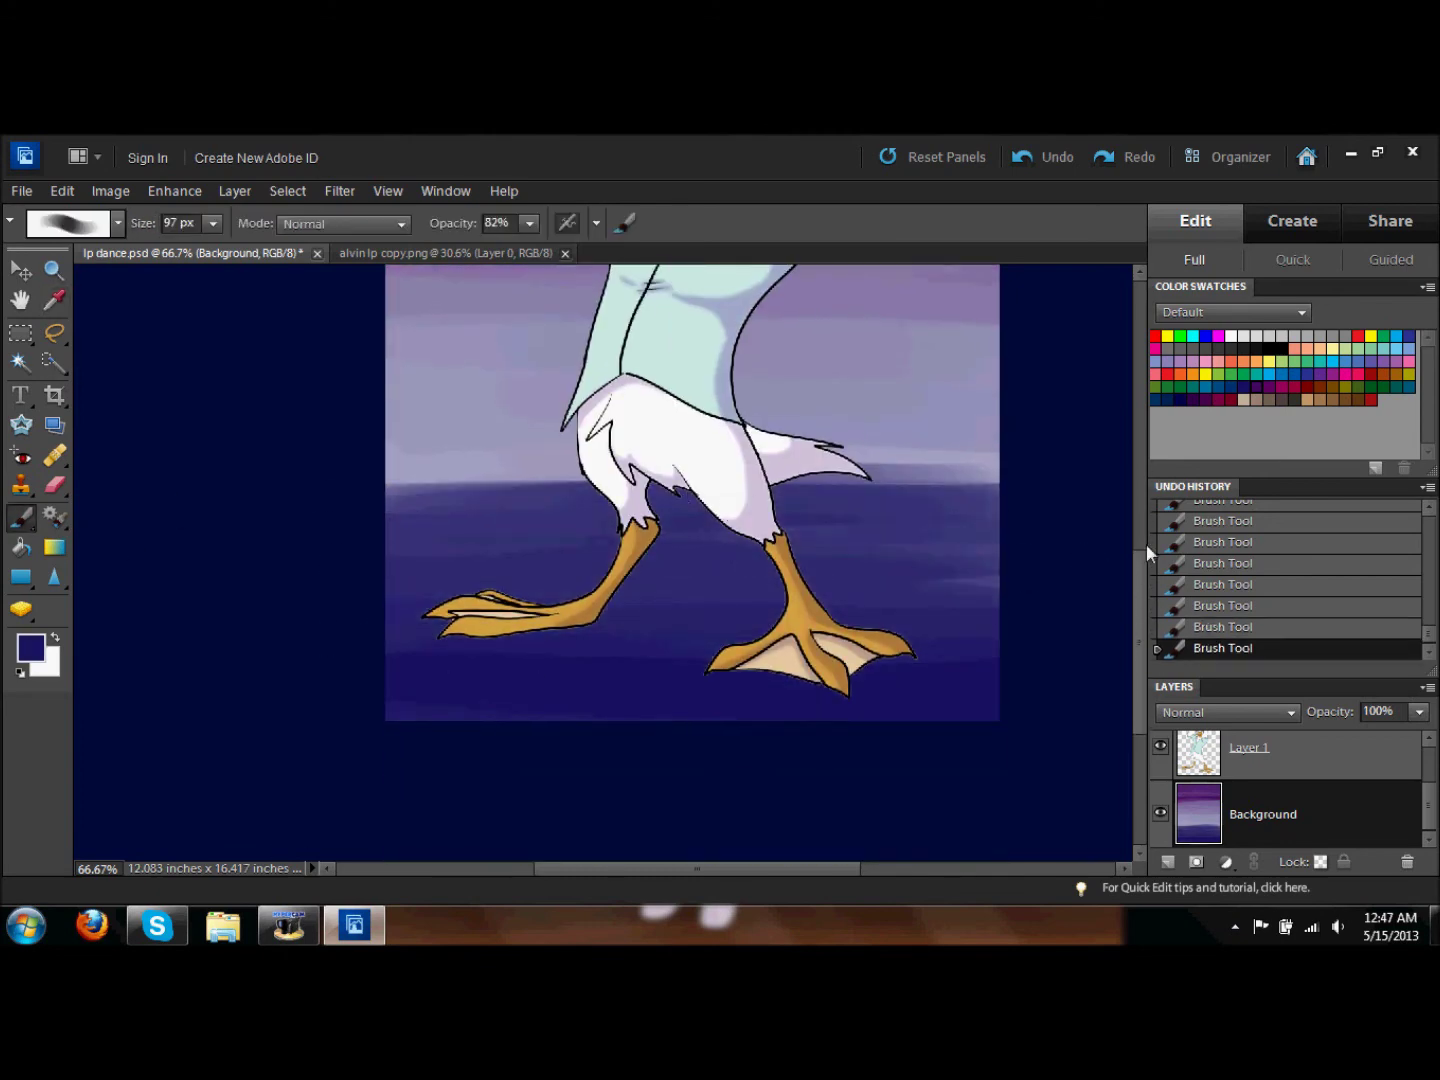
Step: Add more sampled purple wall streaks across the backdrop, then add a new empty layer
scroll(699, 560, up, 5)
alt+click(395, 330)
drag(380, 430, 1086, 329)
alt+click(995, 481)
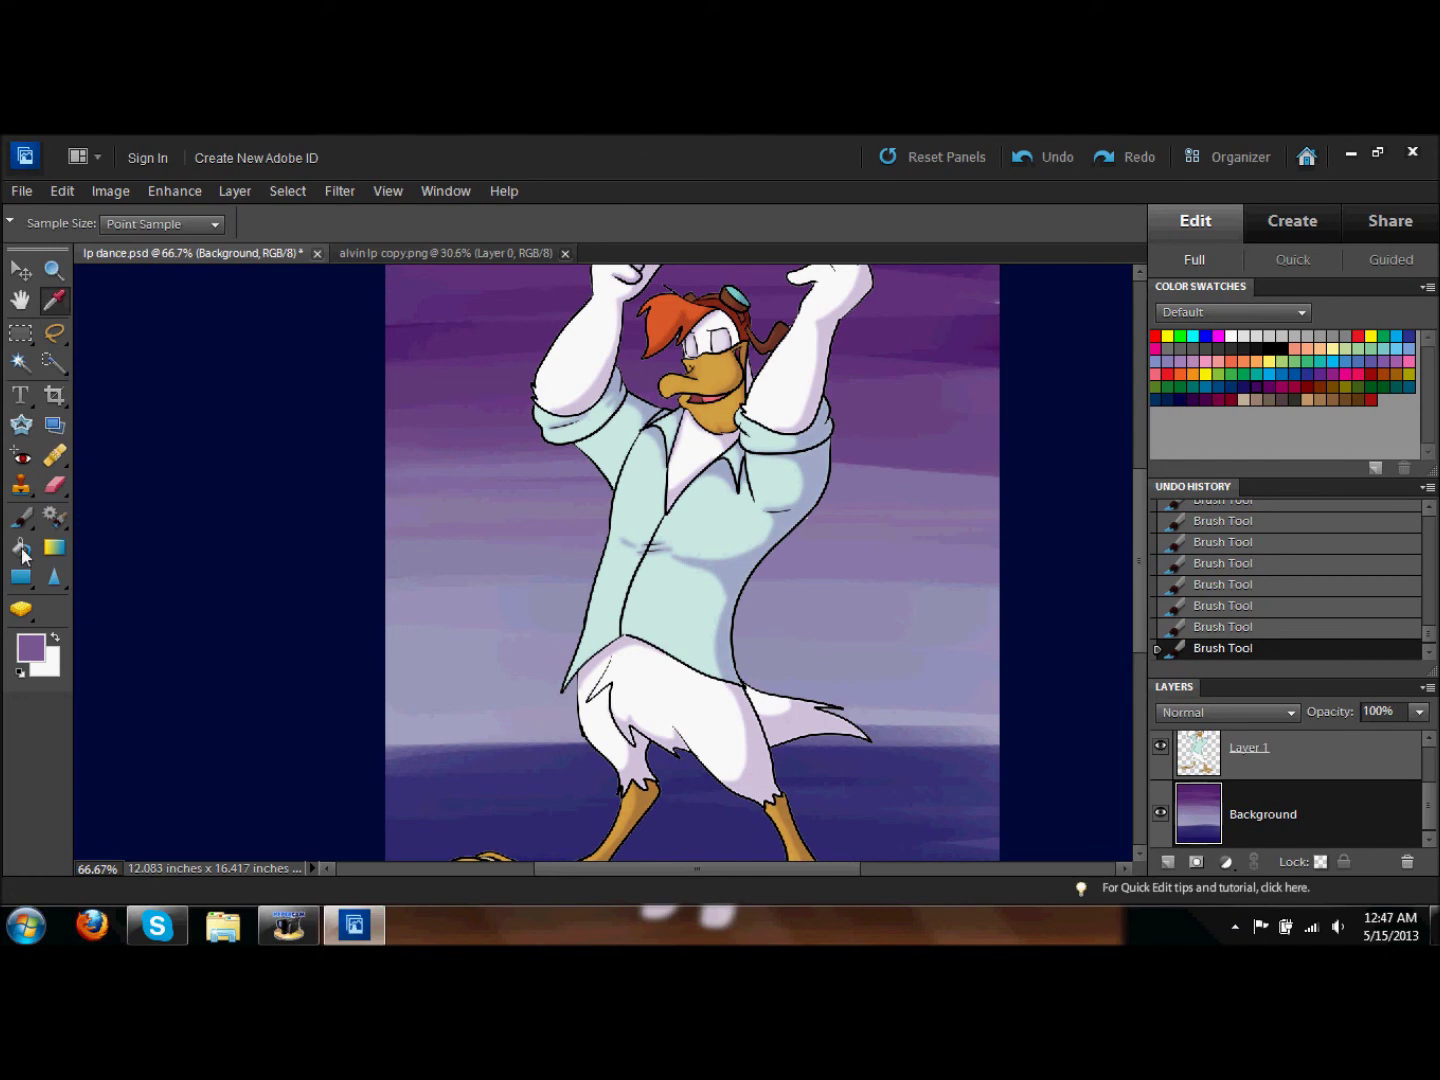
drag(995, 499, 390, 480)
drag(390, 410, 994, 365)
scroll(700, 560, up, 3)
alt+click(437, 545)
drag(390, 565, 995, 560)
scroll(1136, 527, down, 2)
scroll(1130, 570, down, 3)
key(ctrl+shift+alt+n)
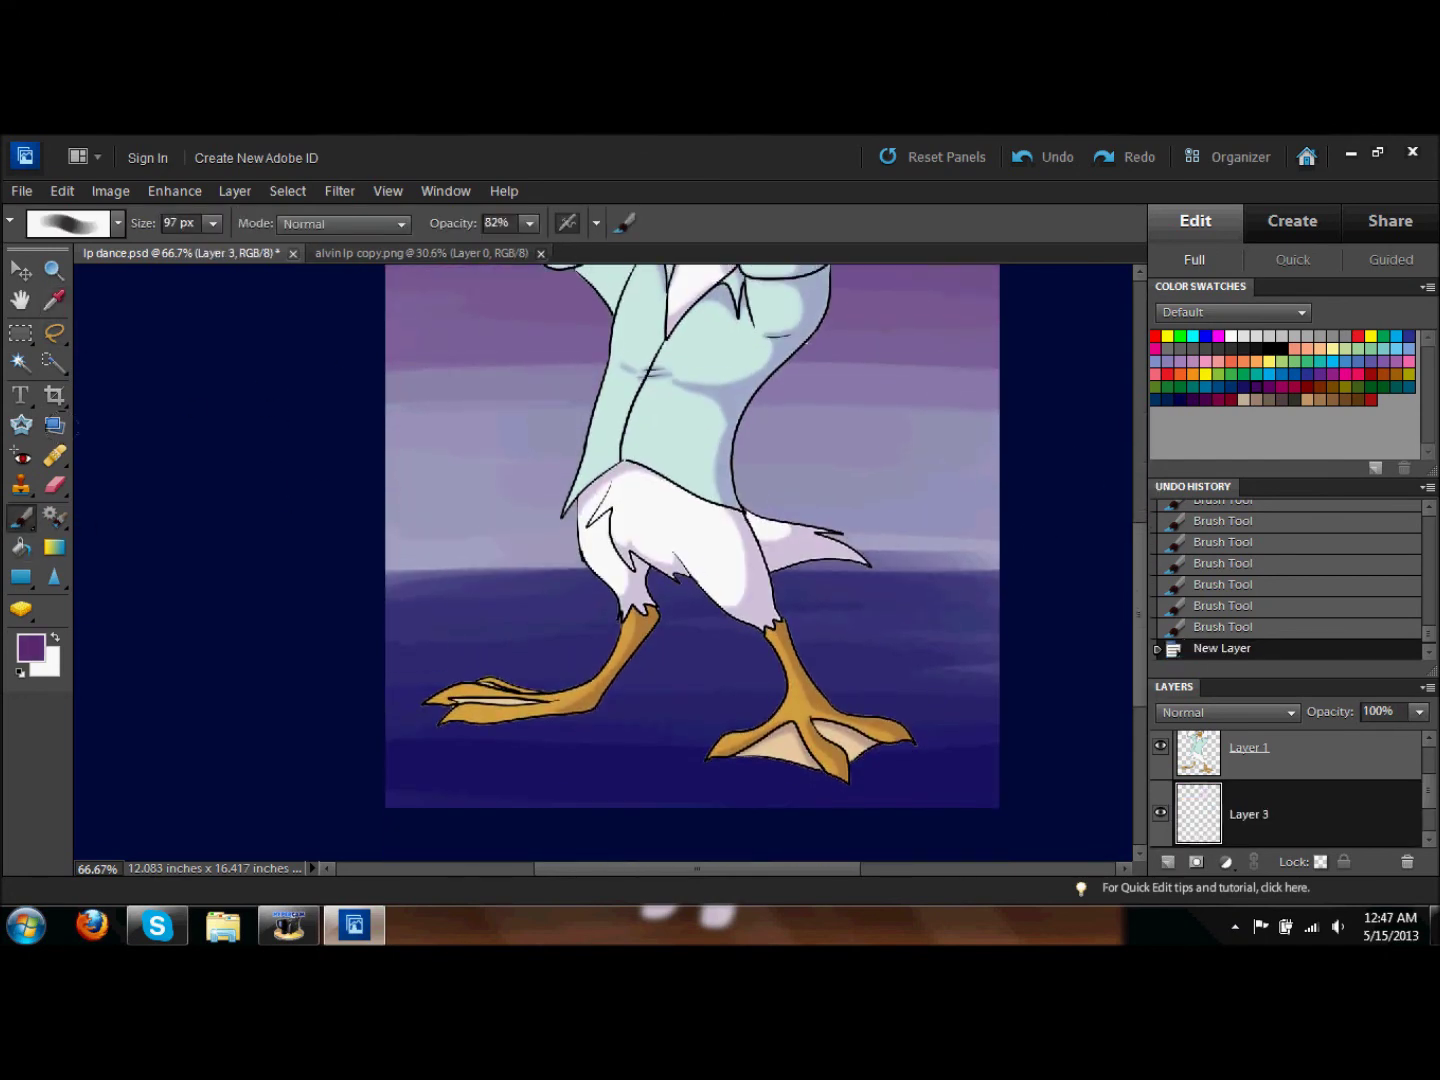
Step: Set Layer 3 to Multiply and paint a soft shadow under the feet
click(118, 223)
click(166, 417)
click(1228, 713)
click(1205, 270)
mouse_move(406, 715)
mouse_down()
mouse_move(649, 720)
mouse_move(800, 765)
mouse_move(861, 680)
mouse_move(651, 690)
mouse_move(679, 730)
mouse_up()
Step: Lower the shadow layer to 65% opacity and zoom out to see the whole character
click(1292, 712)
click(1418, 711)
drag(1386, 732, 1365, 732)
scroll(1116, 578, up, 5)
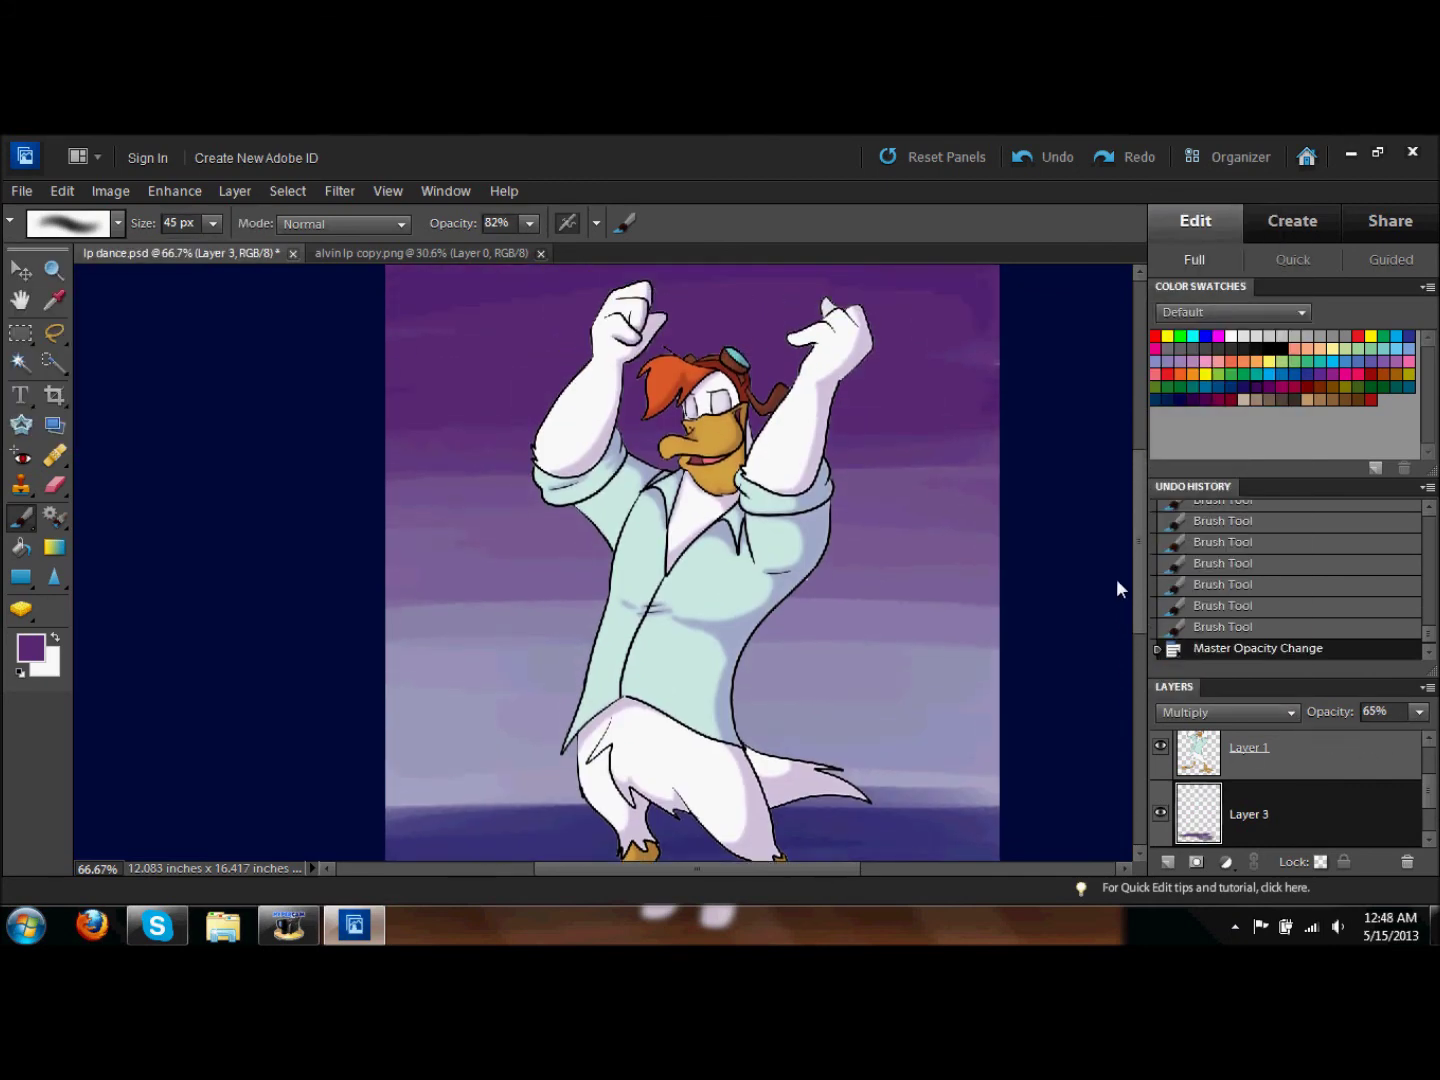
key(z)
alt+click(186, 438)
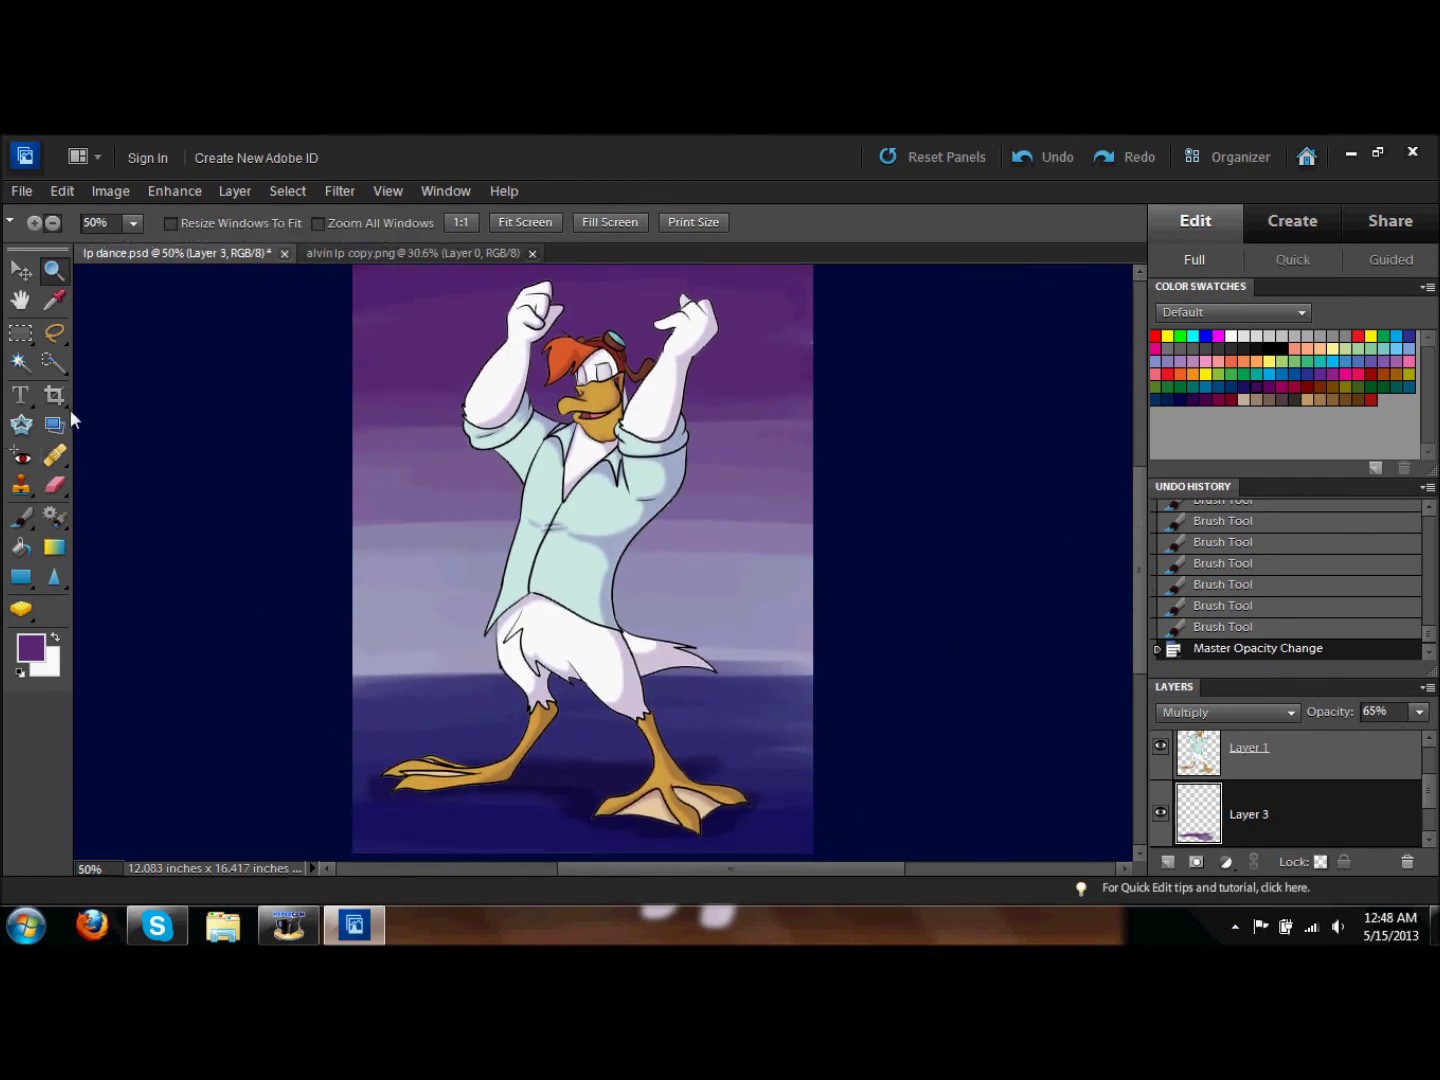
Step: Add a new Layer 4 and move it up the layer stack
drag(1431, 769, 1432, 795)
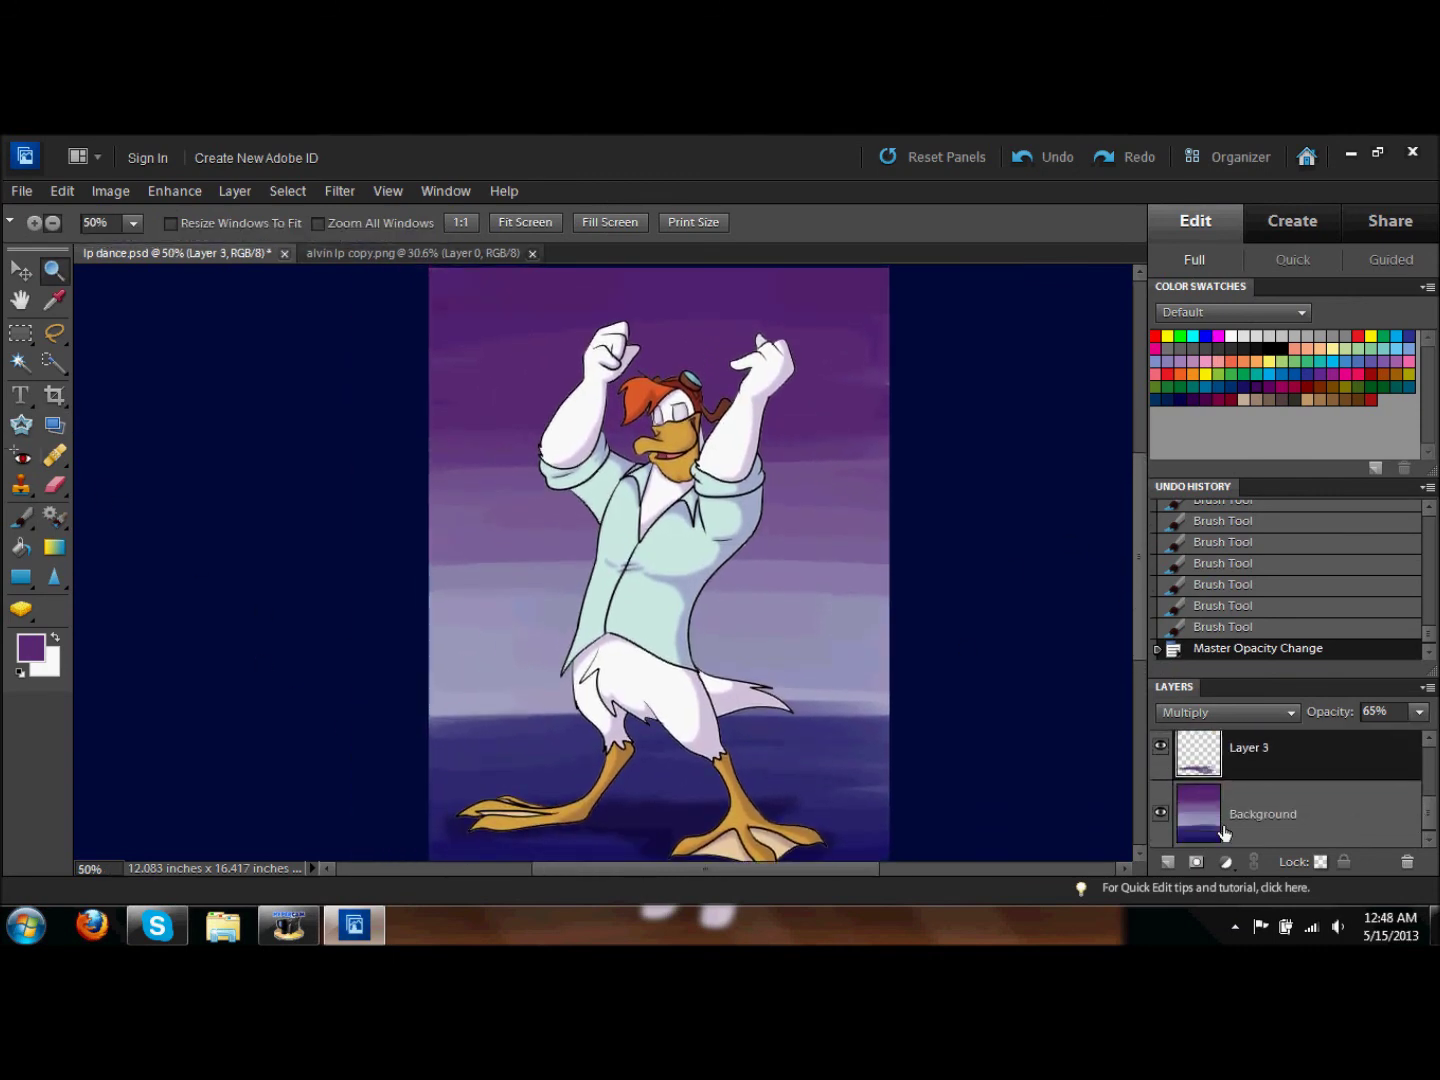
key(ctrl+alt+shift+n)
key(ctrl+bracketright)
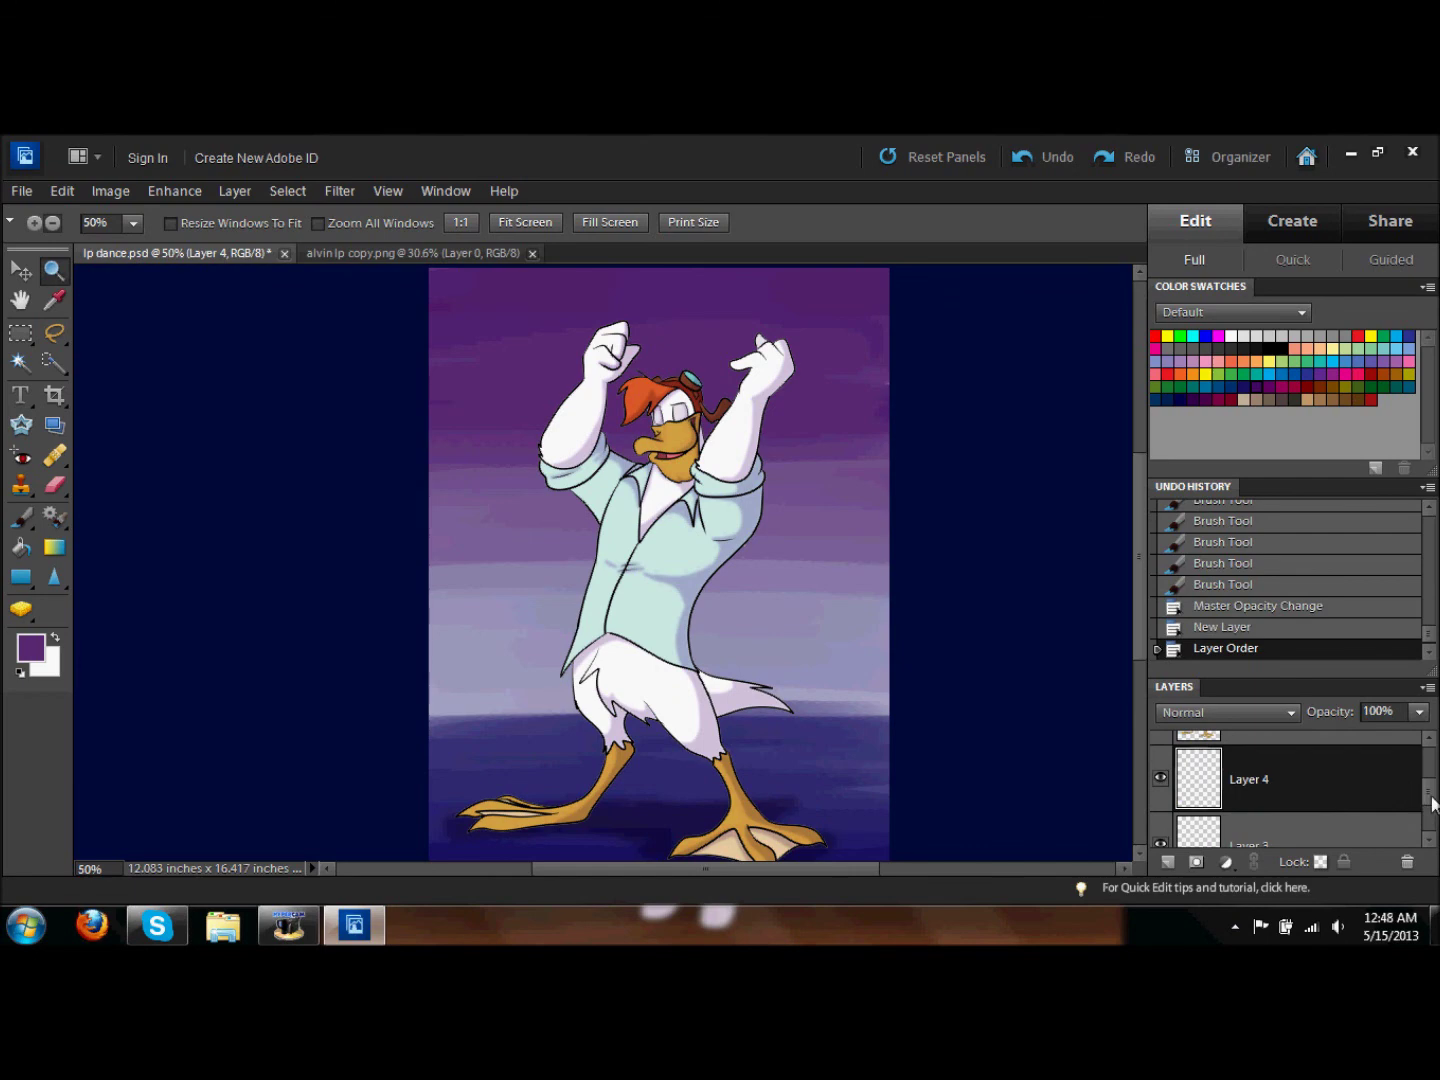
Step: Move Layer 4 up, release its clipping mask and set it to Hard Light
key(ctrl+bracketright)
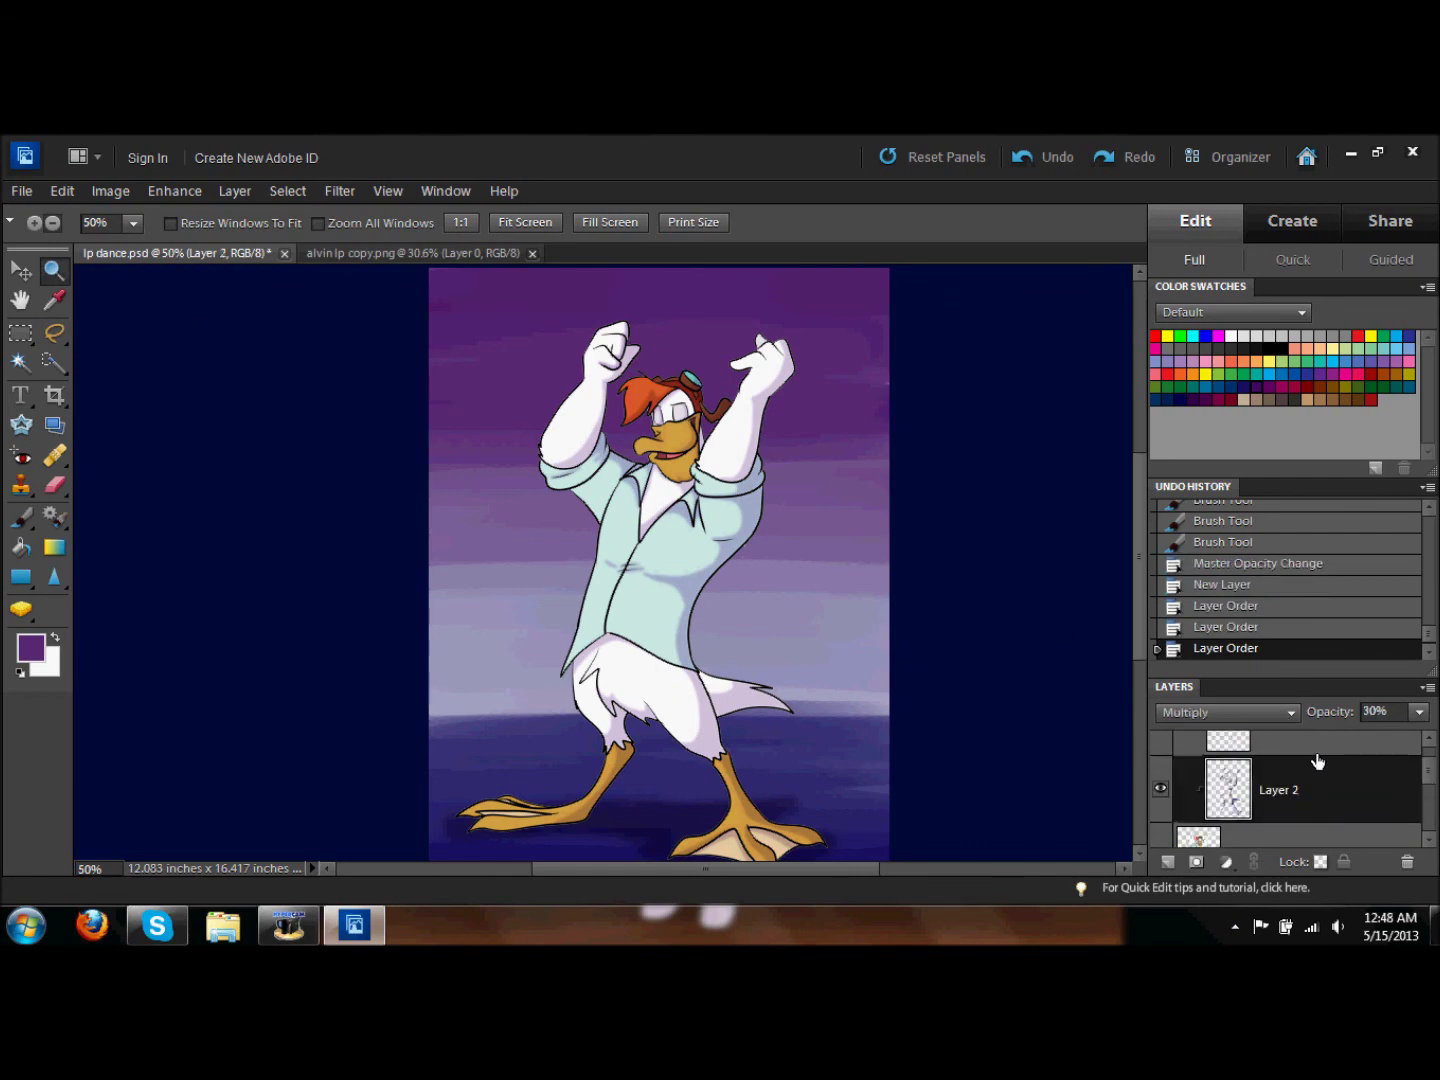
alt+click(1316, 757)
click(1229, 713)
click(1195, 485)
Step: Make Layer 4 a white Vivid Light glow at 51% opacity
key(b)
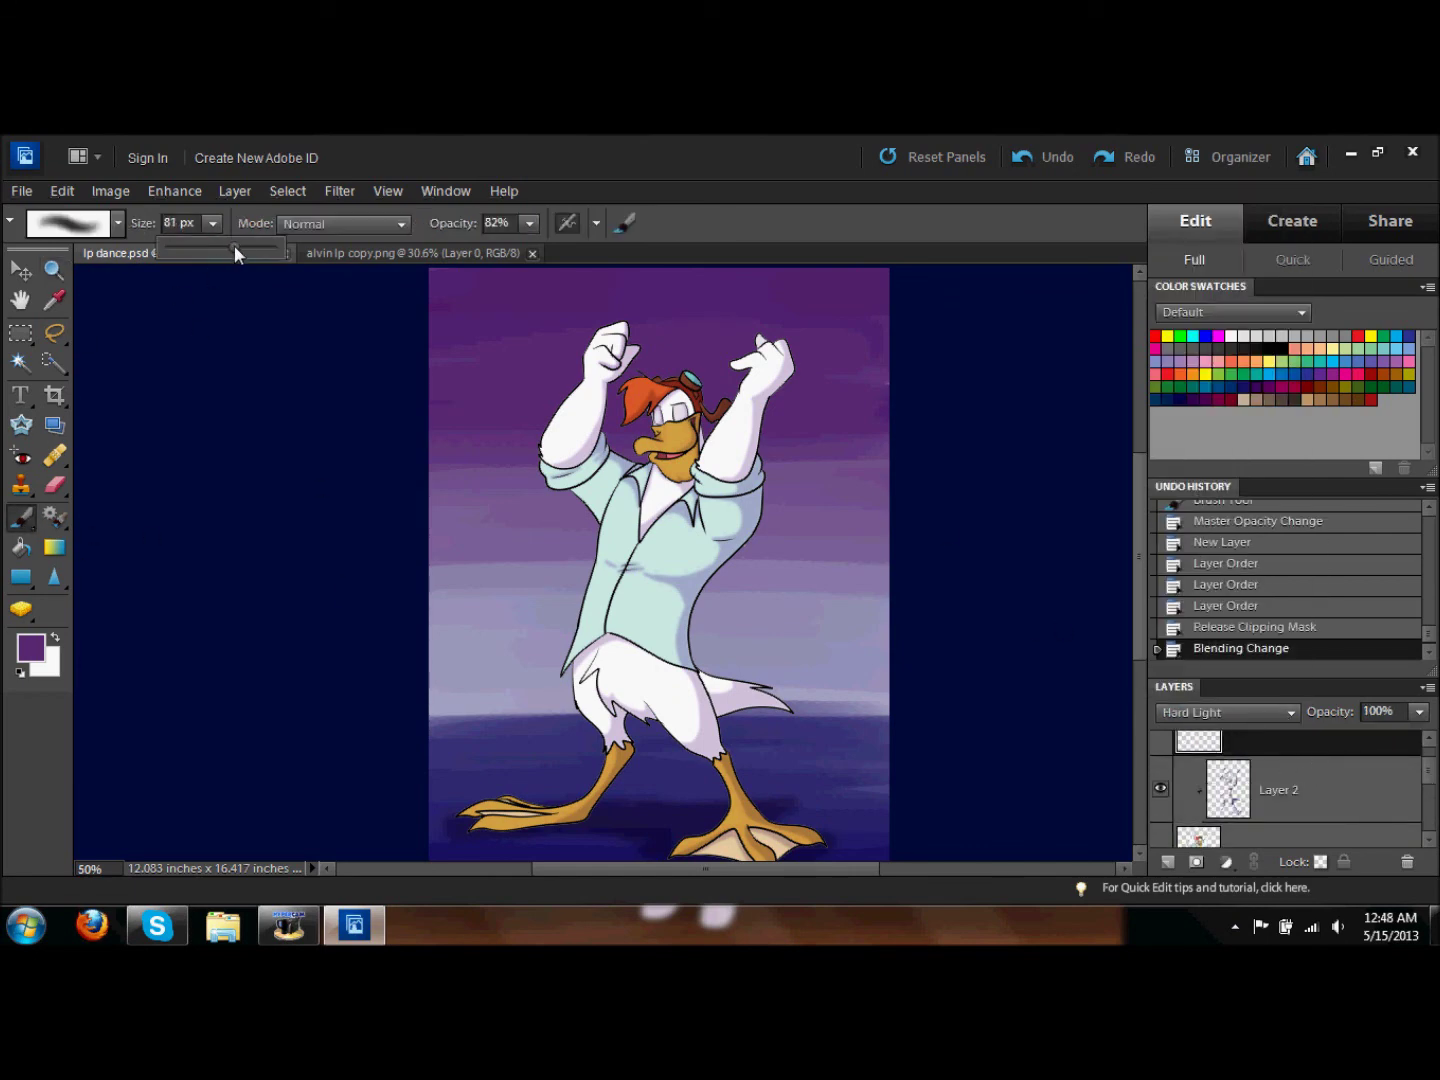
click(31, 648)
click(655, 212)
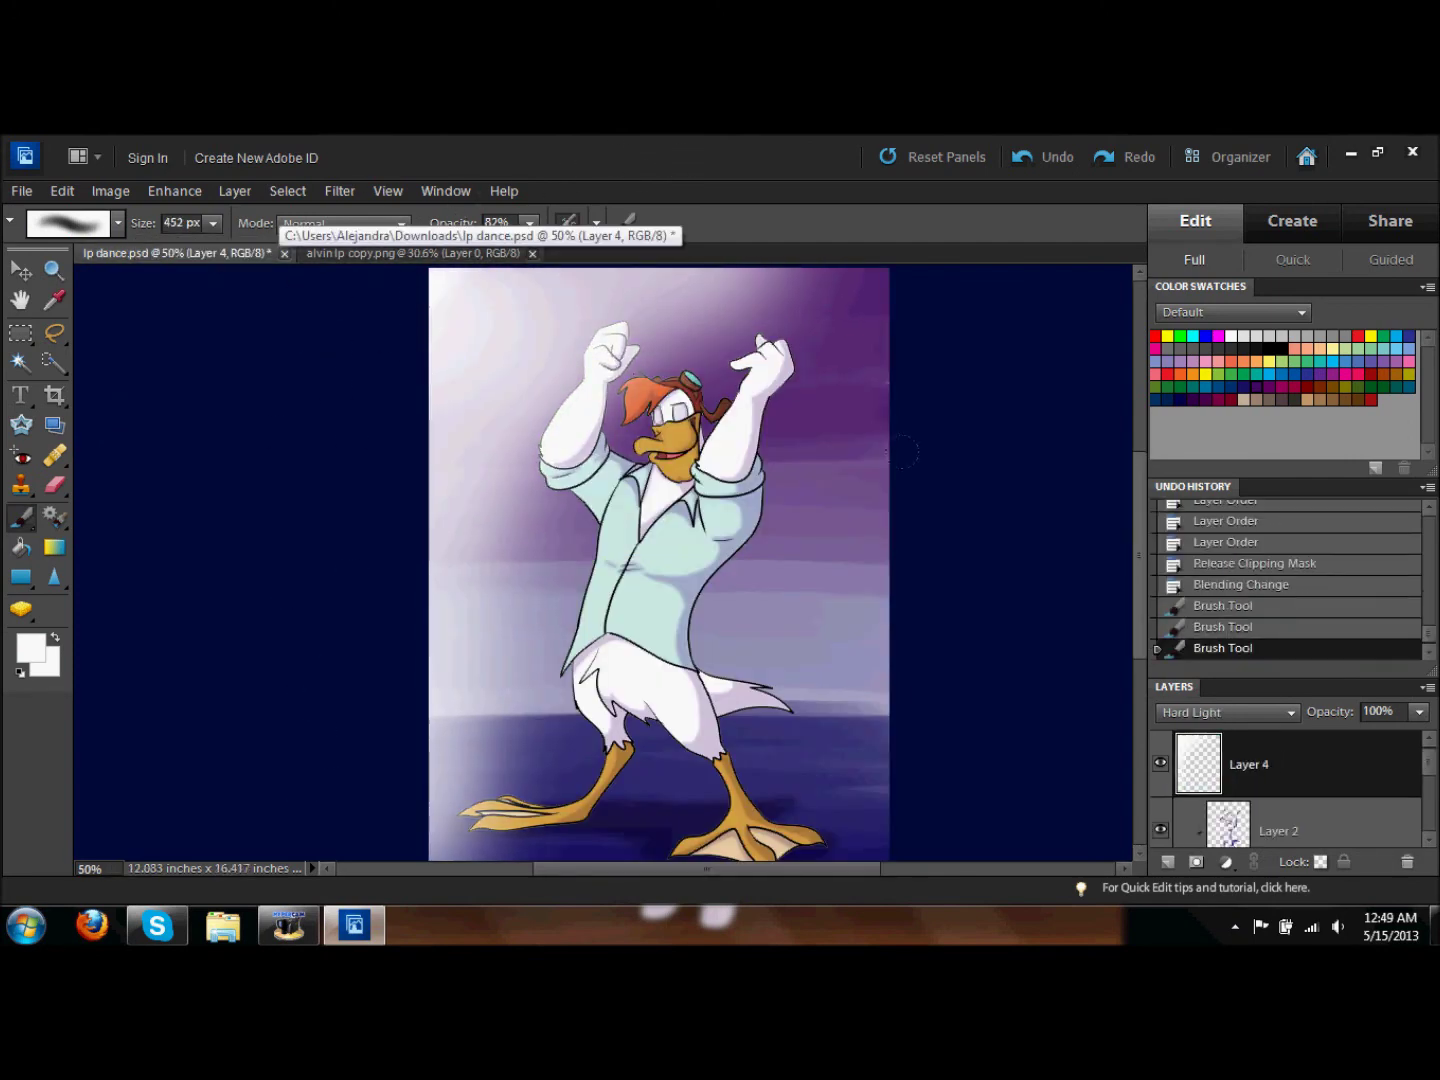
click(1228, 712)
click(1224, 505)
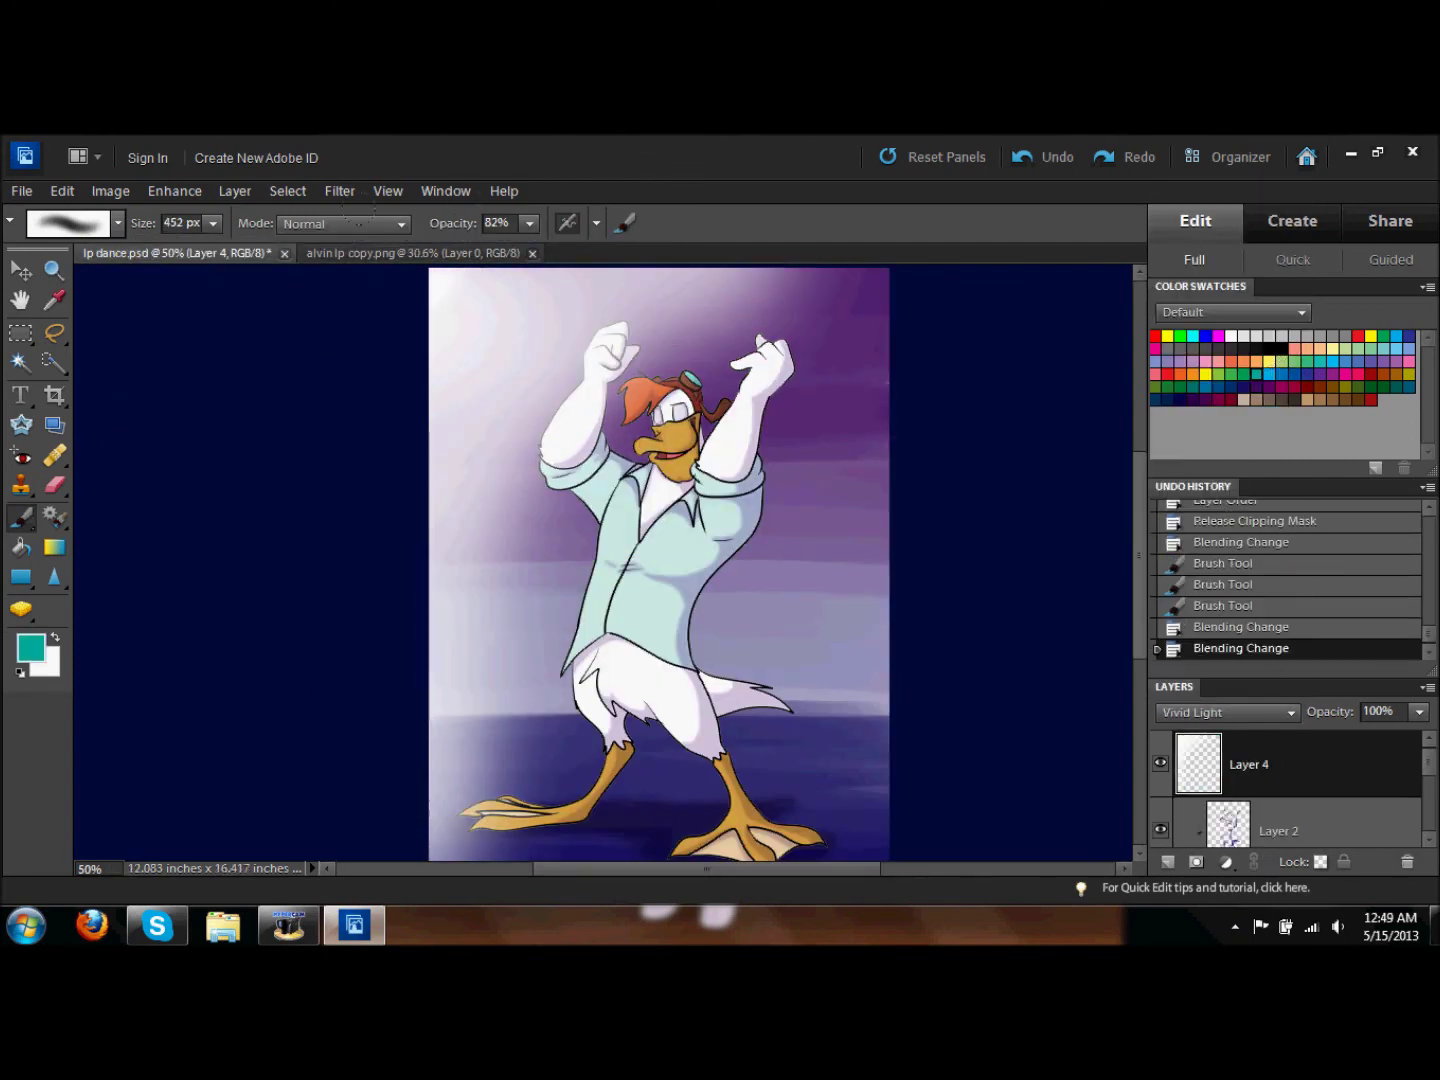
drag(474, 350, 745, 415)
key(ctrl+z)
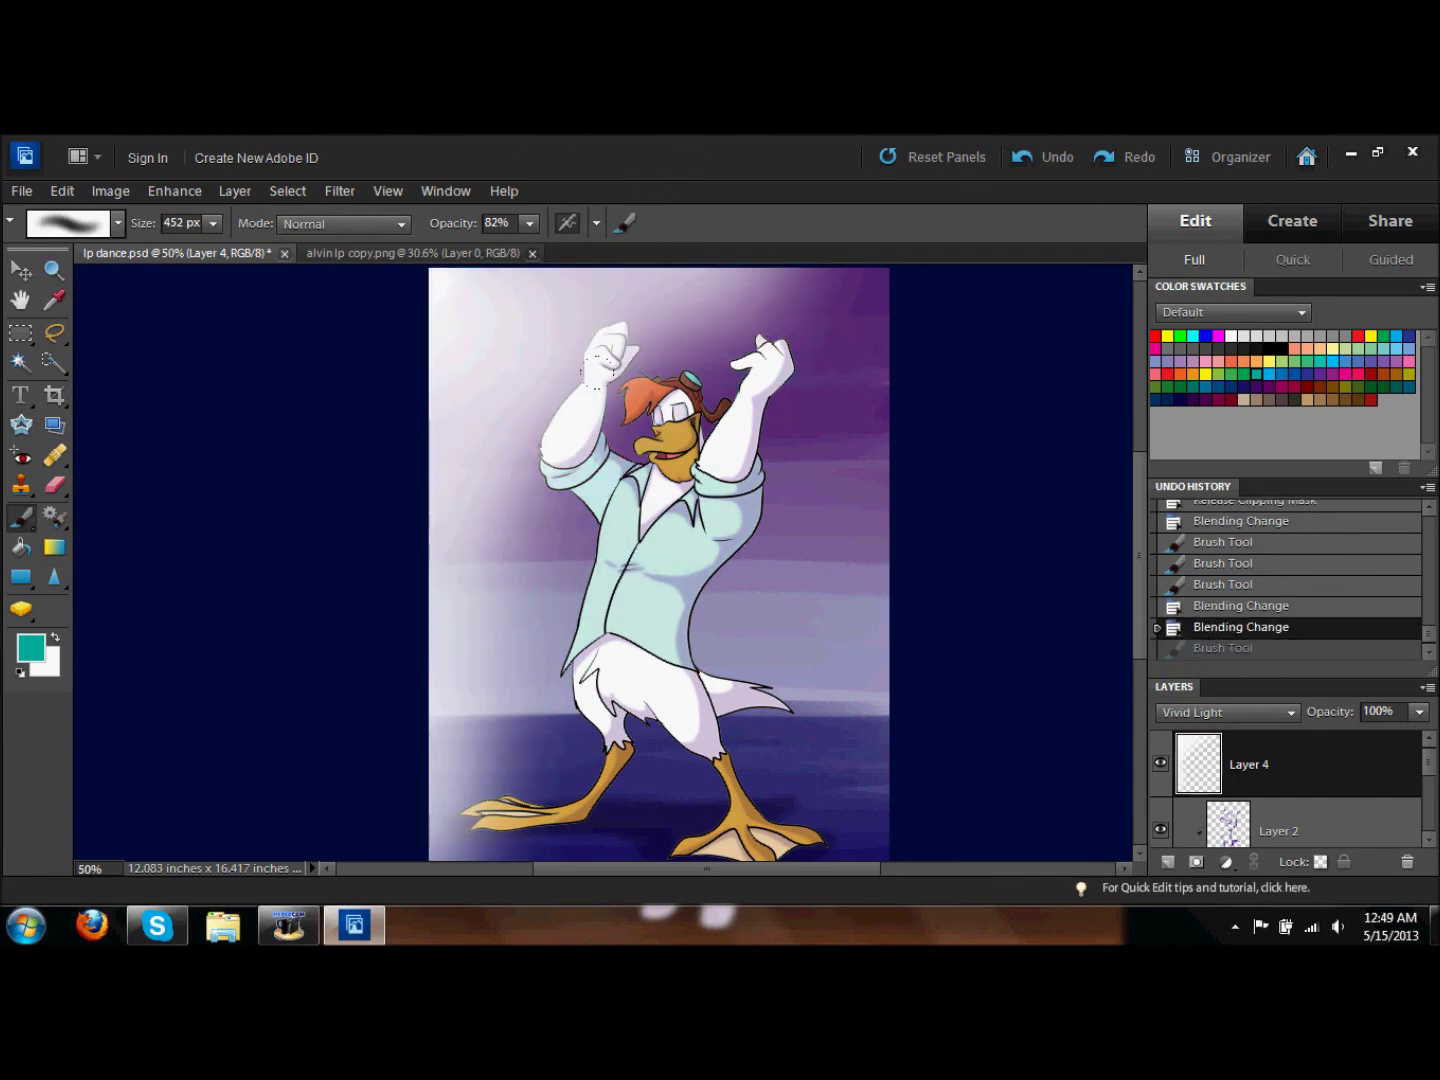
click(1418, 711)
drag(1418, 736, 1362, 736)
Step: Add a Multiply Layer 5 and brush darkening along the right and bottom edges
key(ctrl+shift+alt+n)
click(1229, 712)
click(1224, 328)
mouse_move(830, 291)
mouse_down()
mouse_move(480, 830)
mouse_move(830, 600)
mouse_up()
mouse_move(1139, 545)
mouse_down()
mouse_move(1133, 592)
mouse_move(1130, 554)
mouse_up()
click(117, 223)
Step: Choose a soft round brush preset and raise glow Layer 4 to 75% opacity
double_click(98, 417)
click(212, 223)
click(1250, 761)
click(1419, 711)
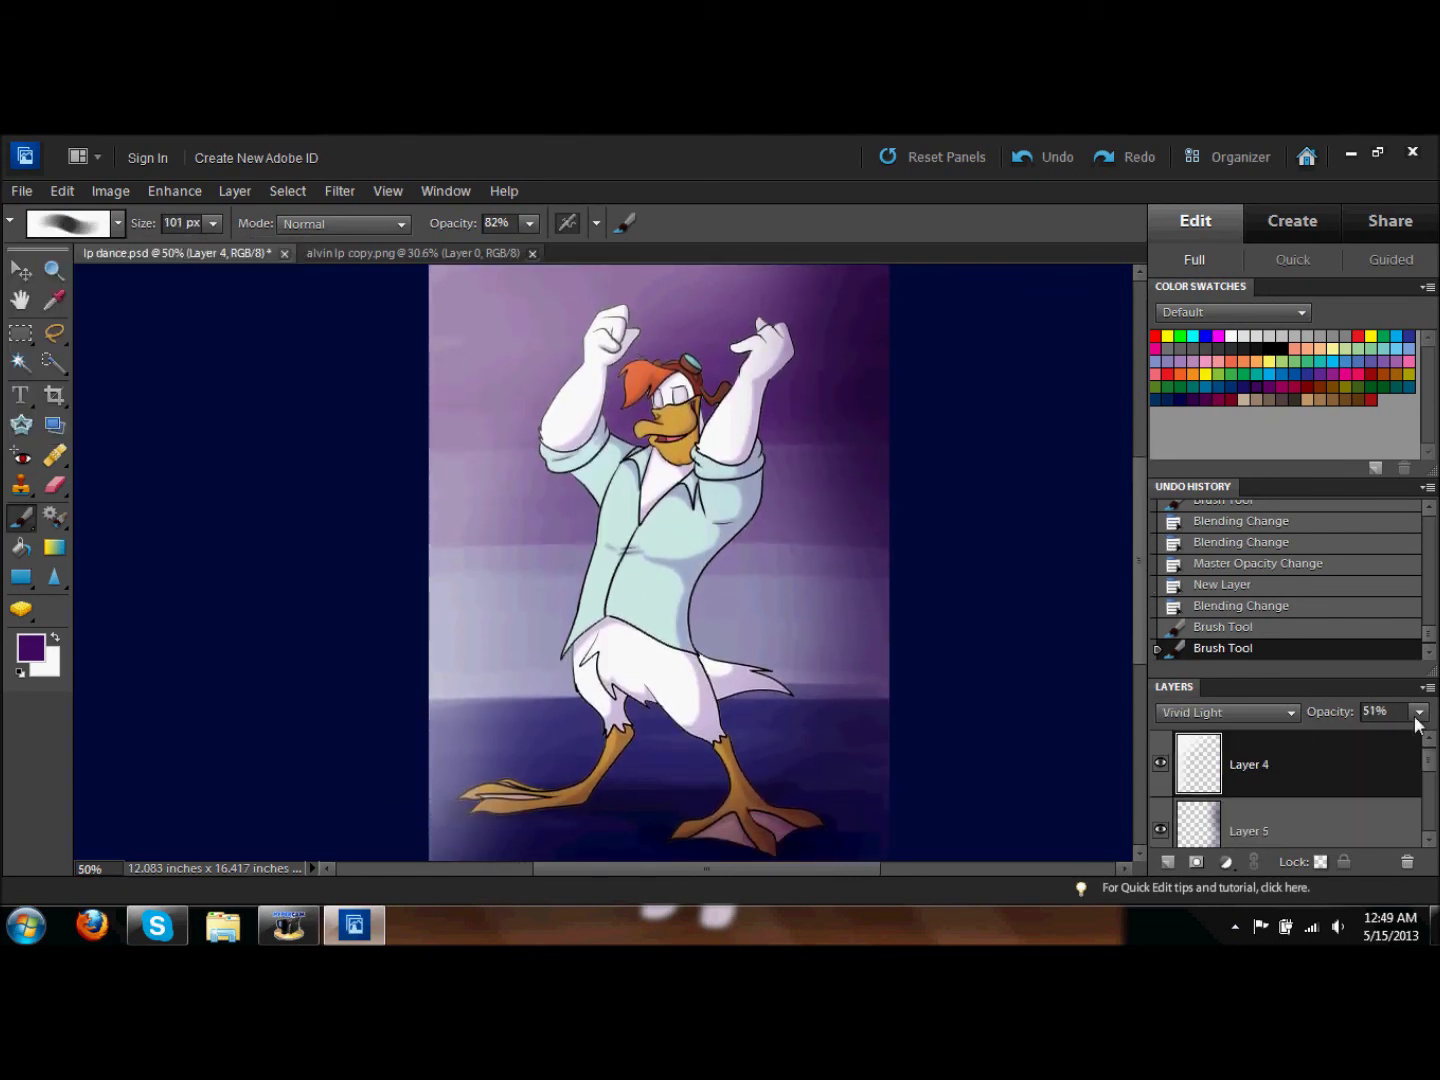
drag(1426, 737, 1400, 741)
Step: Dab white bokeh lights down the left side and pink ones along the right edge
click(37, 652)
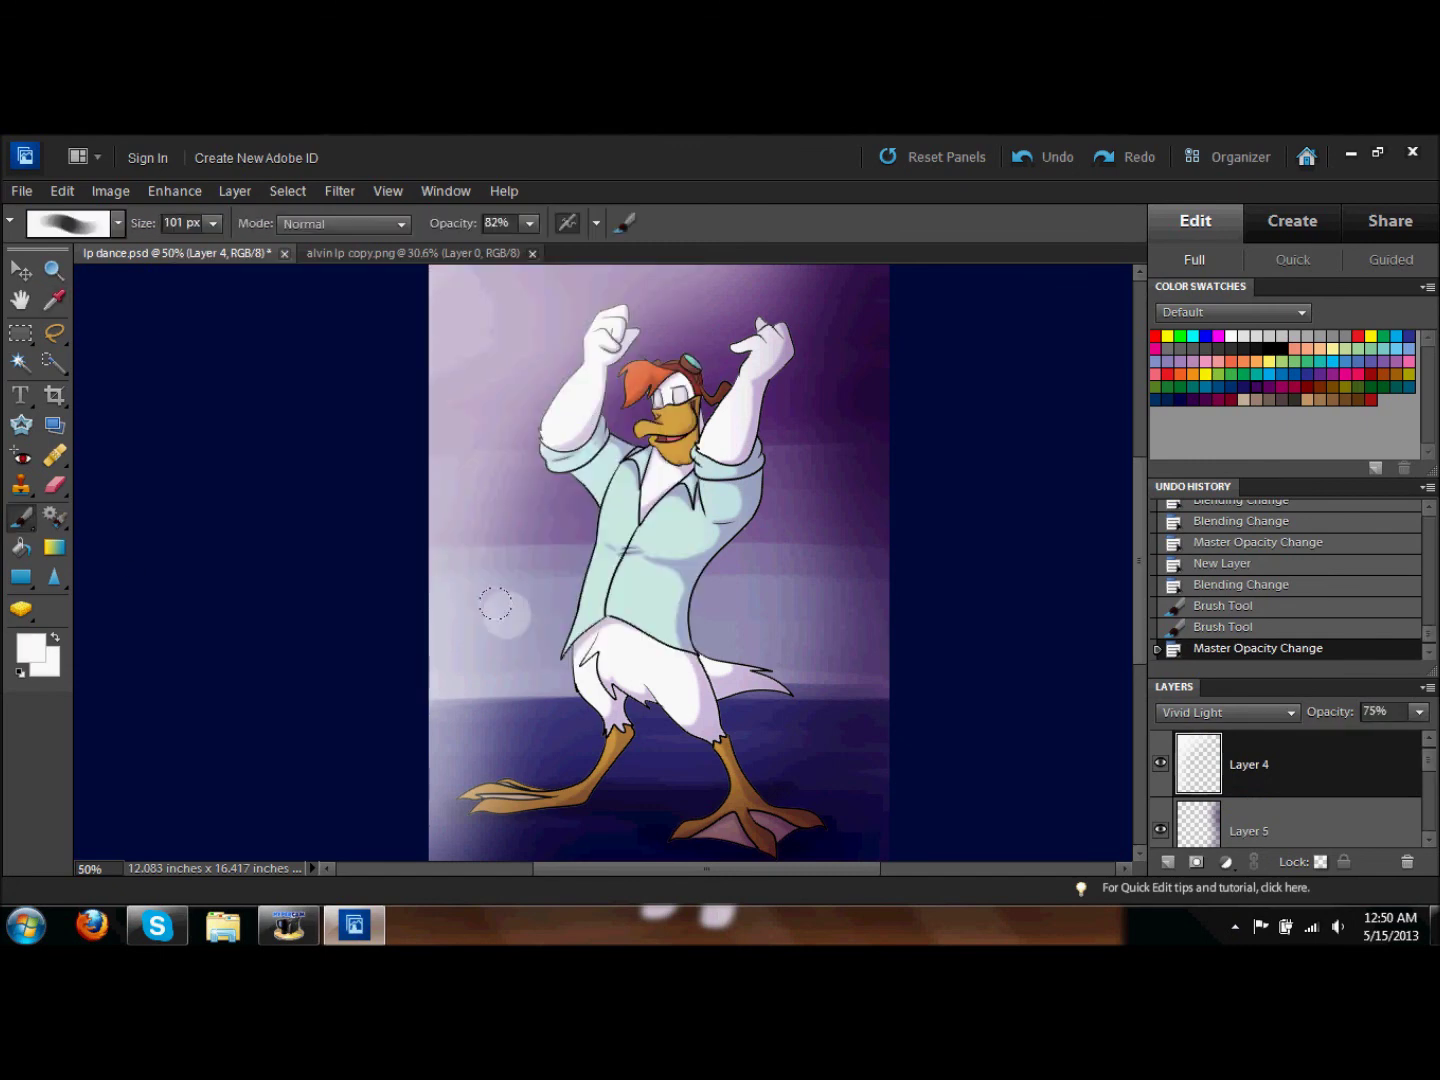
click(508, 615)
click(517, 571)
click(487, 526)
click(516, 685)
click(453, 750)
click(671, 291)
click(529, 496)
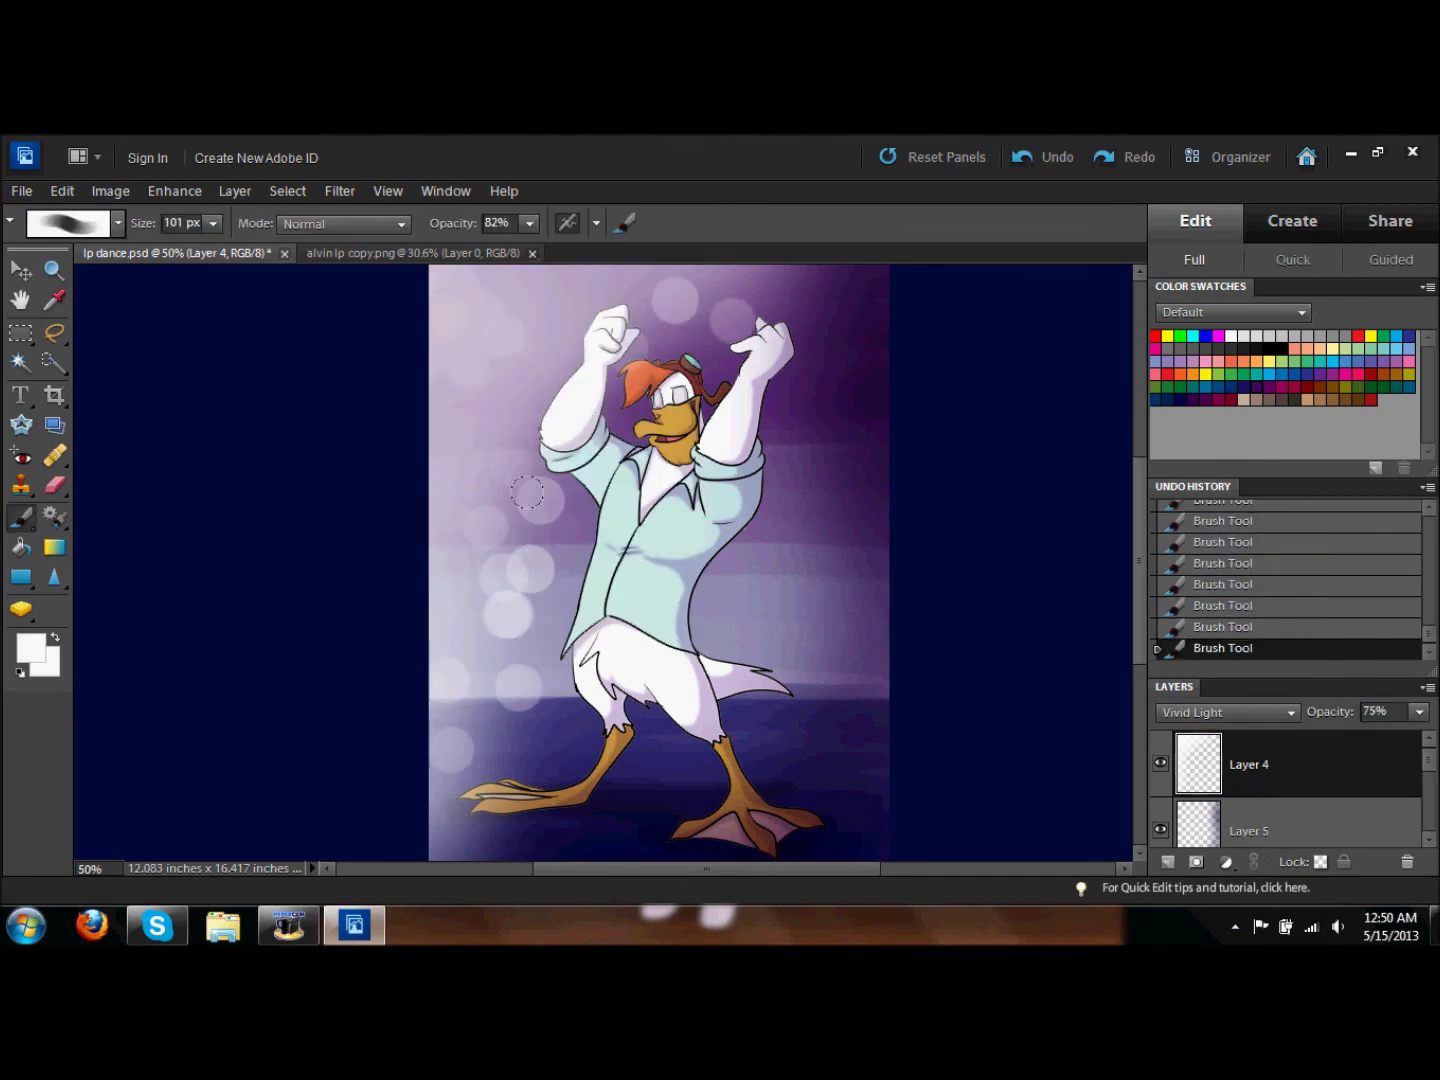
click(869, 495)
click(800, 737)
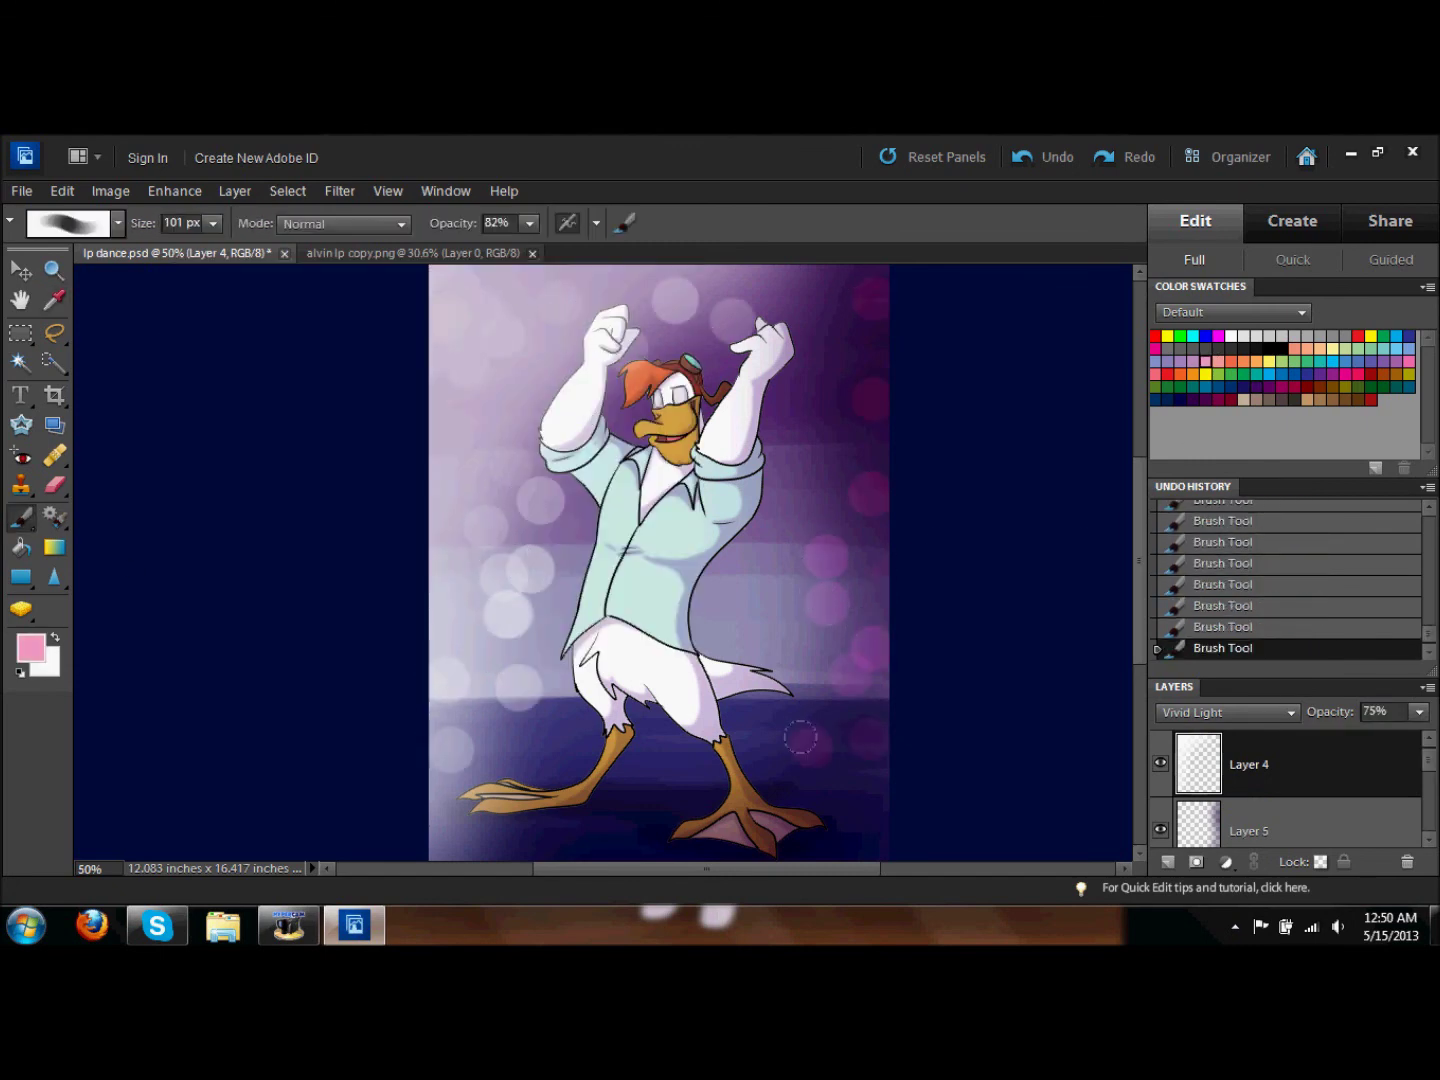
Step: Switch to a dark purple colour with a 5 px brush and paint a small stroke
scroll(842, 621, down, 3)
click(1263, 383)
click(118, 223)
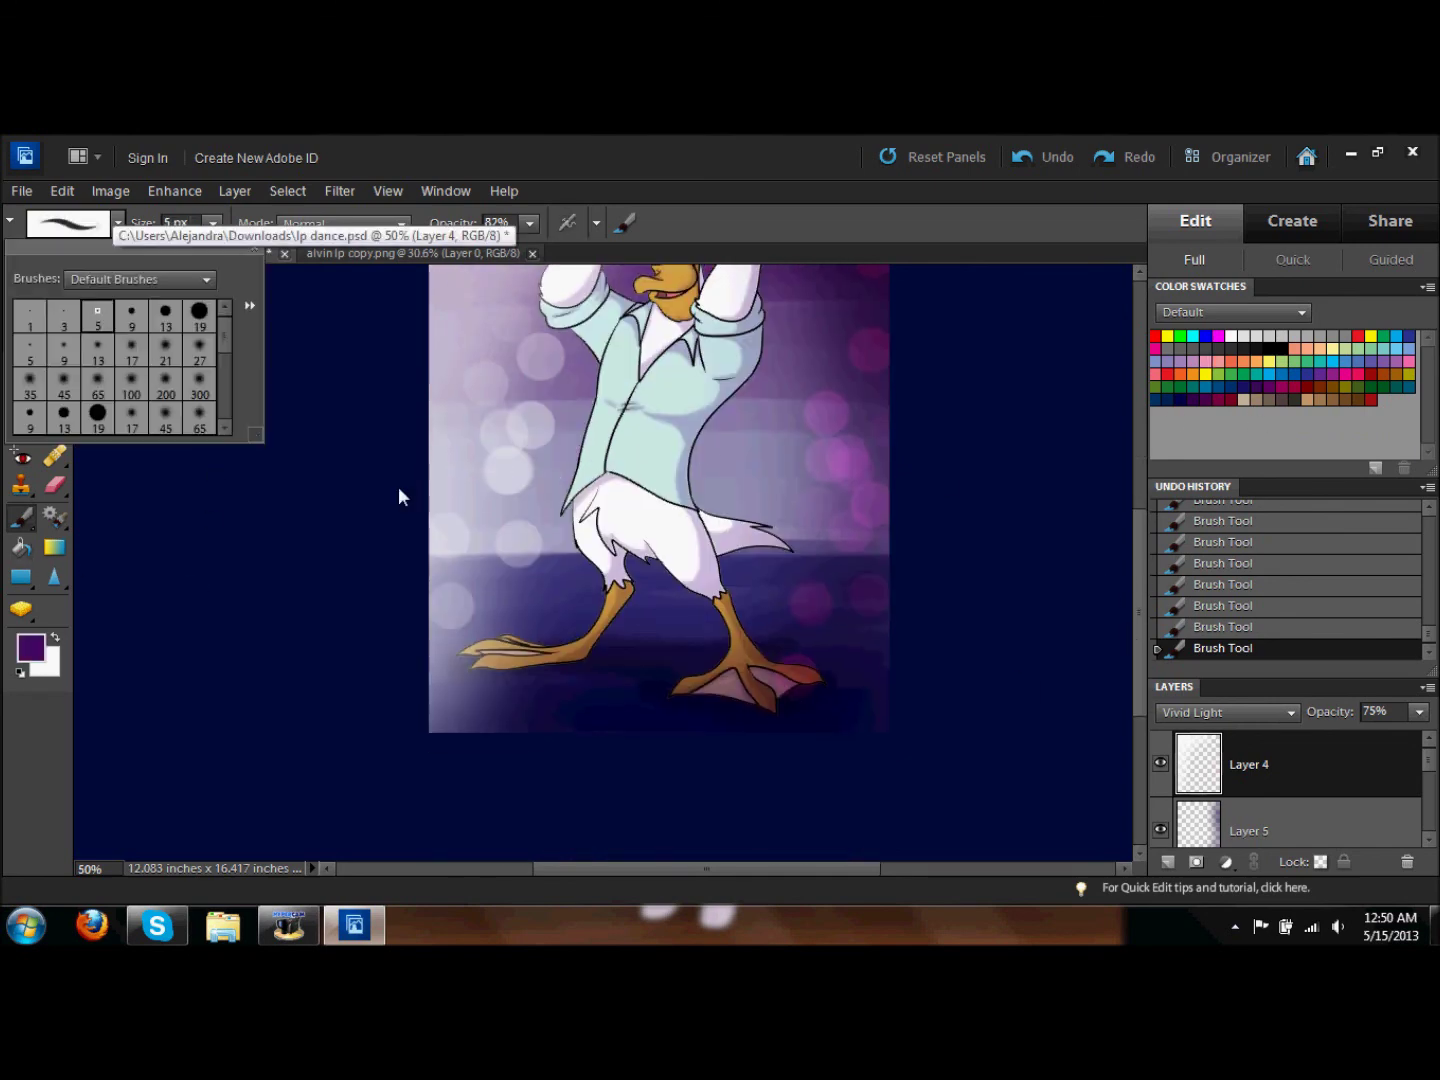
drag(1138, 584, 1123, 531)
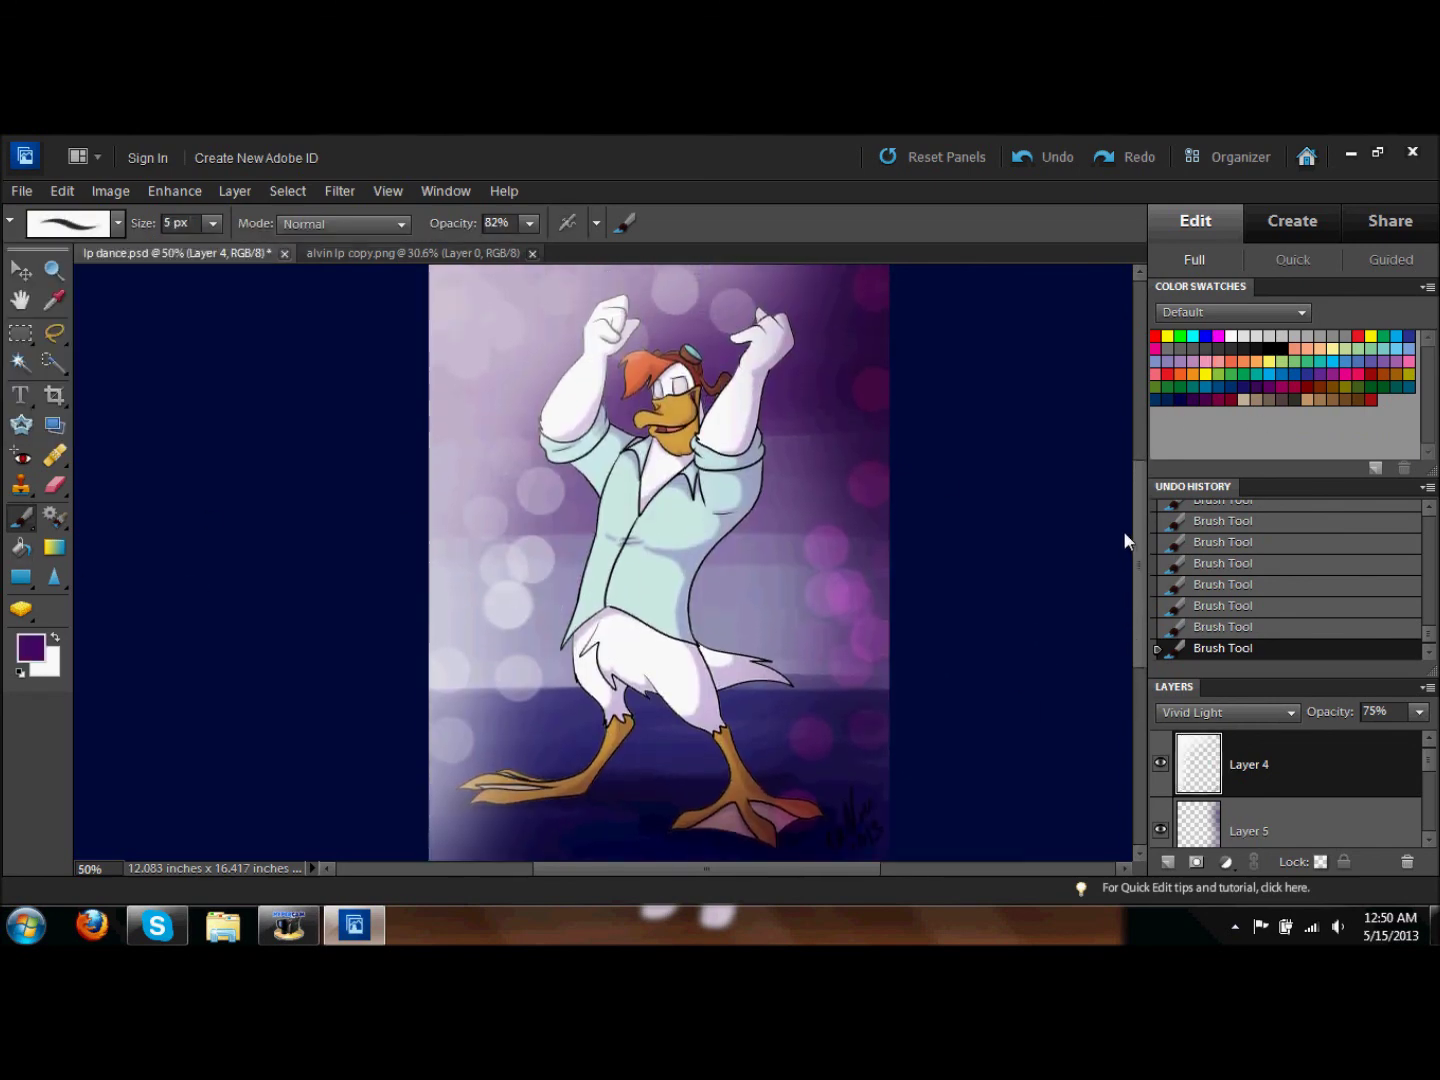